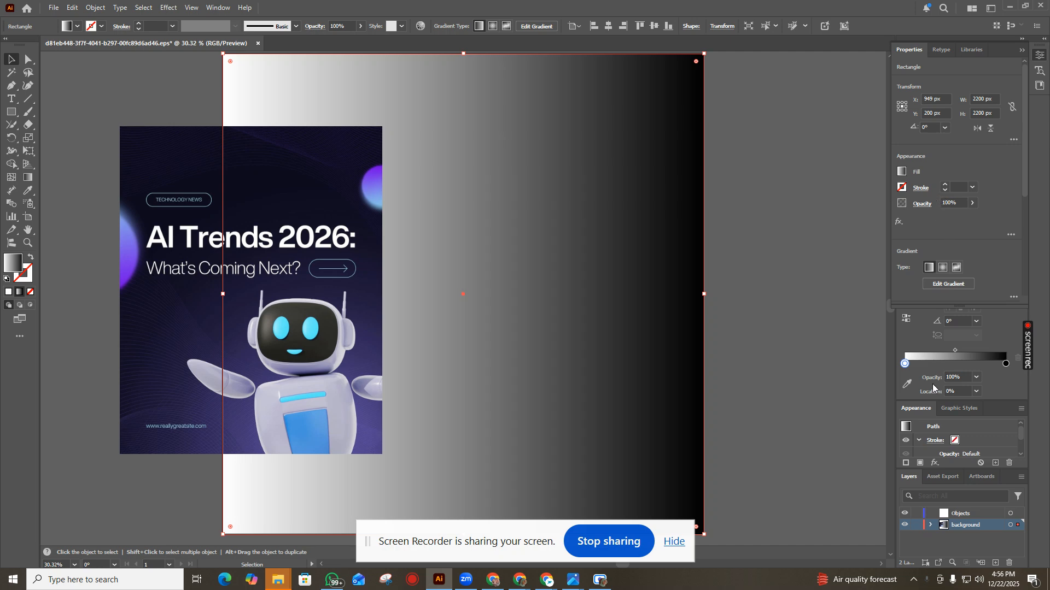
Try the radial and freeform gradient types on the background square, then return its fill to linear.
click(944, 268)
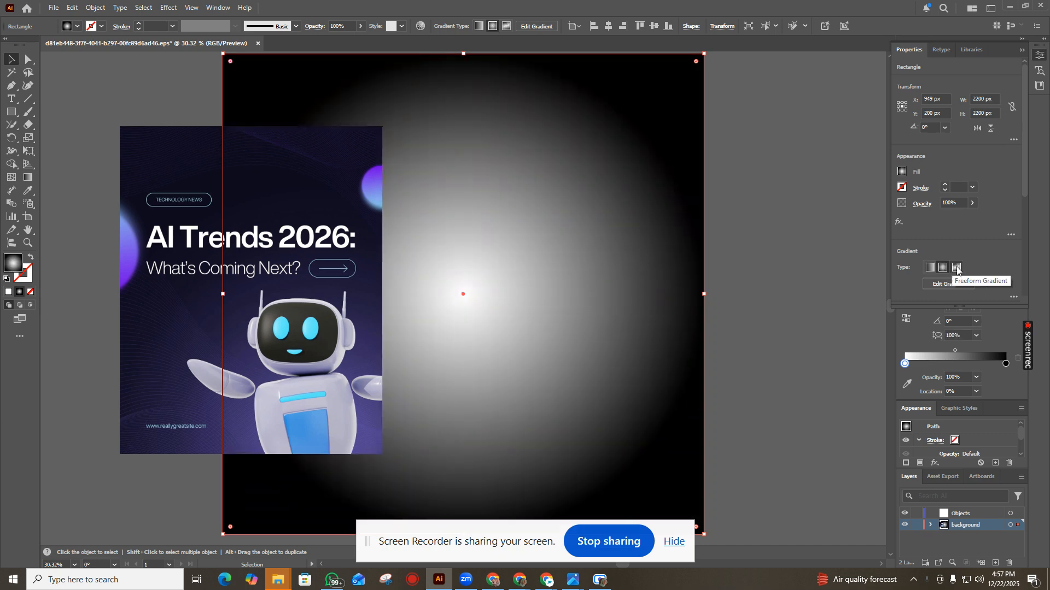
click(956, 268)
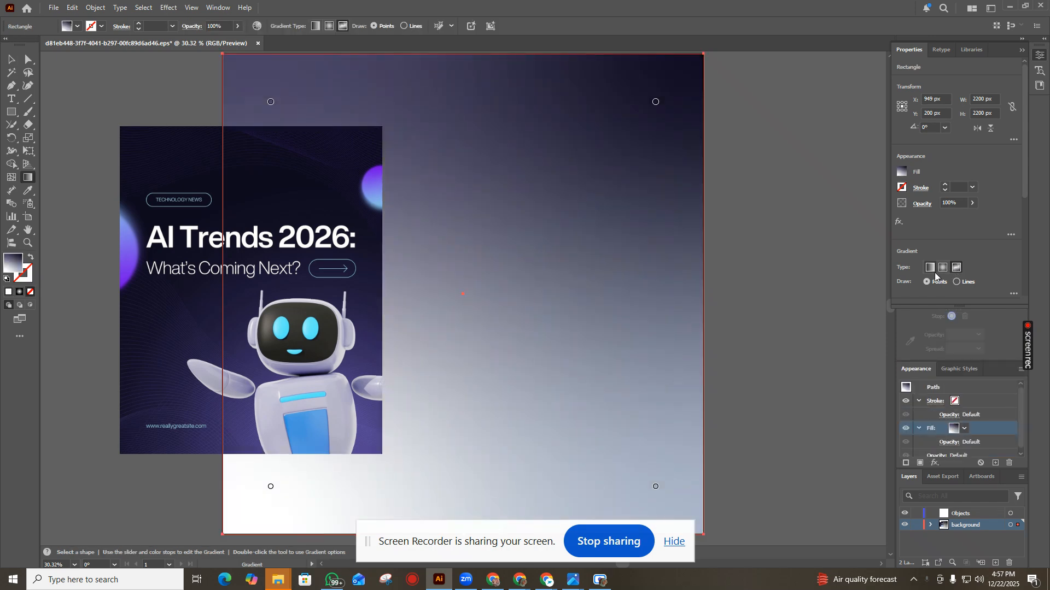
click(942, 268)
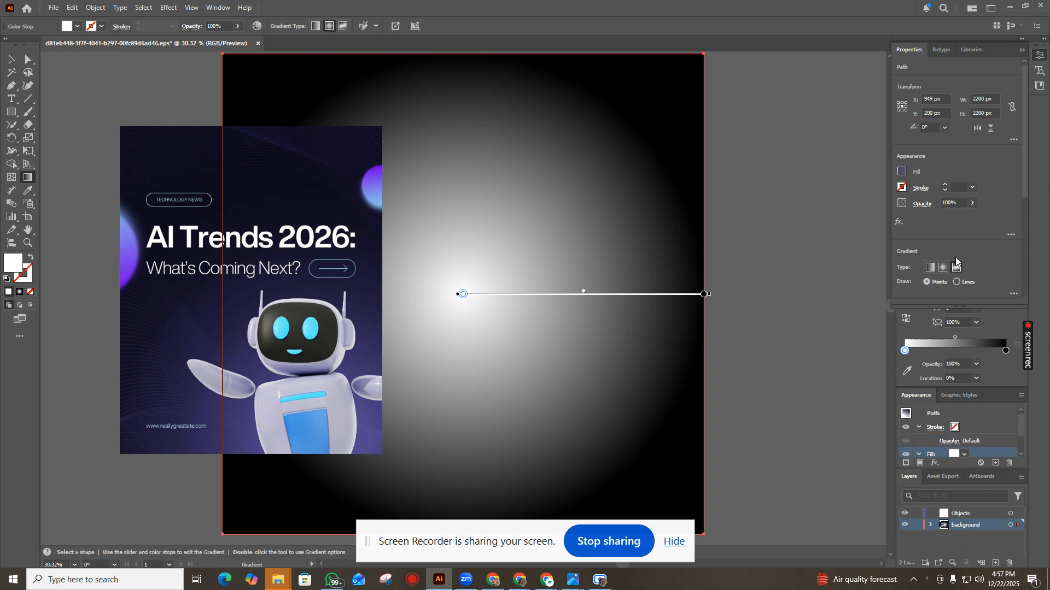
click(956, 268)
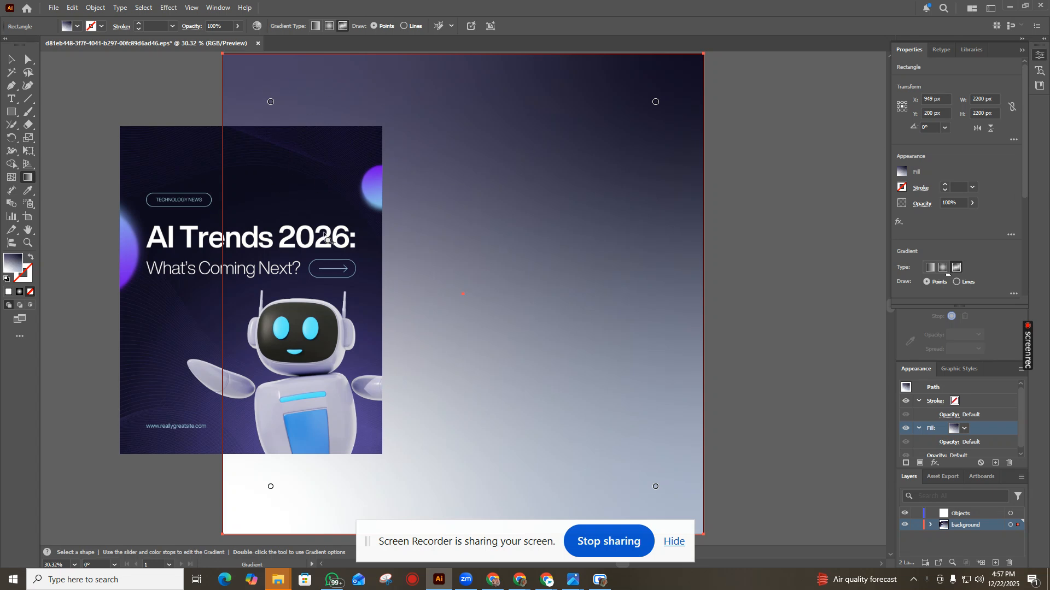
click(934, 269)
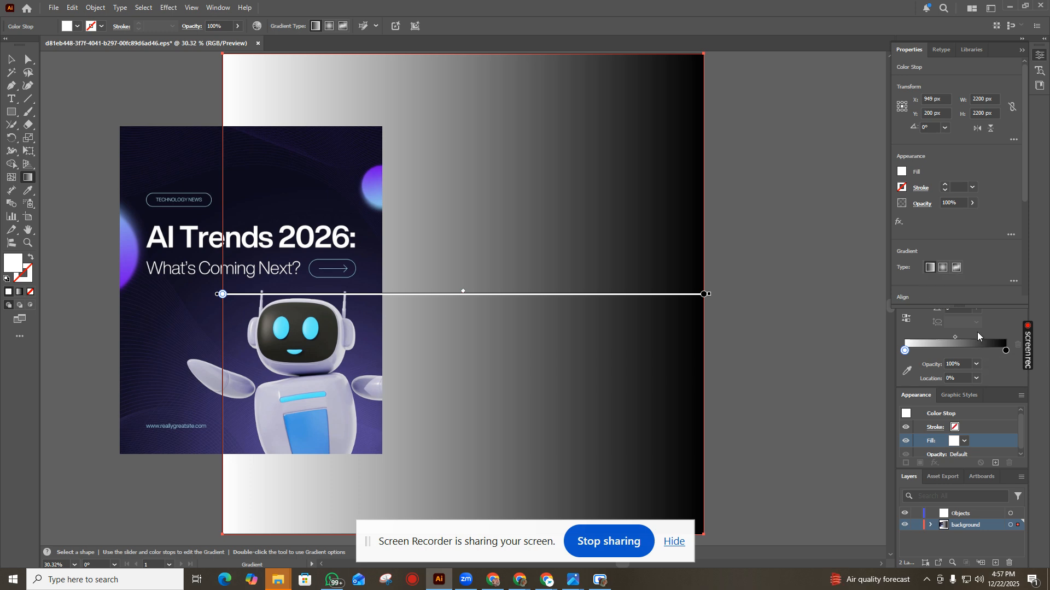
Set the linear gradient's left color stop to the recent dark navy, R=36 G=30 B=68.
scroll(944, 309, down, 1)
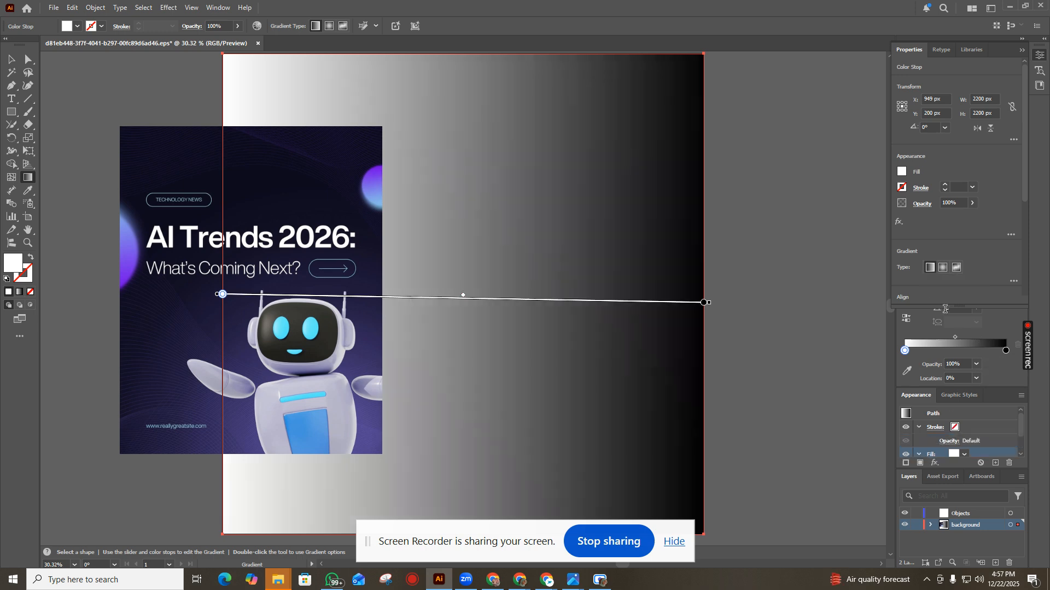
click(909, 417)
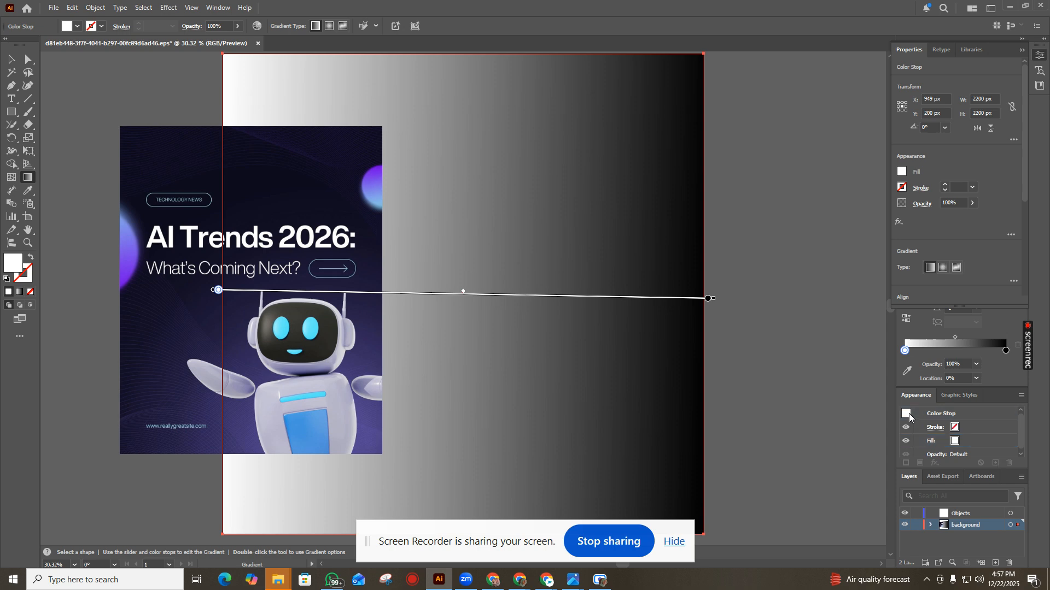
click(909, 417)
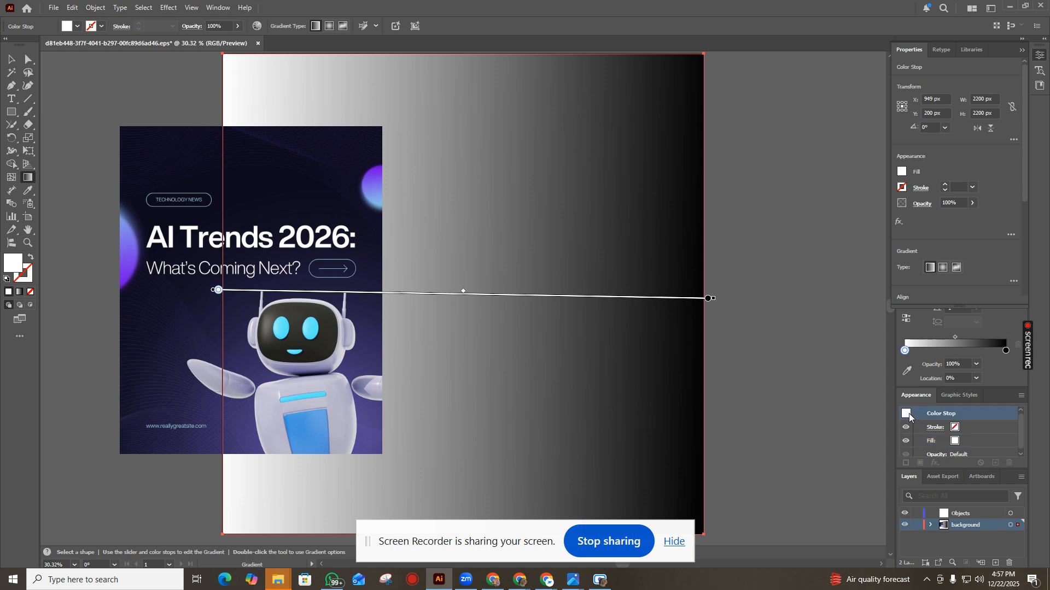
click(954, 446)
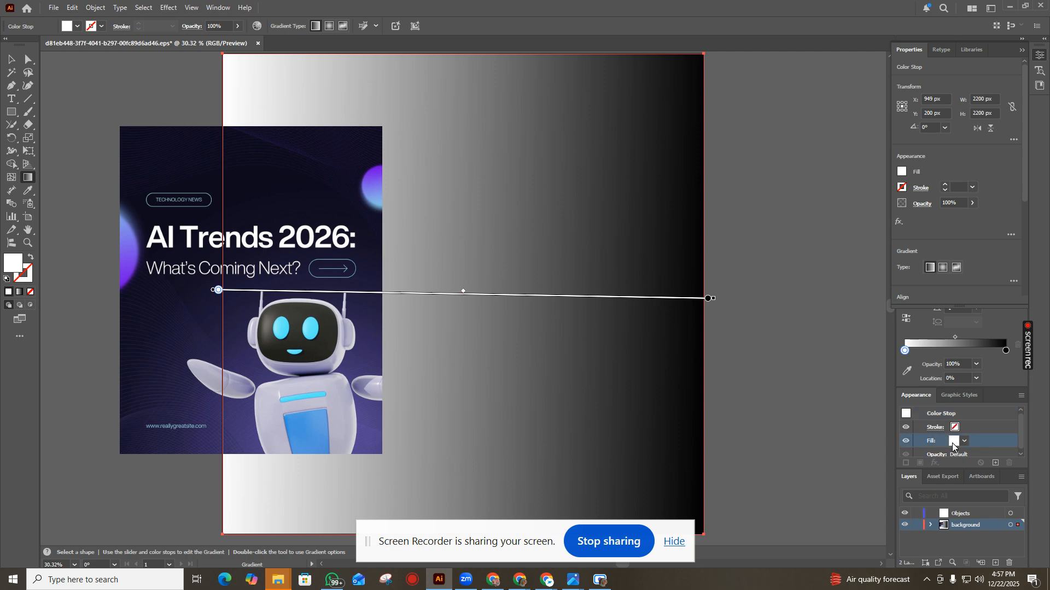
click(953, 445)
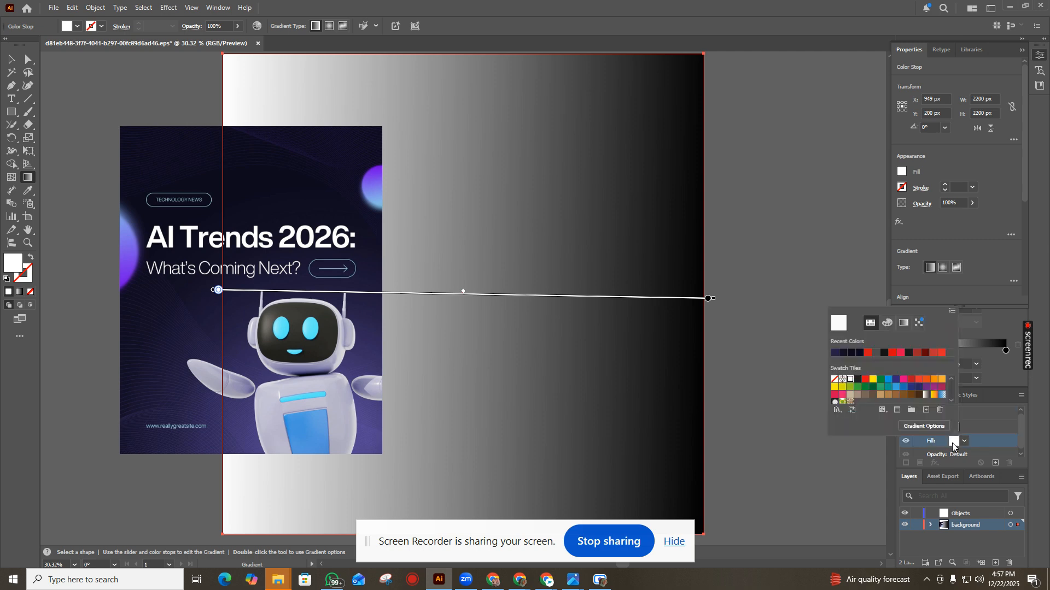
click(835, 355)
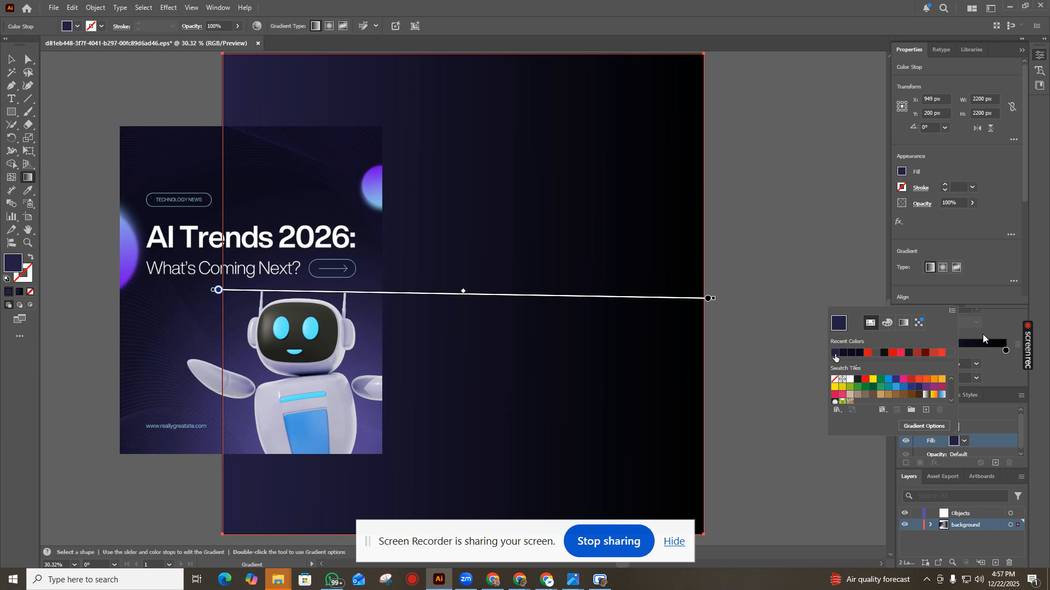
Shift the gradient's midpoint toward the black stop, to a location of 87%.
click(1005, 367)
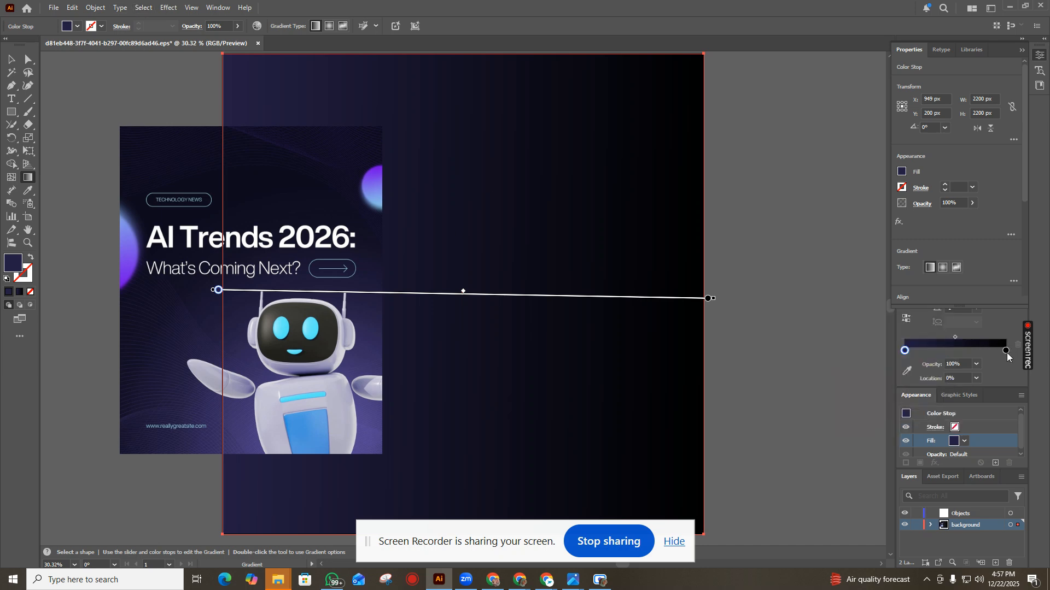
drag(956, 337, 999, 343)
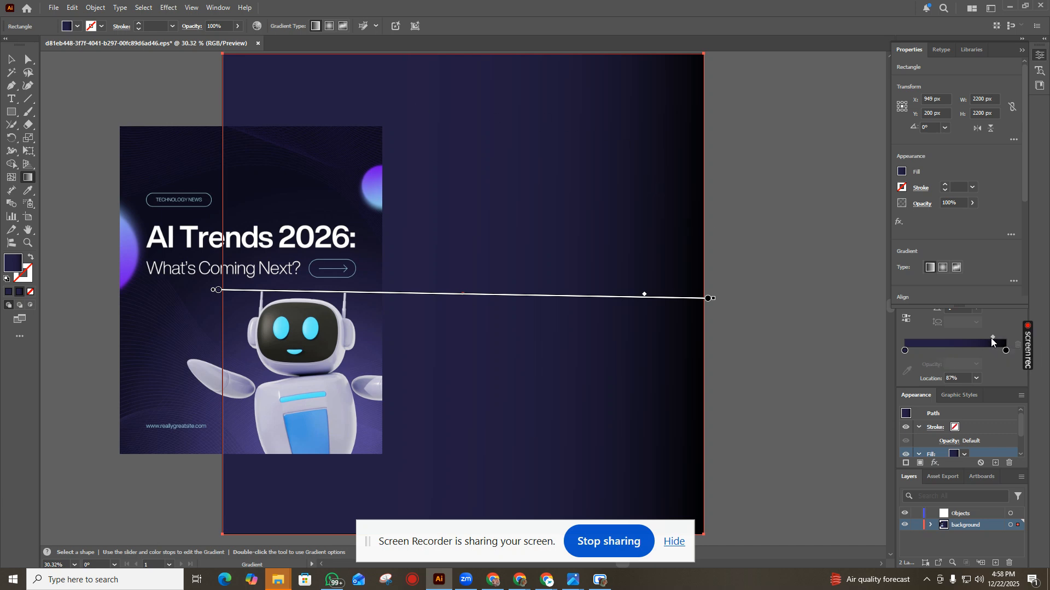
mouse_move(991, 338)
mouse_down()
mouse_move(914, 343)
mouse_move(992, 339)
mouse_up()
Try navy, red, dark blue and purple in turn as the color of the gradient's right stop.
click(710, 298)
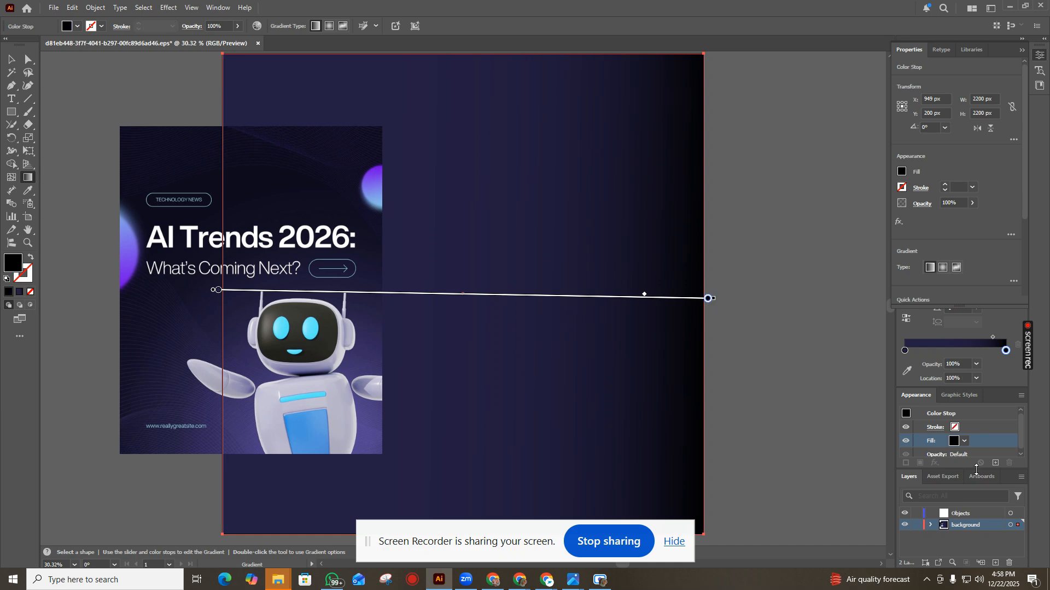
click(966, 445)
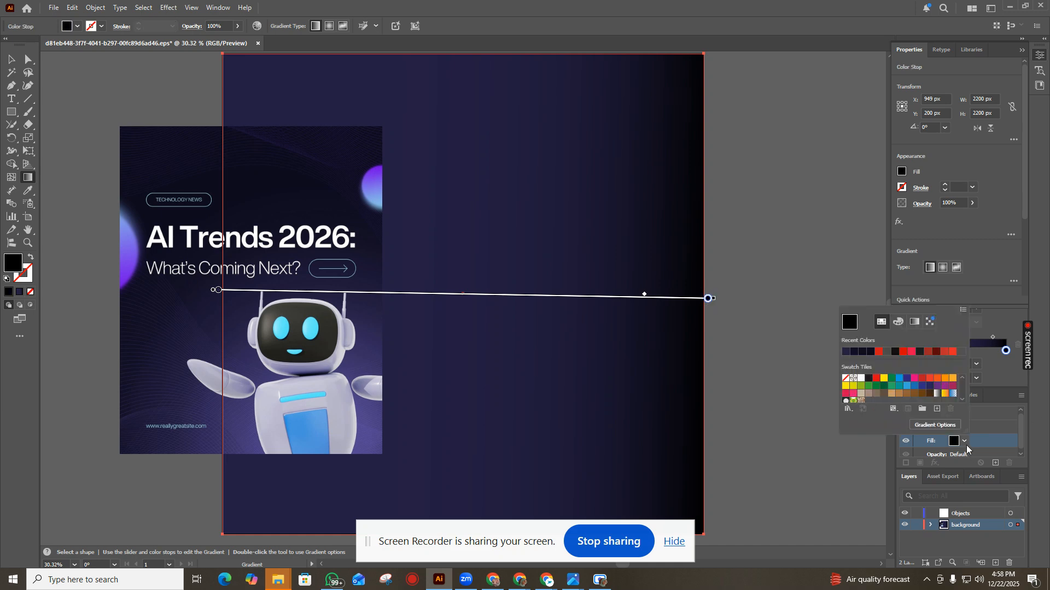
click(848, 353)
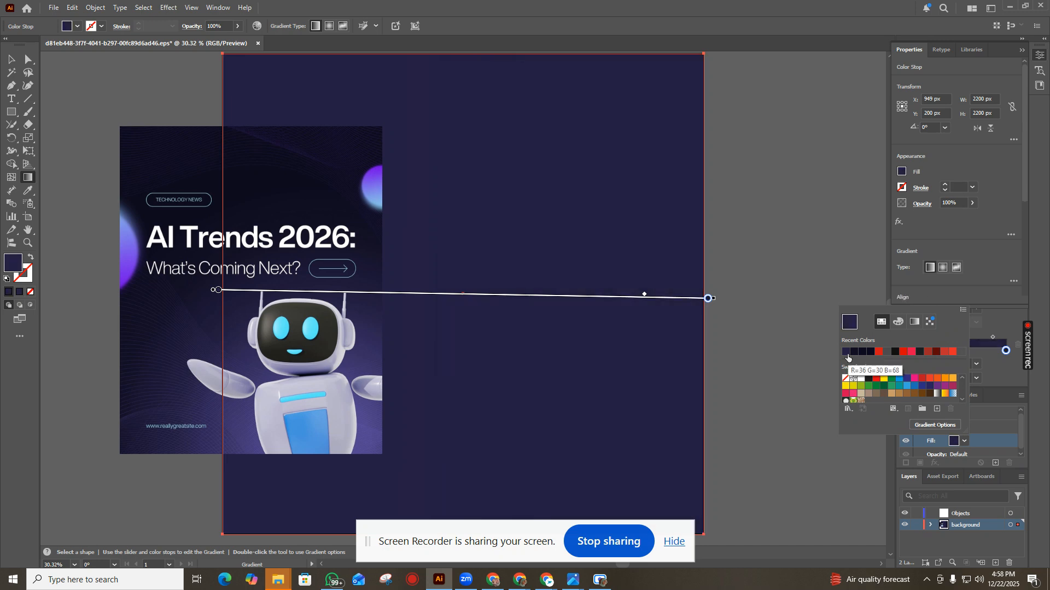
click(878, 353)
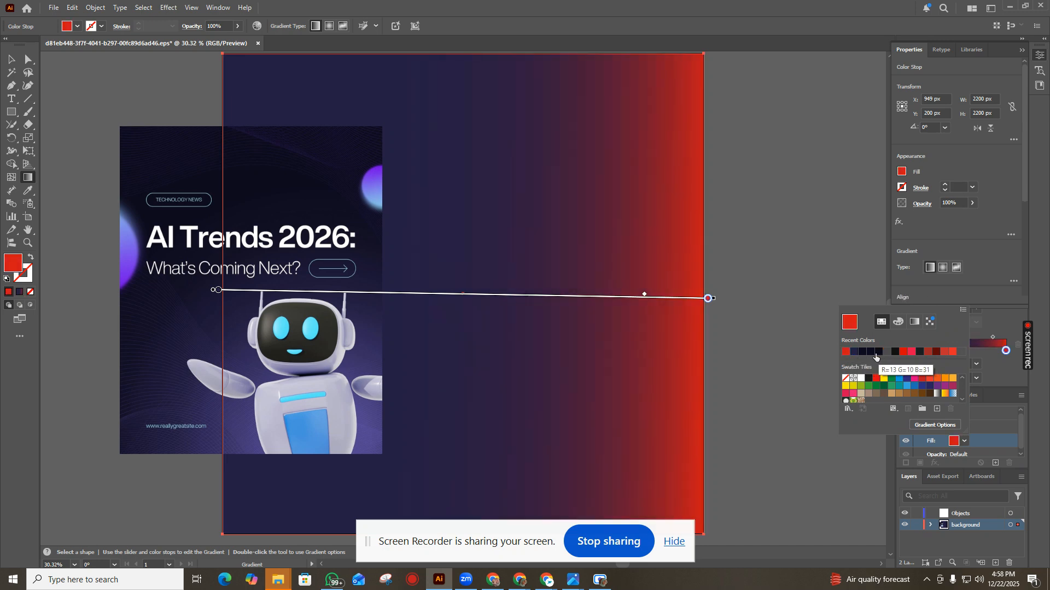
click(928, 386)
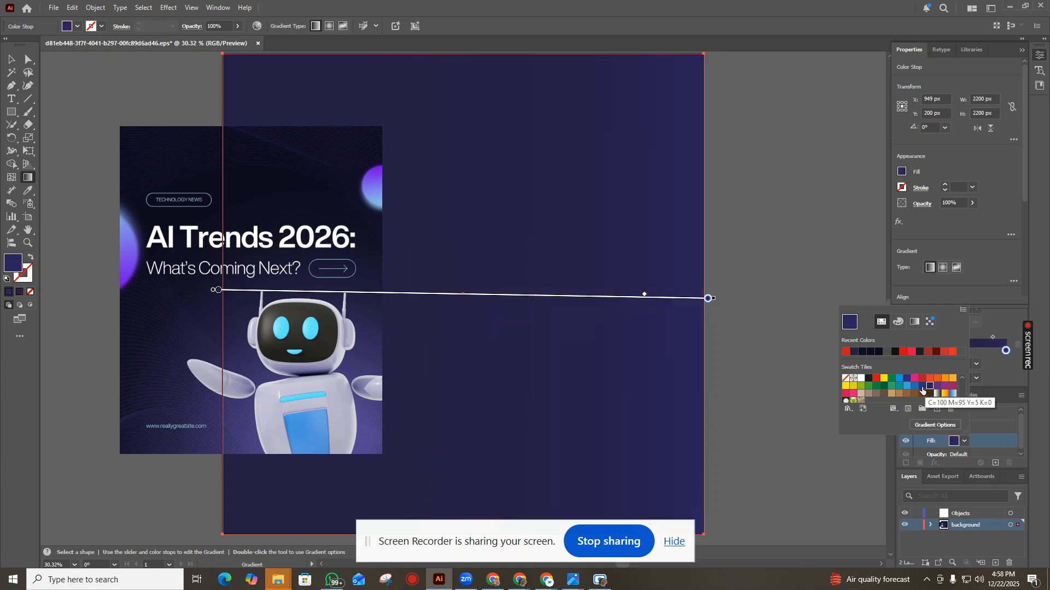
click(937, 386)
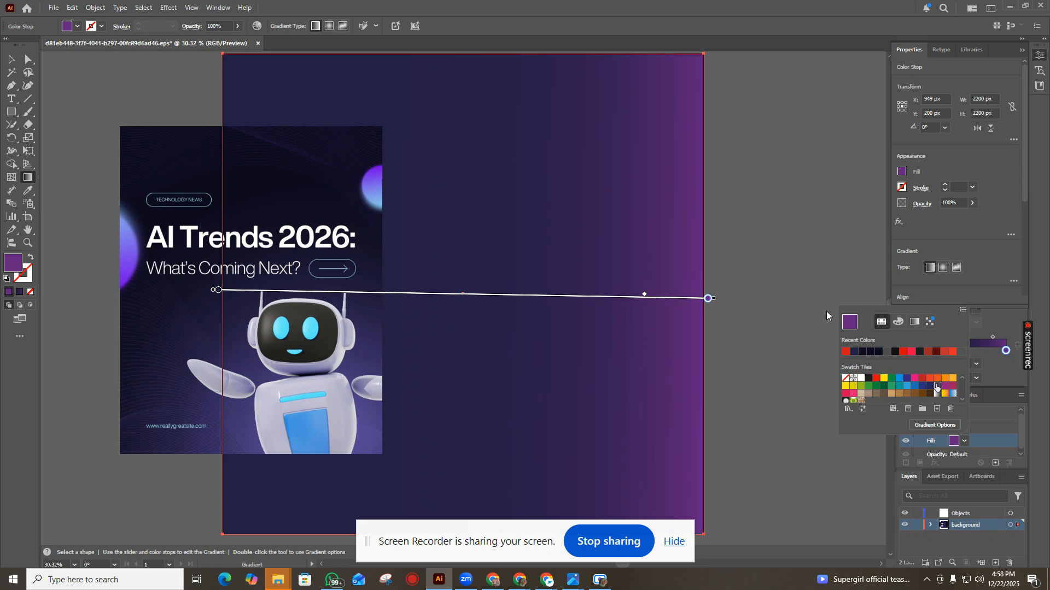
click(806, 306)
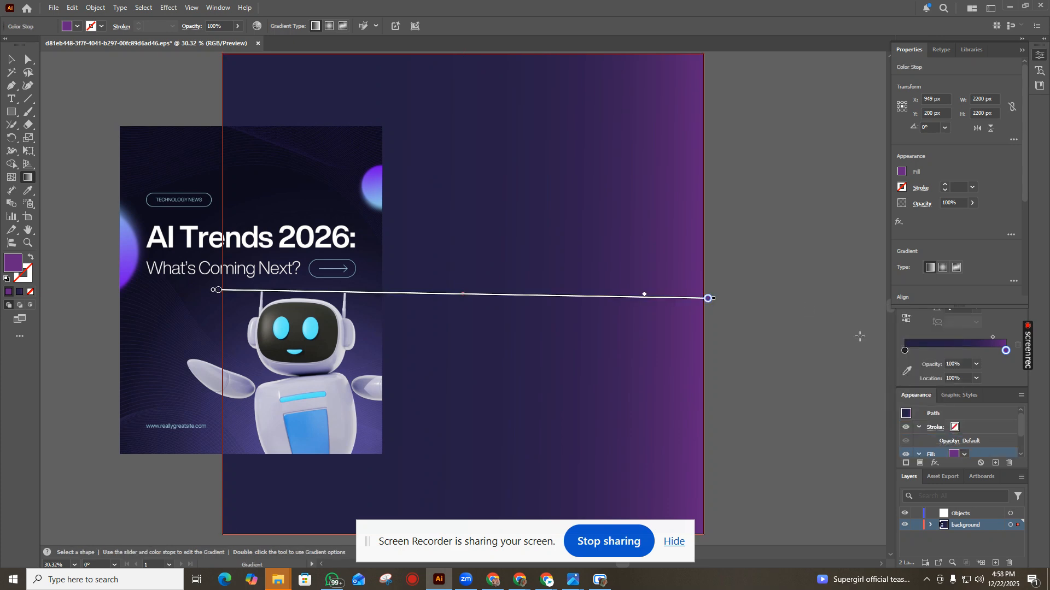
Undo the color trials on the gradient's right stop back to black.
key(ctrl+z)
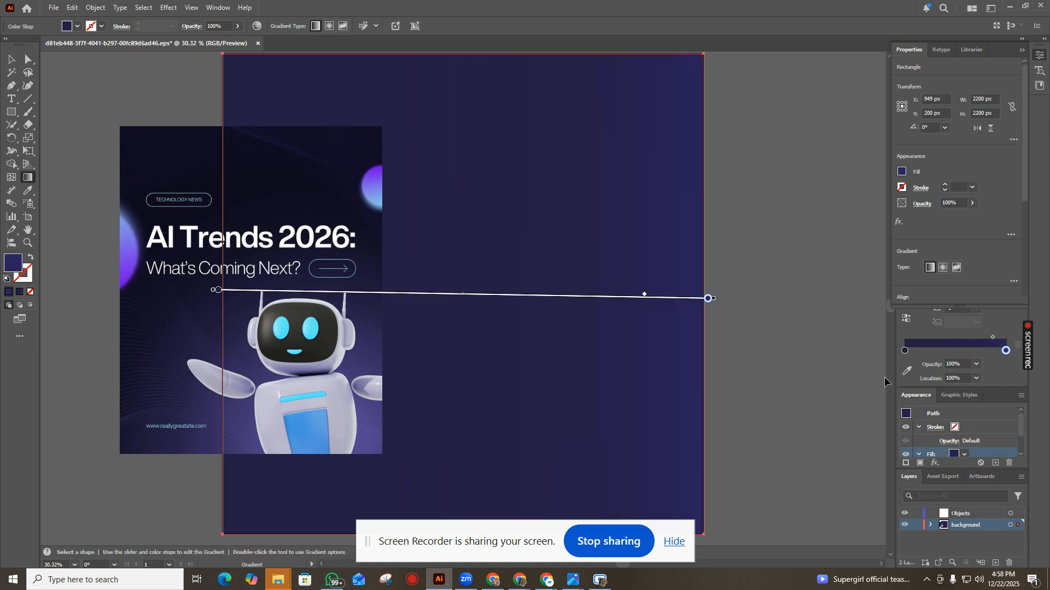
key(ctrl+z)
key(ctrl+z)
key(ctrl+z)
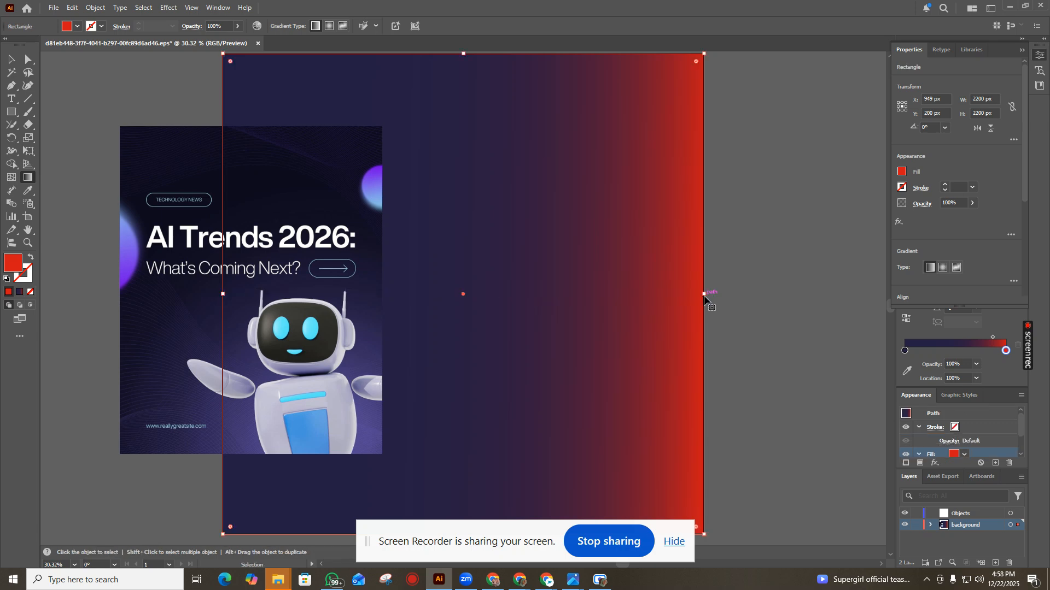
click(708, 298)
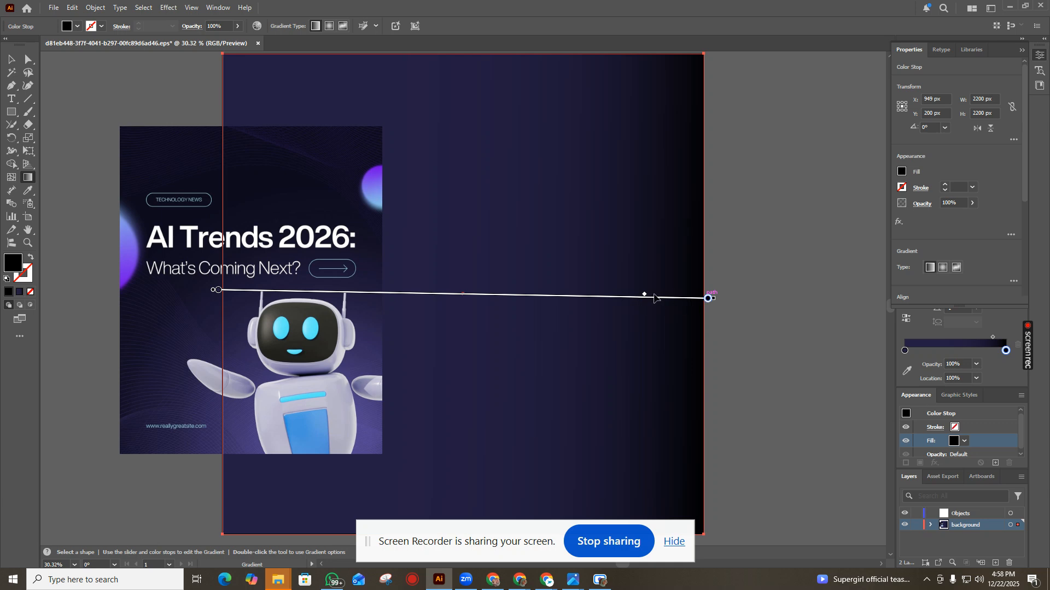
double_click(709, 300)
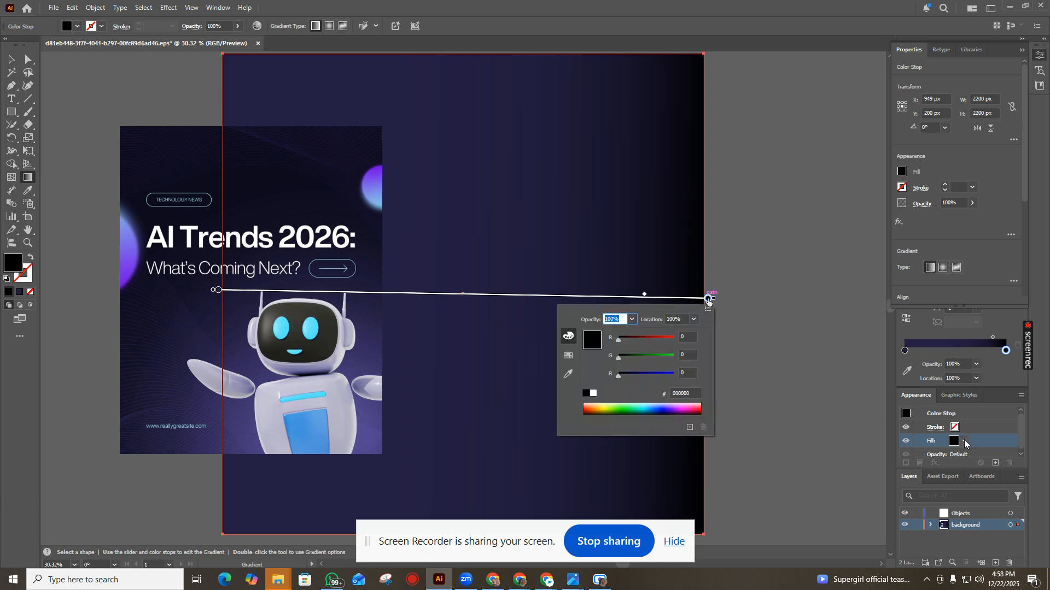
key(Escape)
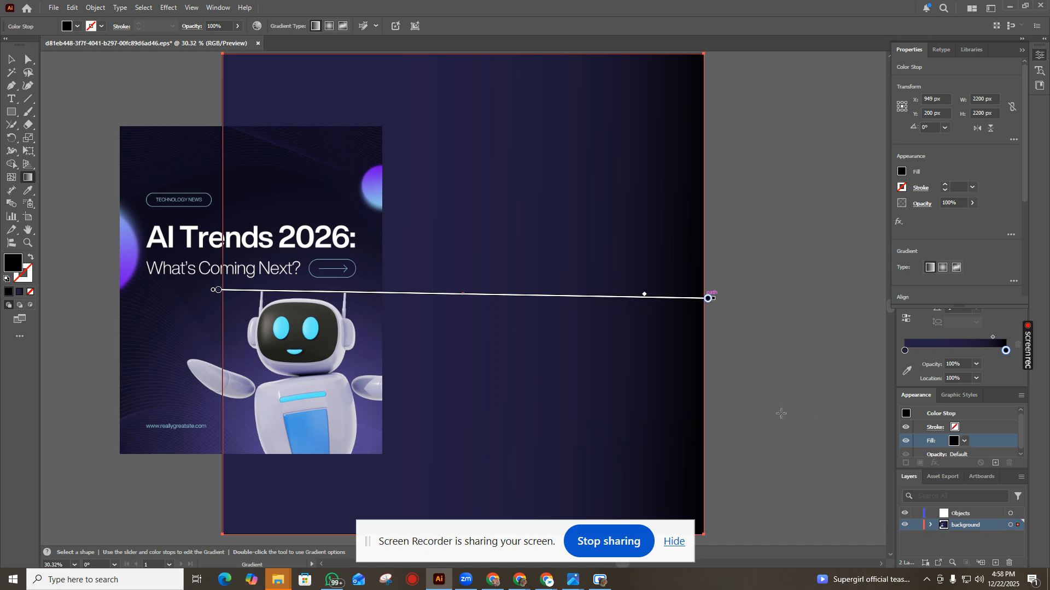
click(964, 446)
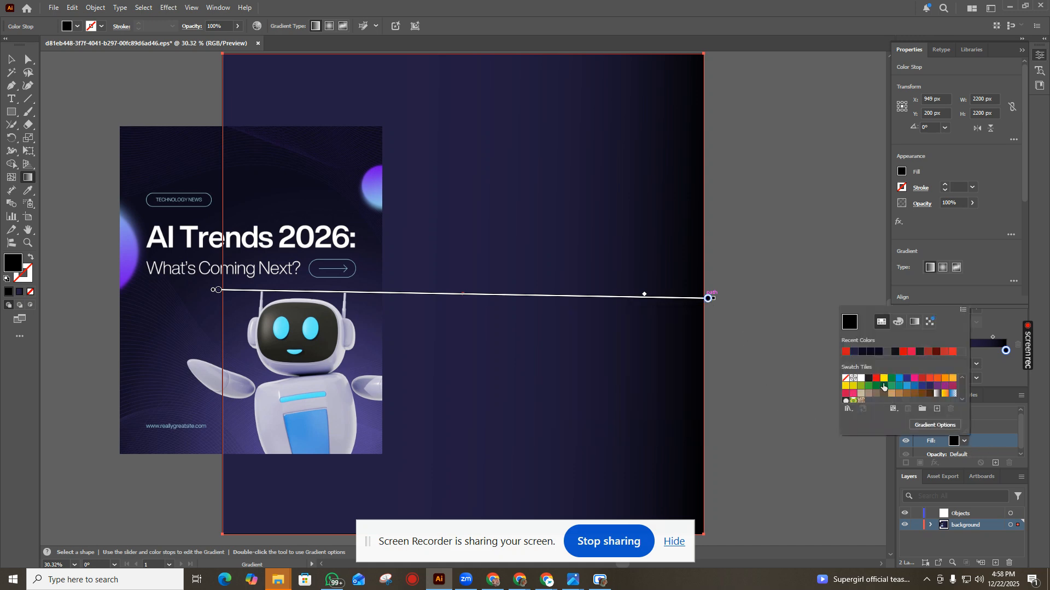
click(465, 298)
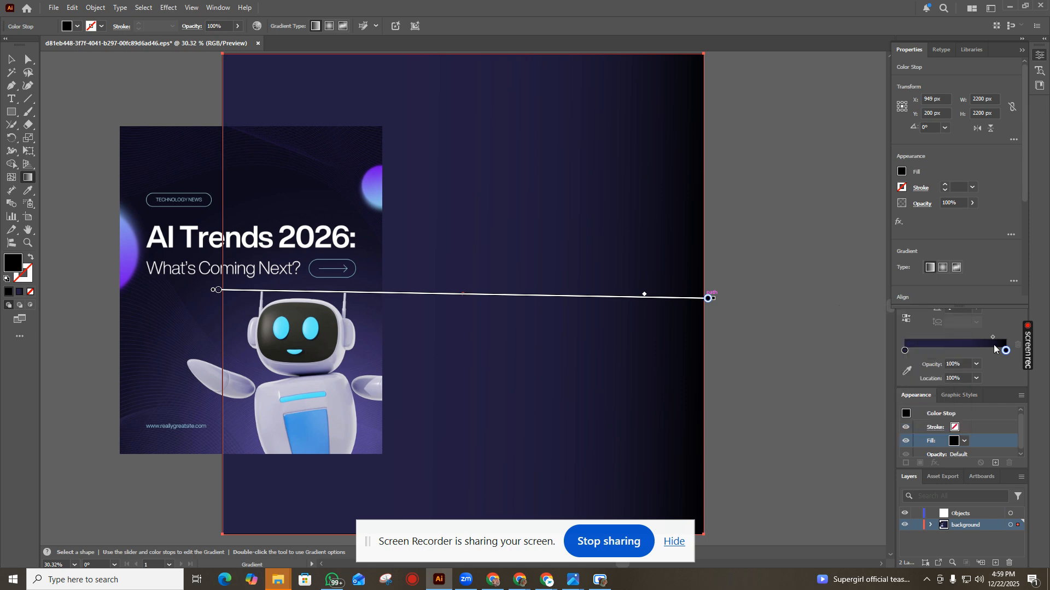
Try the gradient's midpoint at about 55%, then move it back to about 87%.
drag(993, 336, 961, 337)
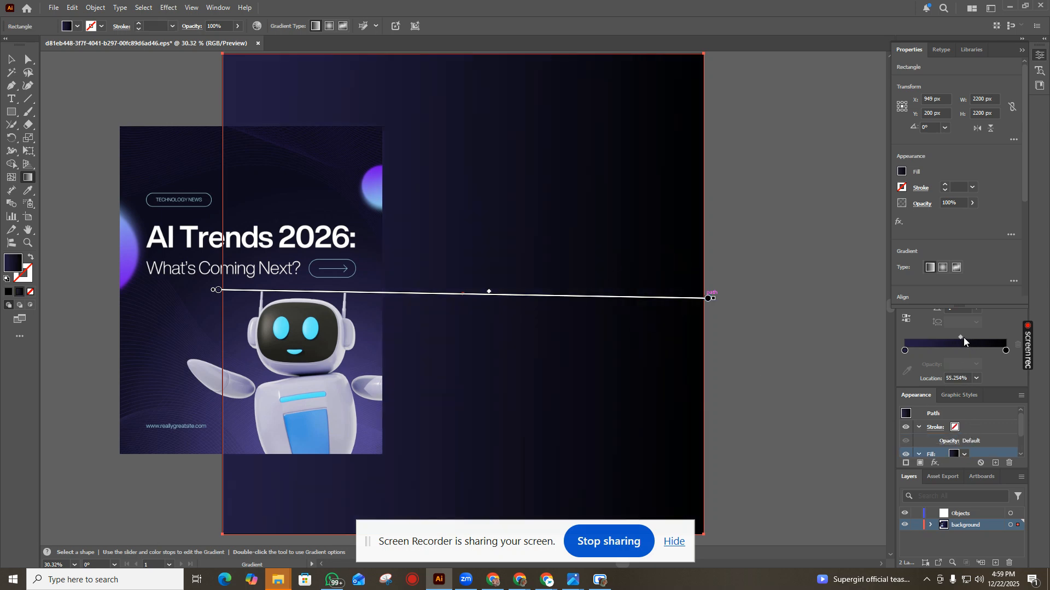
drag(963, 338, 993, 337)
click(709, 298)
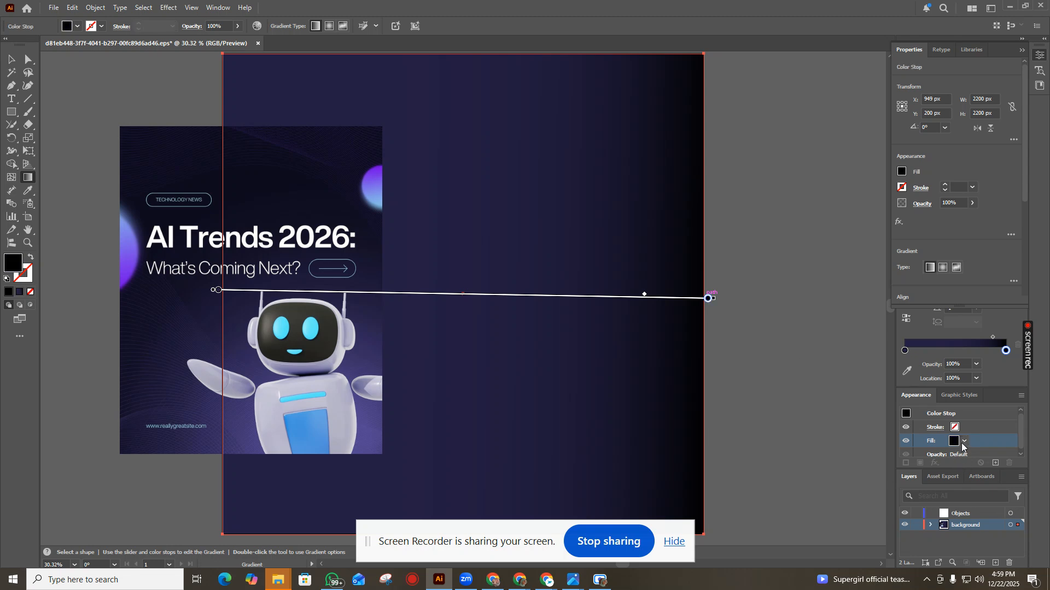
click(218, 290)
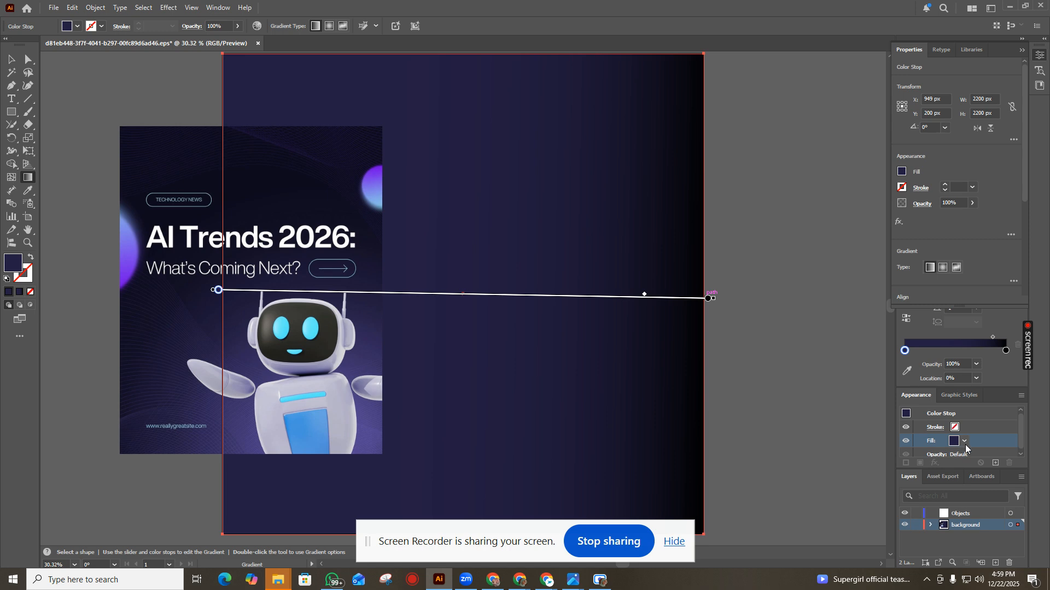
Try white on the gradient's right stop, then set it to a recent near-black navy.
click(708, 298)
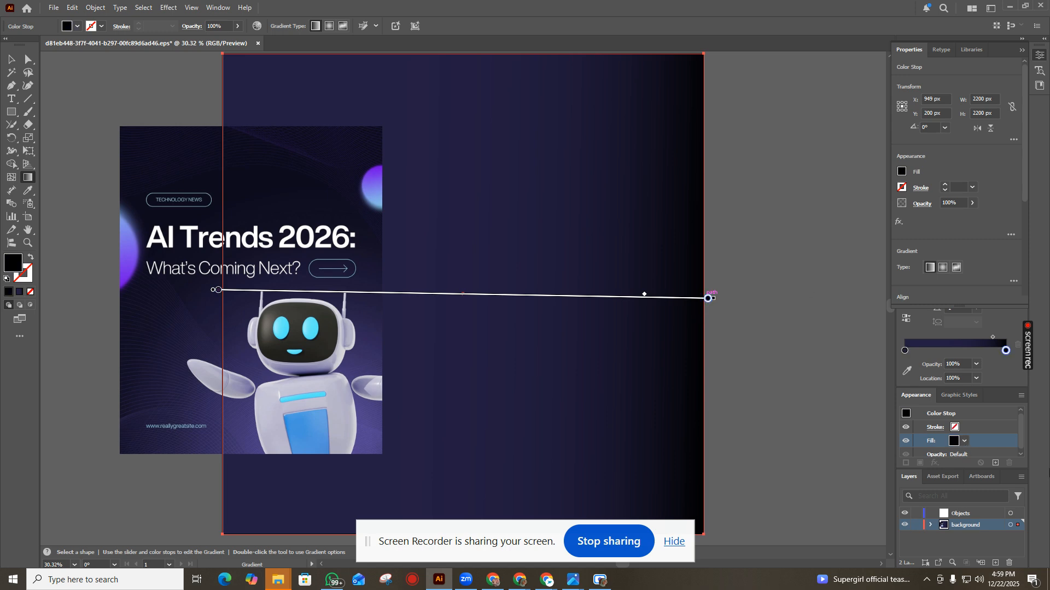
click(967, 440)
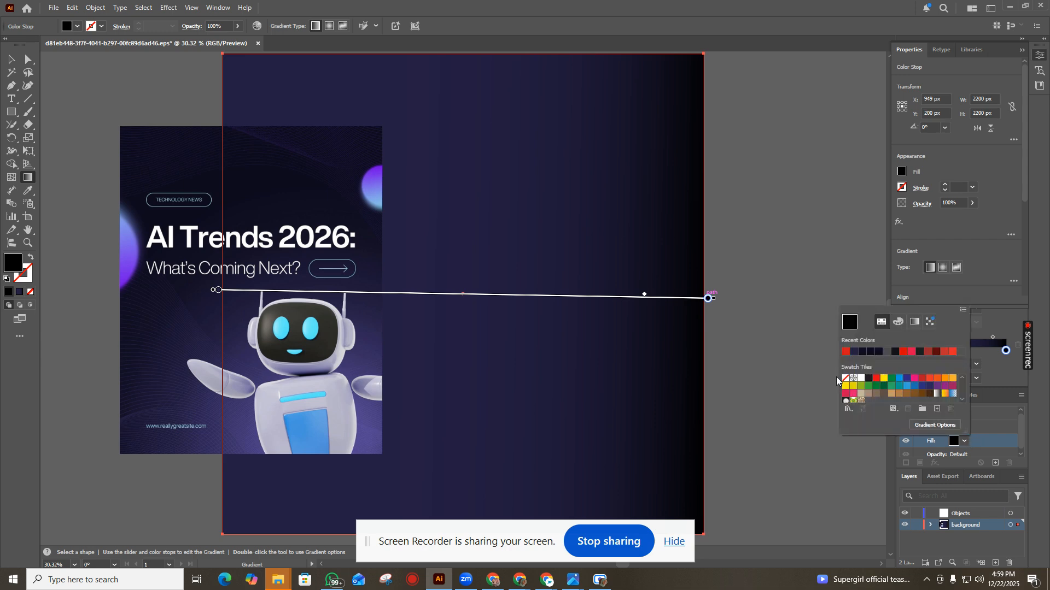
click(861, 379)
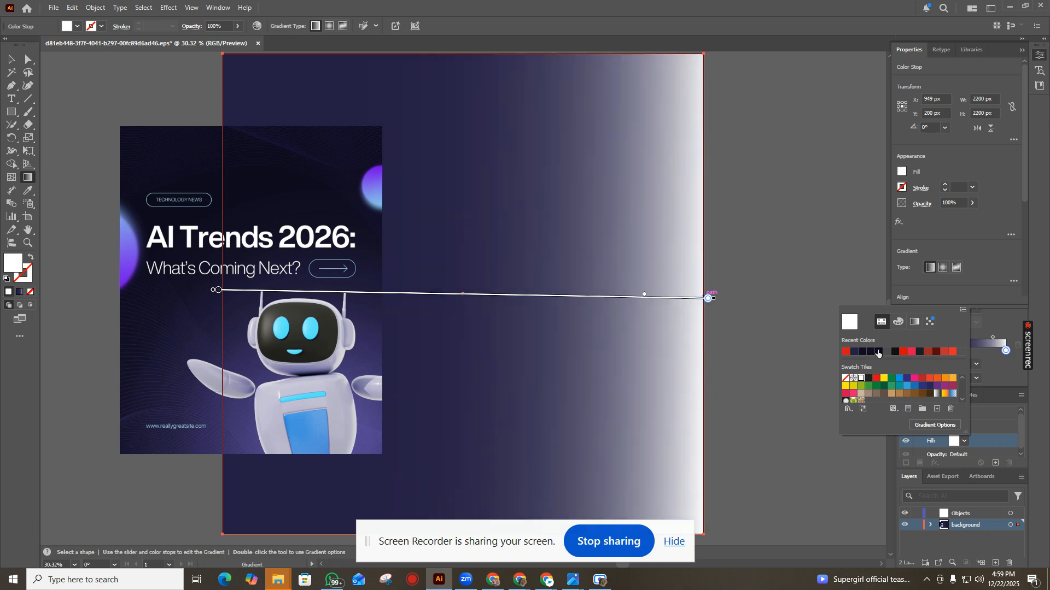
click(864, 352)
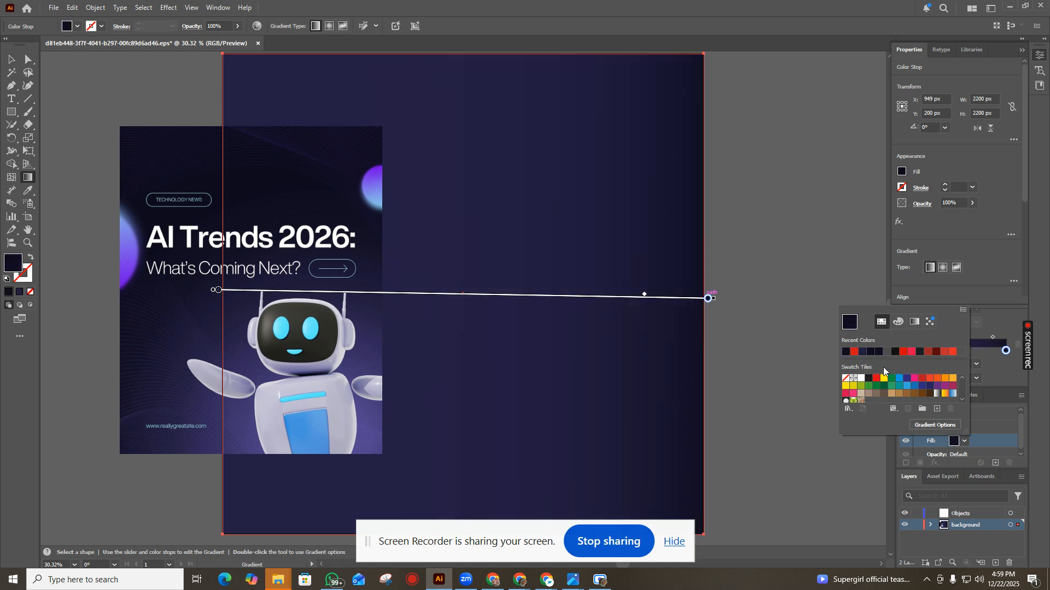
click(962, 400)
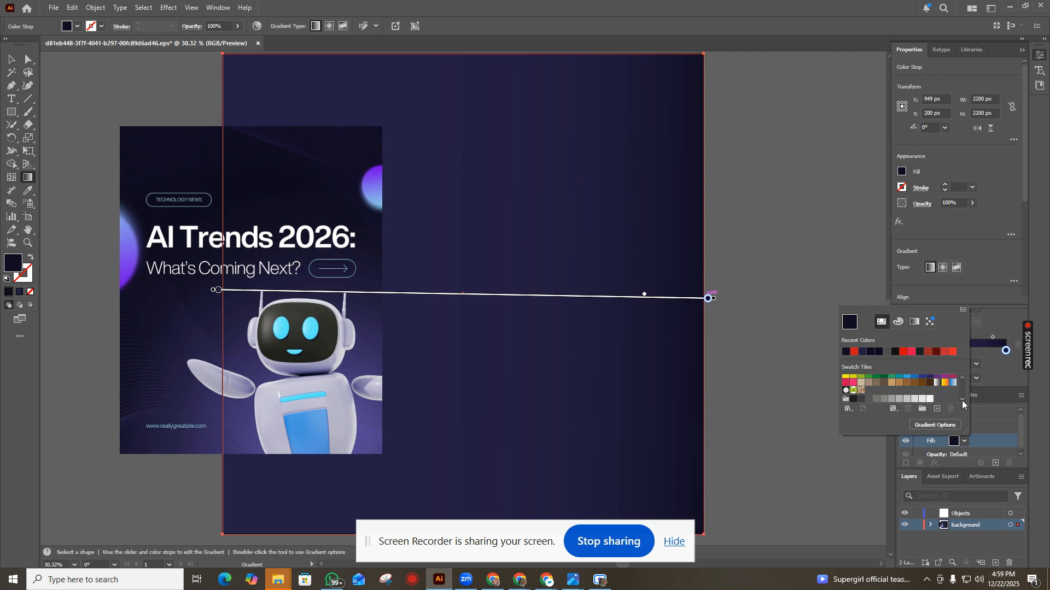
Try blue #3F00E9 and light purple #D07FFF on the gradient's right stop, then set it to dark purple #3F0055.
click(962, 400)
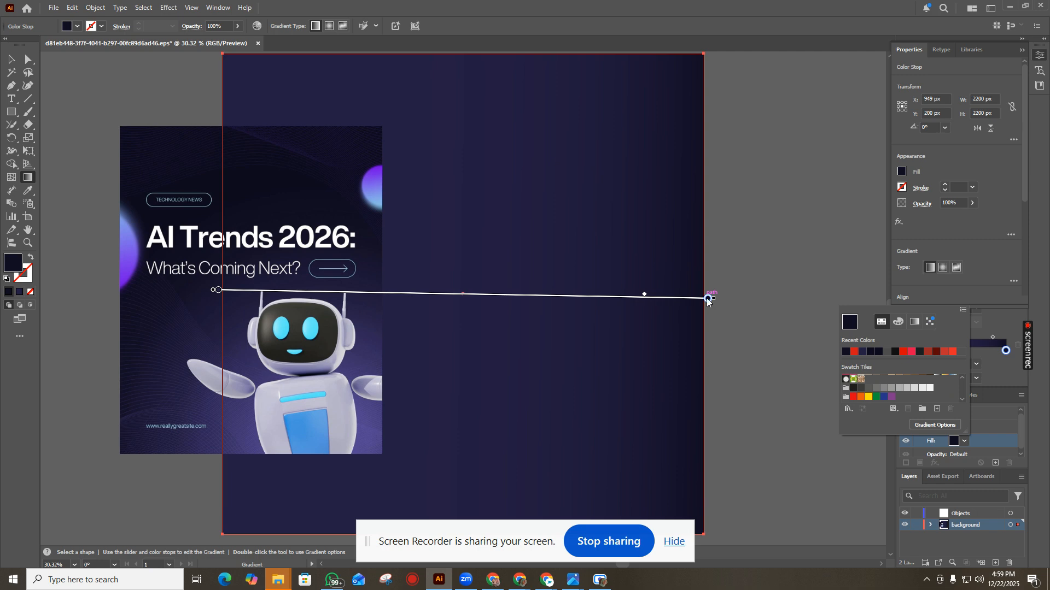
click(707, 300)
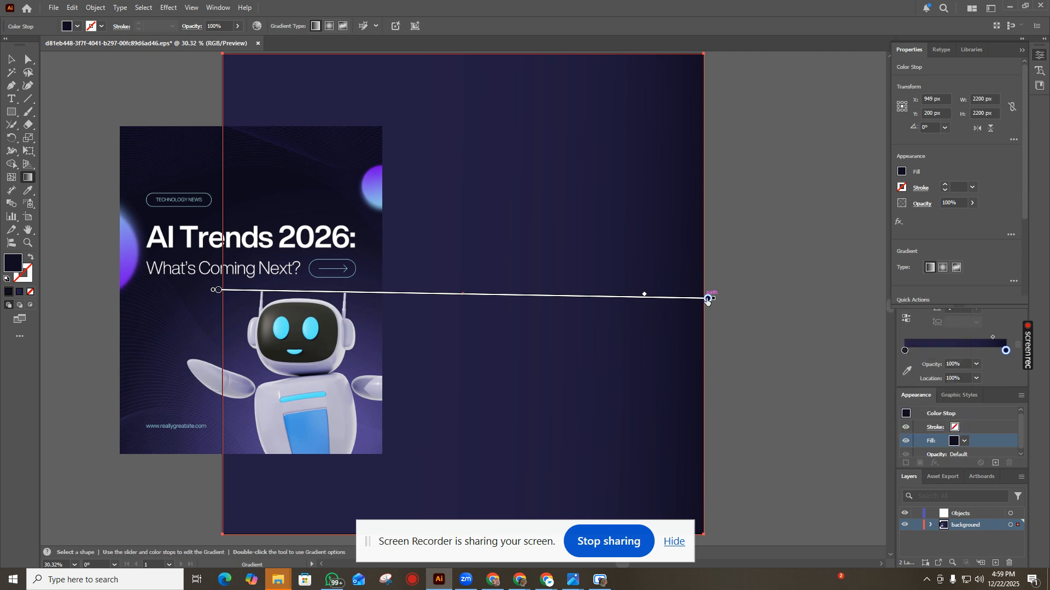
double_click(708, 300)
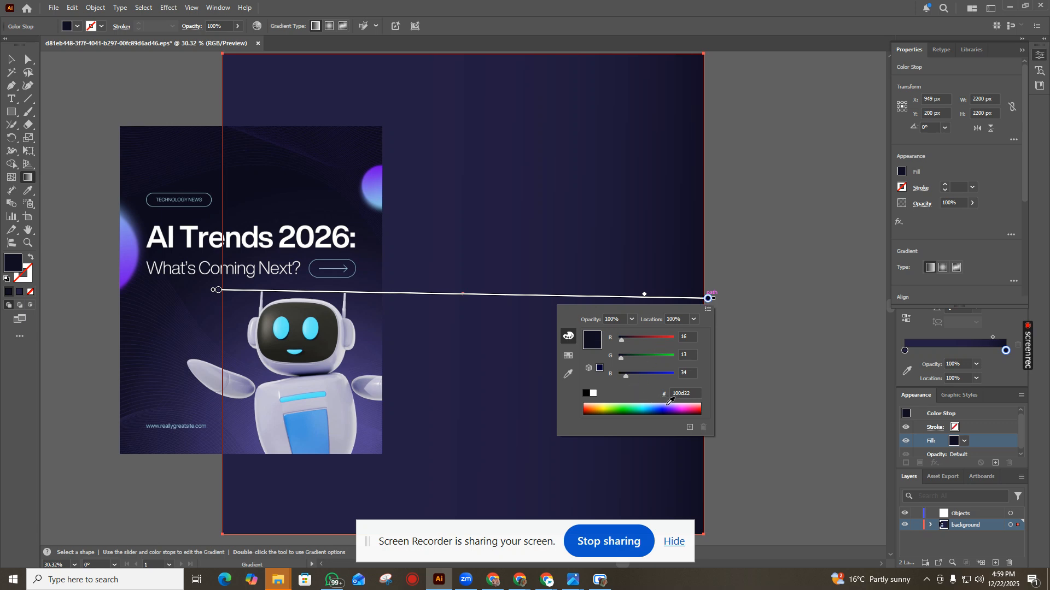
click(636, 407)
click(672, 405)
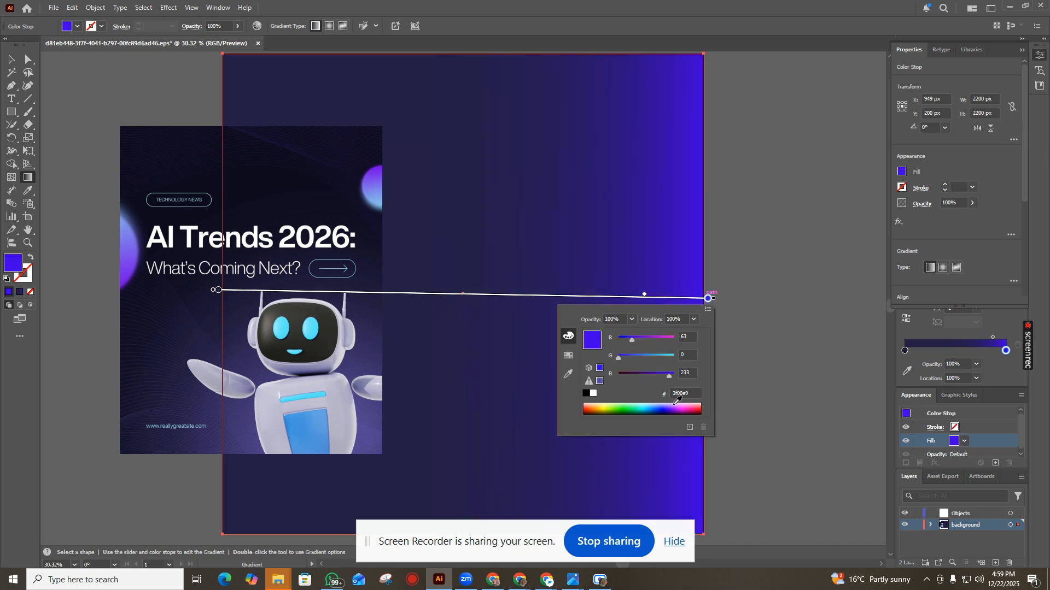
click(678, 409)
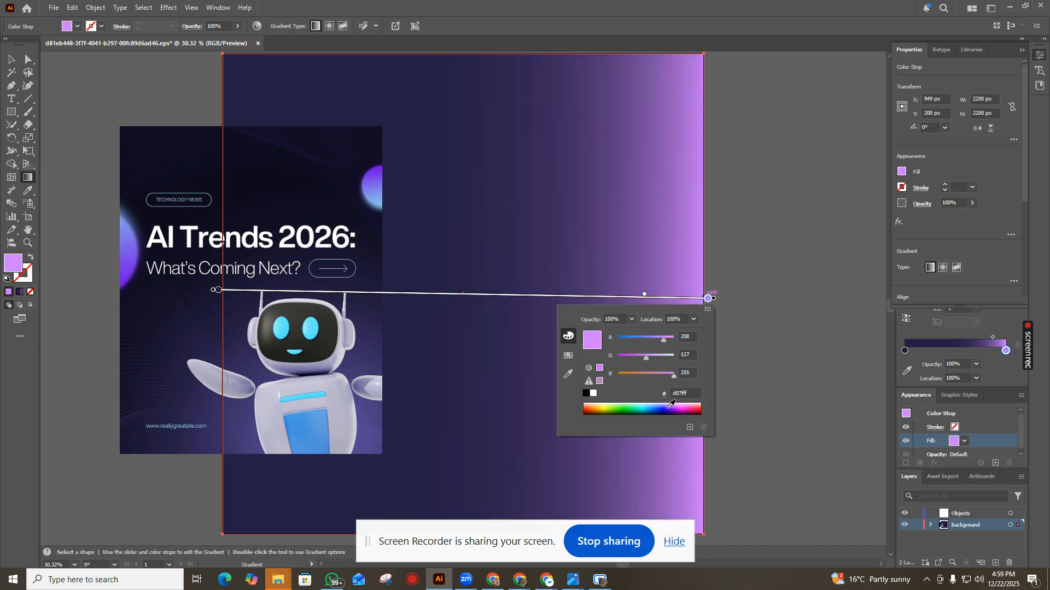
click(677, 412)
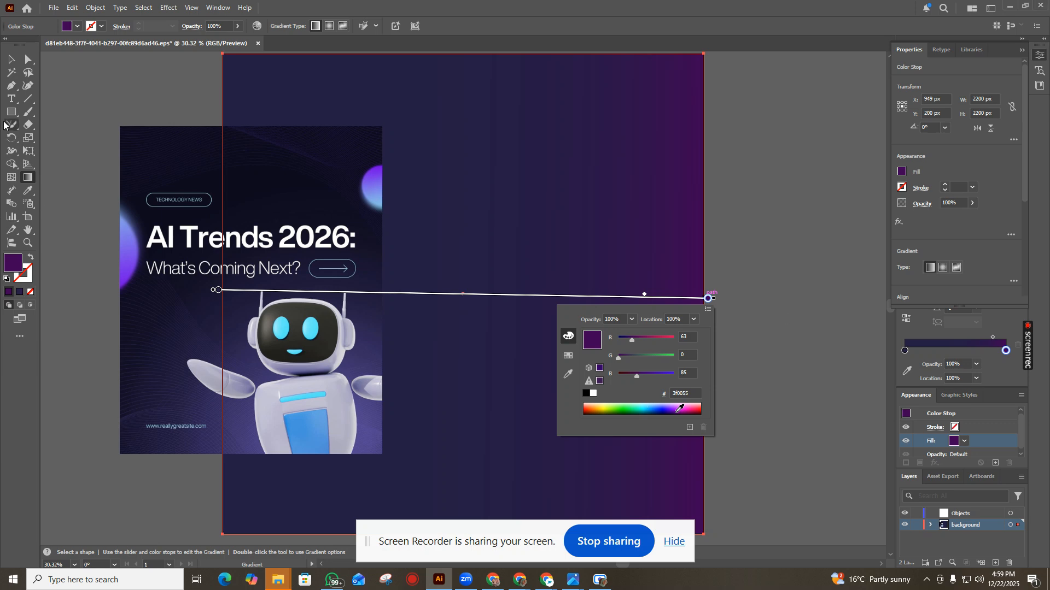
Try solid purple, near-black and dark navy sampled from the poster as the square's fill, then restore its gradient.
click(31, 195)
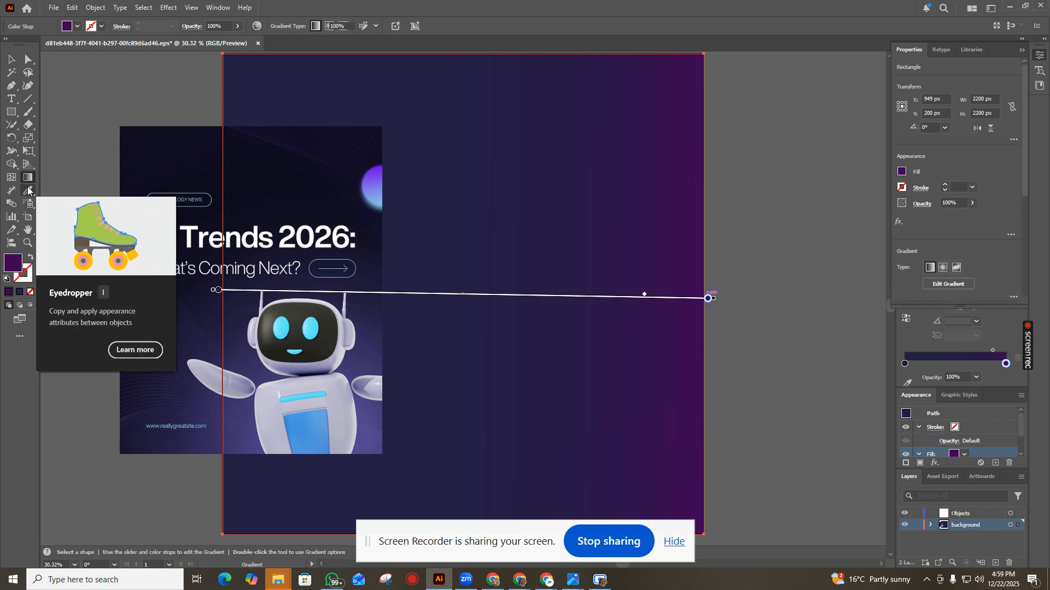
click(29, 190)
click(366, 342)
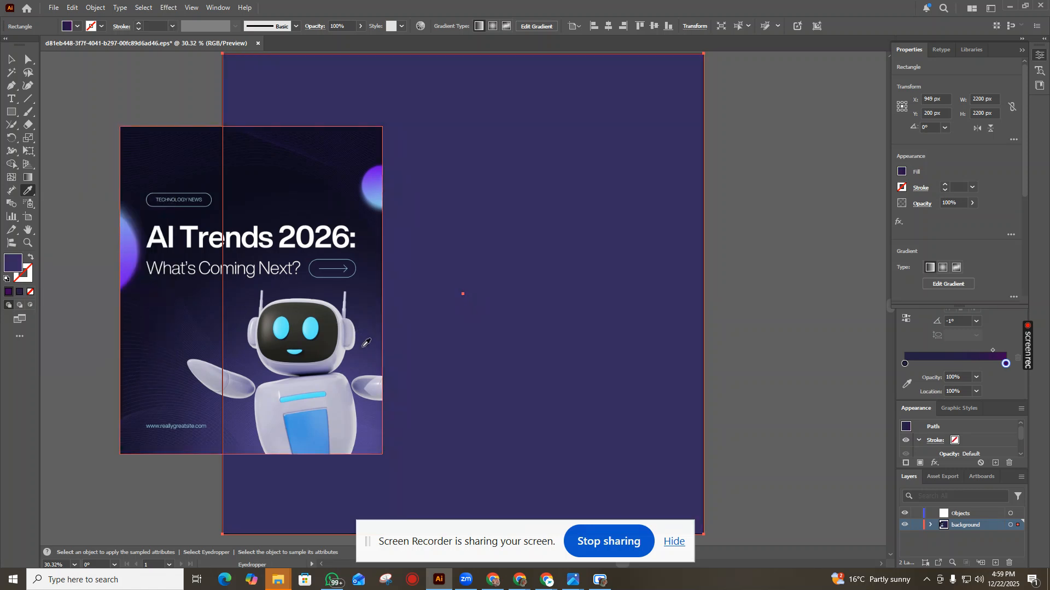
click(289, 177)
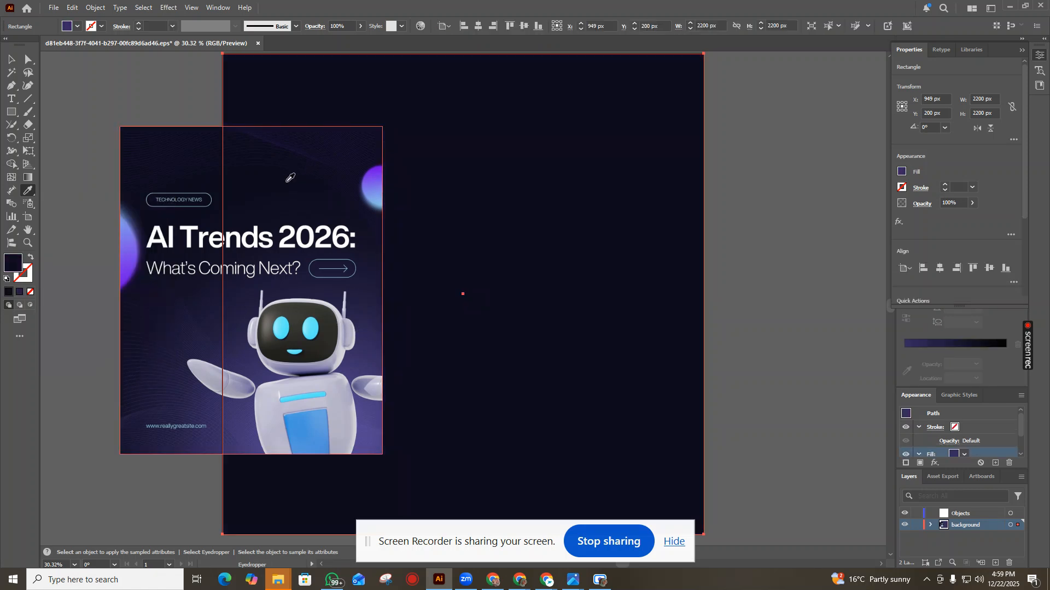
click(210, 315)
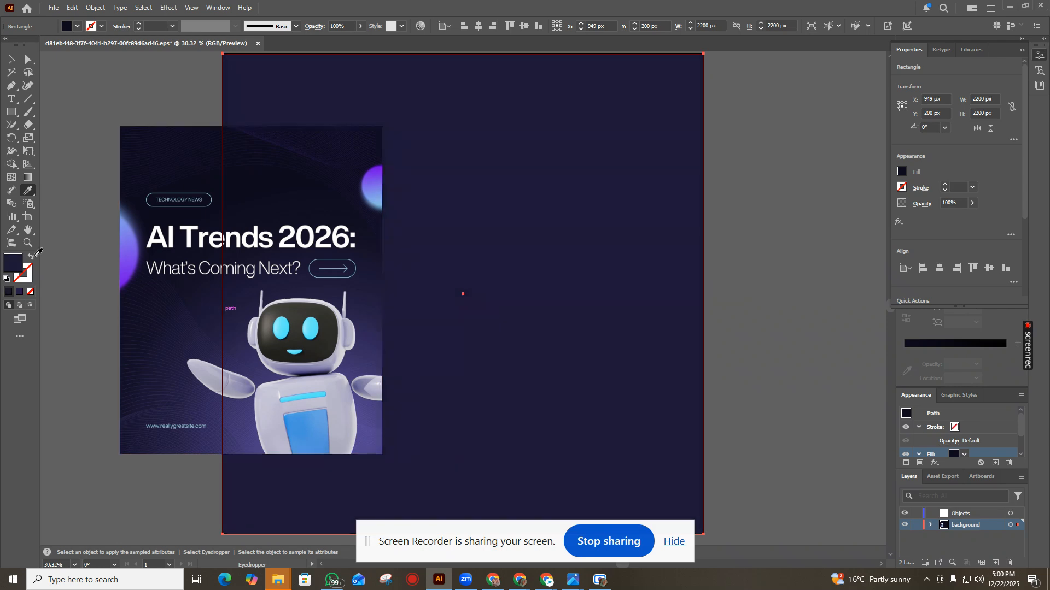
click(20, 291)
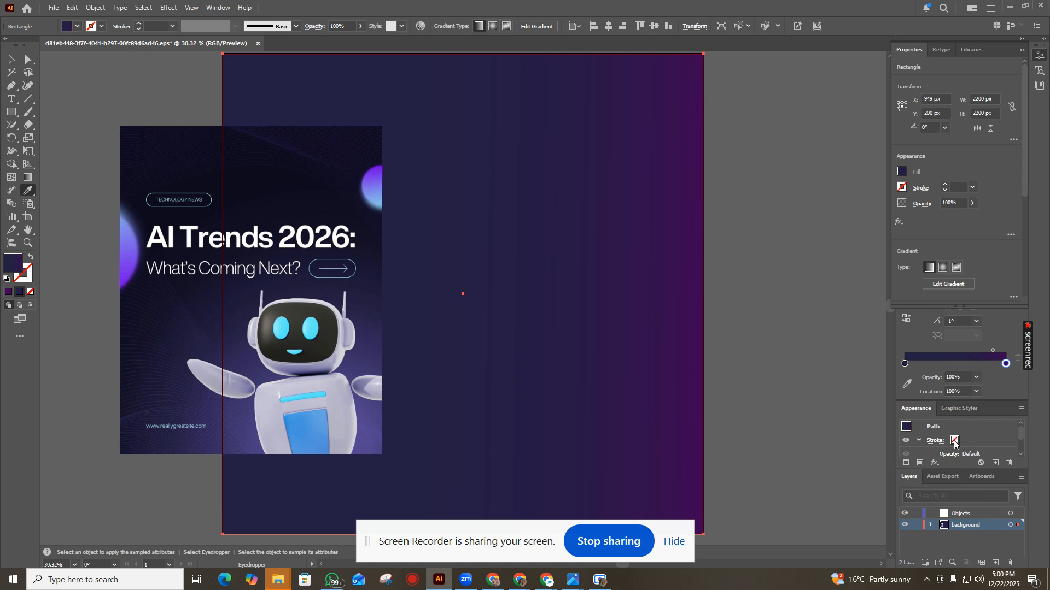
scroll(954, 442, down, 2)
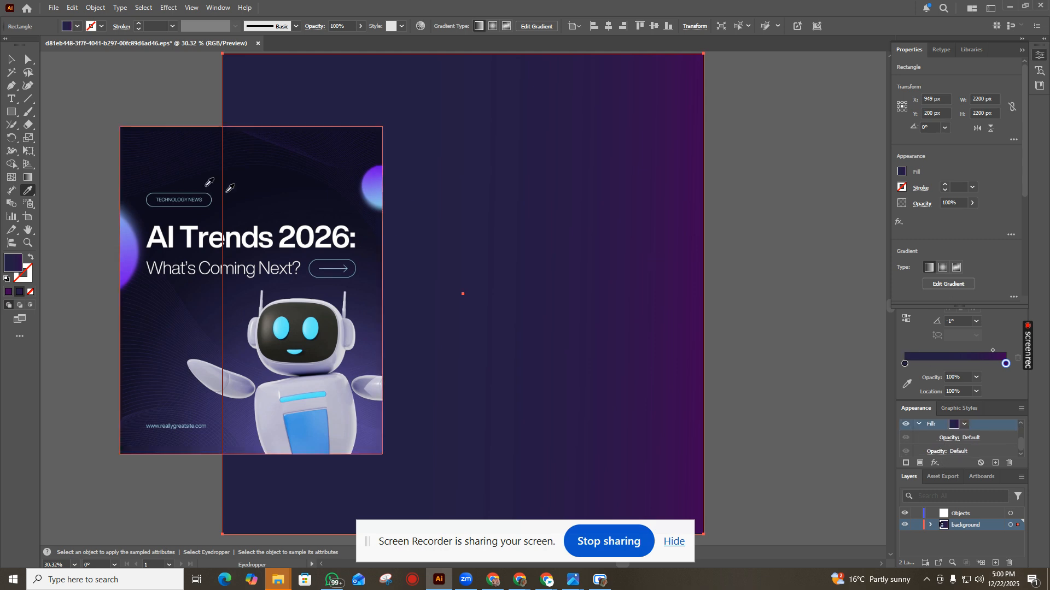
Move the poster reference image slightly up and to the right over the background square.
click(11, 58)
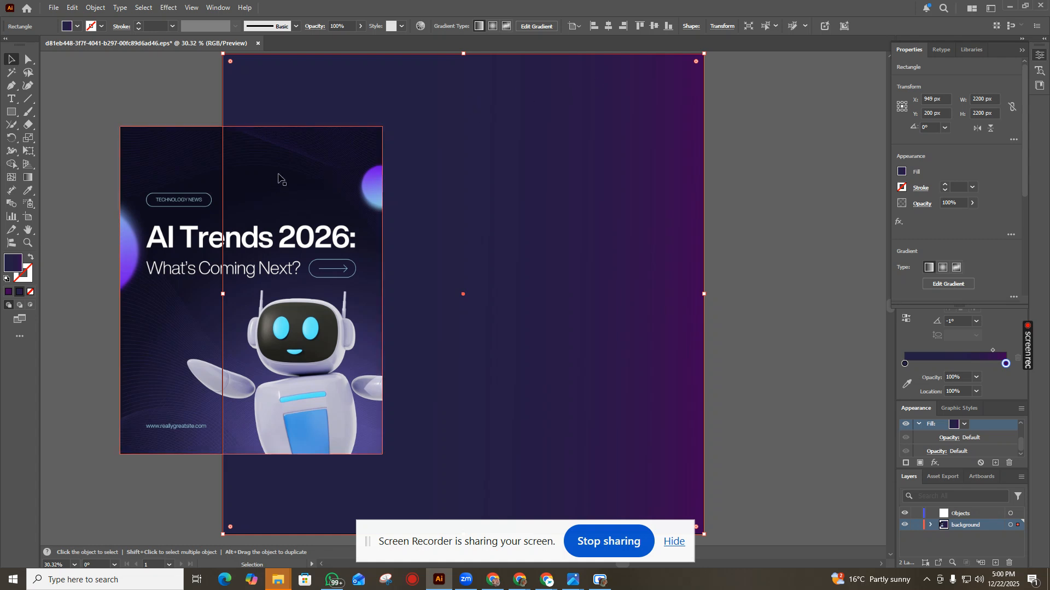
drag(279, 178, 281, 199)
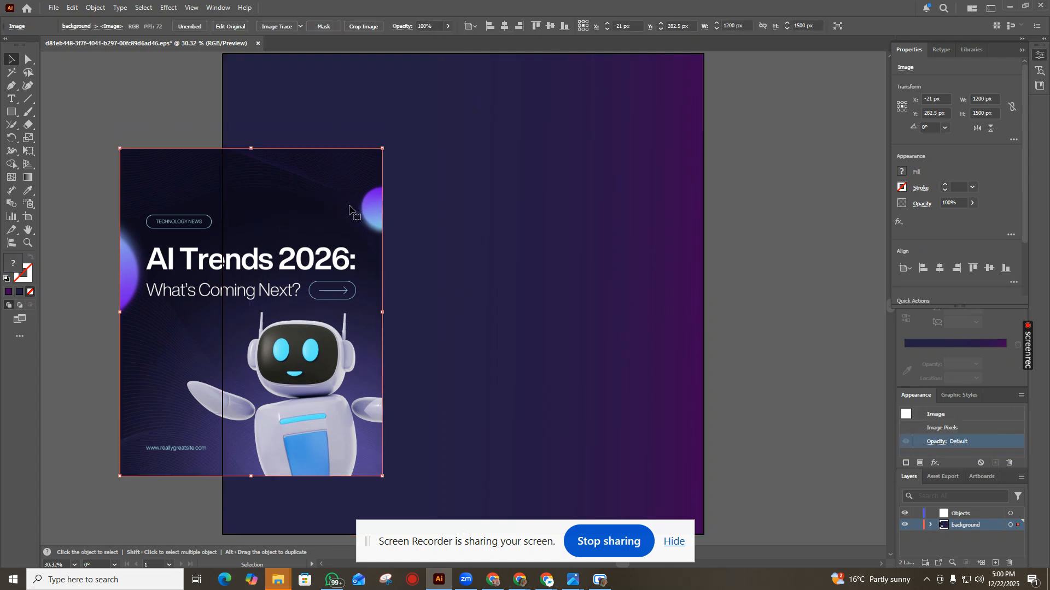
drag(350, 209, 383, 161)
Edit the background square's gradient, moving its midpoint to about 57% and its left stop to about 30%.
click(538, 320)
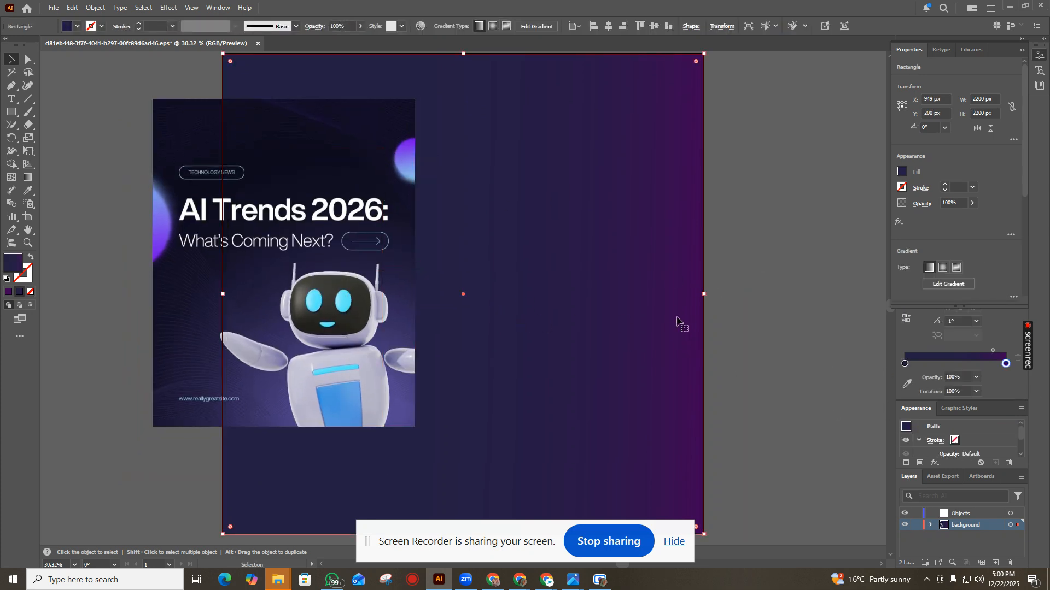
click(945, 284)
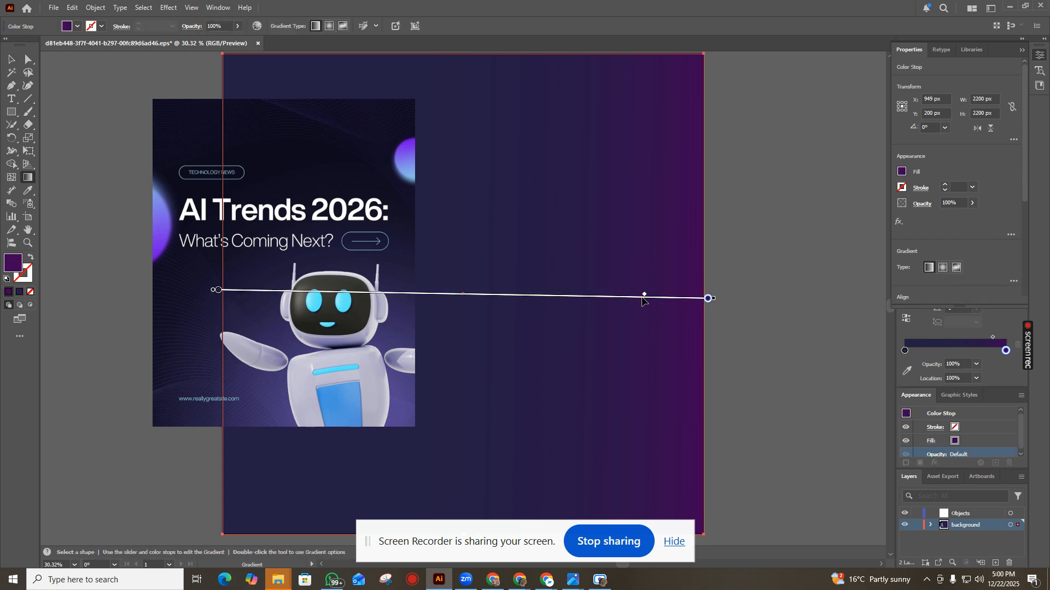
drag(644, 297, 499, 293)
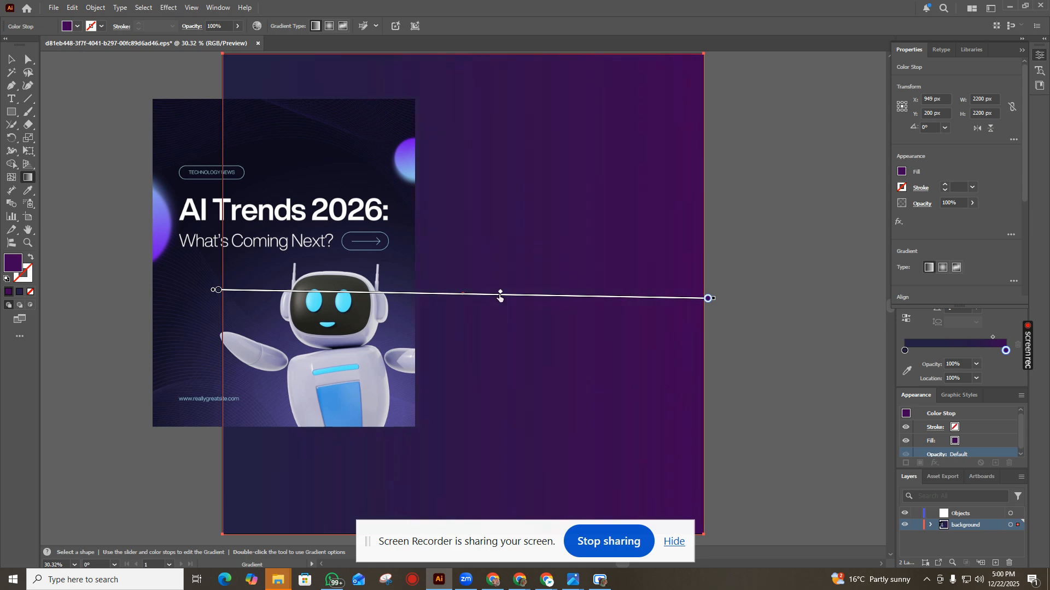
click(217, 295)
mouse_move(218, 290)
mouse_down()
mouse_move(562, 298)
mouse_move(663, 311)
mouse_move(559, 298)
mouse_move(364, 330)
mouse_up()
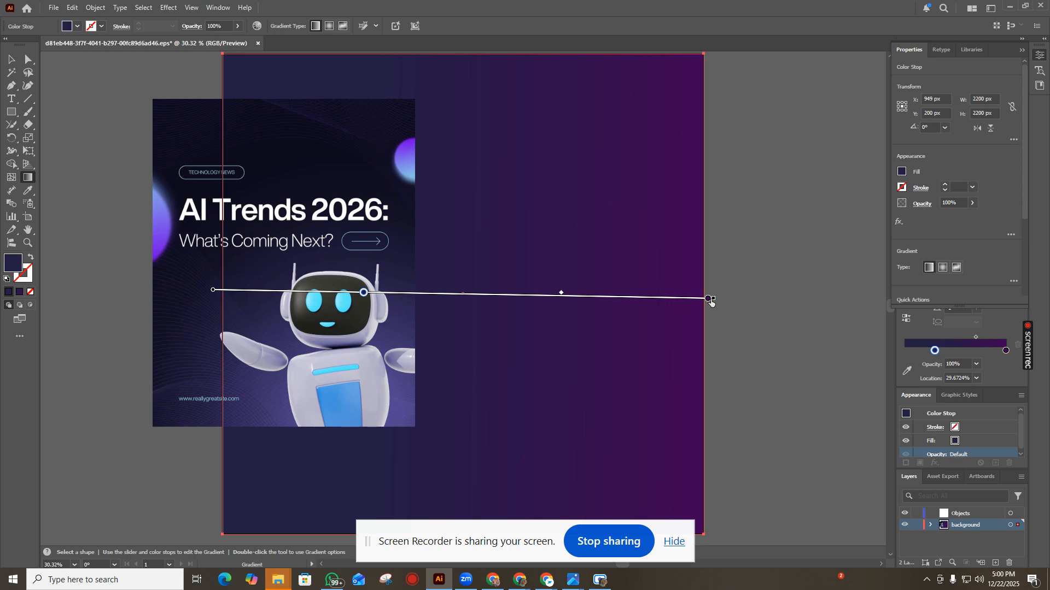
Try lengthening the linear gradient past the square's right edge, shifting it to the right and shortening it again.
mouse_move(714, 298)
mouse_down()
mouse_move(902, 328)
mouse_move(681, 345)
mouse_move(704, 353)
mouse_move(704, 367)
mouse_up()
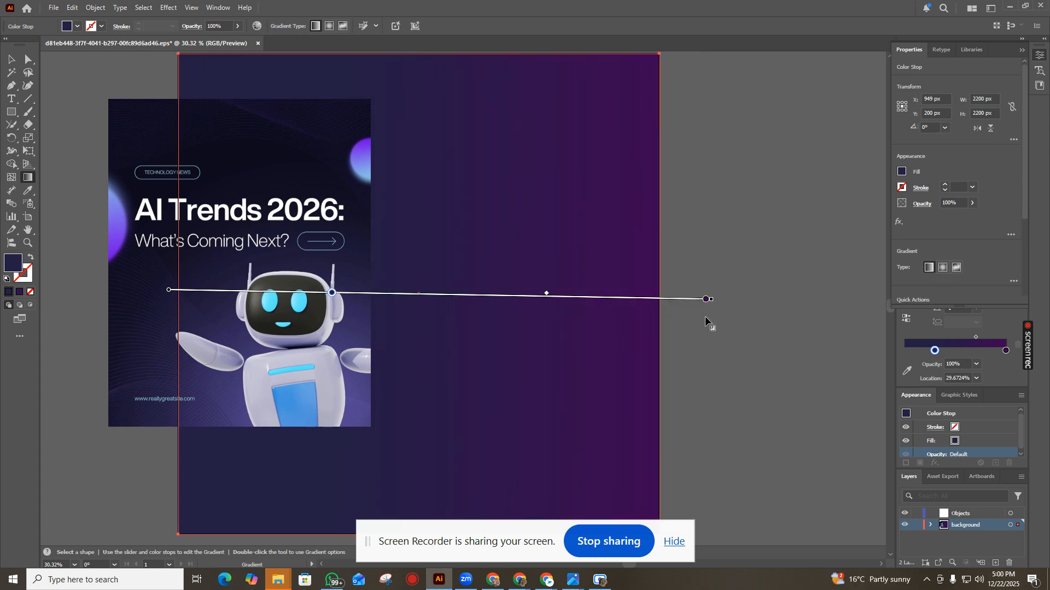
click(705, 300)
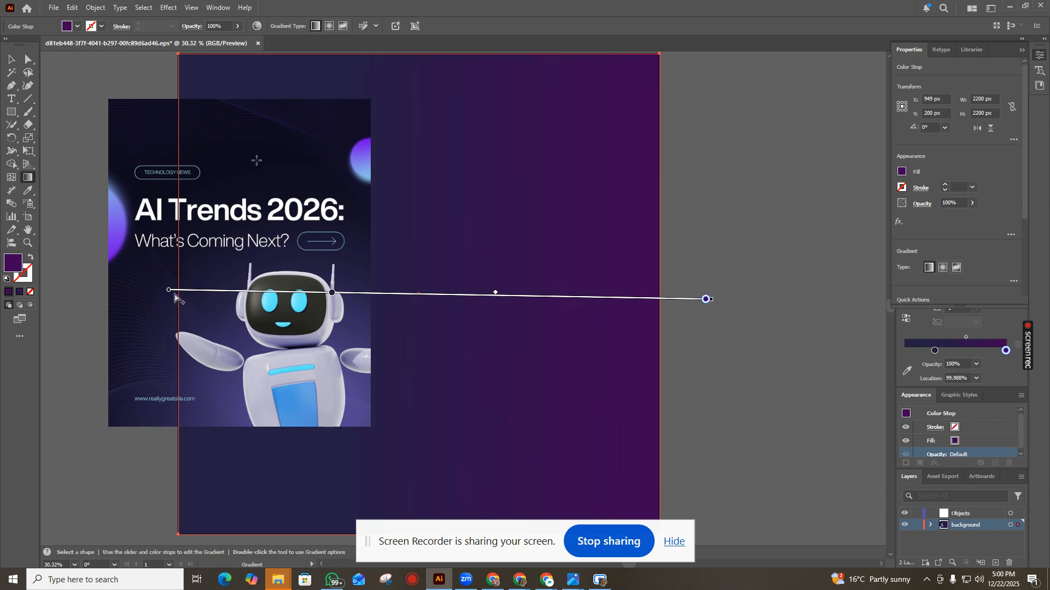
mouse_move(169, 291)
mouse_down()
mouse_move(184, 223)
mouse_move(228, 162)
mouse_up()
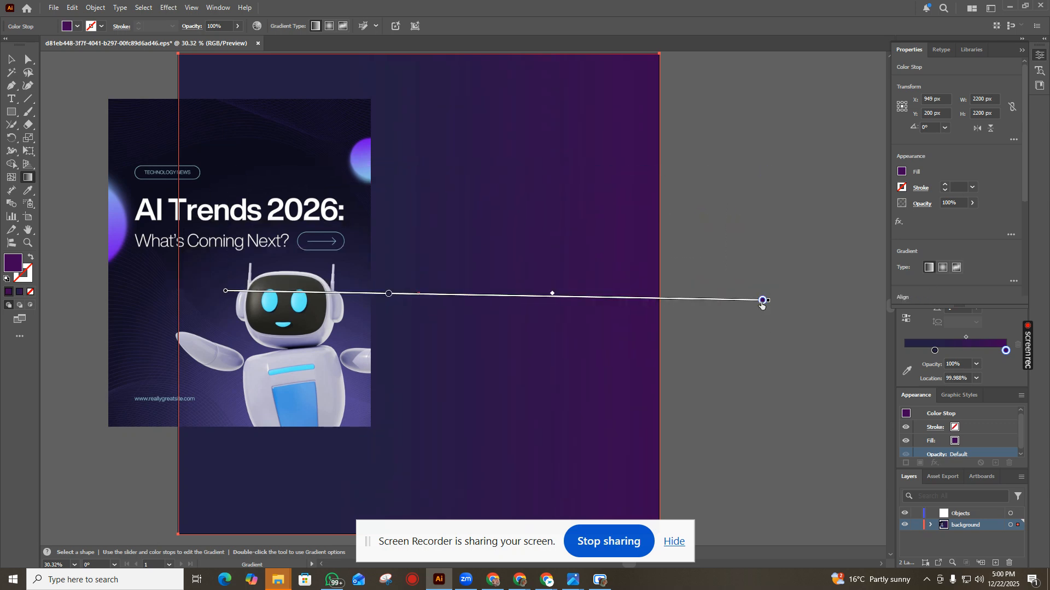
mouse_move(762, 304)
mouse_down()
mouse_move(820, 303)
mouse_move(524, 363)
mouse_move(689, 333)
mouse_up()
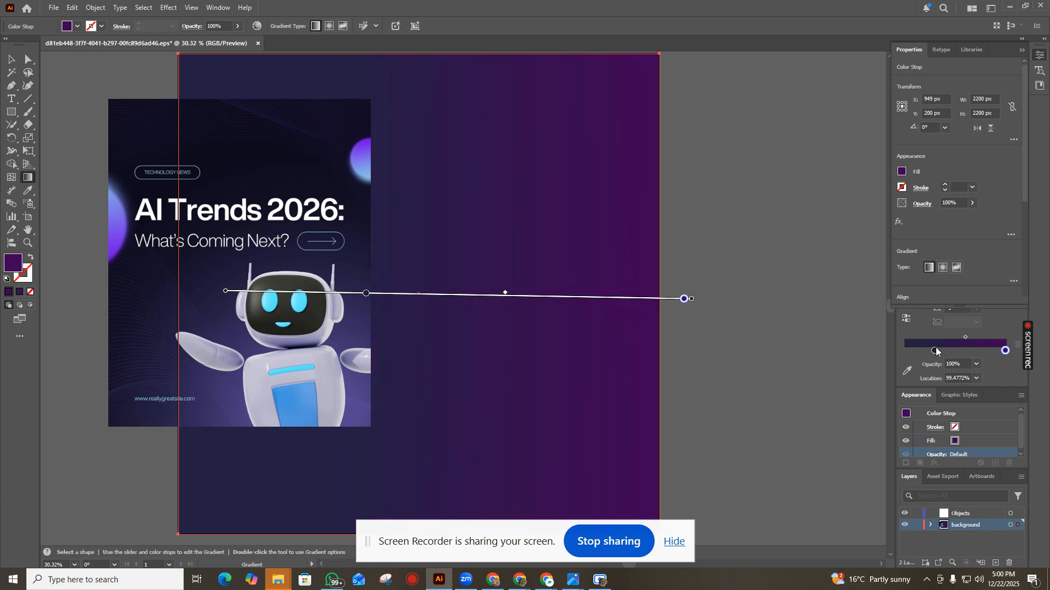
Try a 45° angle for the gradient, with its right stop at 90% and at about 75%.
click(979, 310)
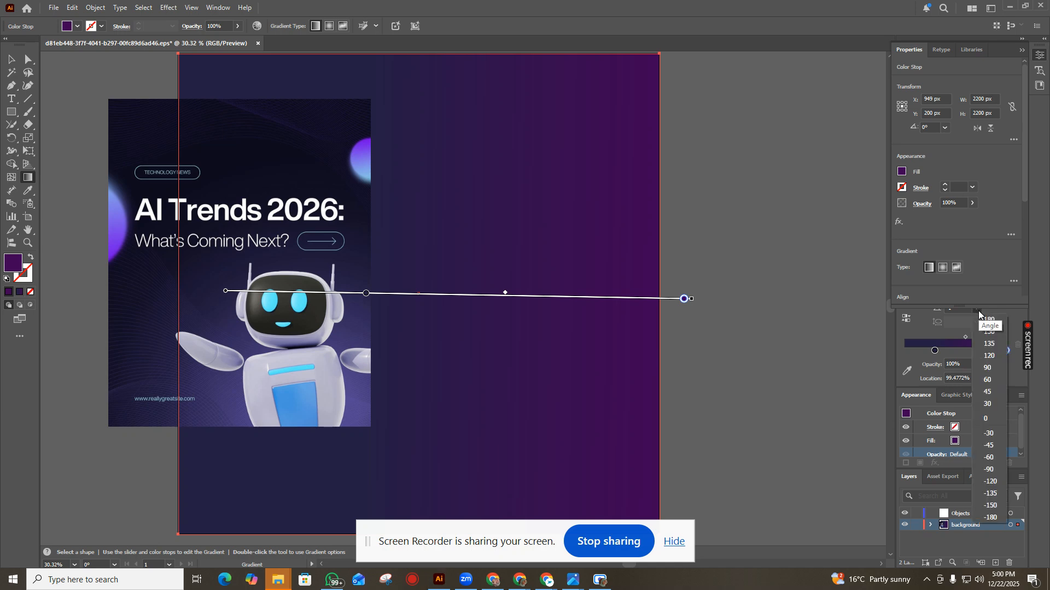
click(989, 387)
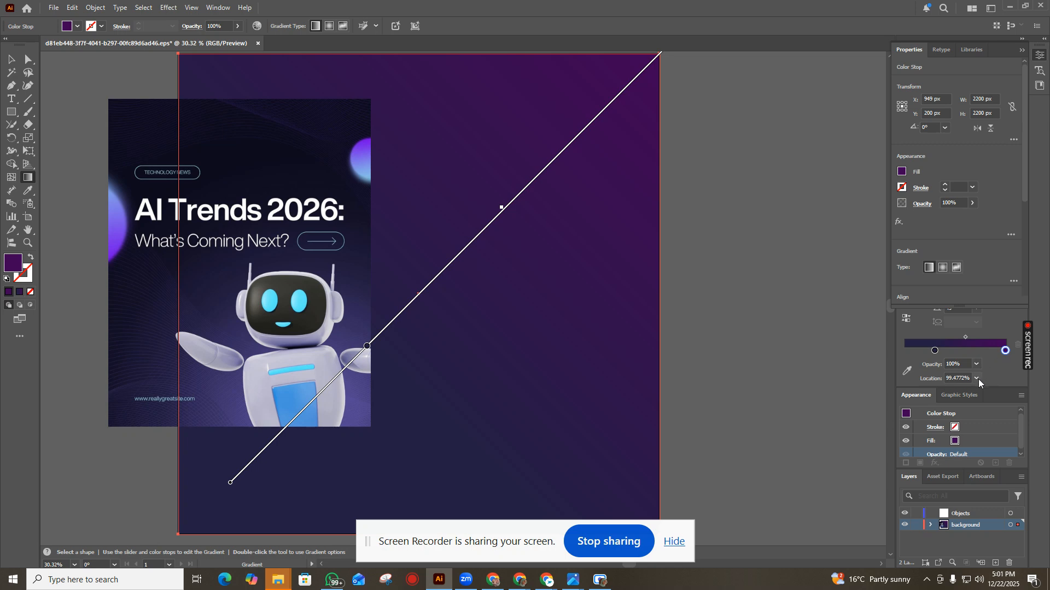
click(977, 378)
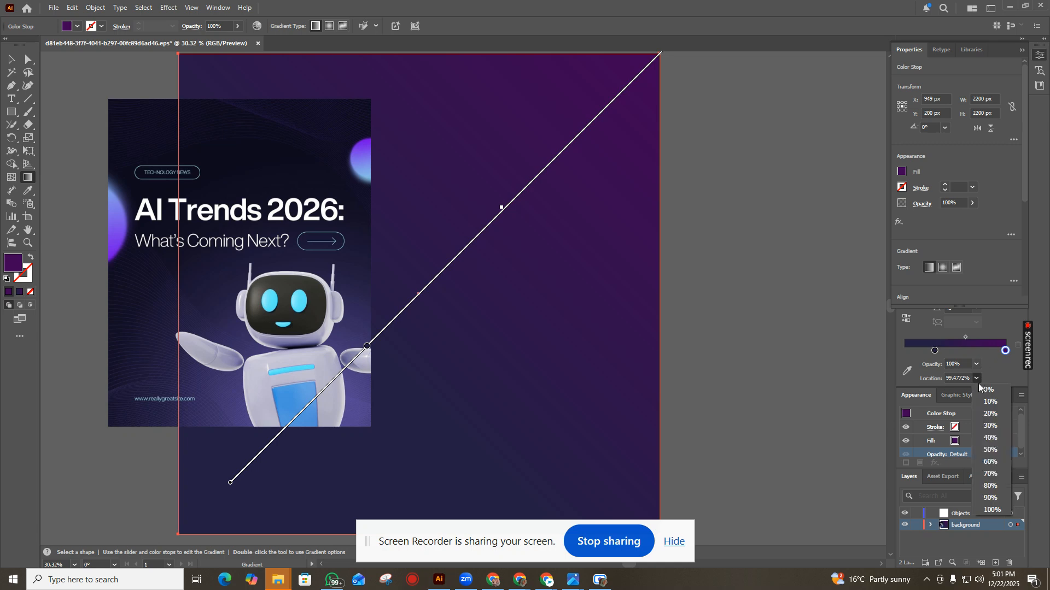
click(992, 497)
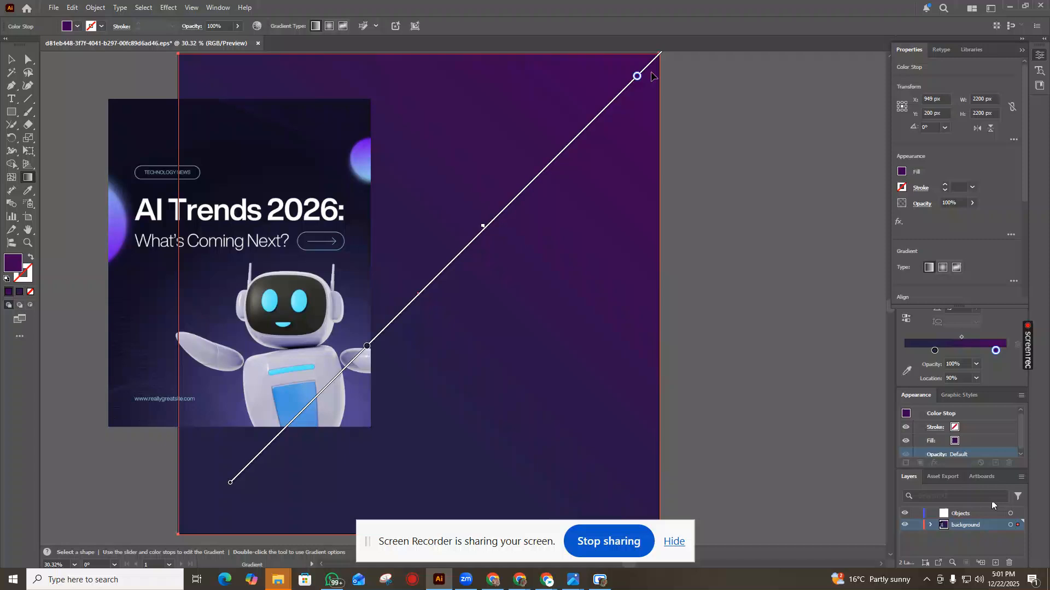
mouse_move(638, 78)
mouse_down()
mouse_move(451, 225)
mouse_move(606, 181)
mouse_up()
Try 60%, 30% and 90% as the right stop's location, then move the stop to about 83%.
click(976, 379)
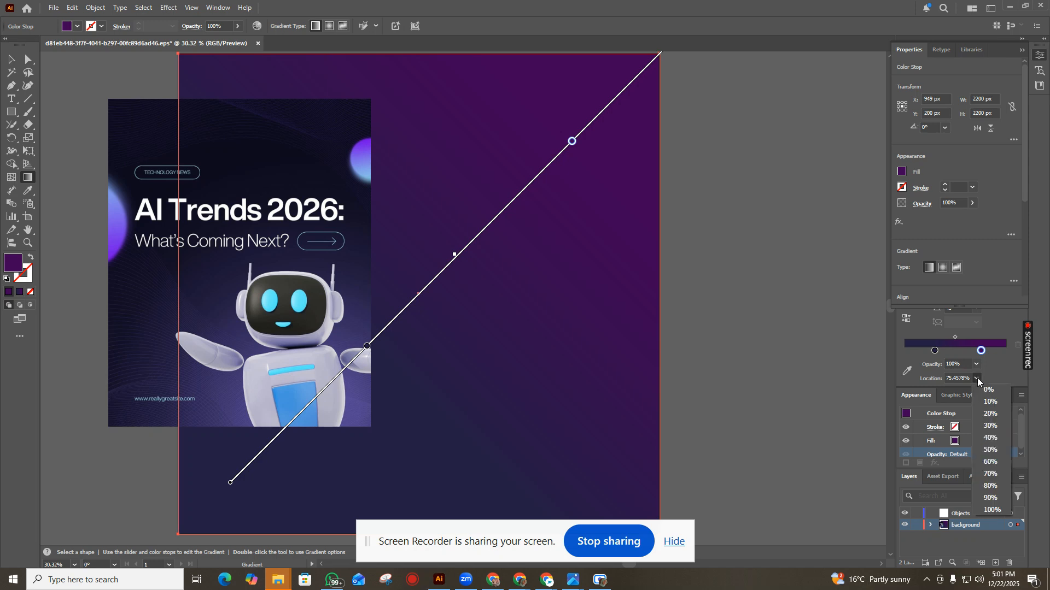
click(1000, 466)
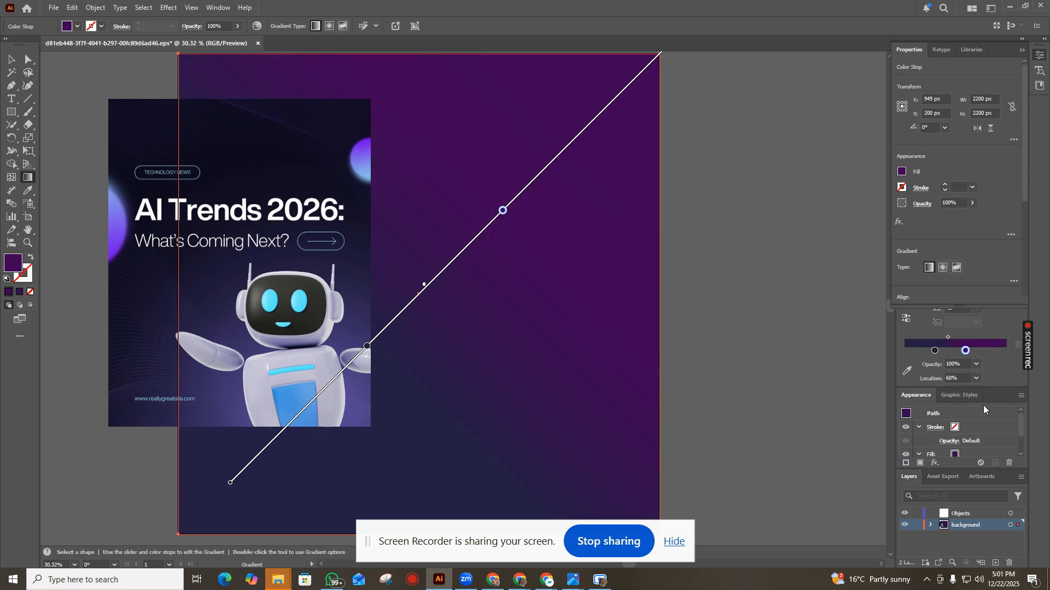
click(976, 378)
click(993, 426)
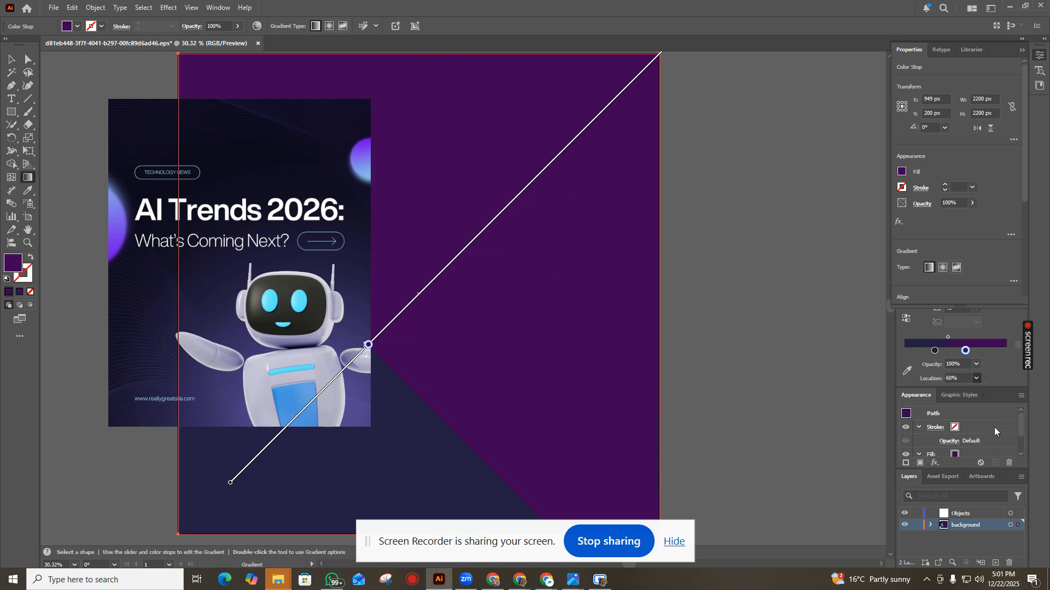
click(977, 378)
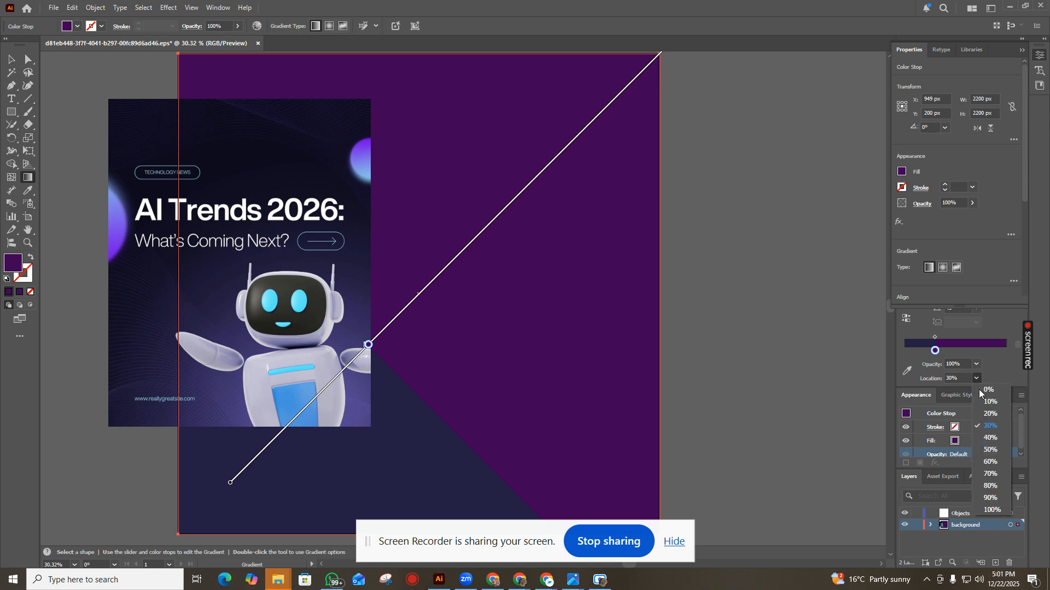
click(986, 496)
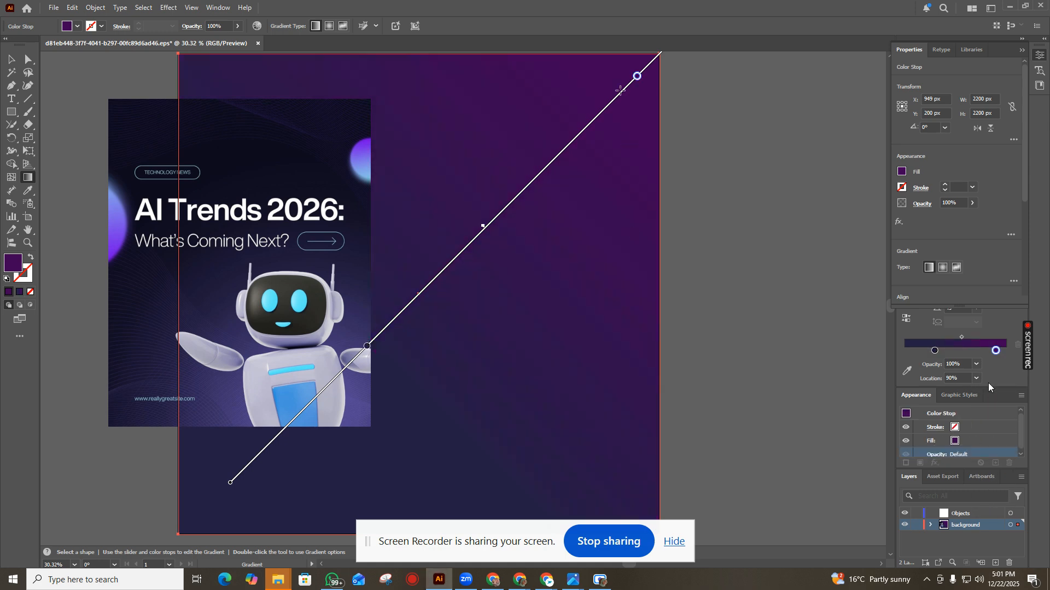
drag(638, 73, 647, 150)
Change the square's gradient to radial and flatten its ellipse to an aspect ratio of about 62%.
click(943, 267)
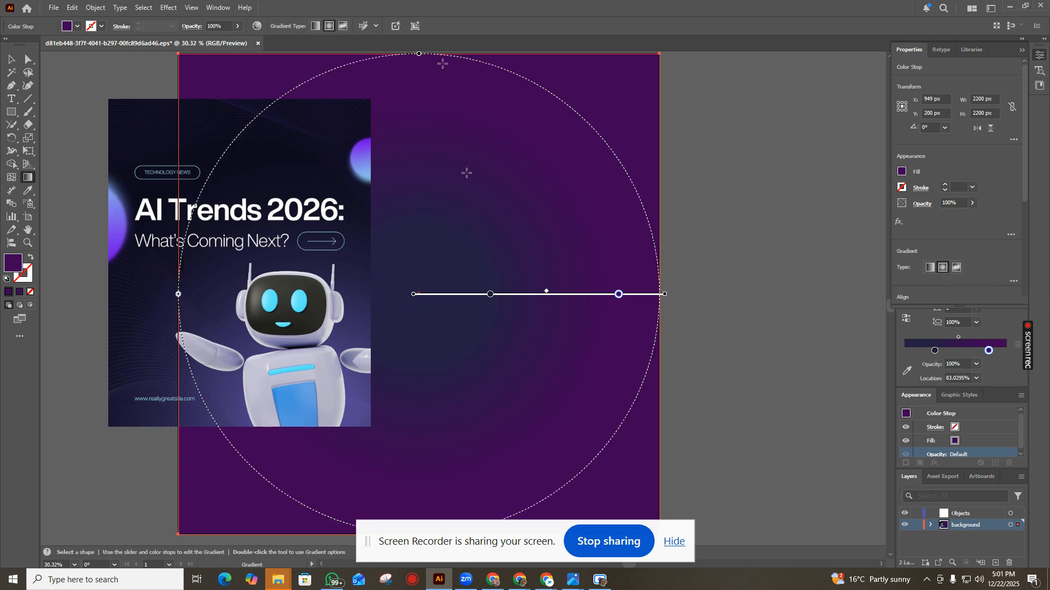
drag(419, 54, 185, 219)
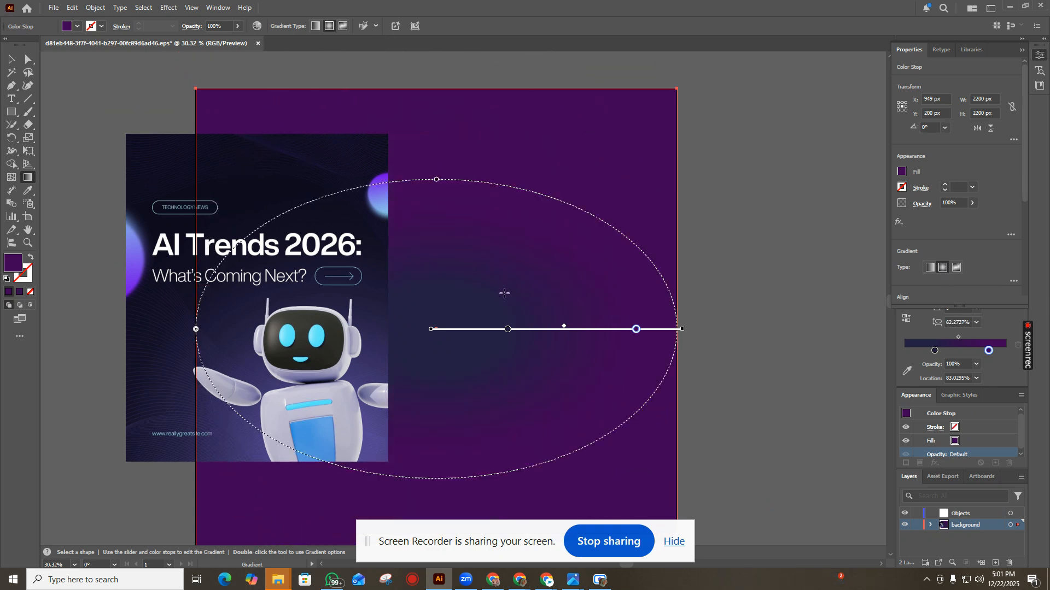
Redraw the radial gradient diagonally toward the robot's lower body and enlarge its ellipse well beyond the square.
drag(504, 293, 249, 429)
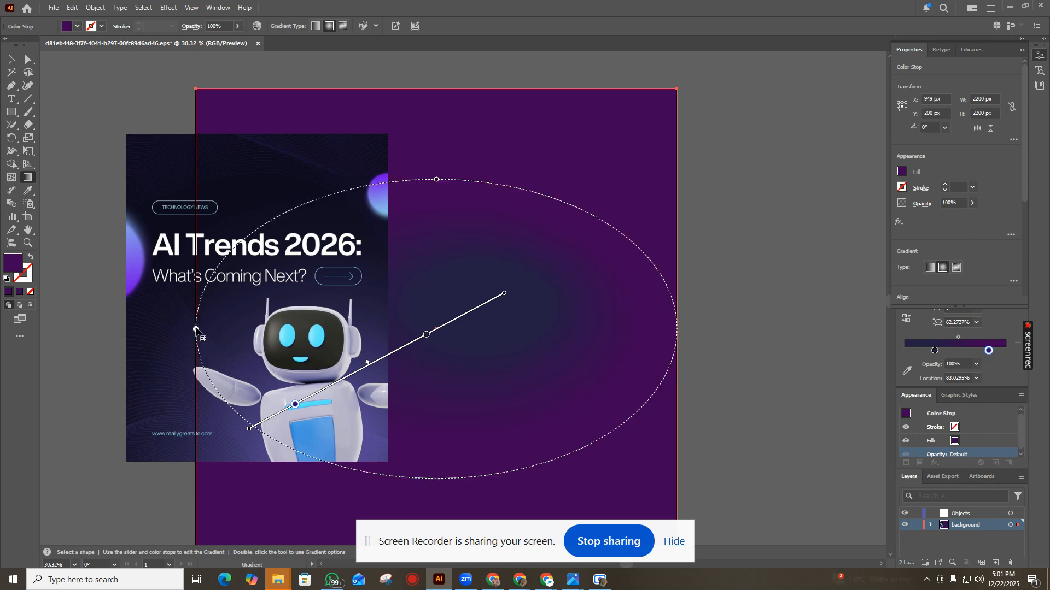
drag(195, 329, 135, 329)
drag(95, 281, 1, 204)
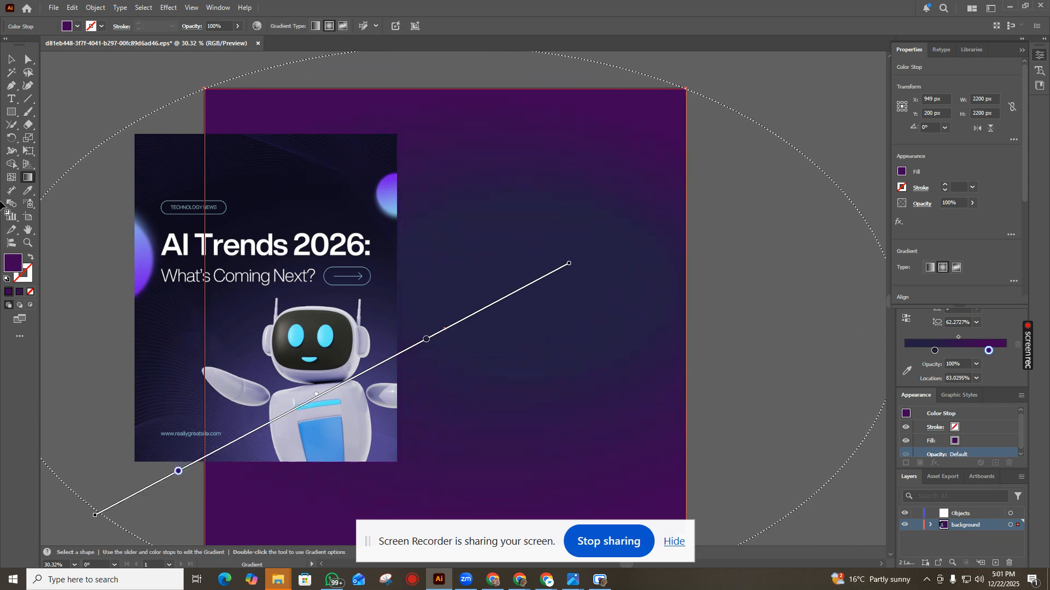
Try redrawing the radial gradient as a full circle, first small in the lower part of the square, then large near its right edge.
mouse_move(569, 264)
mouse_down()
mouse_move(533, 440)
mouse_move(426, 459)
mouse_up()
drag(560, 397, 505, 380)
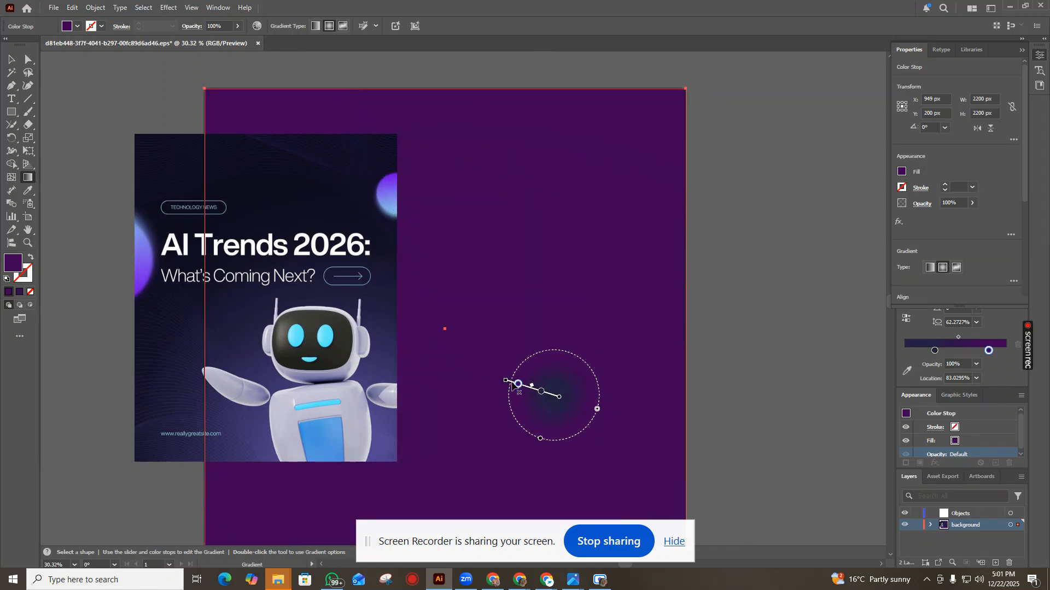
drag(562, 401, 518, 365)
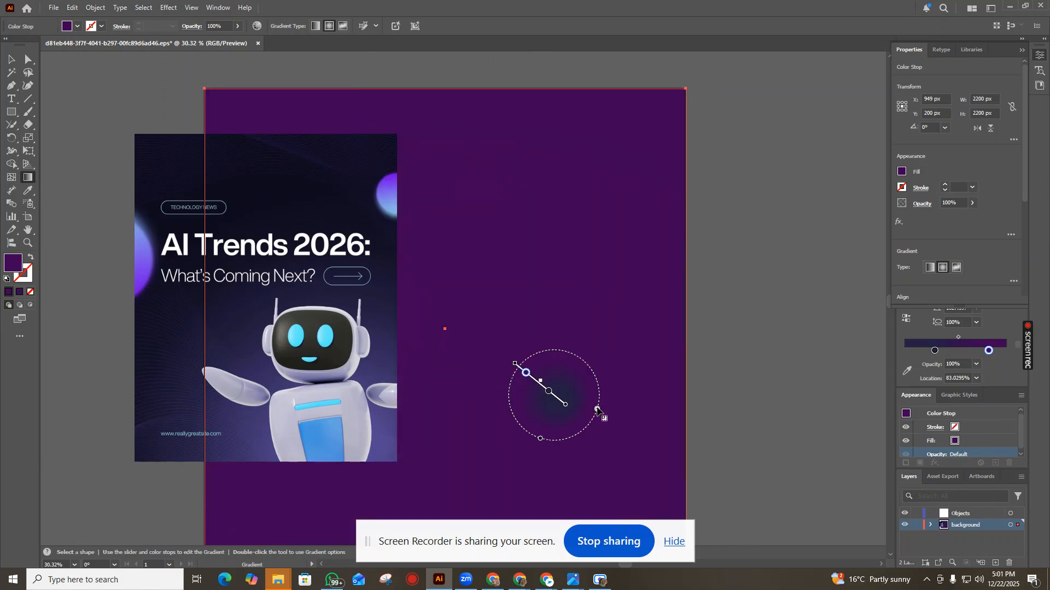
drag(598, 411, 808, 555)
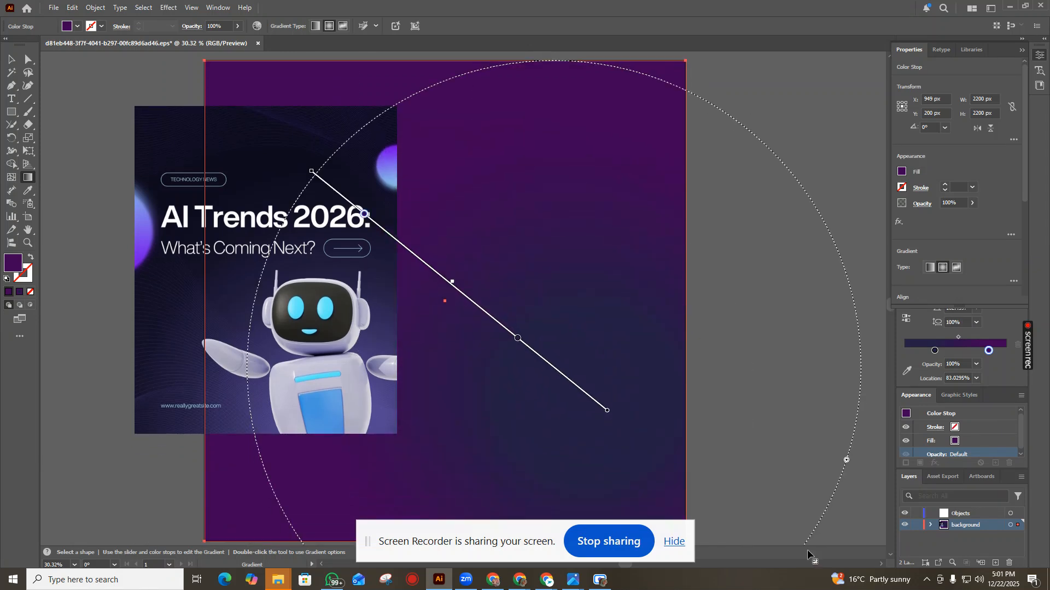
drag(674, 364, 509, 53)
mouse_move(674, 314)
mouse_down()
mouse_move(662, 311)
mouse_move(680, 323)
mouse_move(534, 457)
mouse_move(474, 530)
mouse_up()
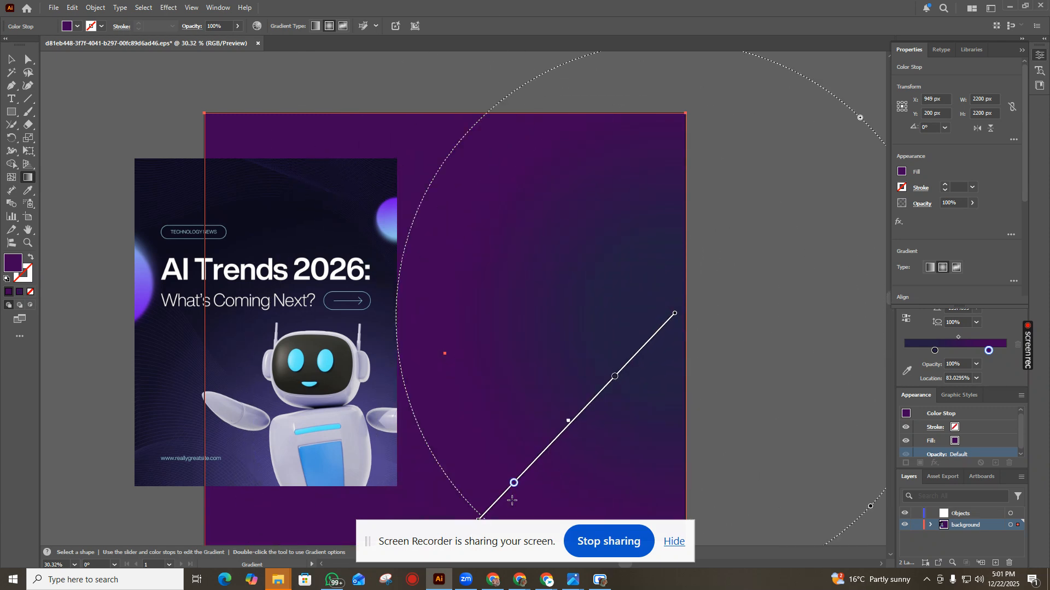
click(11, 59)
double_click(634, 304)
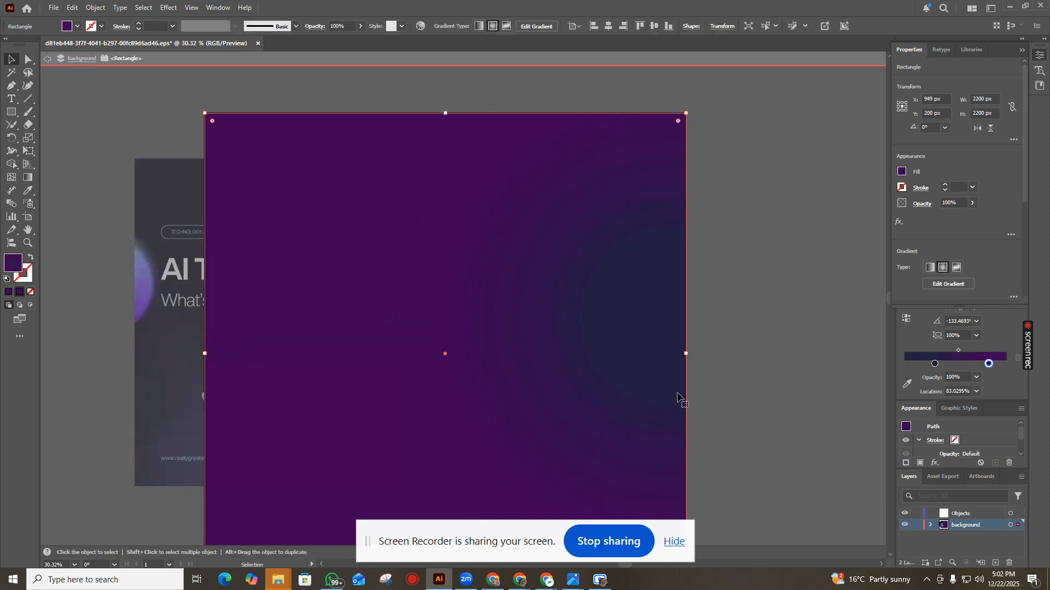
double_click(164, 205)
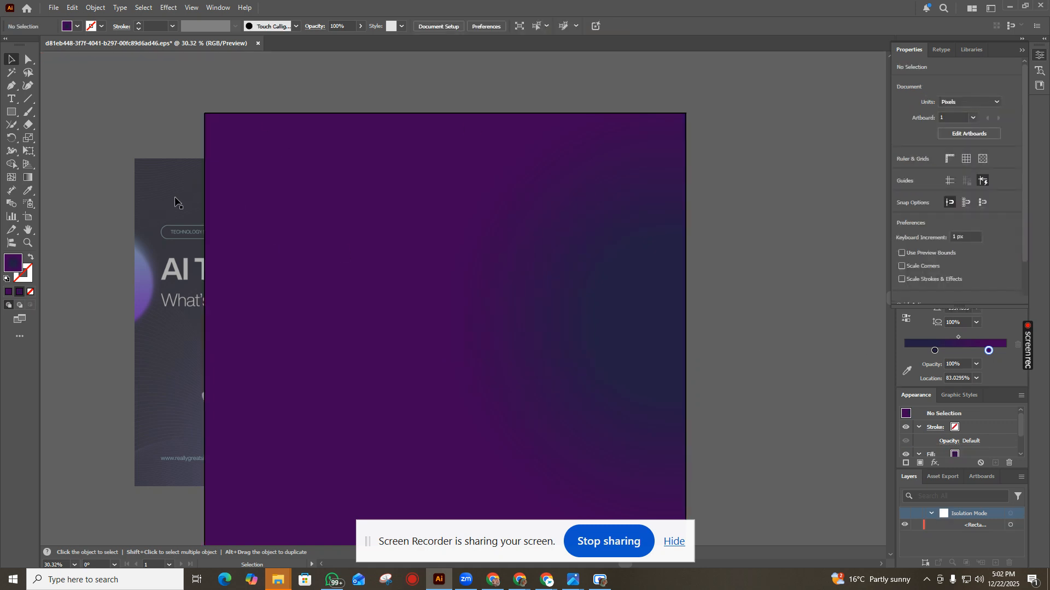
double_click(175, 198)
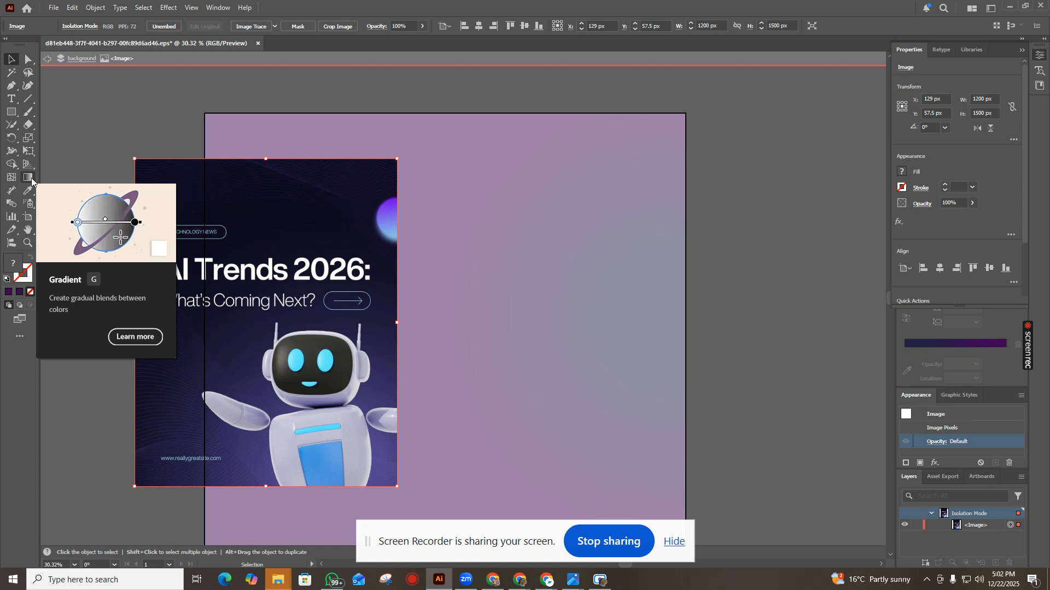
click(435, 188)
double_click(436, 187)
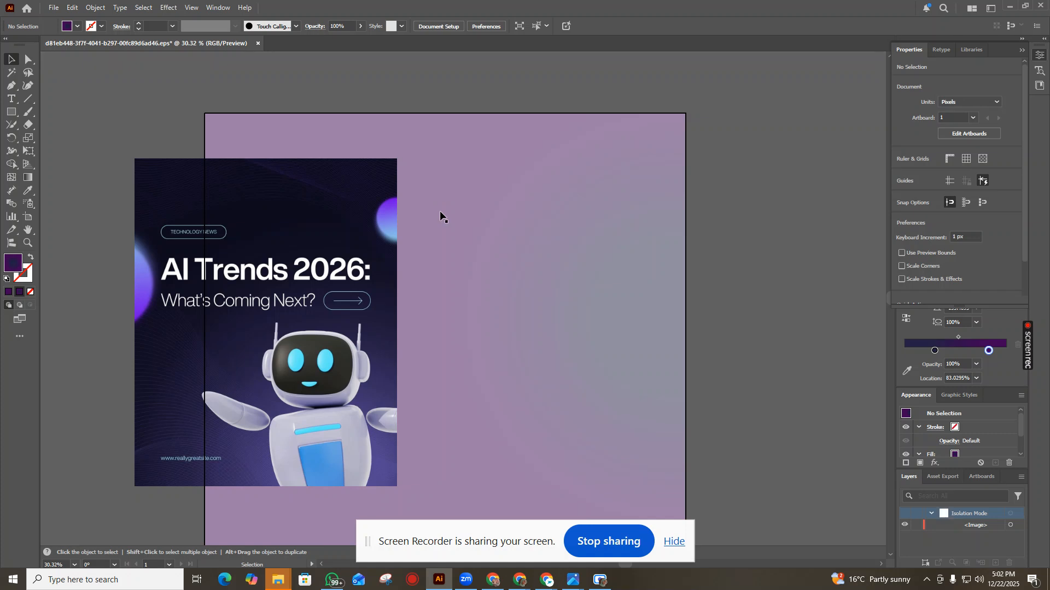
Reset the background square to a solid dark purple fill, then apply a linear gradient from that purple to black.
click(593, 307)
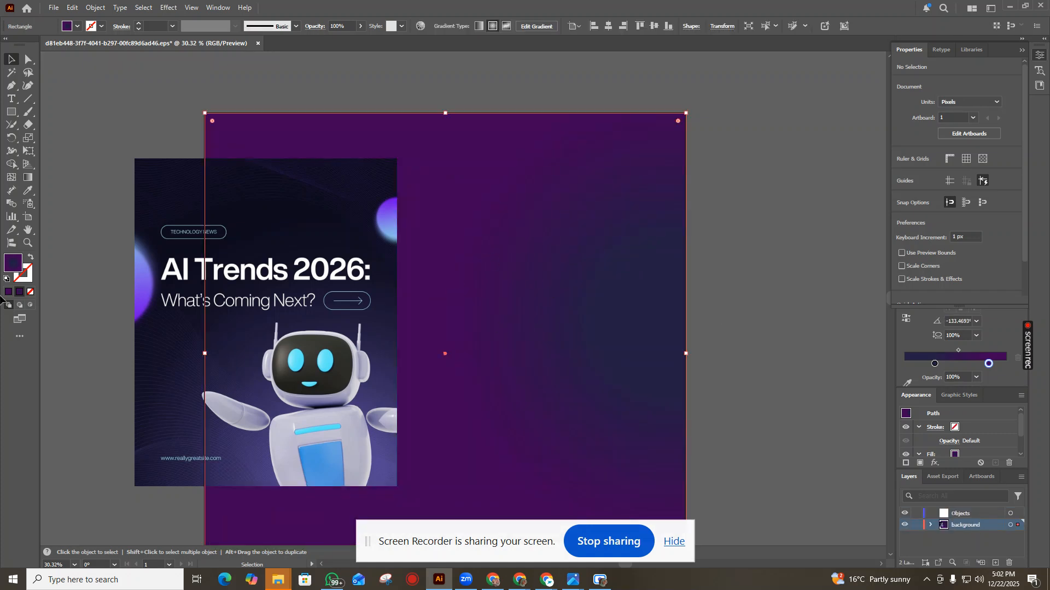
click(8, 293)
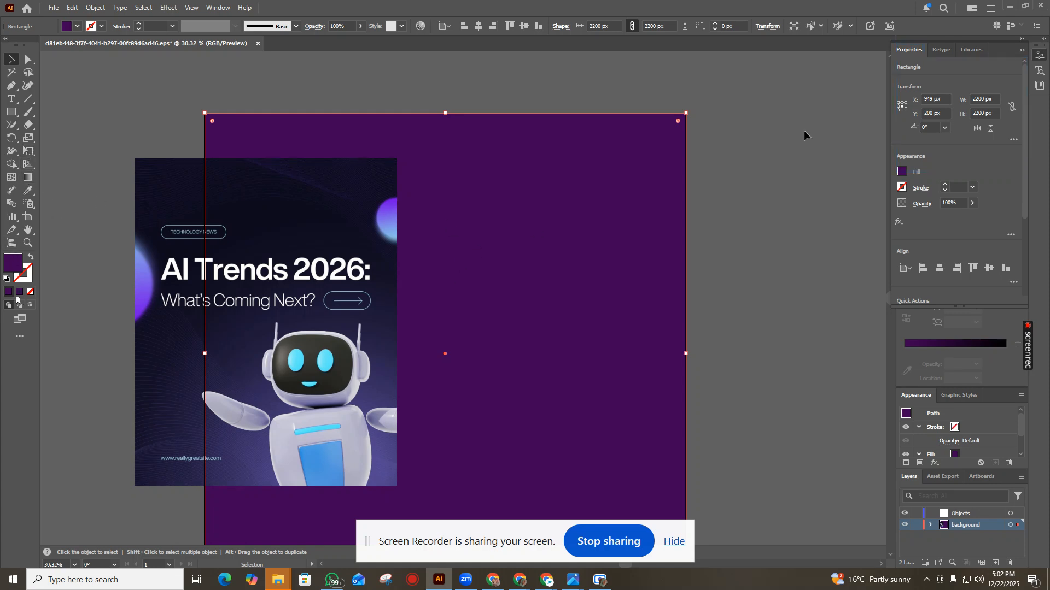
click(24, 179)
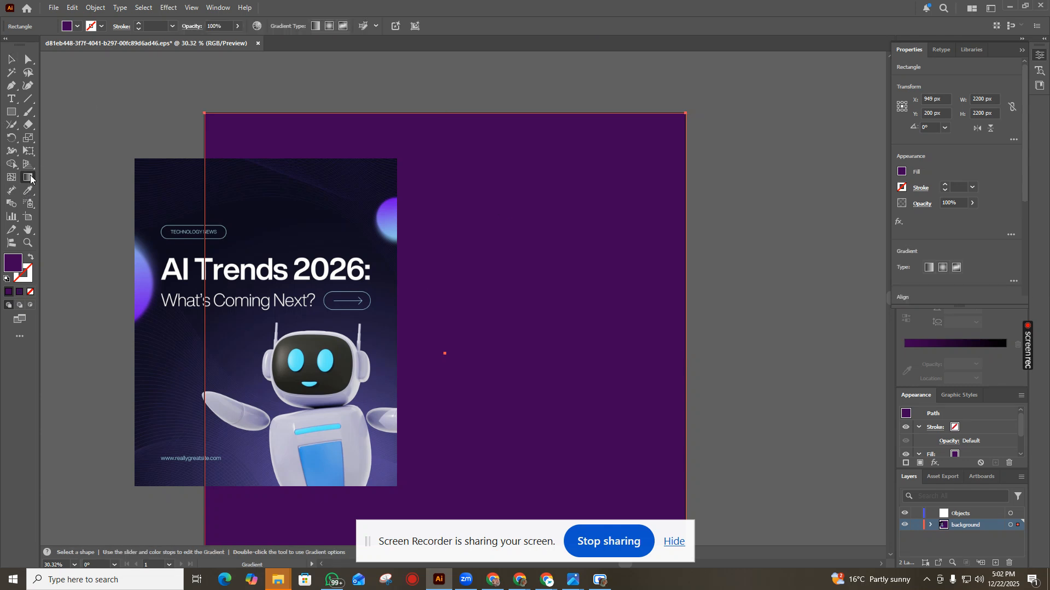
click(458, 177)
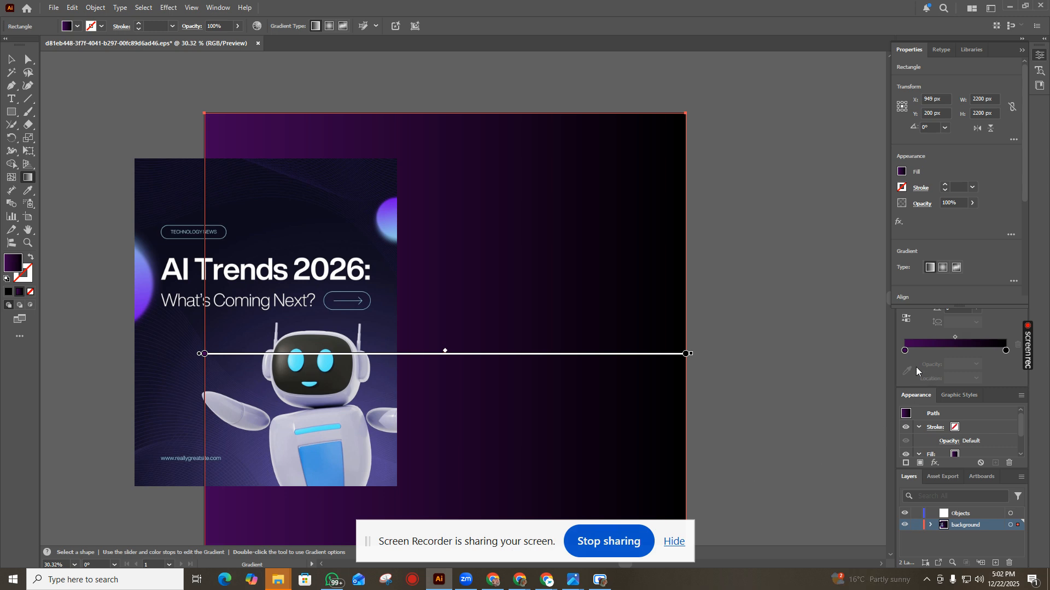
Set the gradient midpoint to 87% and add a bright magenta color stop near the black end, at about 97%.
drag(956, 336, 993, 338)
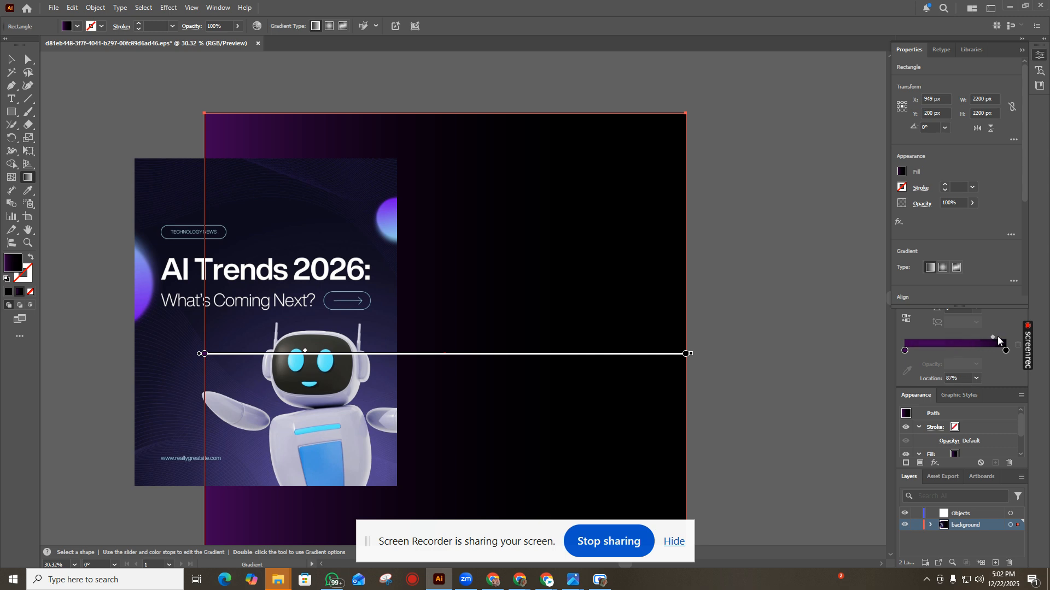
click(1005, 350)
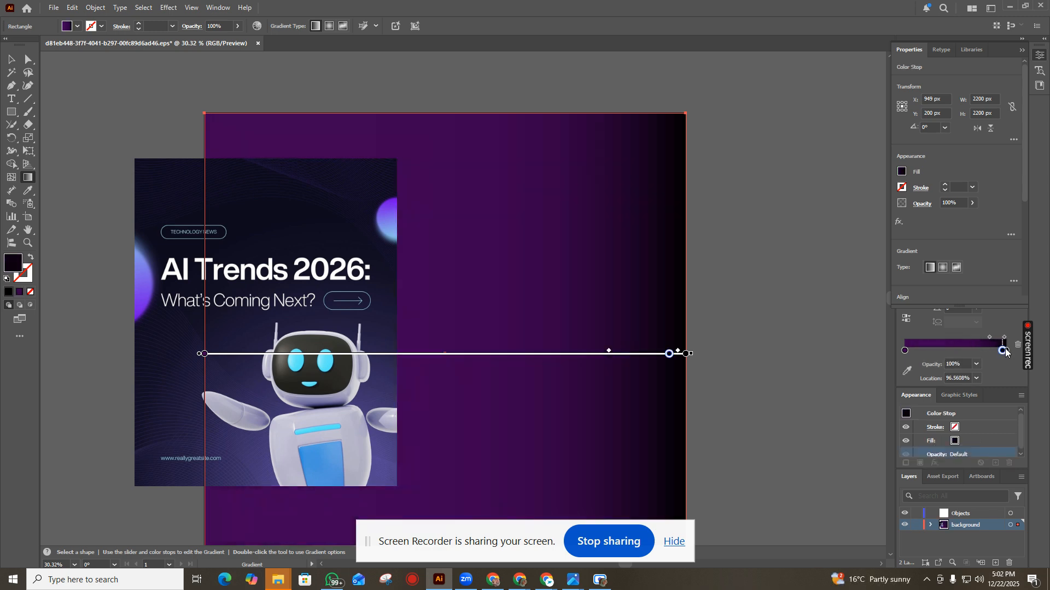
double_click(1003, 351)
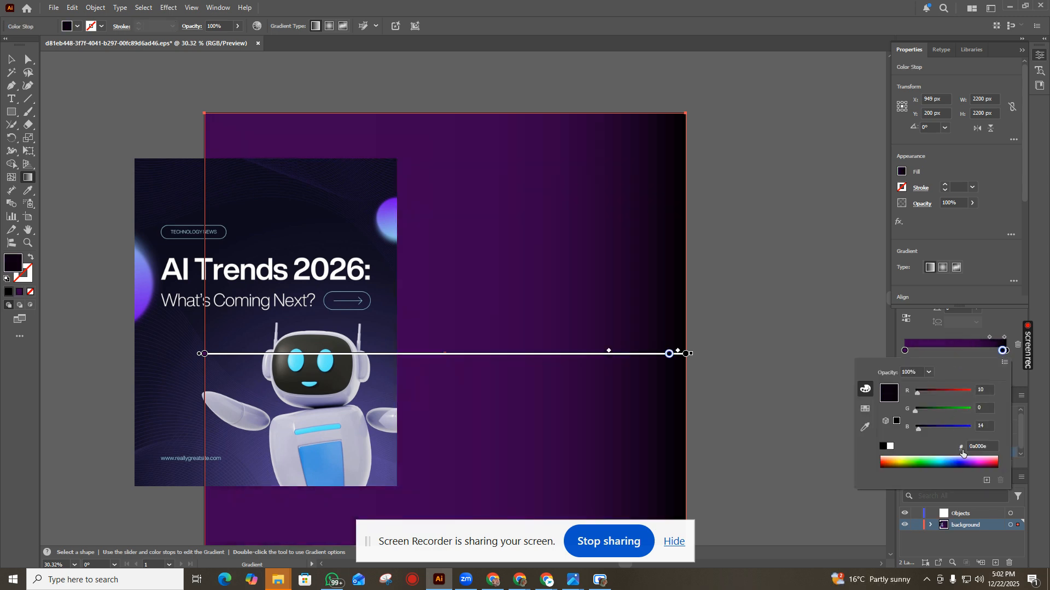
click(977, 461)
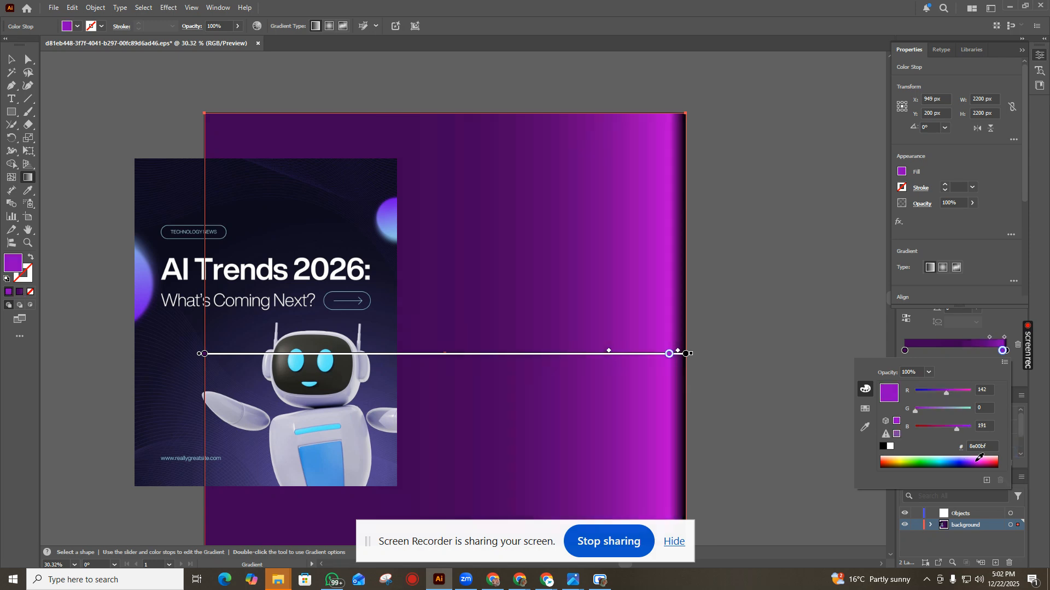
Shift the midpoint before the magenta stop toward the purple end and move the magenta stop to 40%.
click(609, 352)
drag(608, 353, 408, 372)
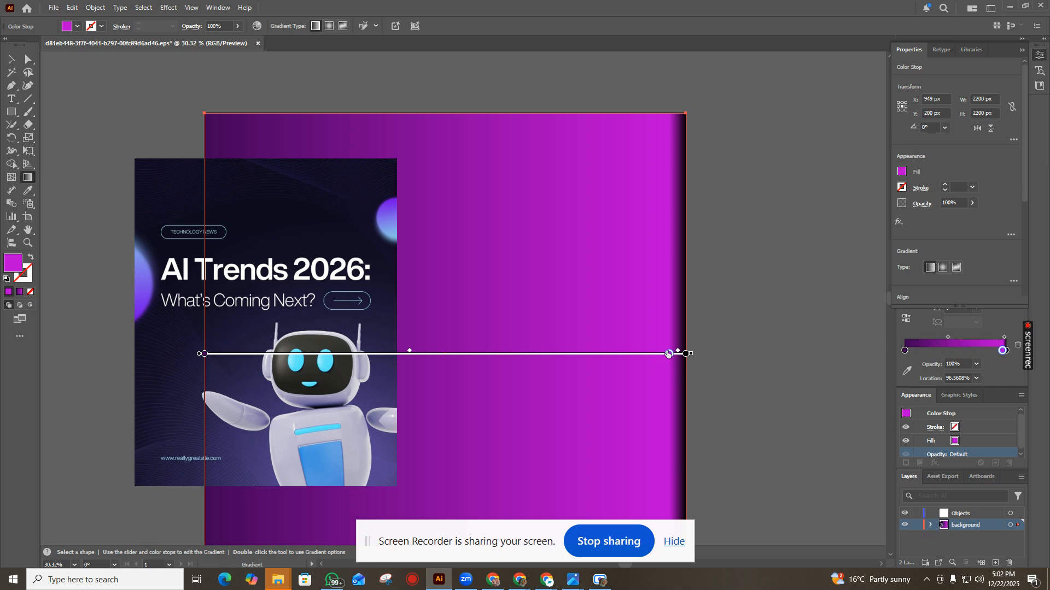
drag(659, 358, 403, 372)
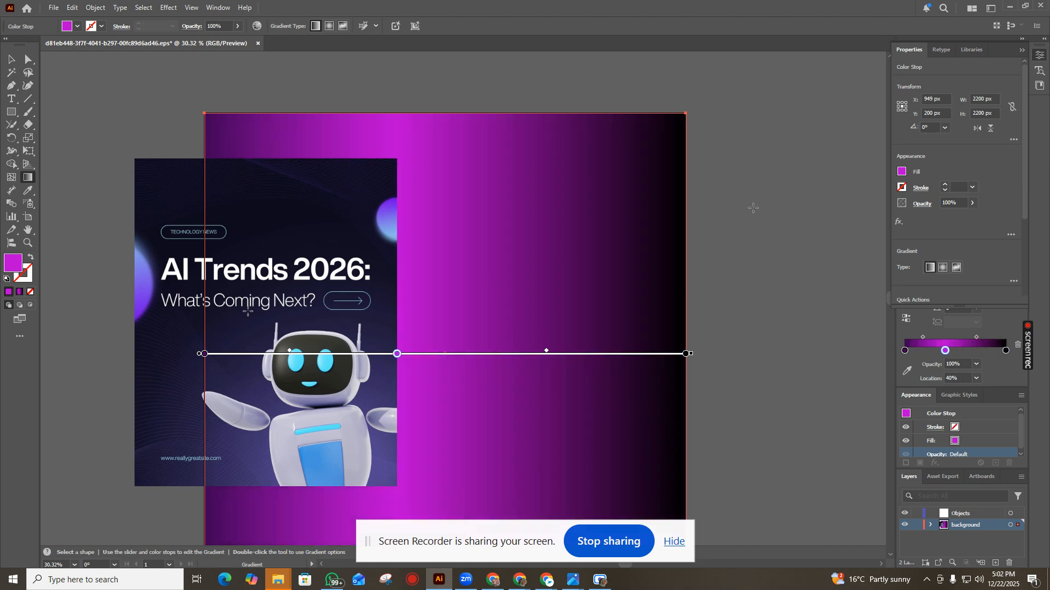
scroll(546, 281, up, 2)
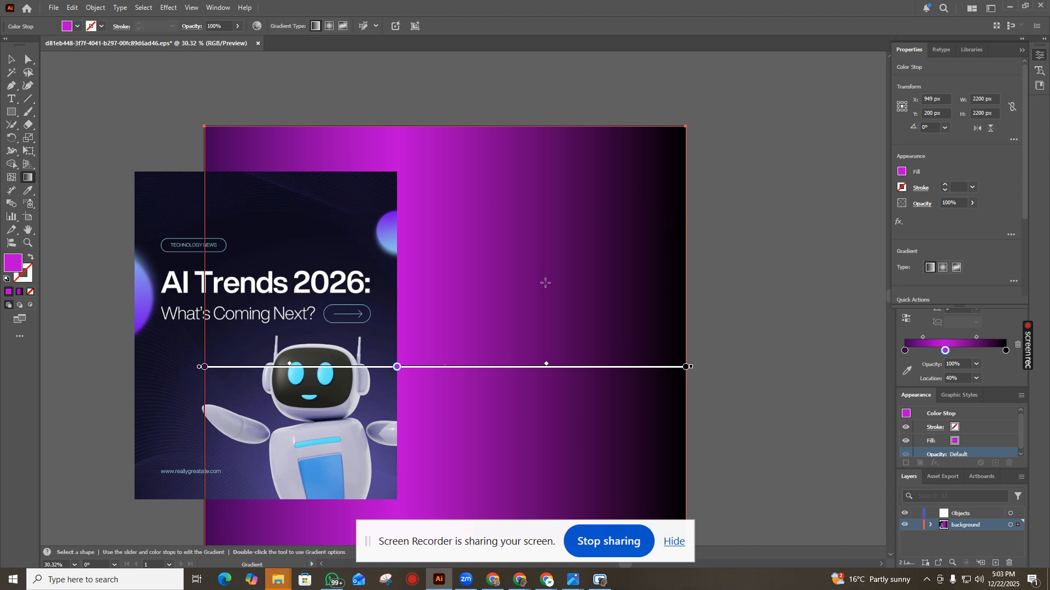
scroll(601, 293, down, 2)
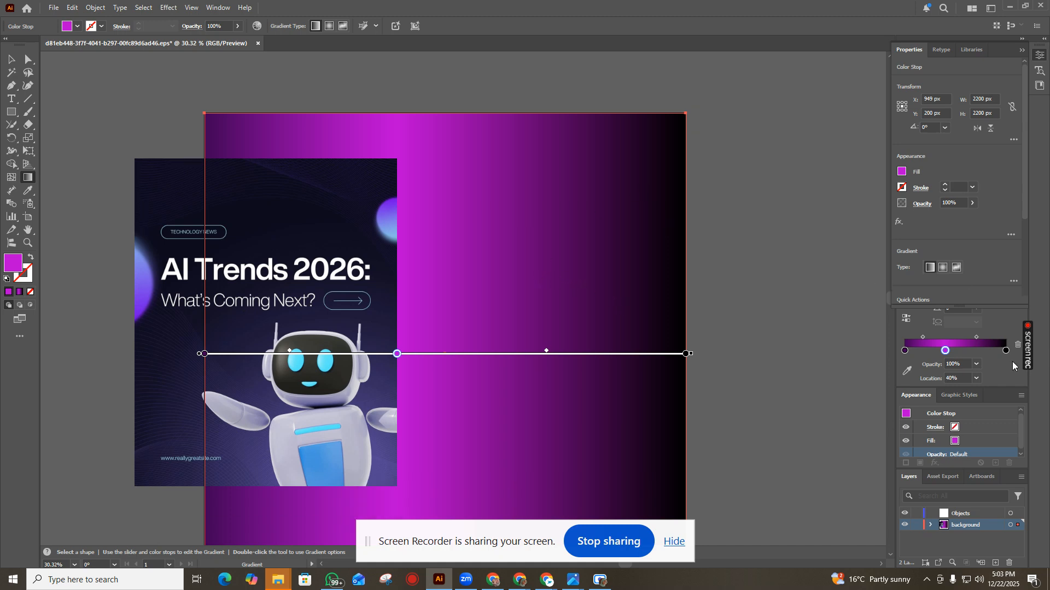
Try 80% and 100% as the magenta stop's location, then return it to 40%.
click(966, 394)
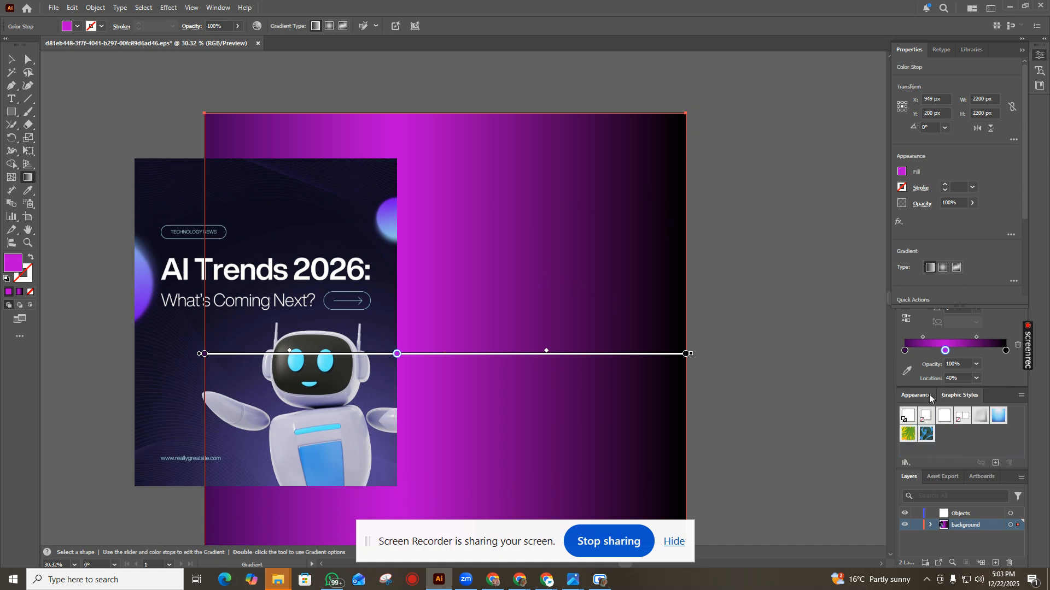
click(930, 397)
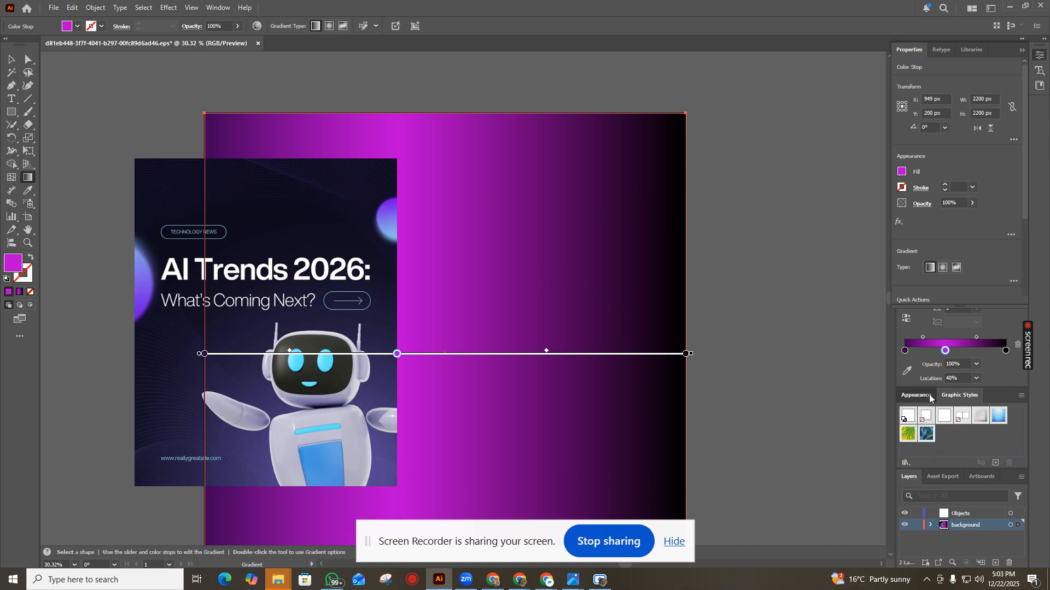
click(976, 375)
click(995, 485)
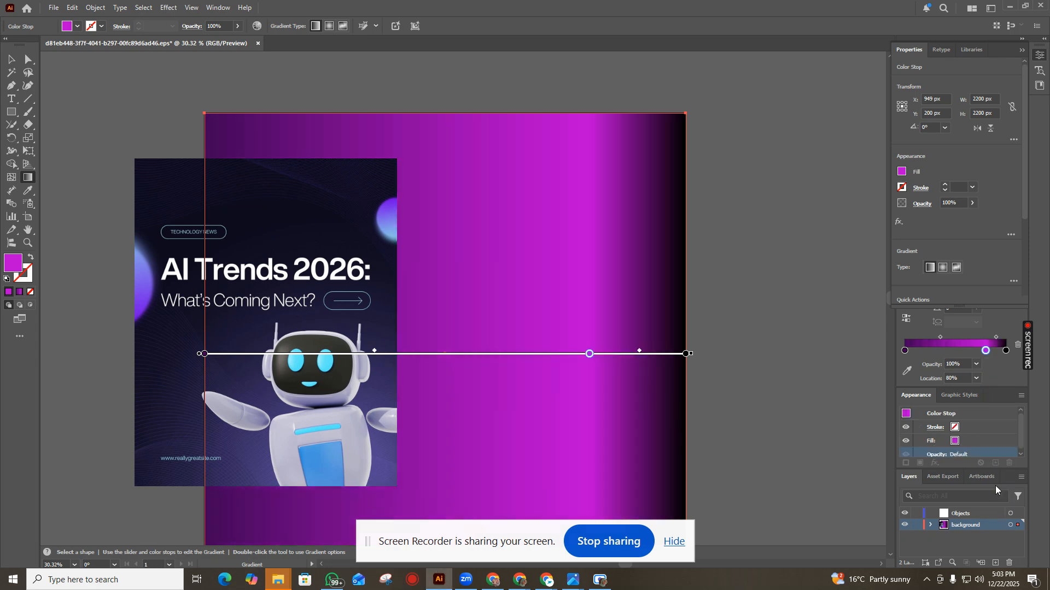
click(977, 378)
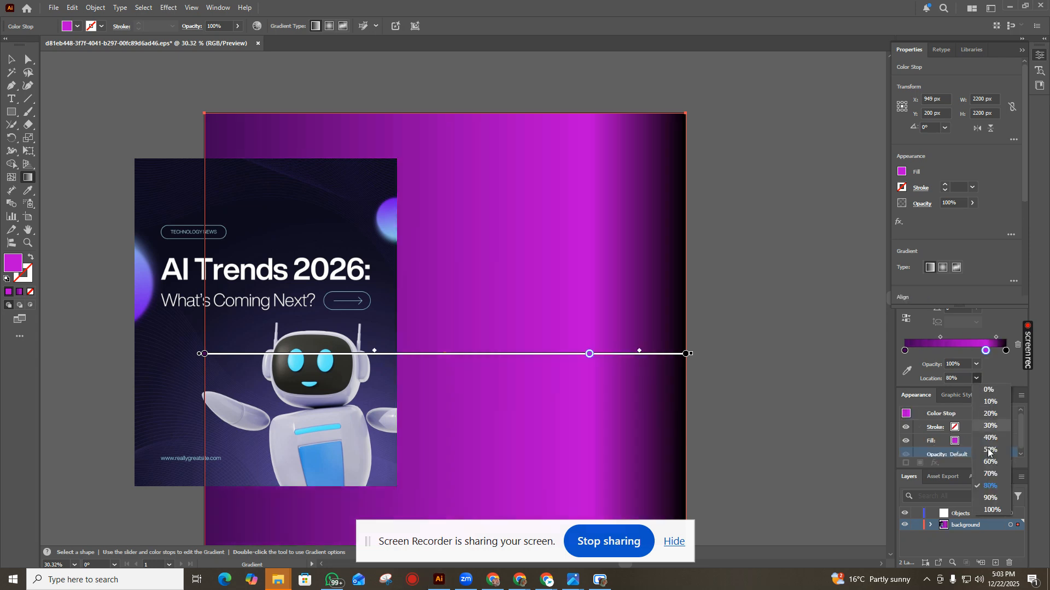
click(994, 510)
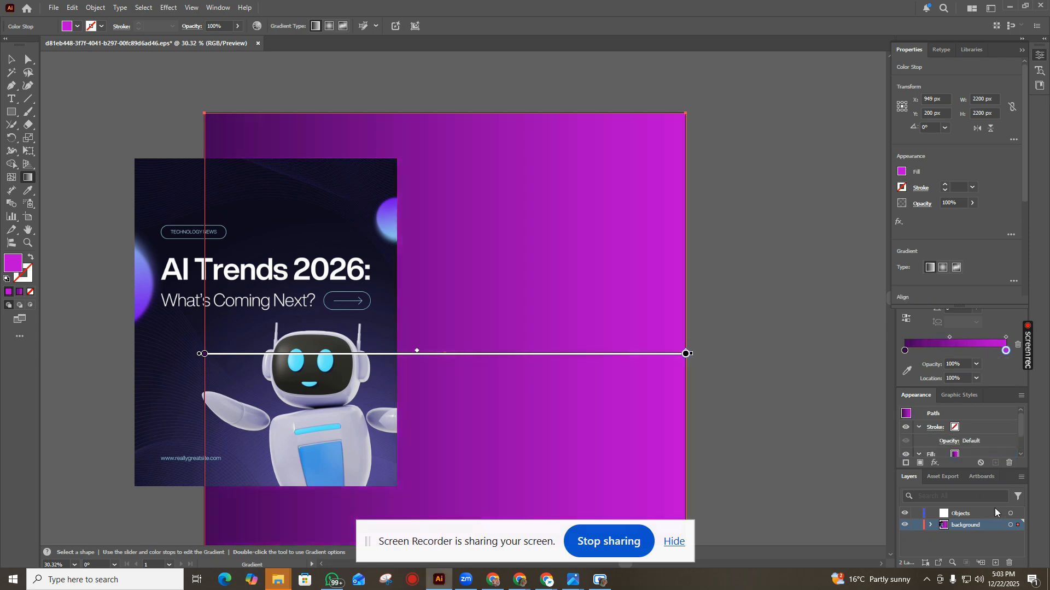
click(977, 378)
click(992, 440)
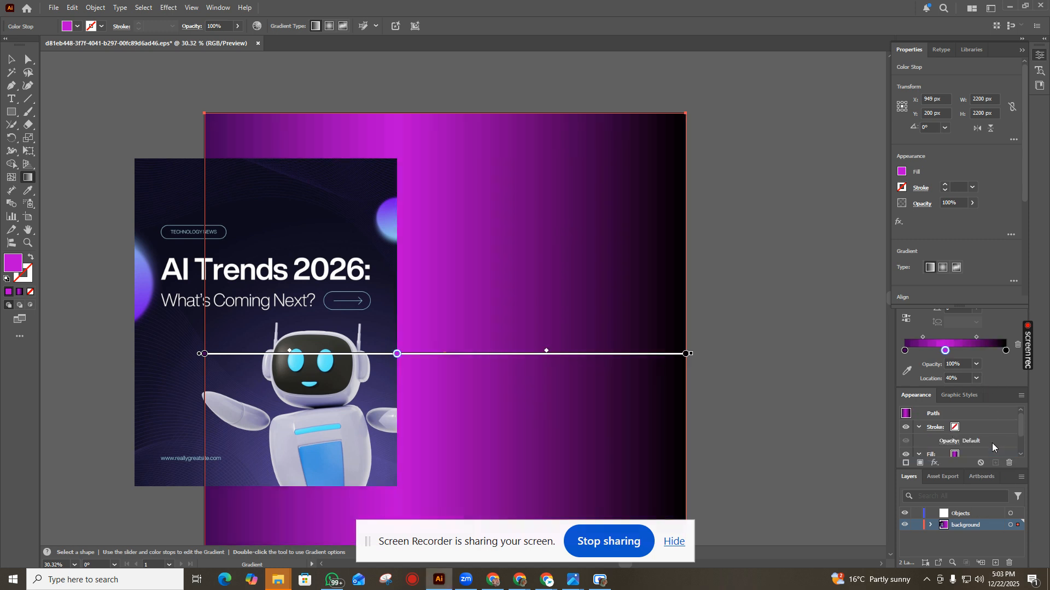
click(958, 378)
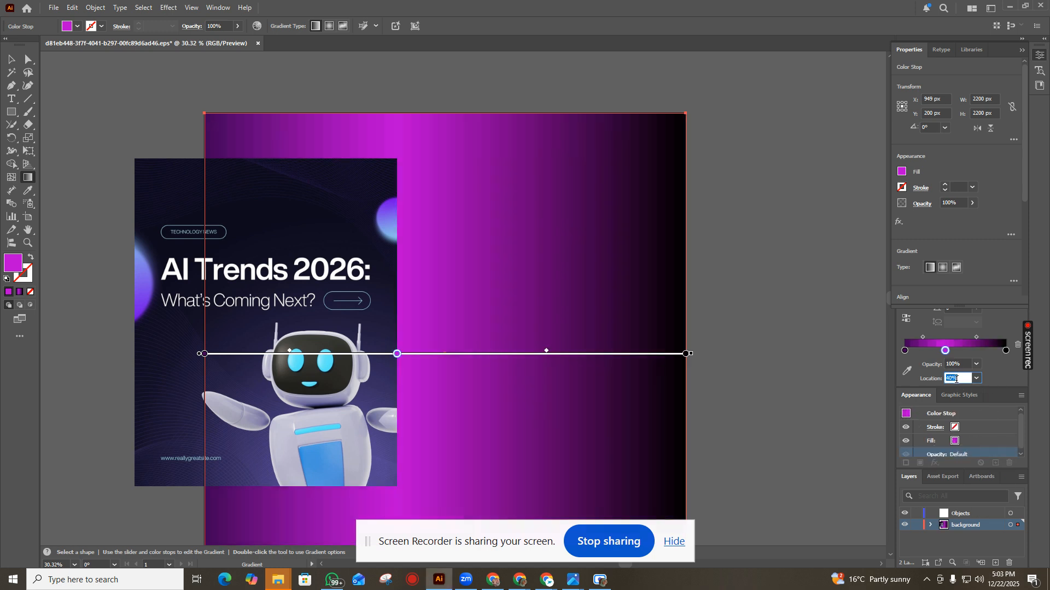
Place the robot cutout pexels-agk42-2599244-removebg-preview.png from Downloads in the lower right part of the background square.
click(11, 59)
scroll(629, 279, down, 1)
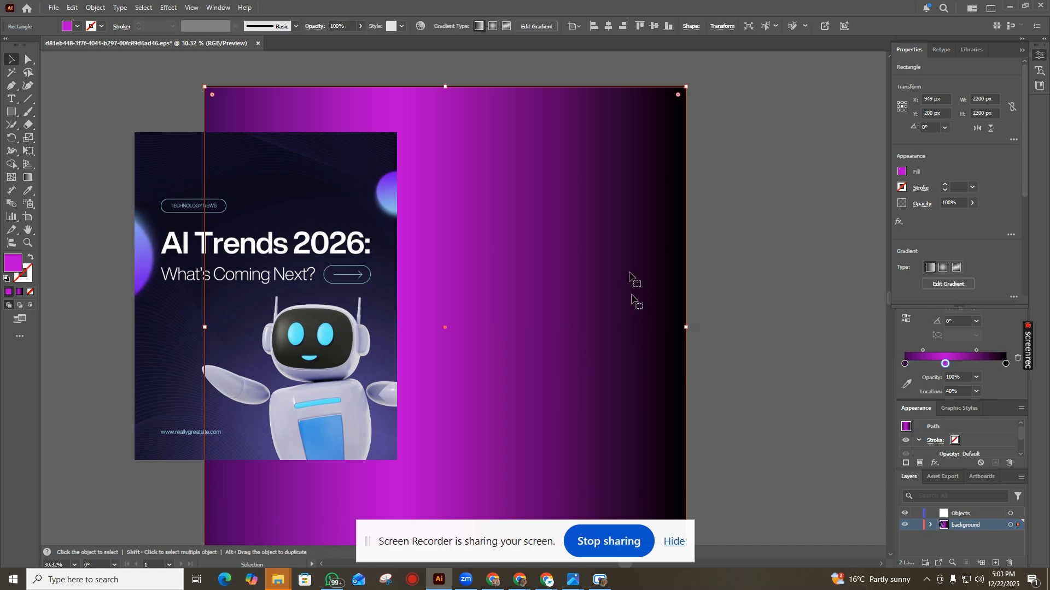
click(53, 8)
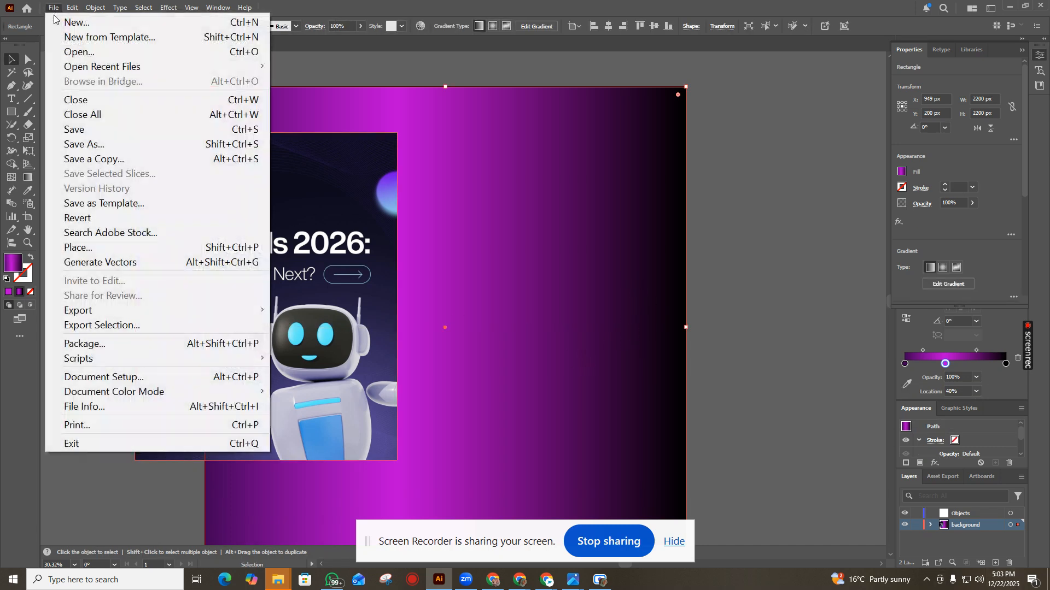
click(127, 247)
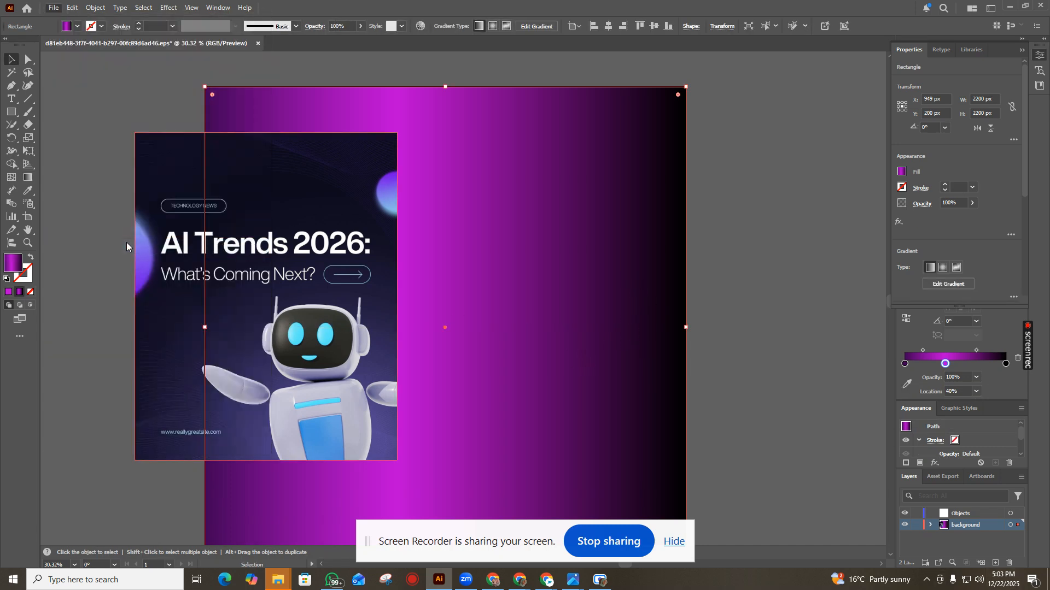
scroll(405, 153, down, 3)
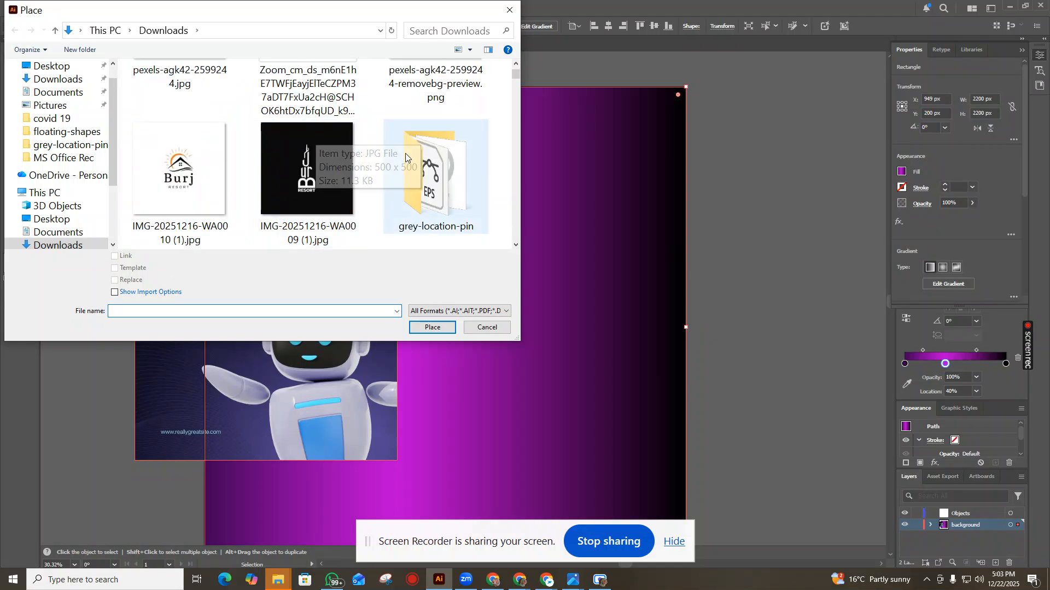
scroll(440, 230, down, 3)
scroll(443, 221, down, 3)
click(435, 167)
click(433, 327)
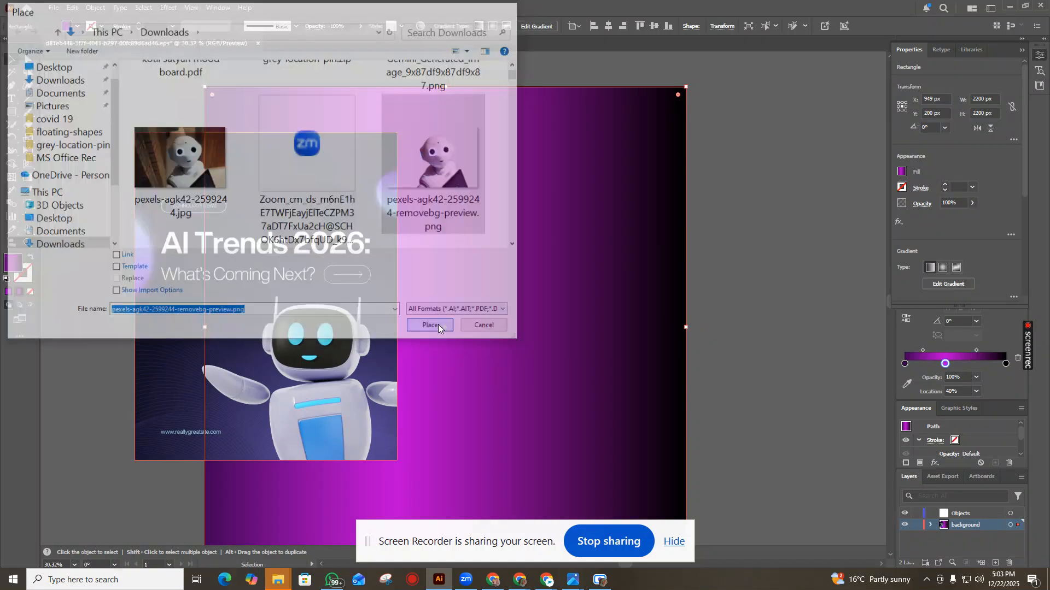
click(551, 338)
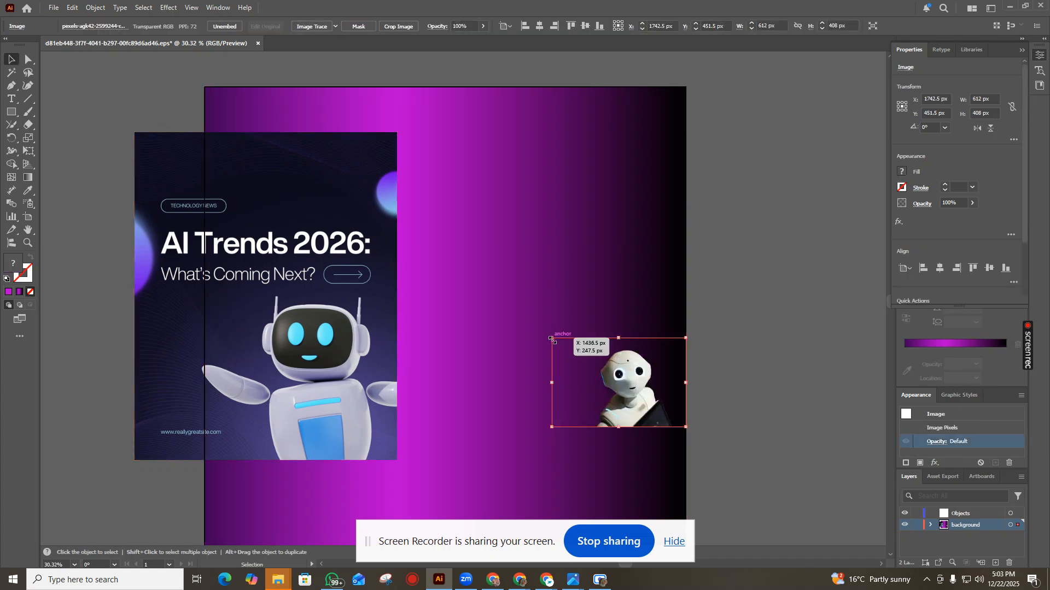
Enlarge the placed robot image to about 1658 × 1106 px and move it to the square's lower right edge.
drag(551, 339, 215, 185)
drag(571, 355, 588, 488)
scroll(786, 498, down, 1)
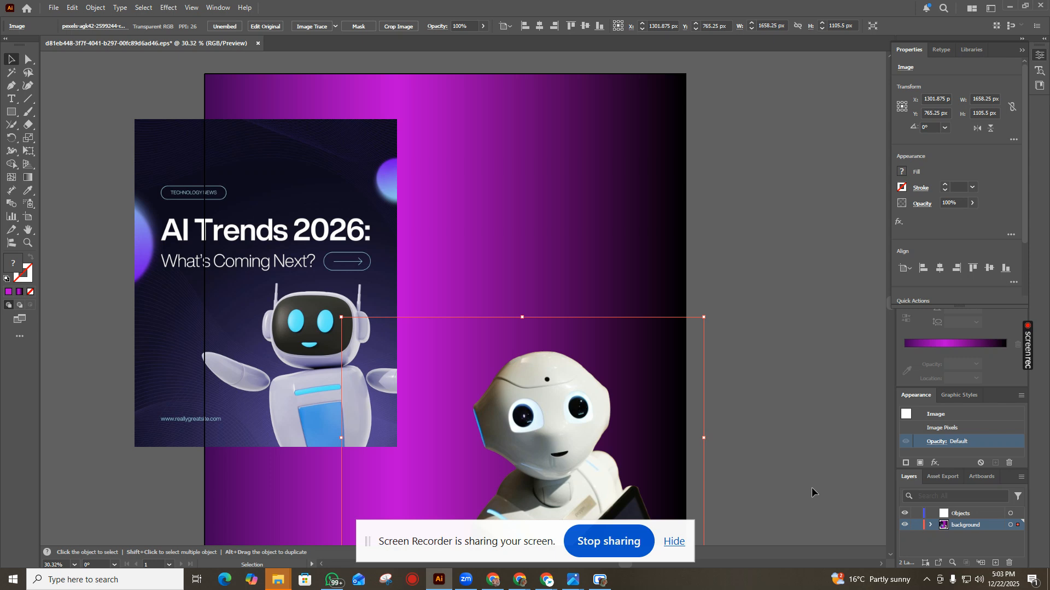
key(a)
scroll(813, 489, left, 1)
scroll(812, 488, down, 1)
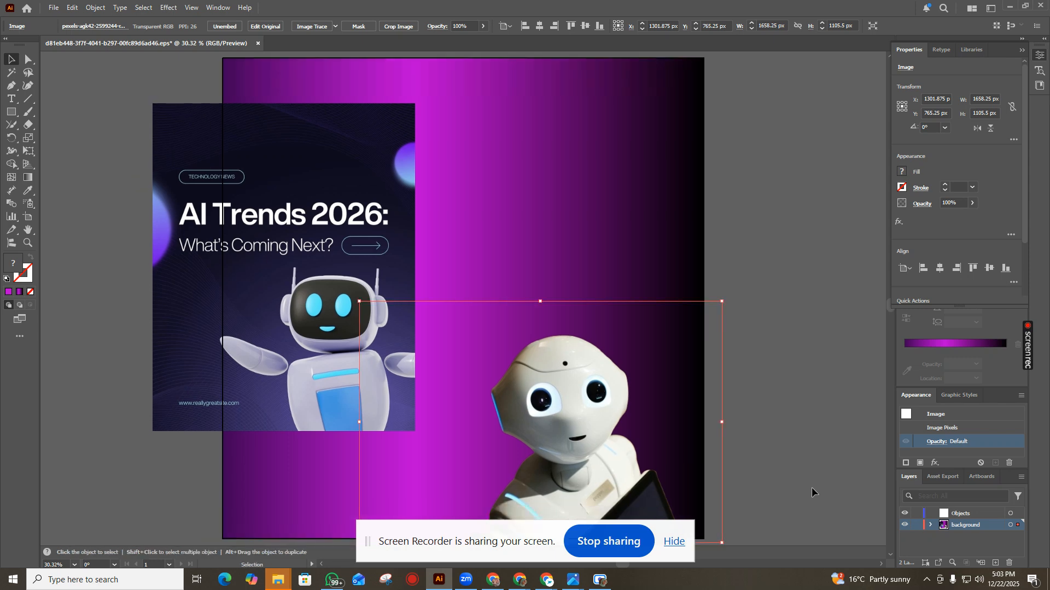
Enlarge the robot image to about 1734 × 1351 px and adjust its position in the square's lower right part.
drag(722, 302, 738, 246)
drag(600, 343, 583, 334)
double_click(591, 421)
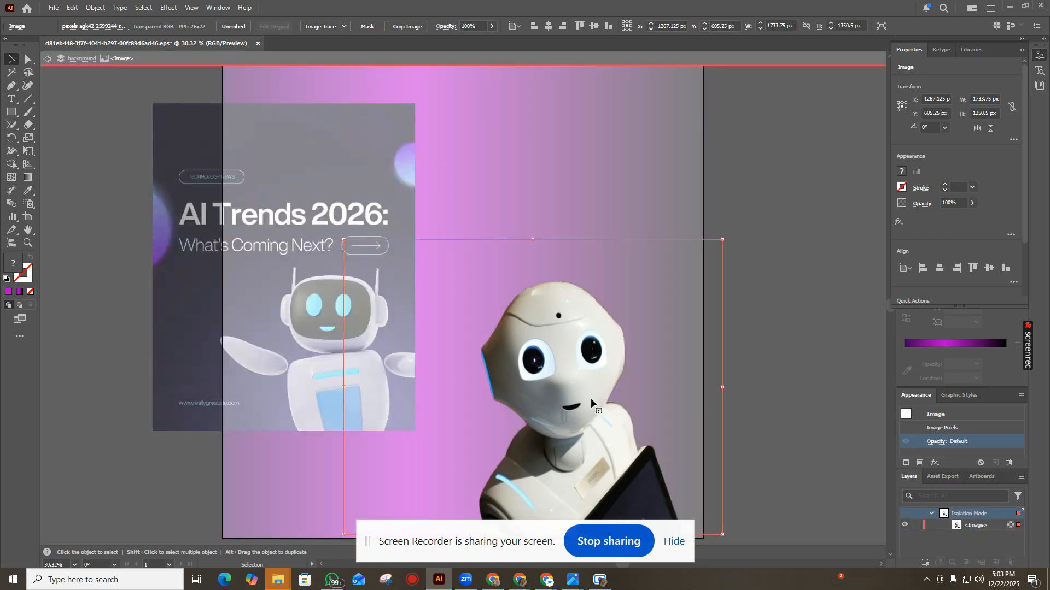
drag(721, 304, 725, 304)
double_click(607, 203)
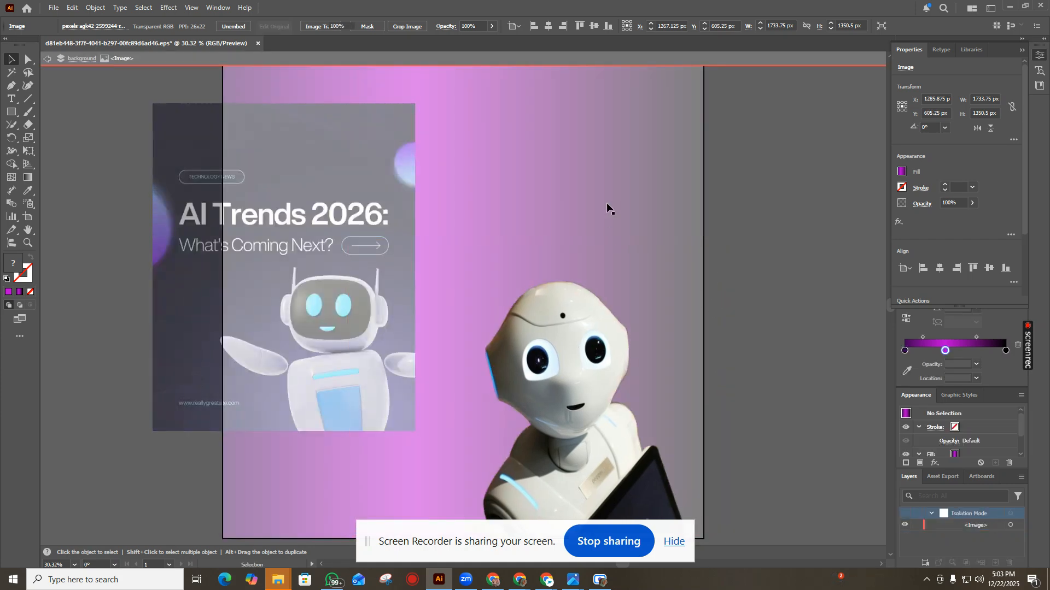
double_click(607, 205)
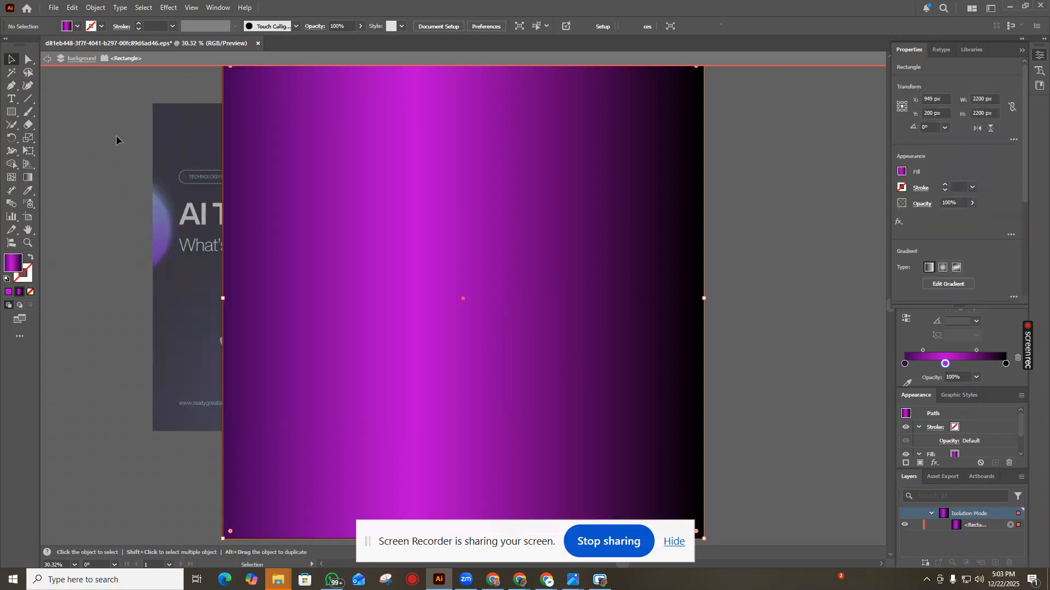
right_click(283, 141)
click(471, 211)
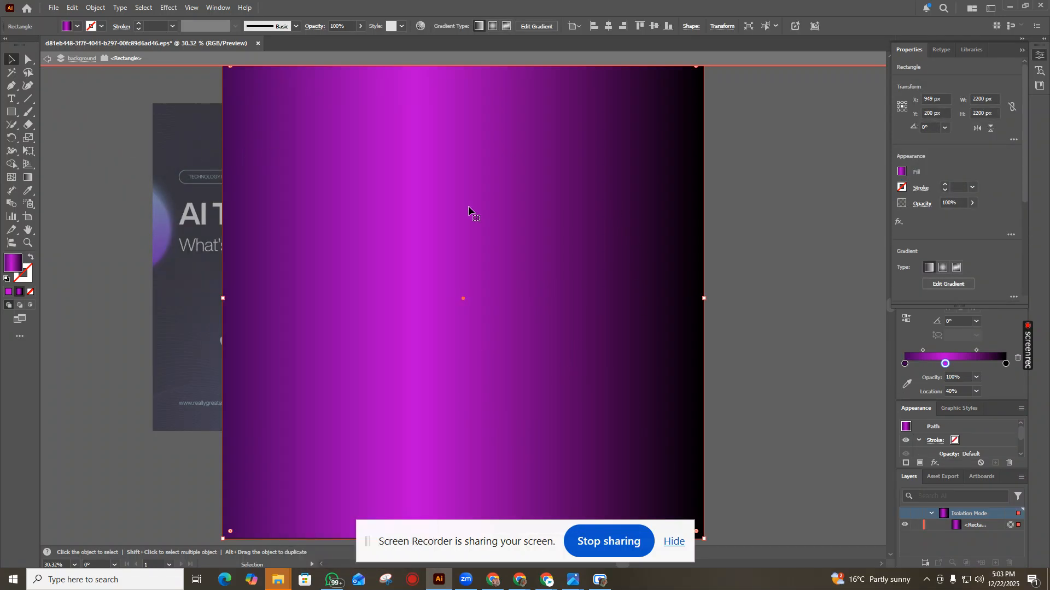
click(182, 222)
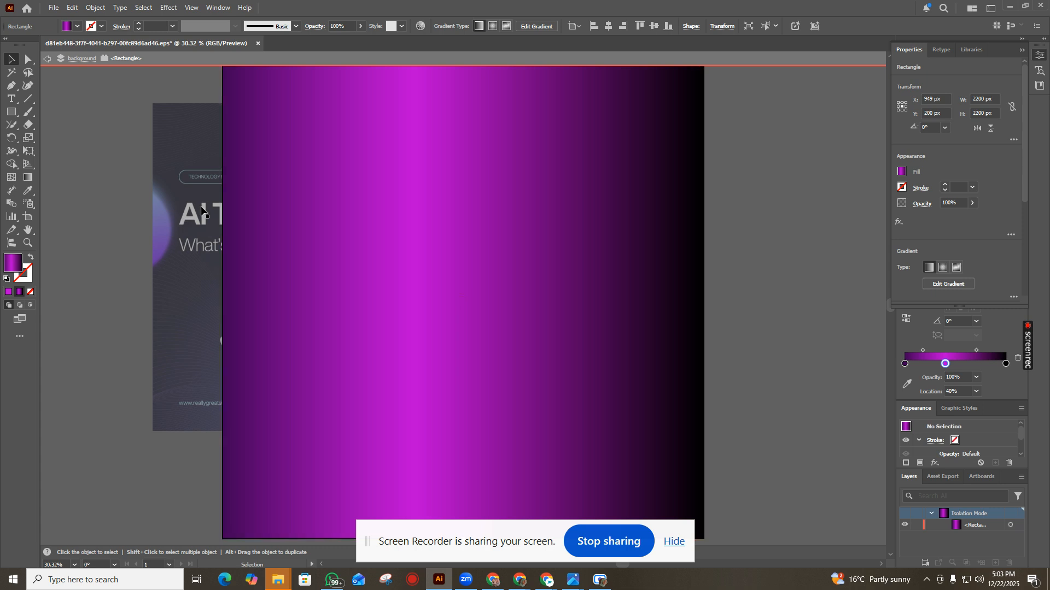
right_click(438, 183)
double_click(172, 187)
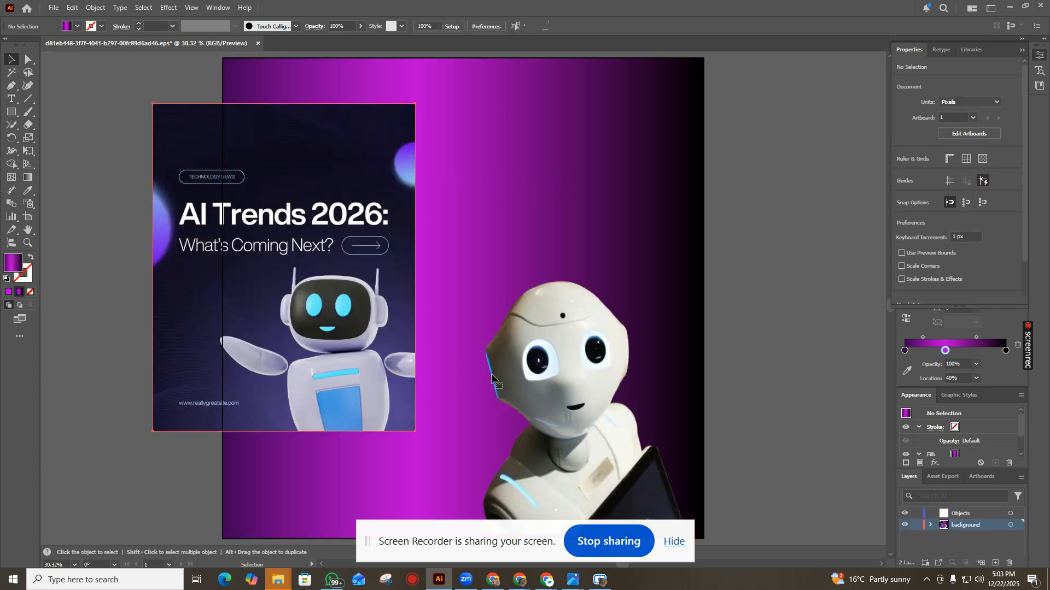
Move the robot image slightly right and down so its tablet reaches the background square's edge.
drag(548, 355, 564, 359)
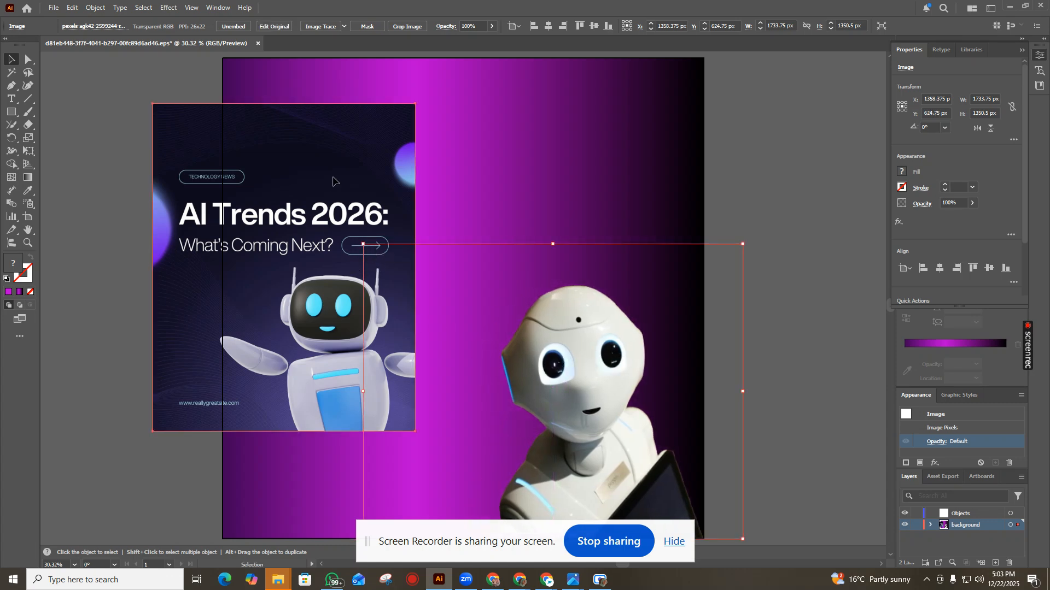
click(336, 180)
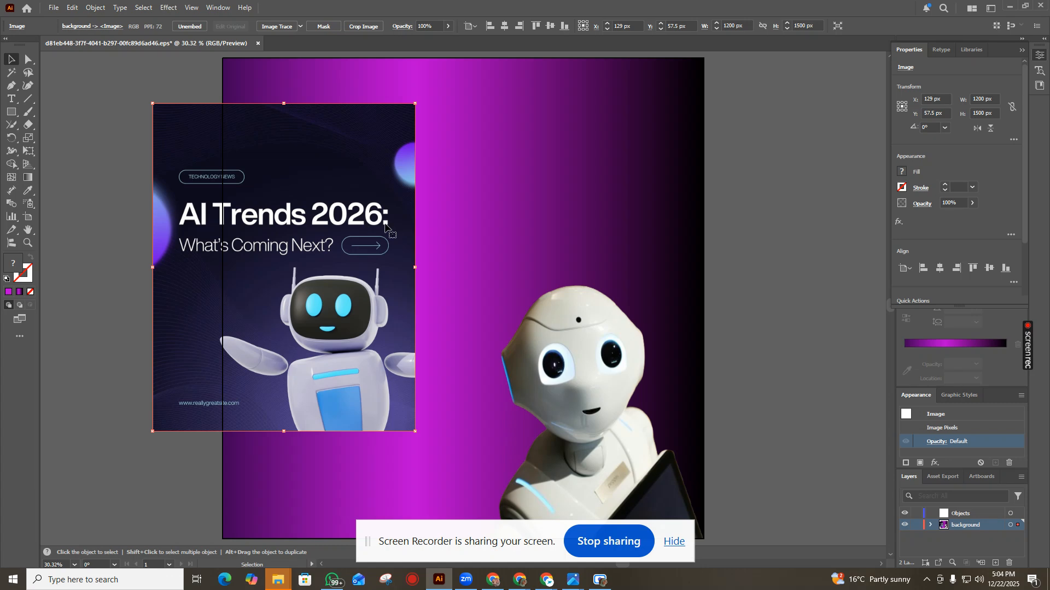
Add a placeholder line of point text, "Lorem ipsum", in the upper part of the background square.
click(17, 99)
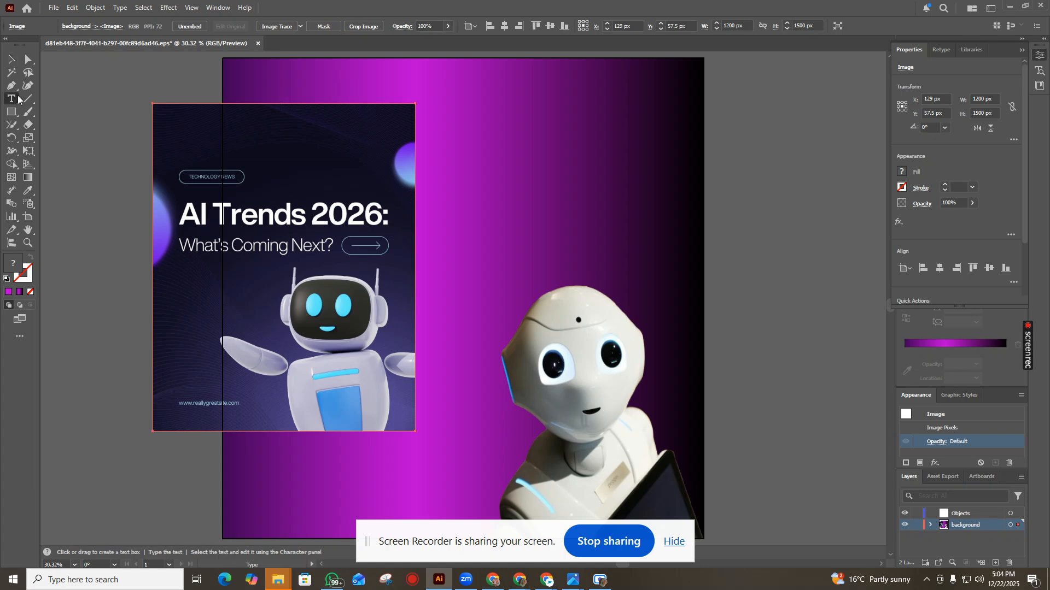
click(337, 143)
click(10, 59)
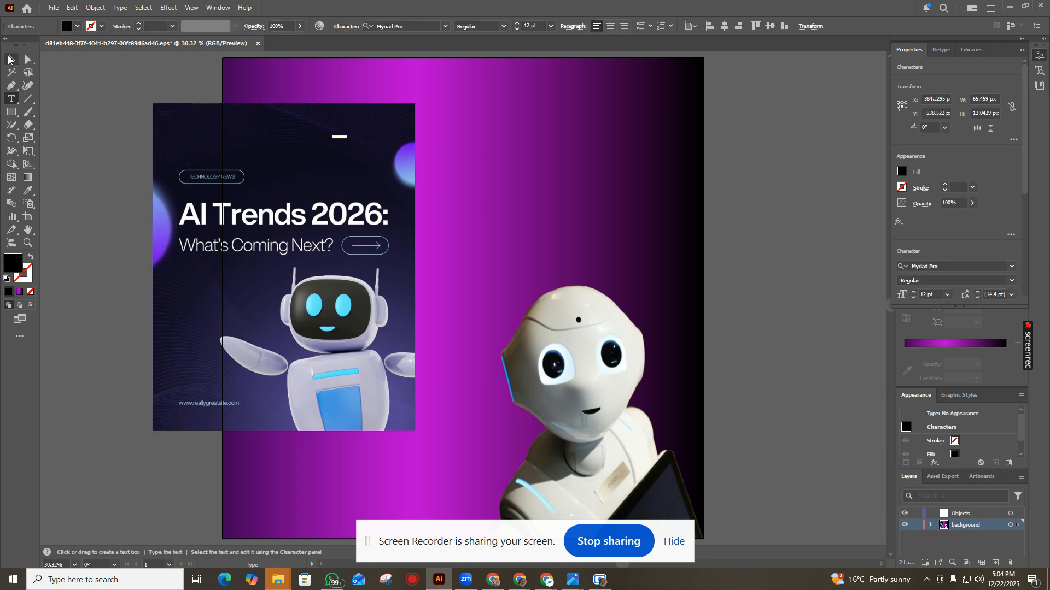
Nudge the robot image slightly left and move the reference poster left to clear the new text line.
mouse_move(409, 284)
mouse_down()
mouse_move(369, 320)
mouse_move(393, 284)
mouse_up()
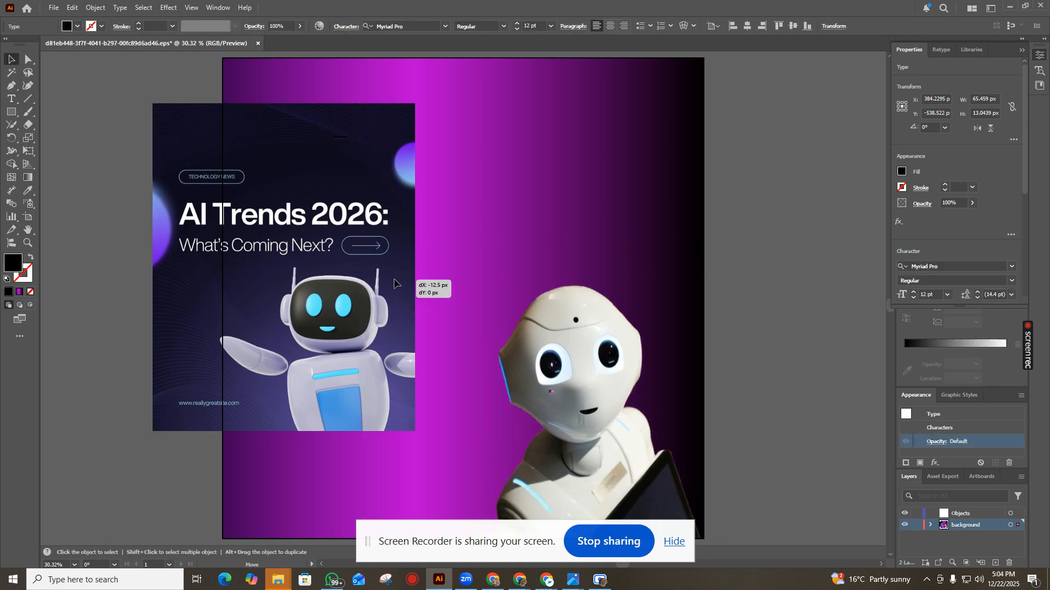
drag(191, 226, 75, 232)
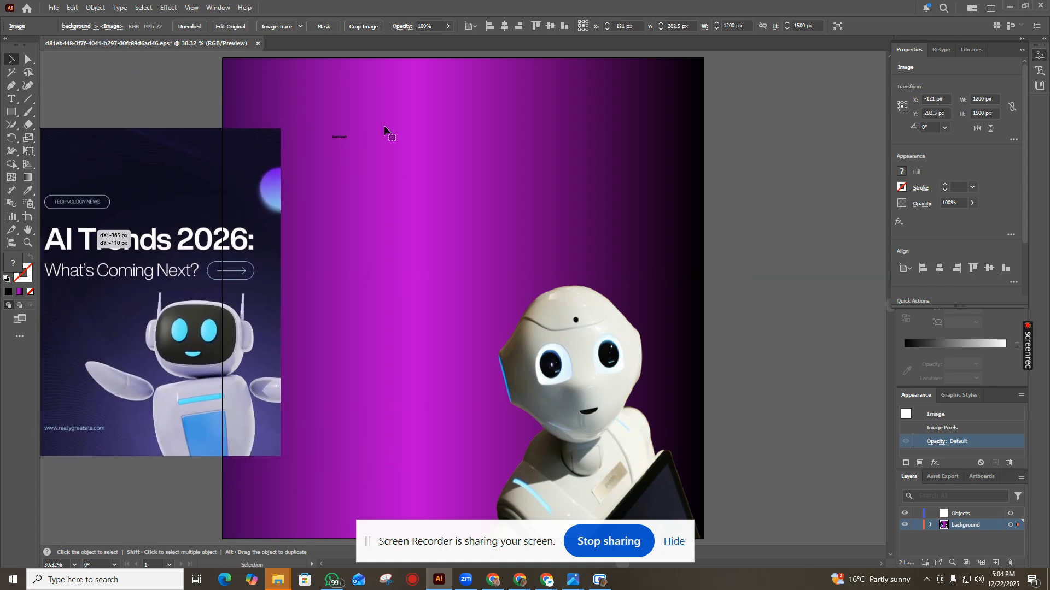
Try stretching the Lorem ipsum line horizontally and moving it lower, then undo both changes.
click(337, 141)
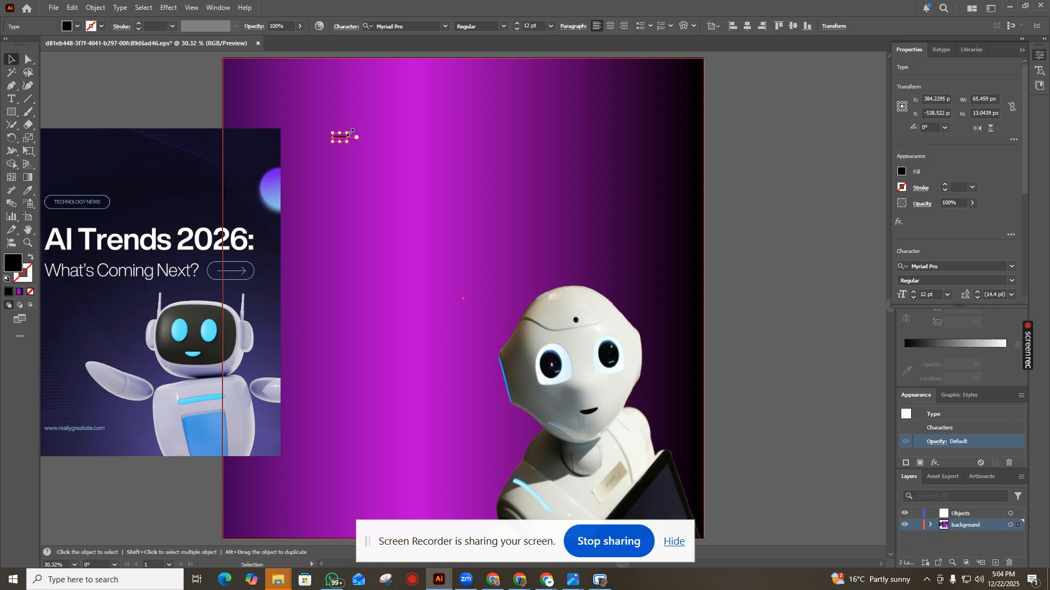
drag(350, 133, 503, 122)
drag(425, 149, 393, 193)
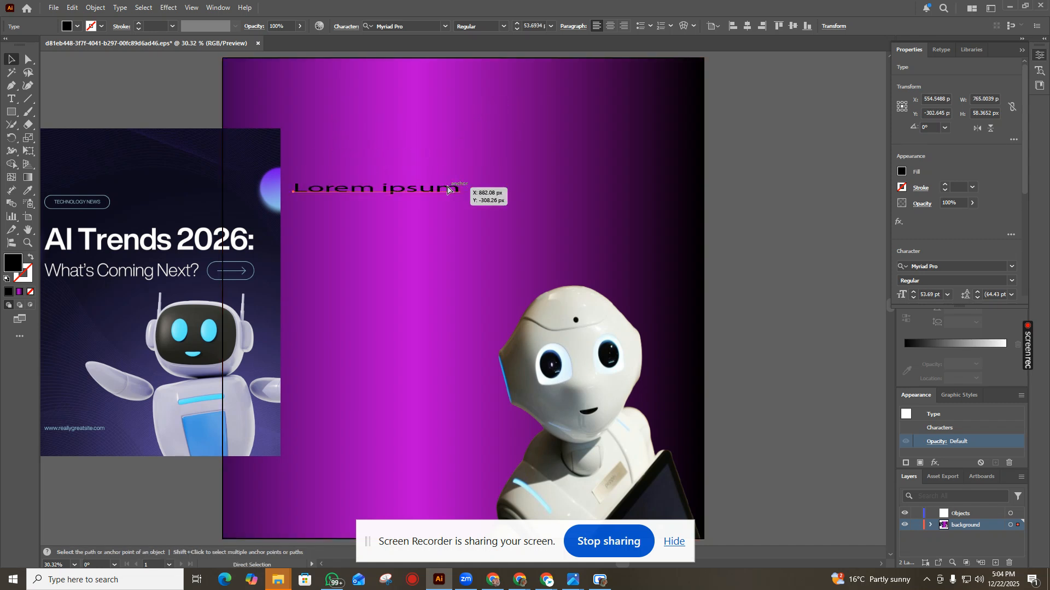
key(ctrl+z)
key(ctrl+z)
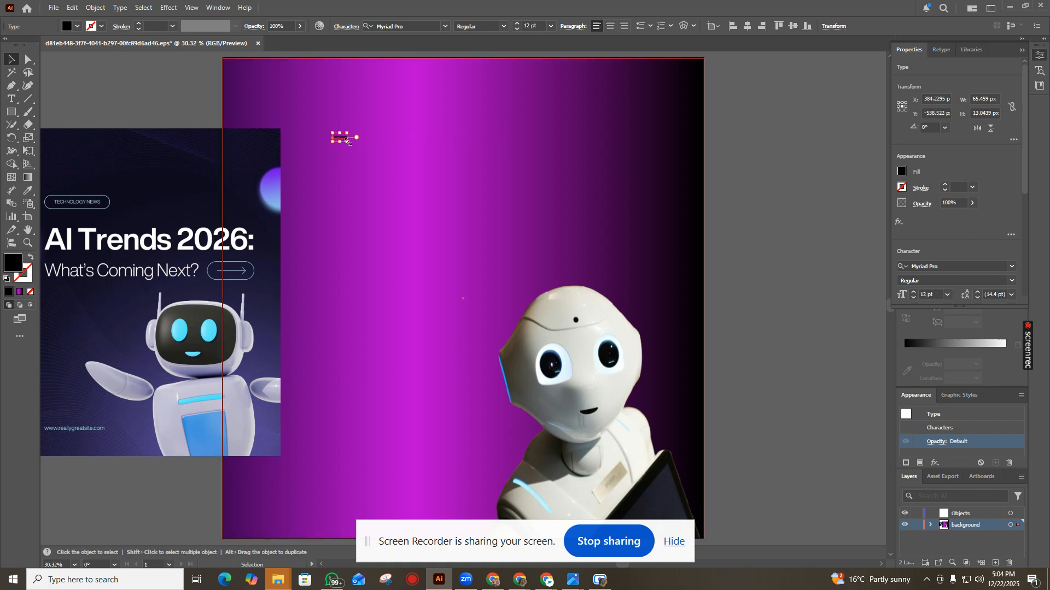
Scale the Lorem ipsum line proportionally to about 665 × 133 px and place it beside the reference poster's upper part.
drag(346, 140, 475, 224)
drag(433, 149, 410, 177)
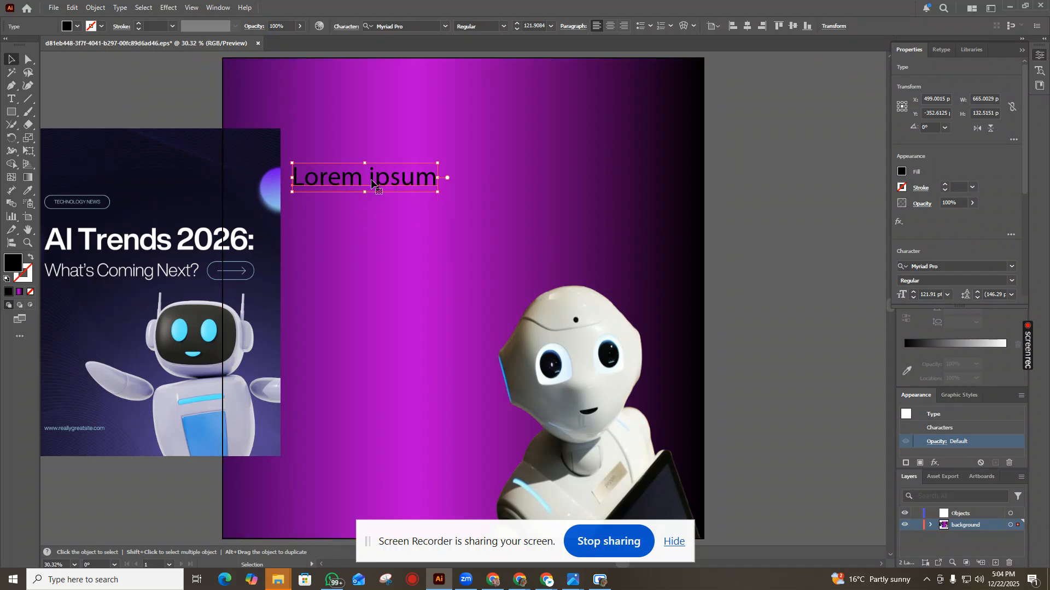
Change the font of the whole Lorem ipsum heading to Impact.
double_click(371, 181)
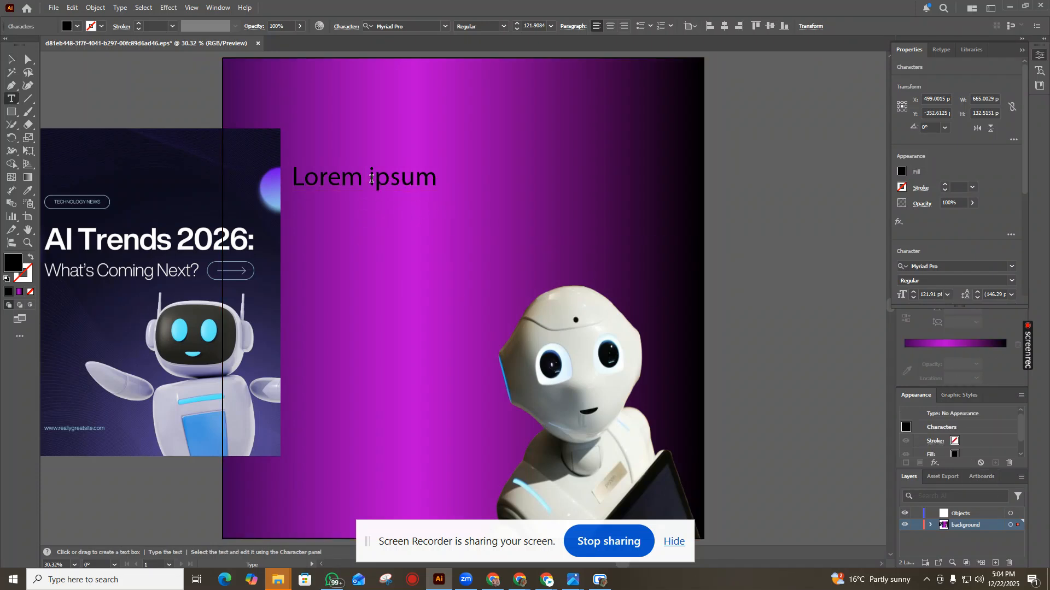
click(1011, 270)
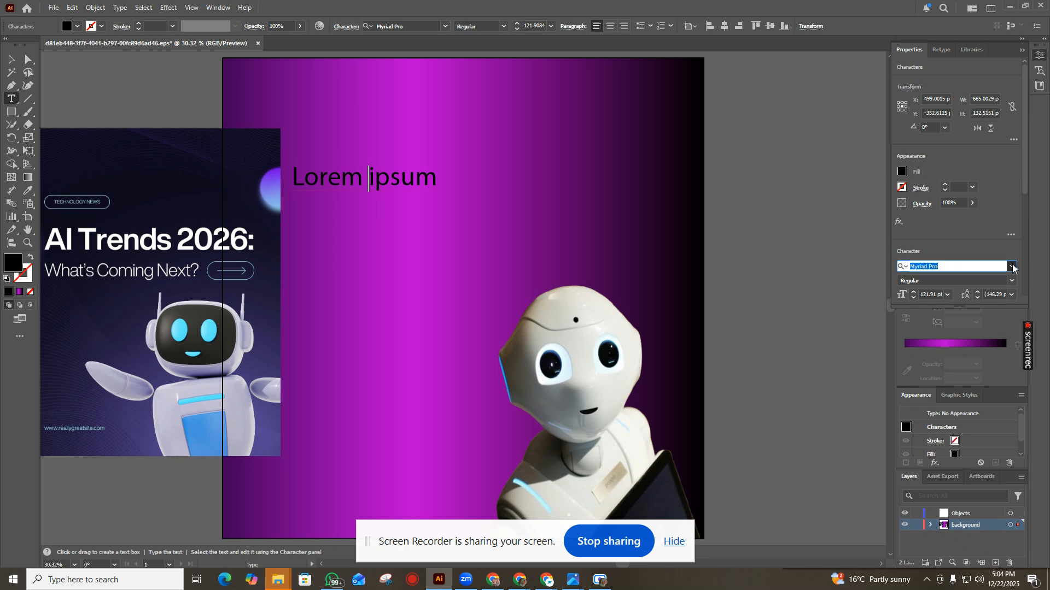
scroll(863, 355, down, 8)
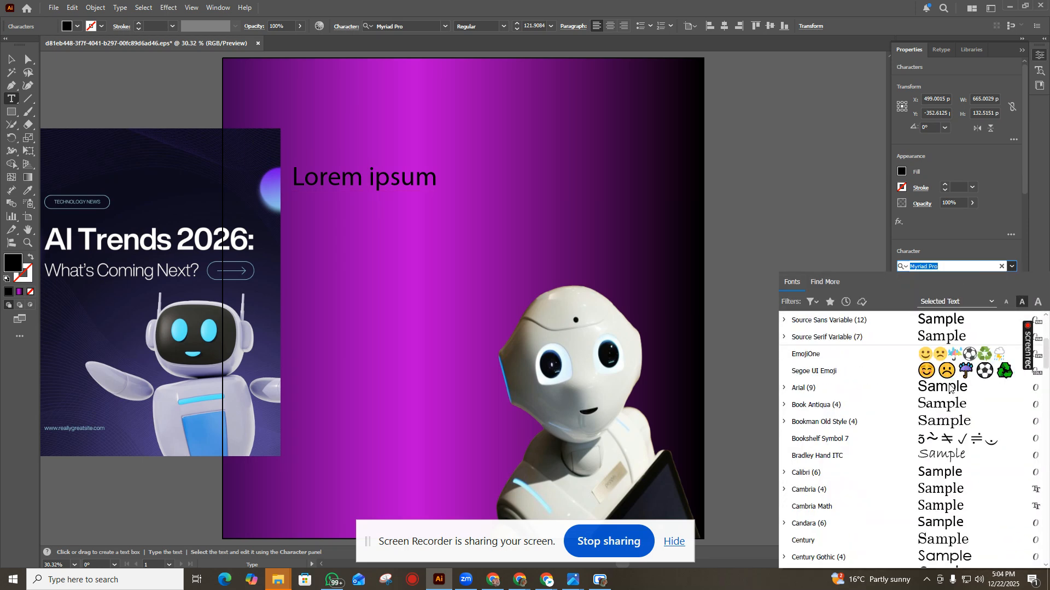
scroll(826, 475, down, 5)
click(924, 461)
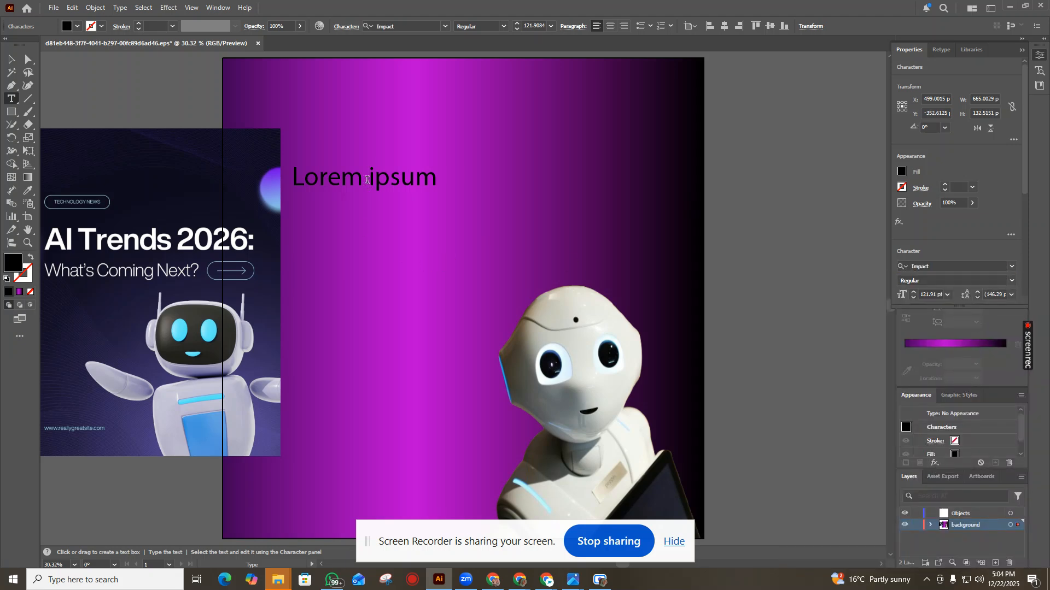
key(ctrl+a)
click(1014, 268)
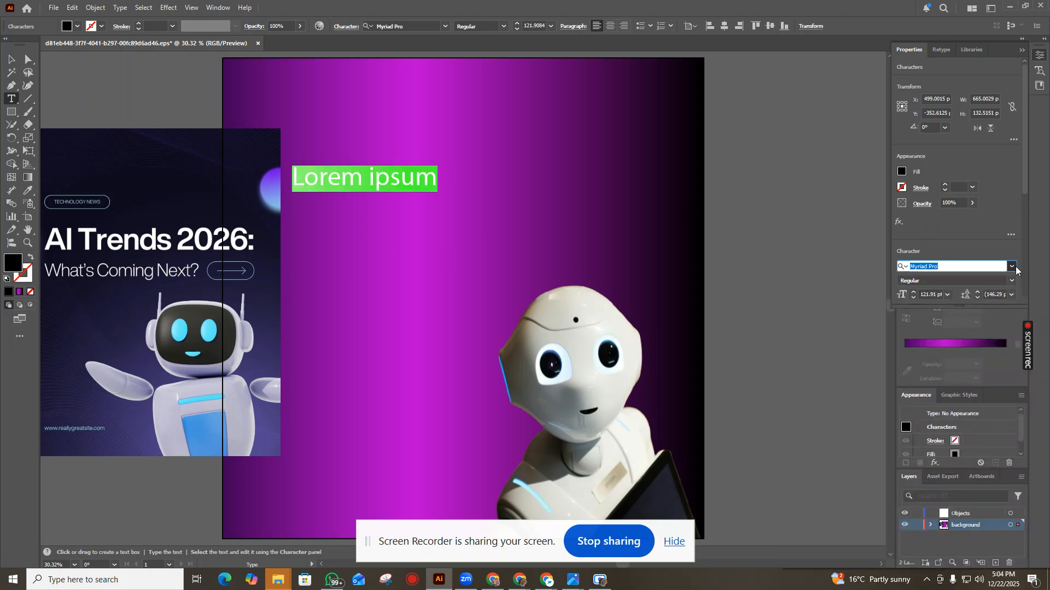
scroll(940, 376, down, 3)
scroll(954, 345, up, 3)
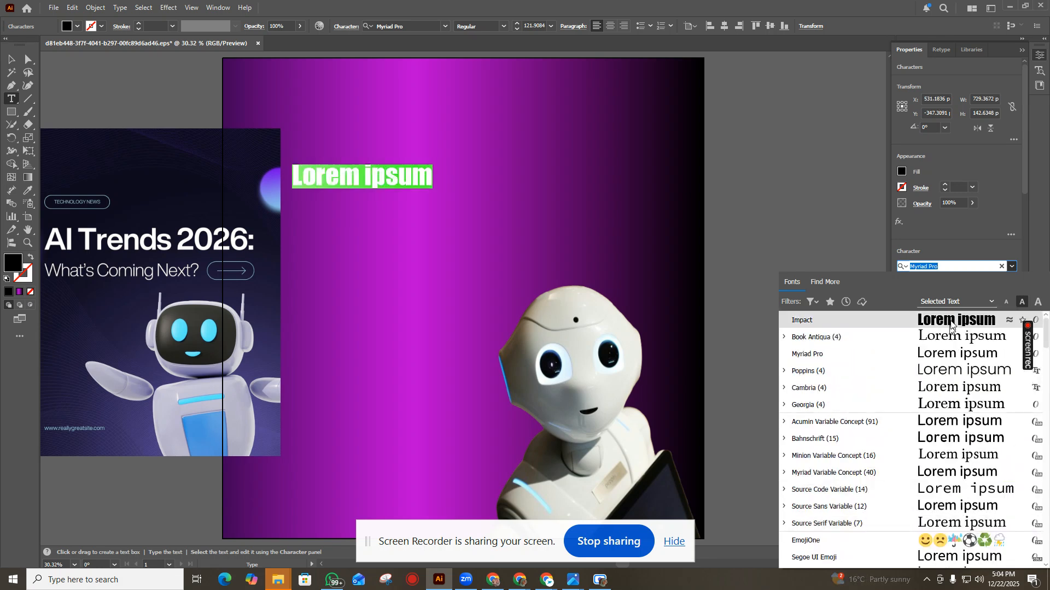
click(950, 321)
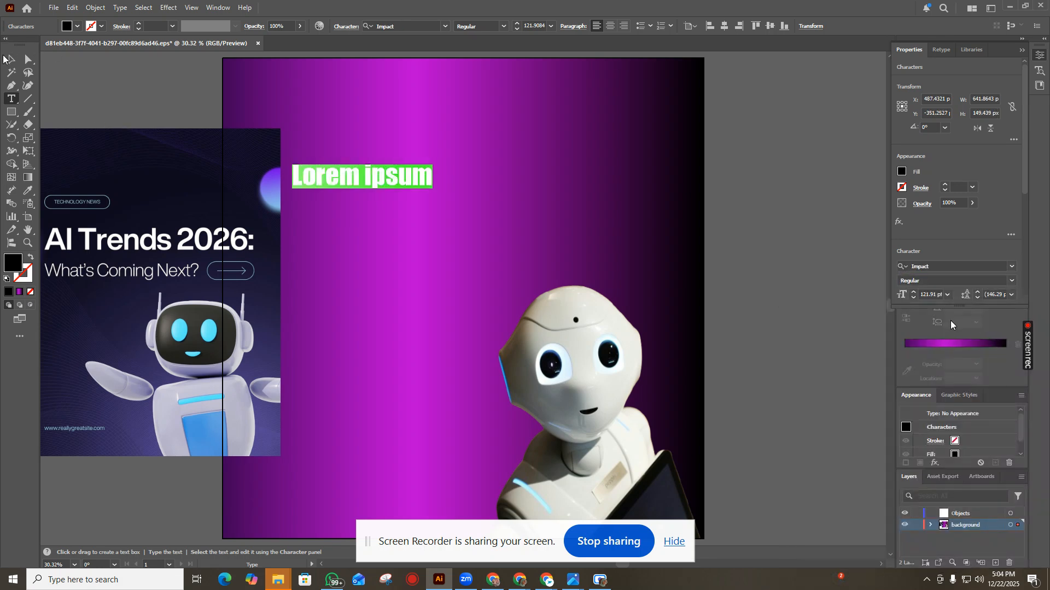
click(457, 225)
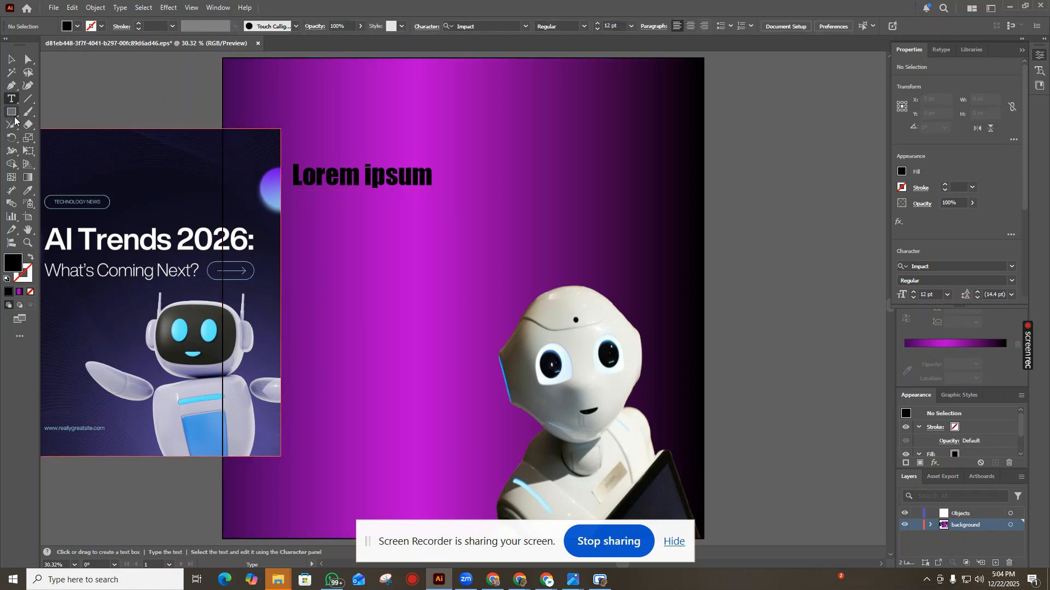
Add a second Lorem ipsum line about 467 × 109 px and left-align it directly below the heading.
click(298, 204)
key(Escape)
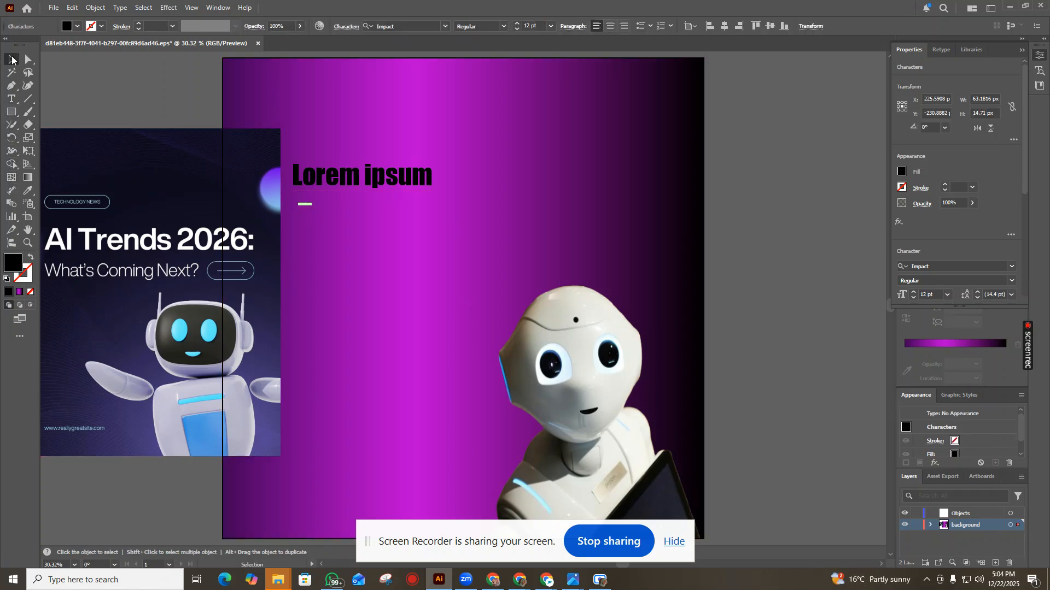
drag(312, 207, 462, 266)
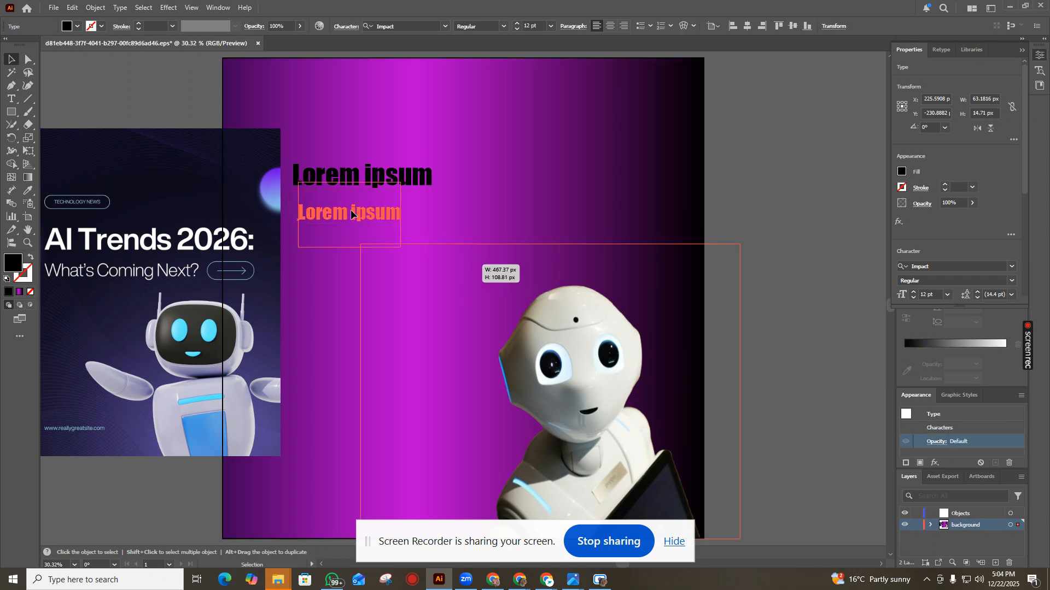
drag(351, 214, 348, 212)
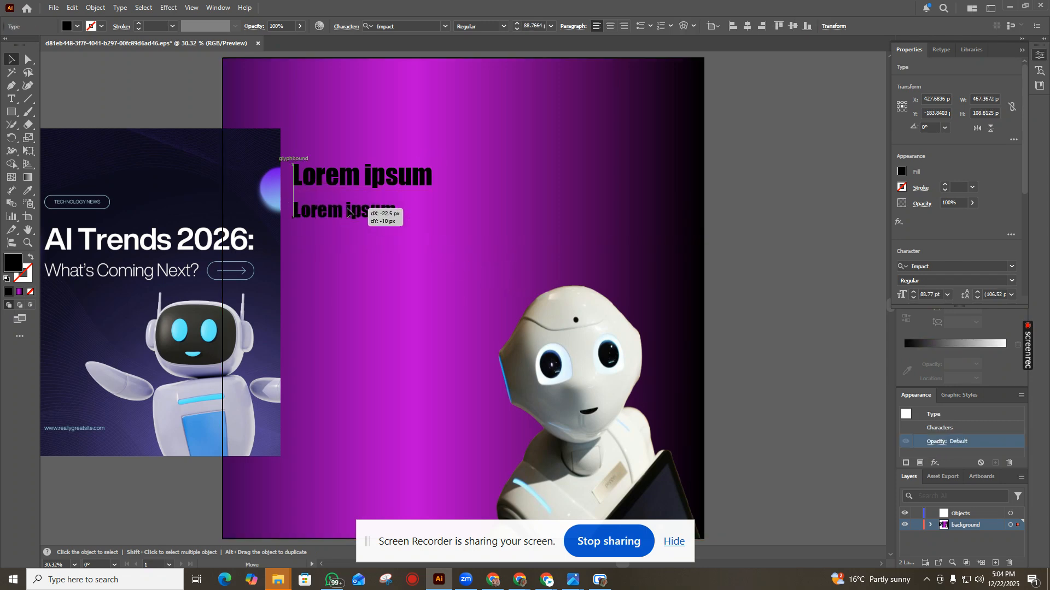
click(466, 219)
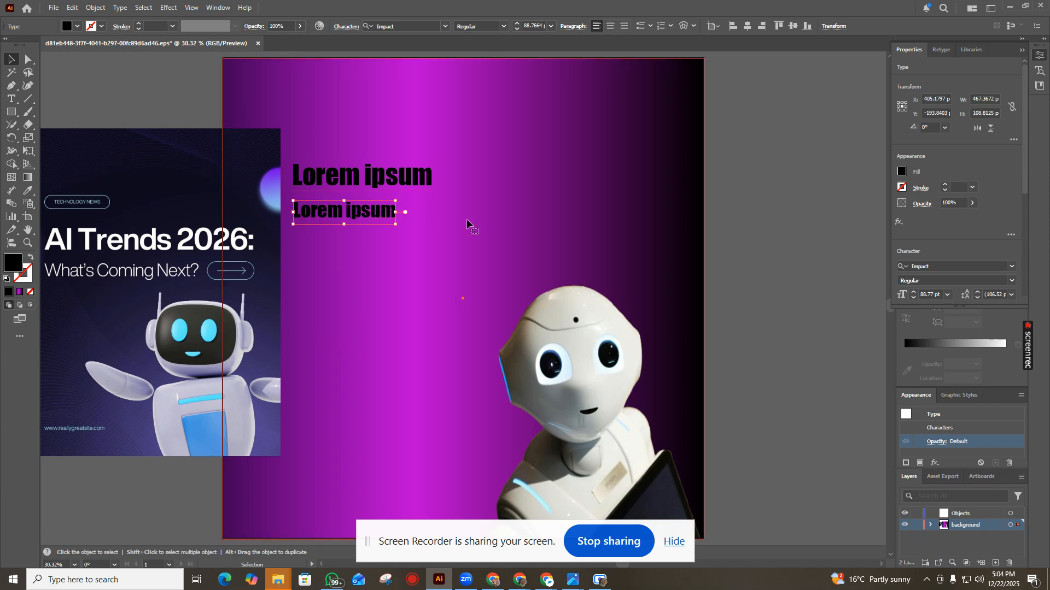
Draw a rounded rectangle about 513 × 143 px above the robot's head, beside the second text line.
click(16, 119)
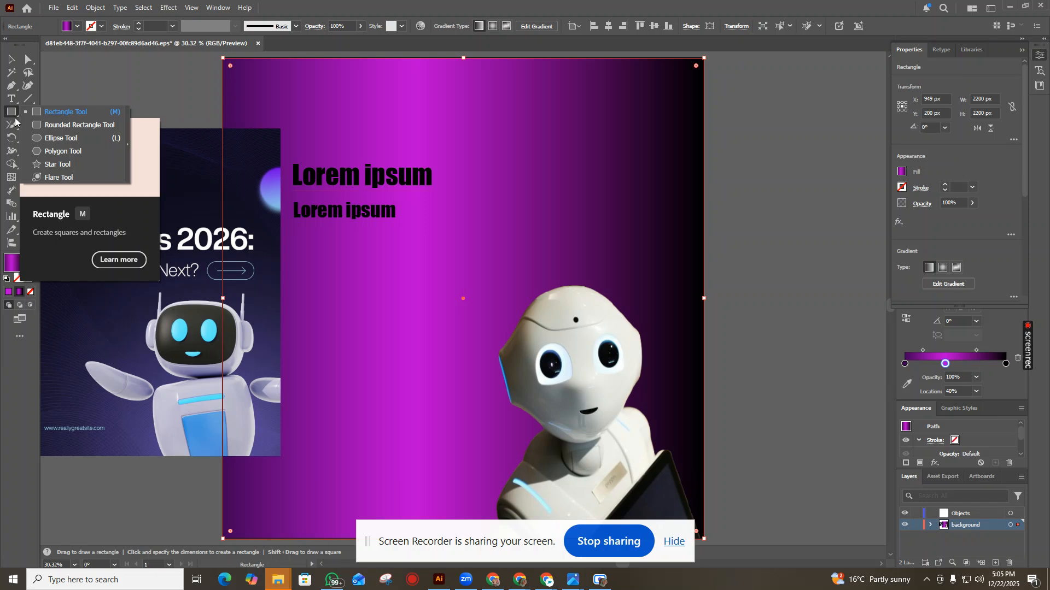
click(79, 126)
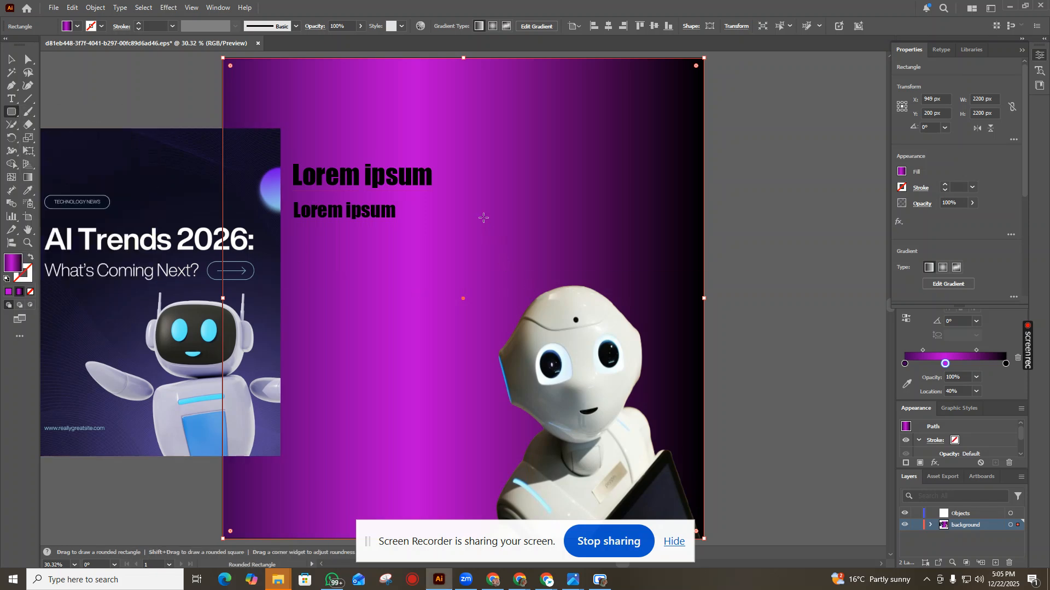
drag(493, 208, 600, 241)
key(v)
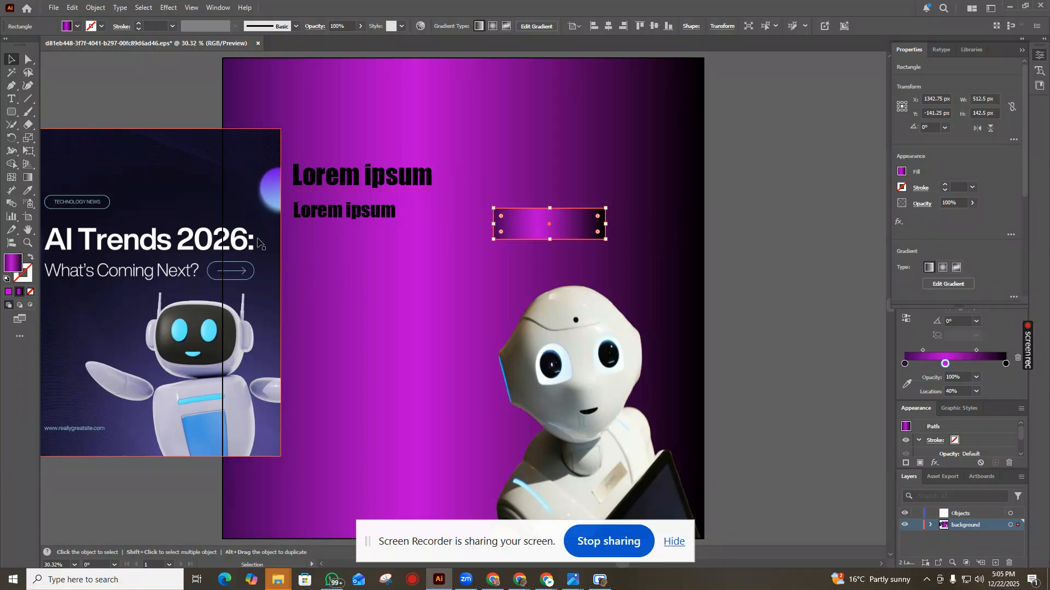
Swap the rounded rectangle's fill and stroke, leaving no fill, and change the stroke colour to near white.
click(30, 257)
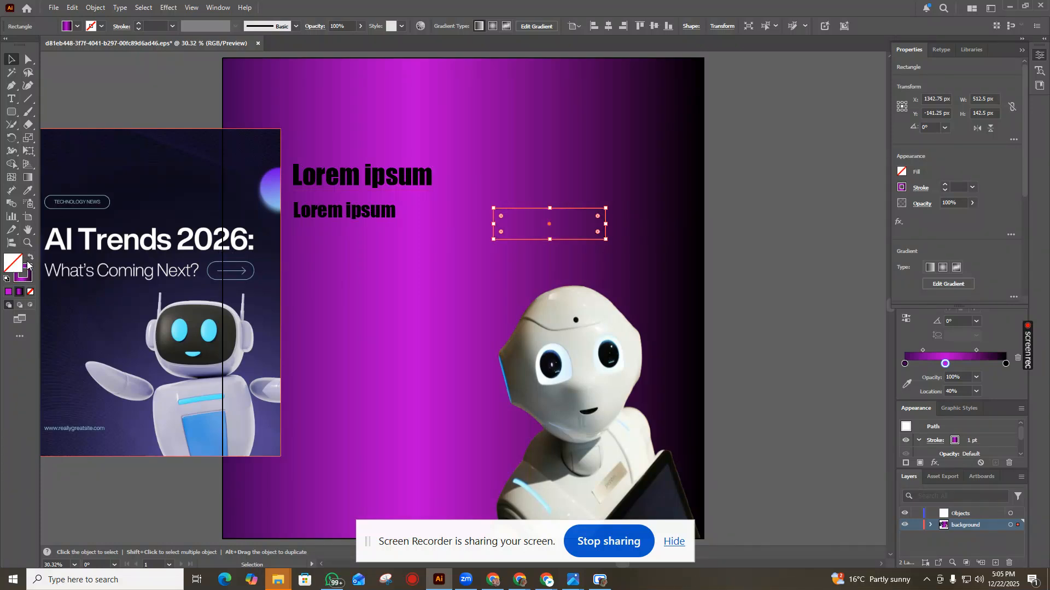
double_click(31, 275)
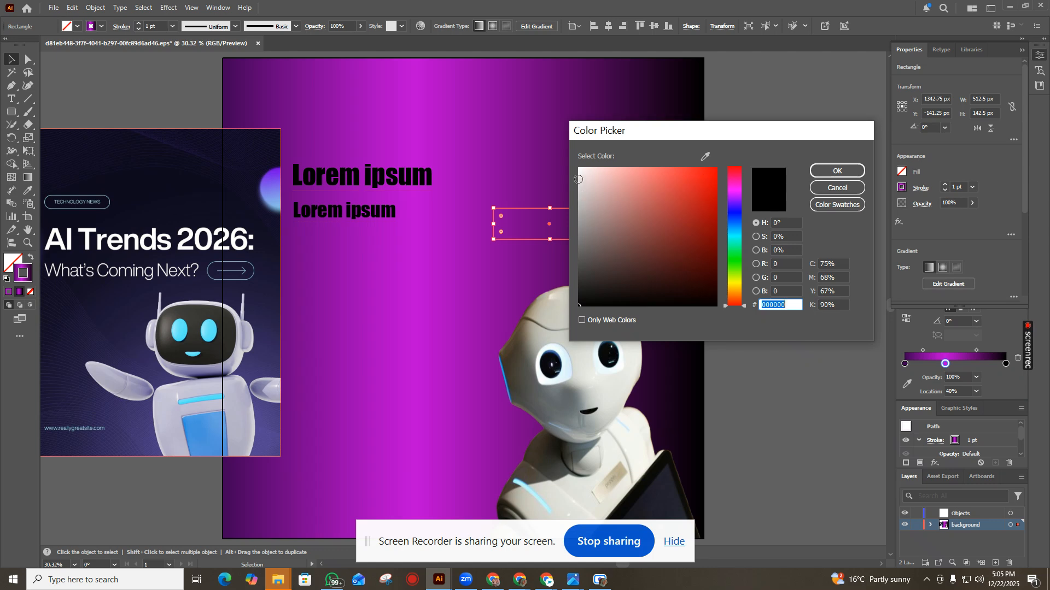
click(581, 172)
click(830, 172)
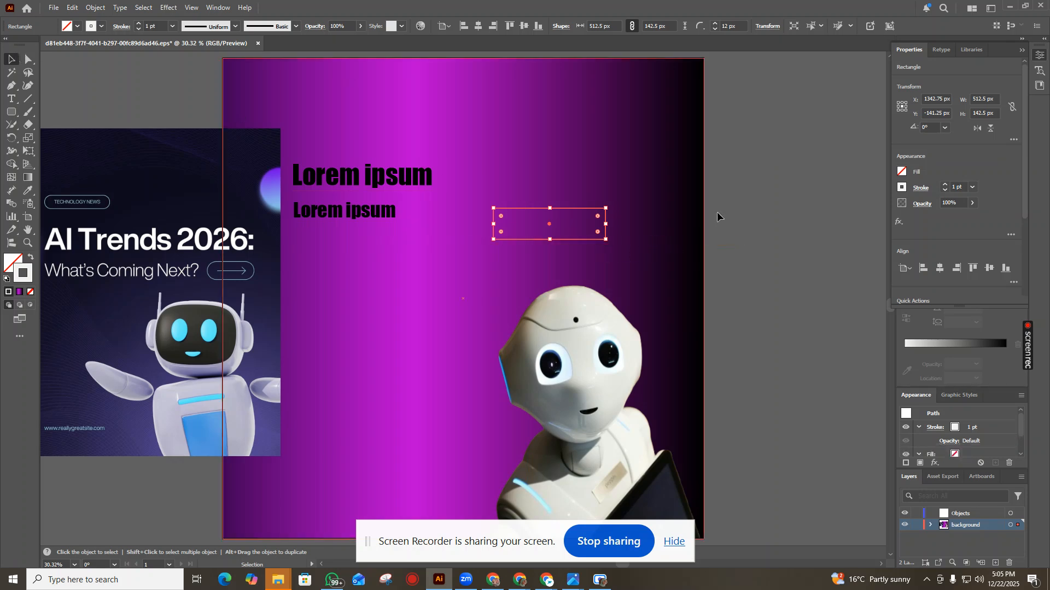
click(720, 210)
click(598, 243)
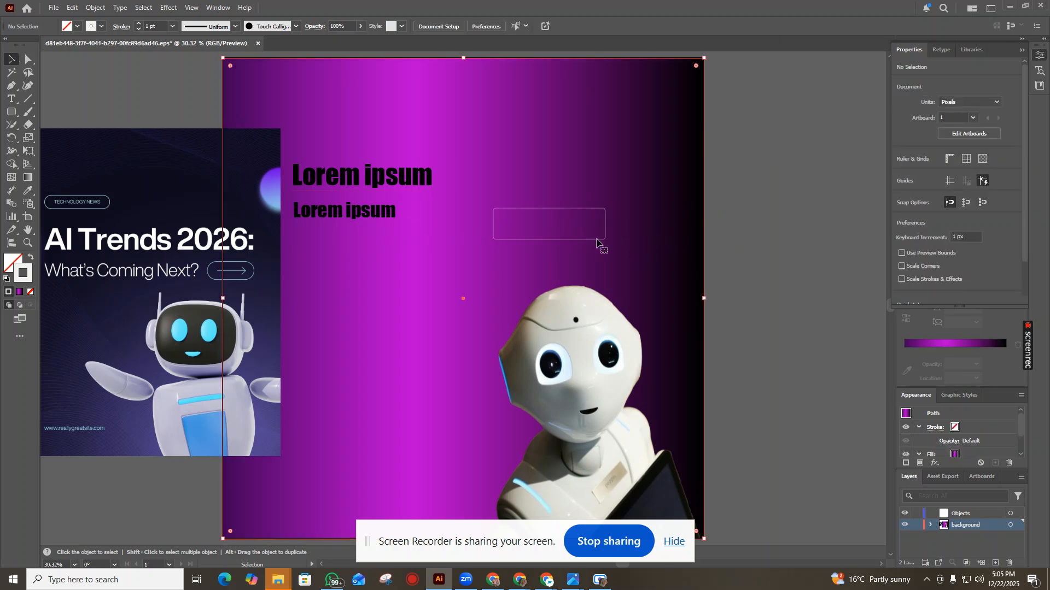
Round the outlined rectangle's corners to about 71 px so it becomes a full pill shape.
click(501, 232)
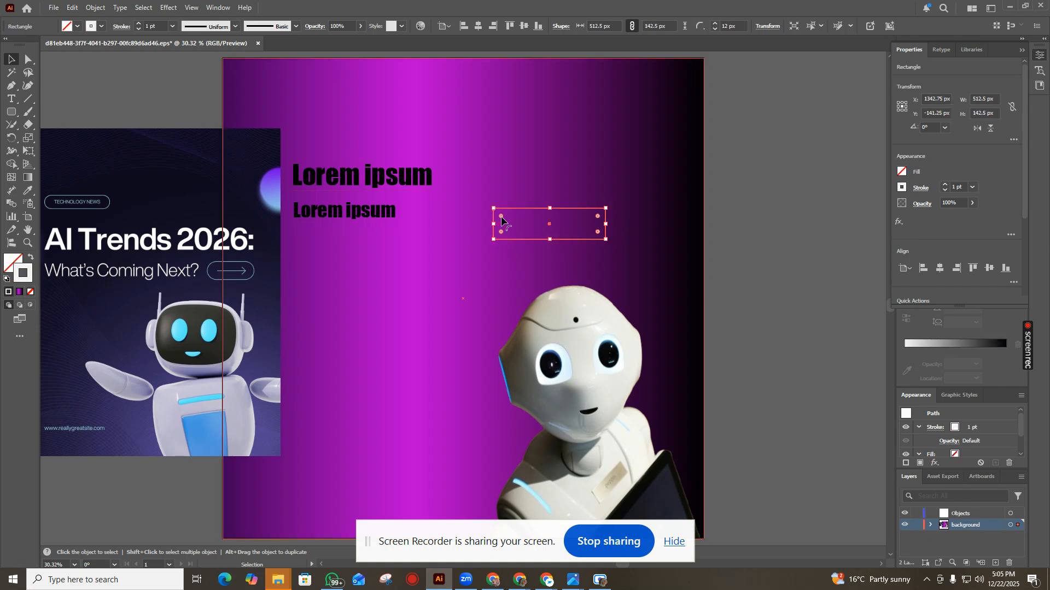
drag(501, 220, 511, 224)
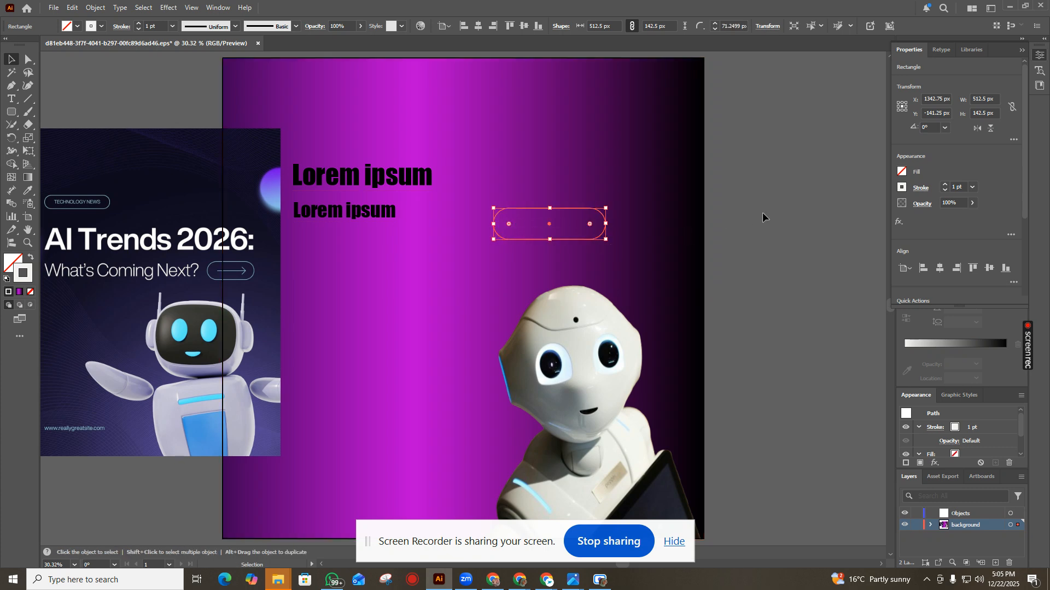
click(752, 252)
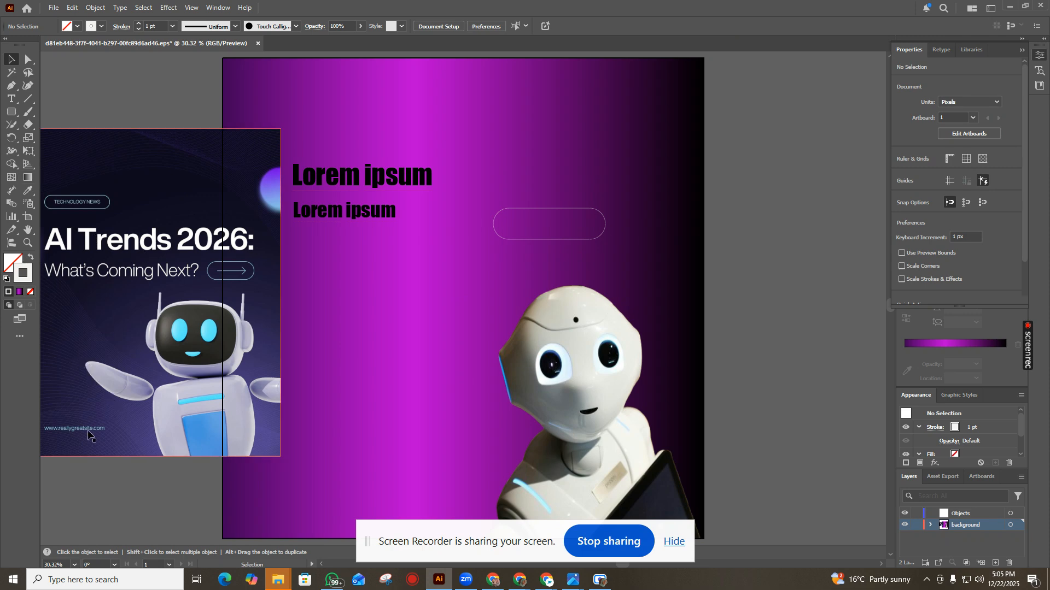
Duplicate the second Lorem ipsum line into the poster's bottom-left corner and scale the copy to about 385 × 77 px.
click(330, 210)
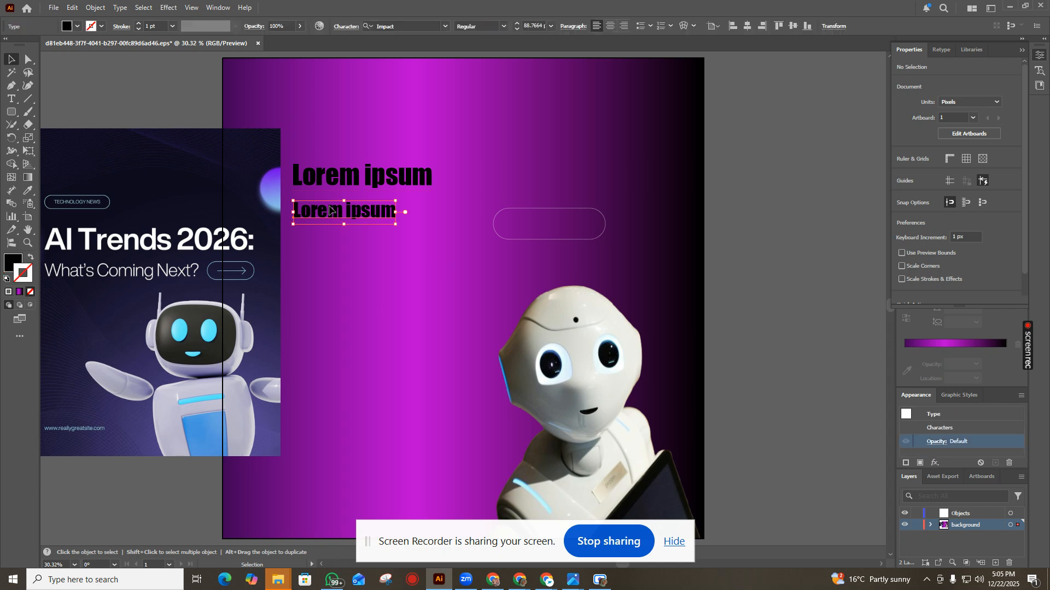
drag(330, 210, 337, 220)
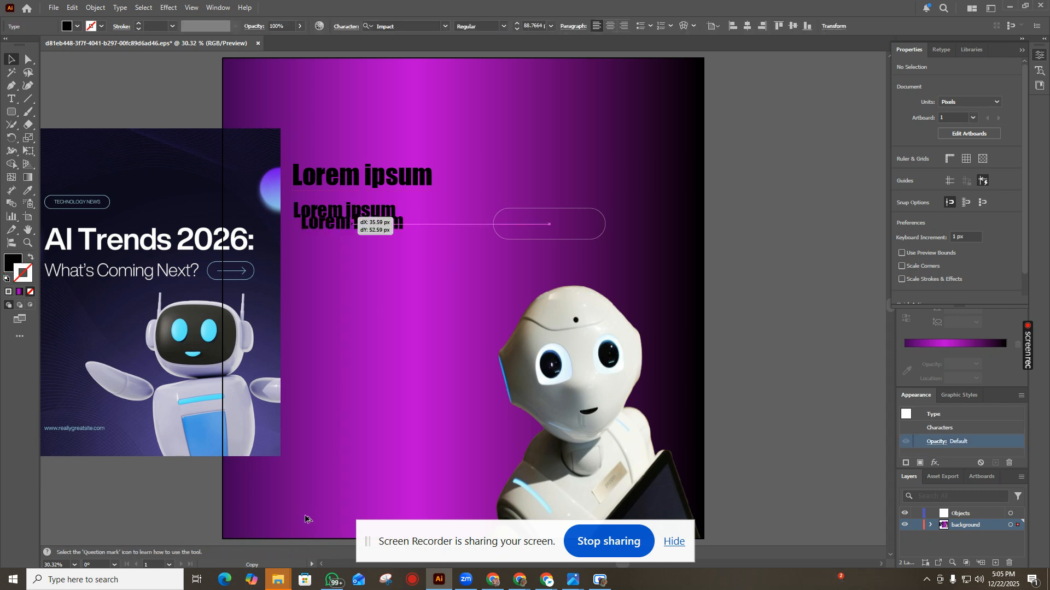
drag(305, 519, 277, 508)
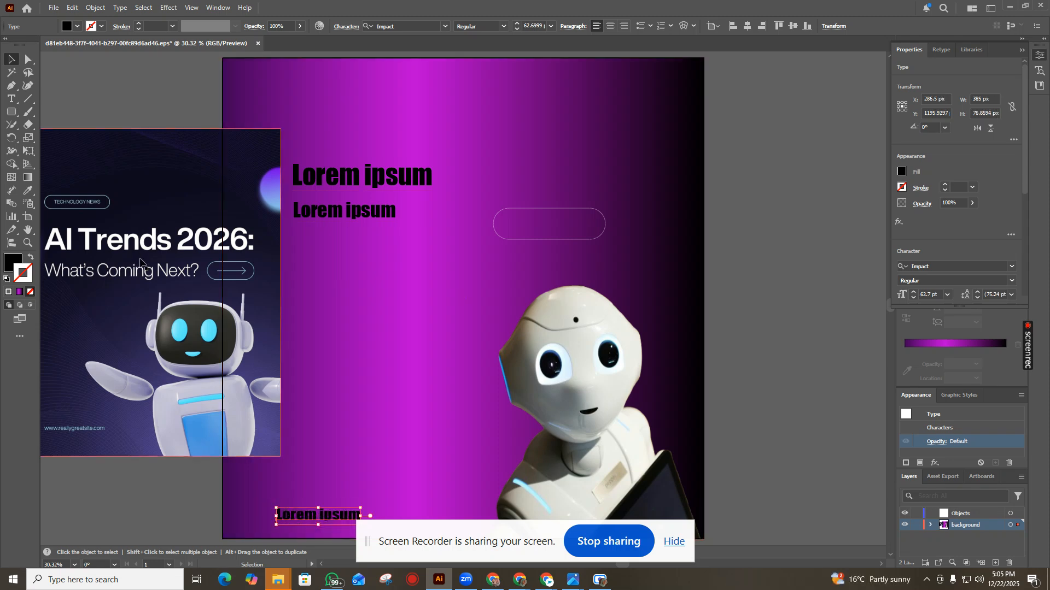
Duplicate the pill outline and place the copy directly above the Lorem ipsum heading, aligned with its left edge.
click(557, 210)
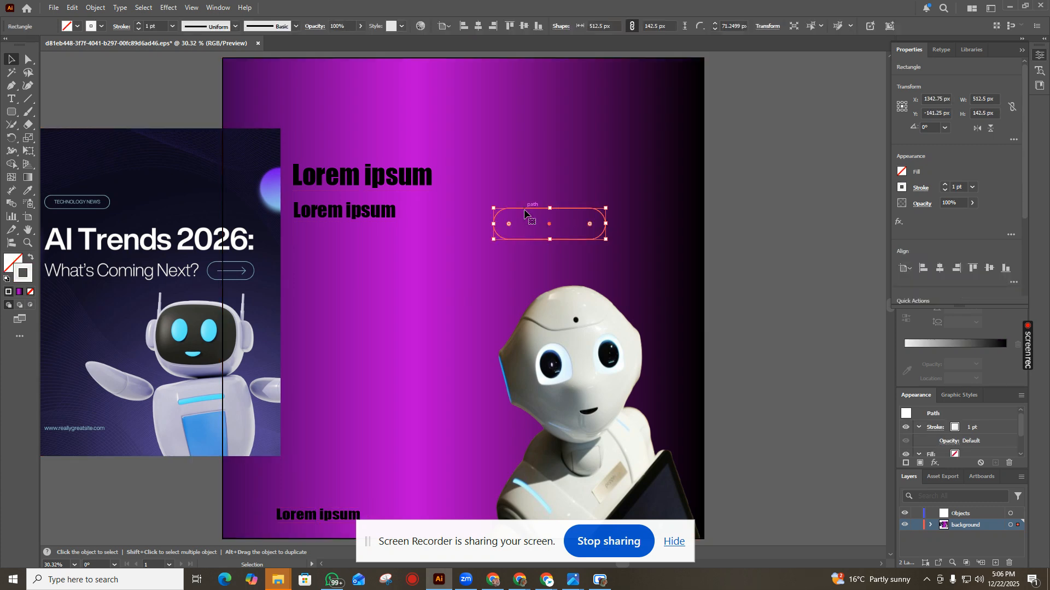
drag(524, 209, 321, 126)
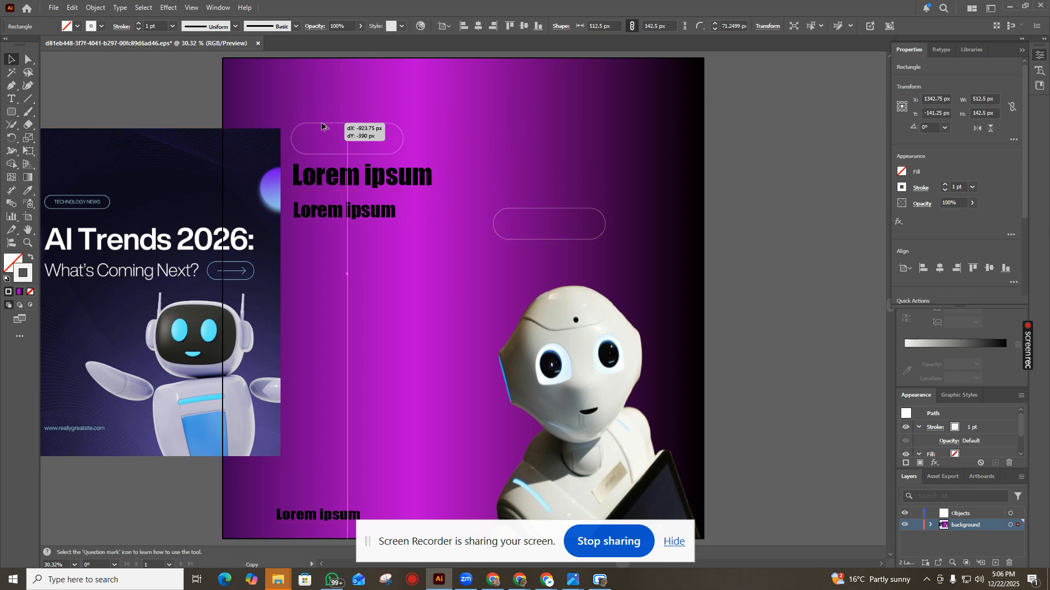
drag(396, 149, 396, 149)
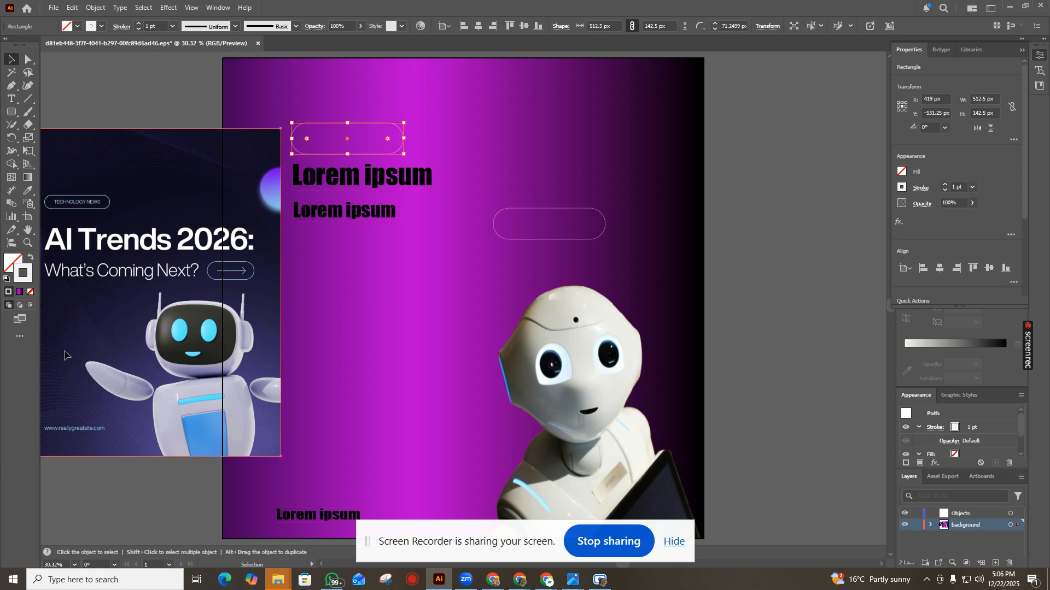
Resize the AI Trends 2026 reference image to about 840 × 1110 px and place it beside the poster, clear of the text.
click(276, 444)
drag(281, 456, 456, 517)
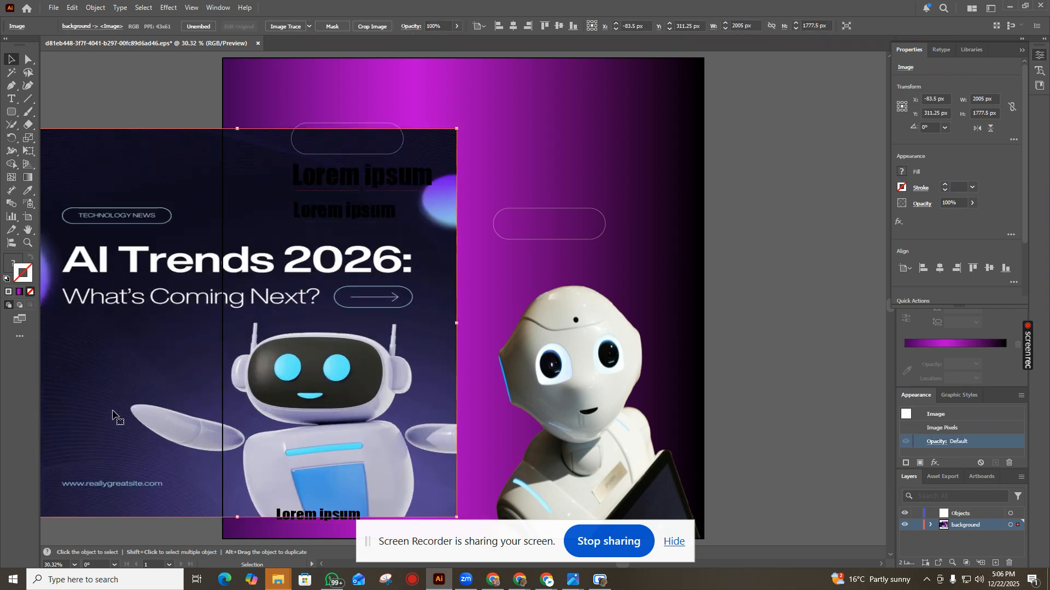
drag(133, 405, 187, 384)
drag(142, 331, 143, 331)
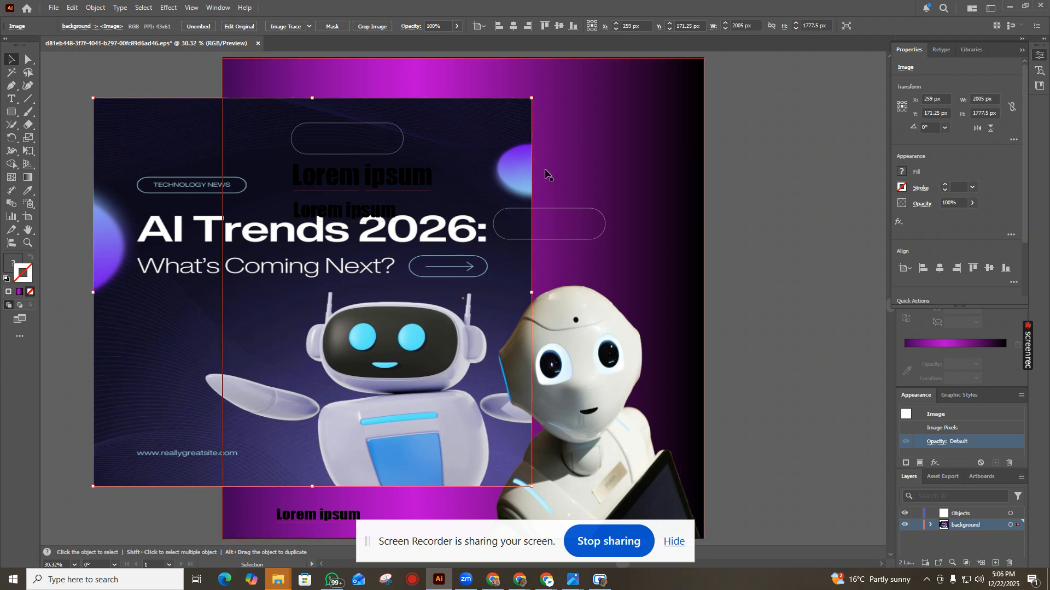
drag(532, 99, 278, 245)
drag(179, 328, 141, 280)
drag(344, 163, 346, 161)
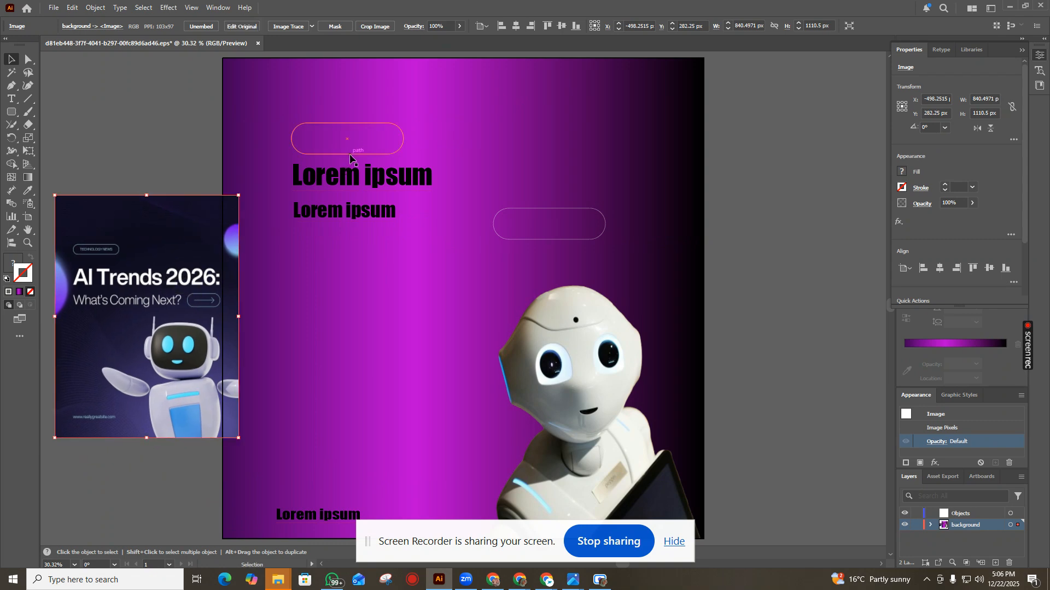
Duplicate the bottom Lorem ipsum line and place the copy inside the pill outline above the heading.
click(351, 155)
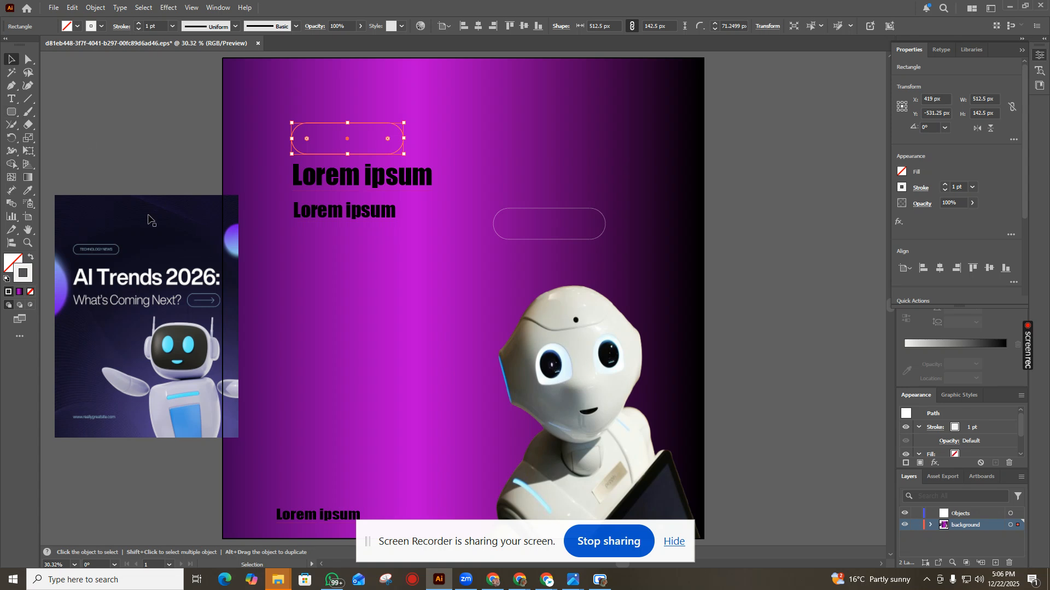
click(319, 519)
drag(319, 519, 344, 143)
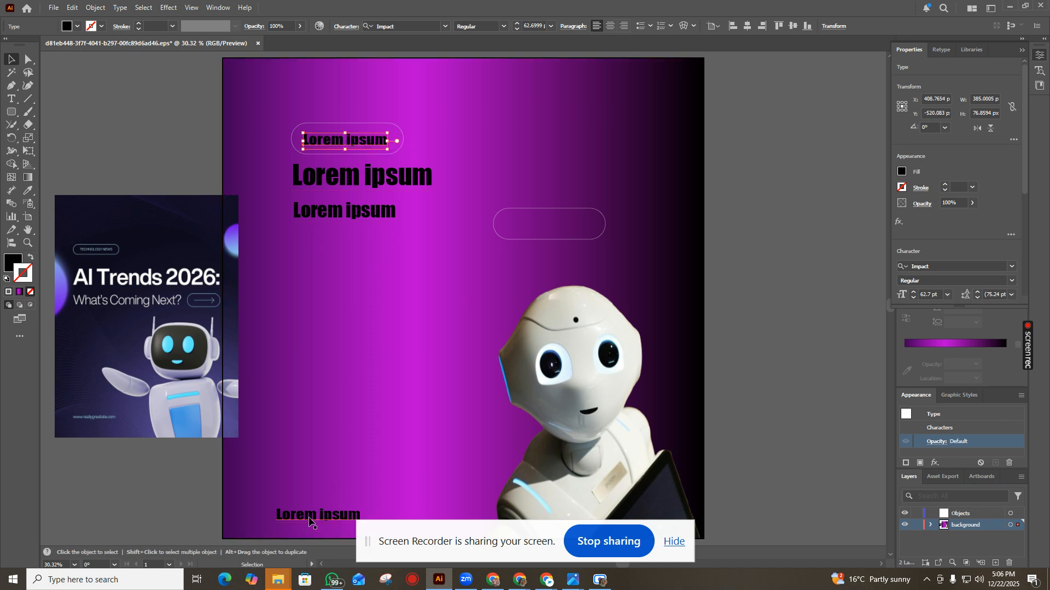
Draw a horizontal line about 245 px long inside the empty pill above the robot's head.
click(29, 98)
drag(515, 223, 568, 224)
click(11, 58)
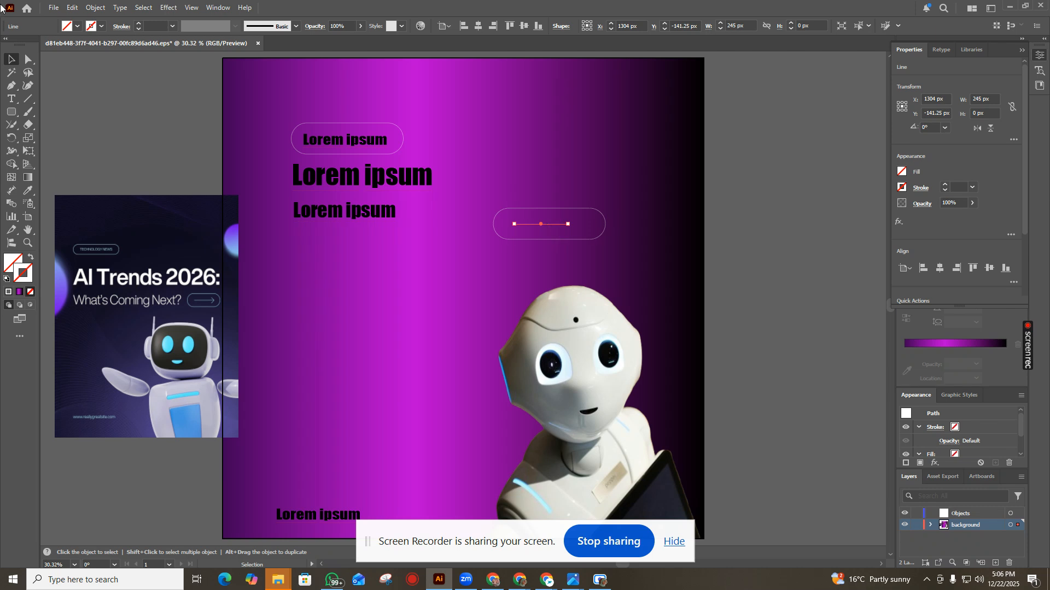
Try to draw an arrowhead at the right end of the line with the Pen tool.
click(11, 85)
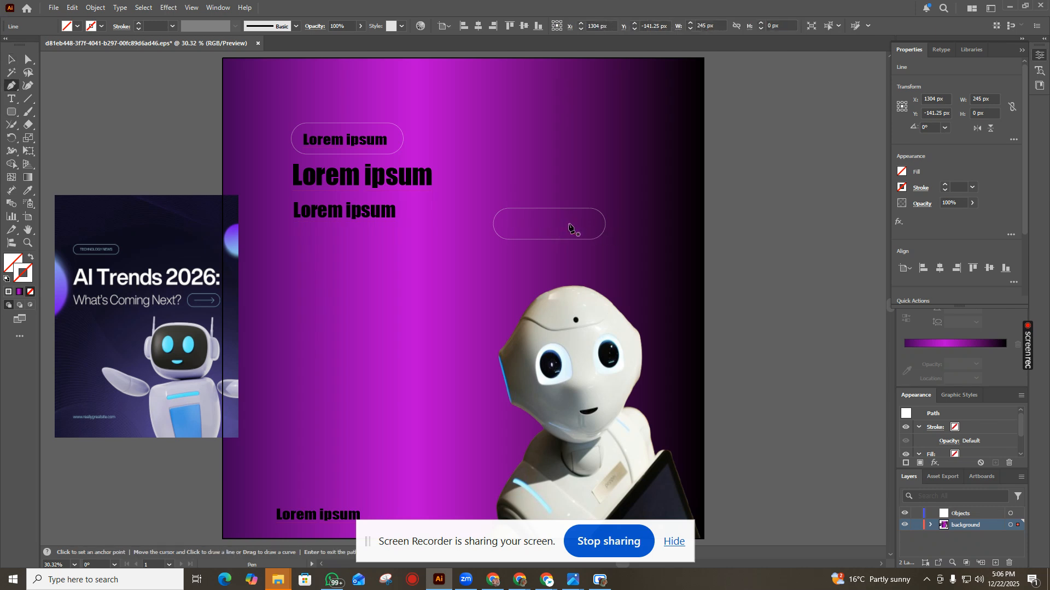
click(561, 215)
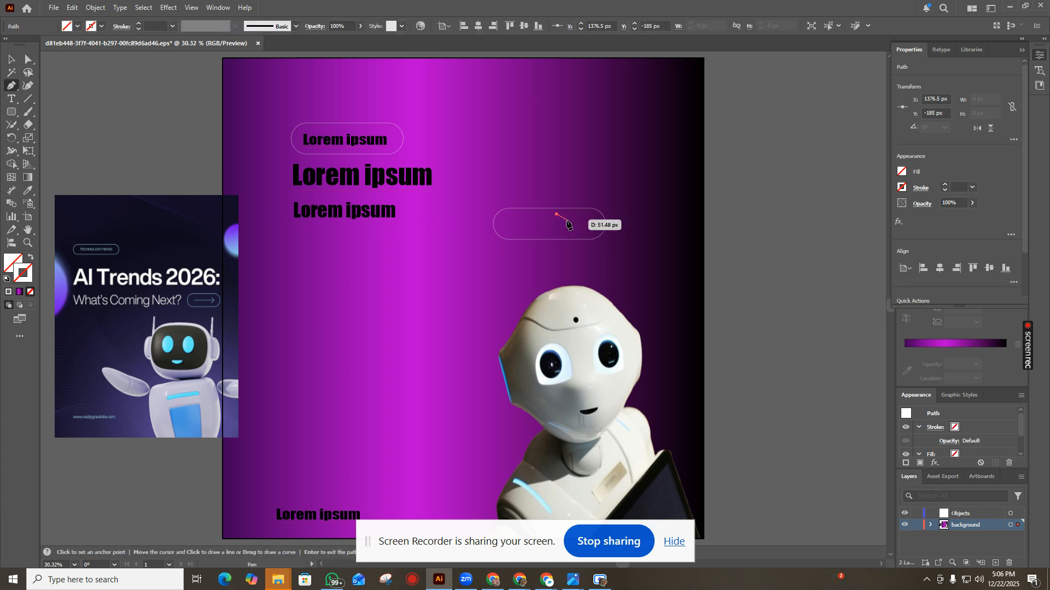
click(568, 224)
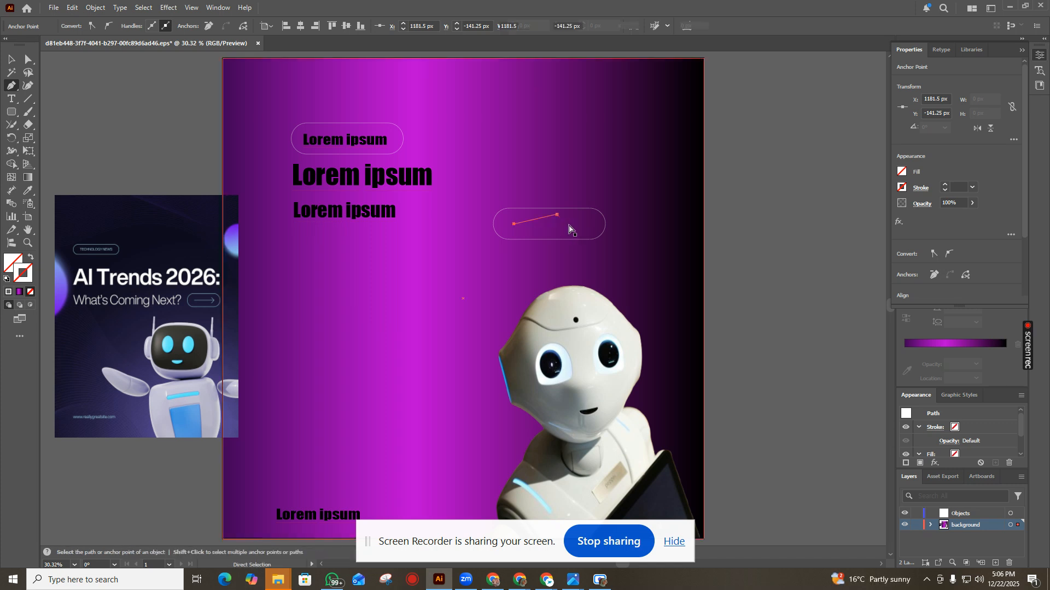
key(ctrl+z)
key(ctrl+z)
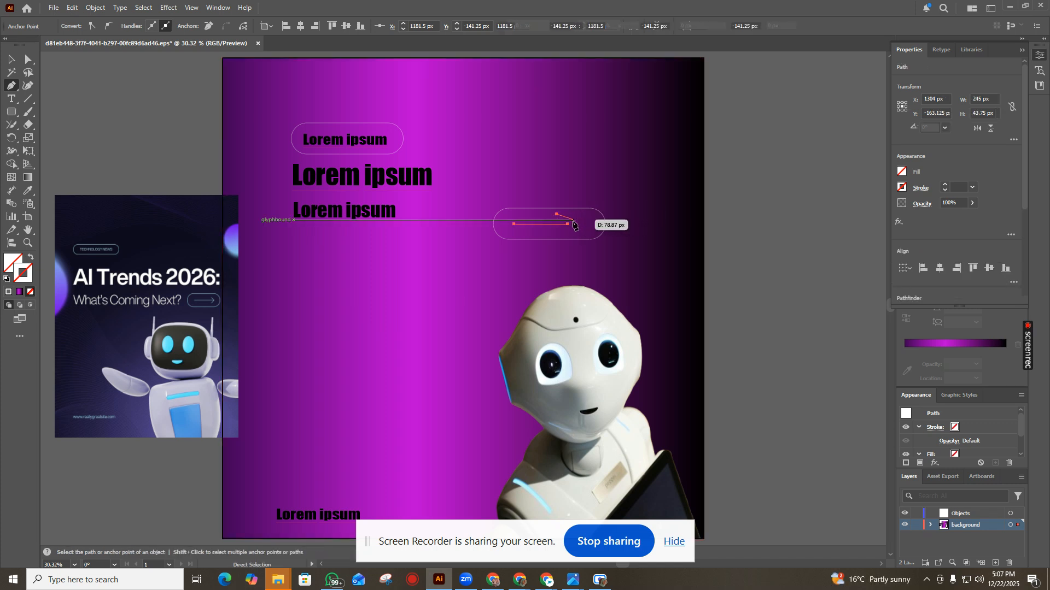
key(Escape)
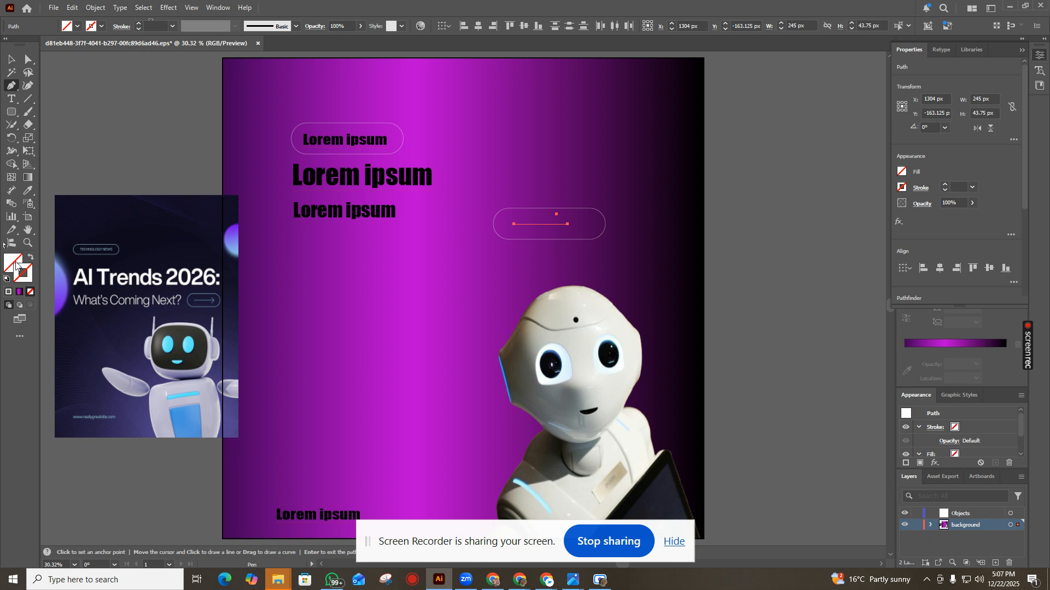
Set the stroke colour of the line to near white, f9eded.
double_click(29, 272)
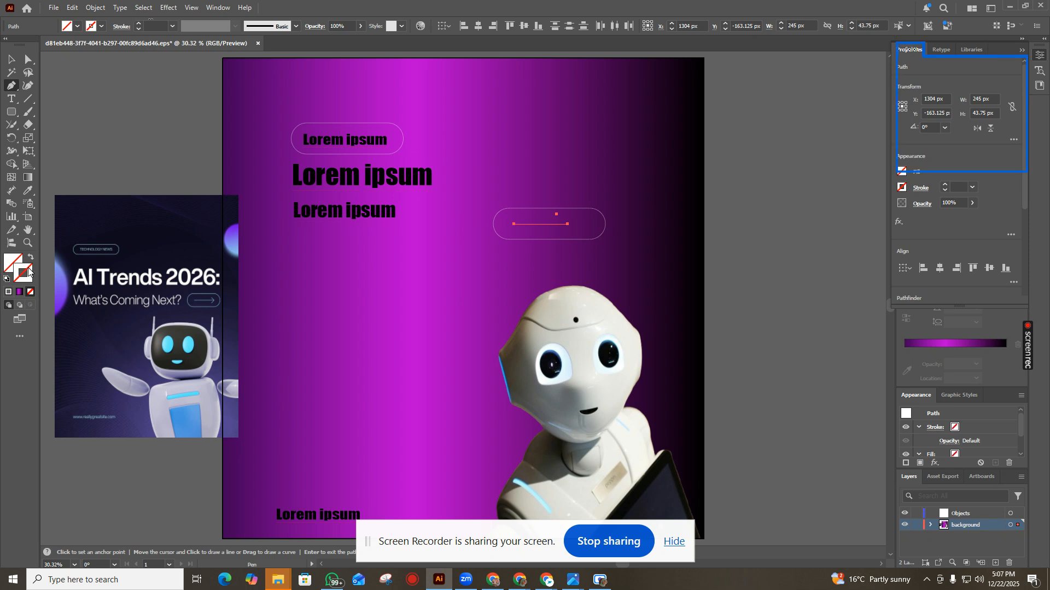
click(585, 171)
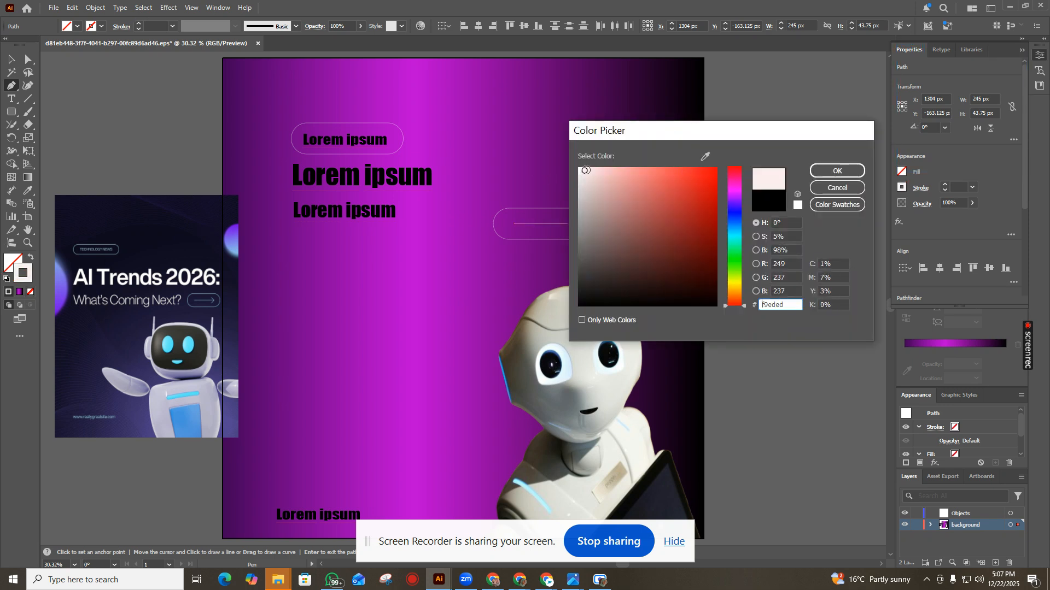
click(814, 169)
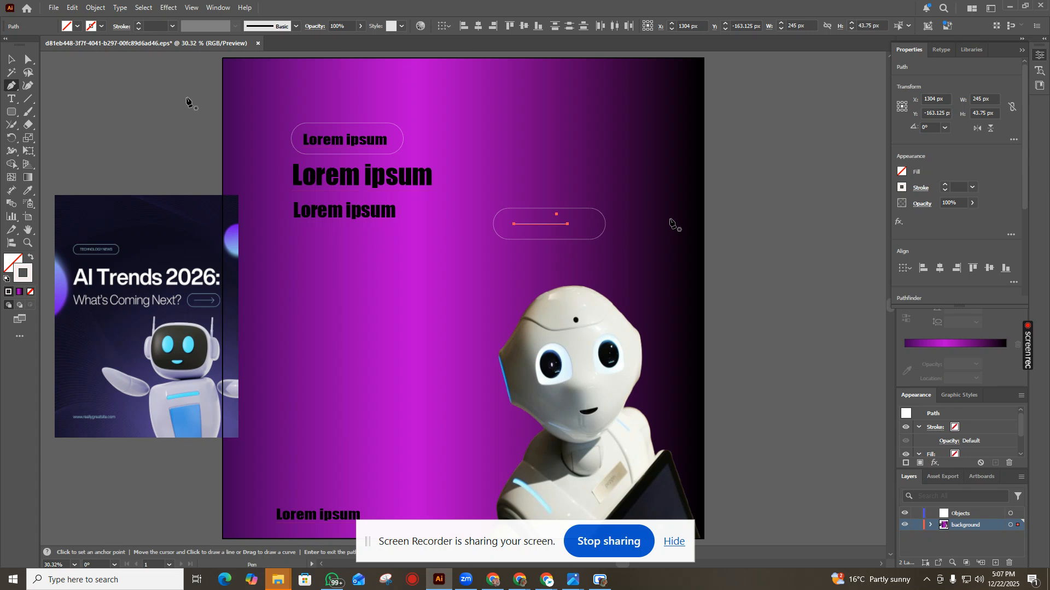
click(12, 59)
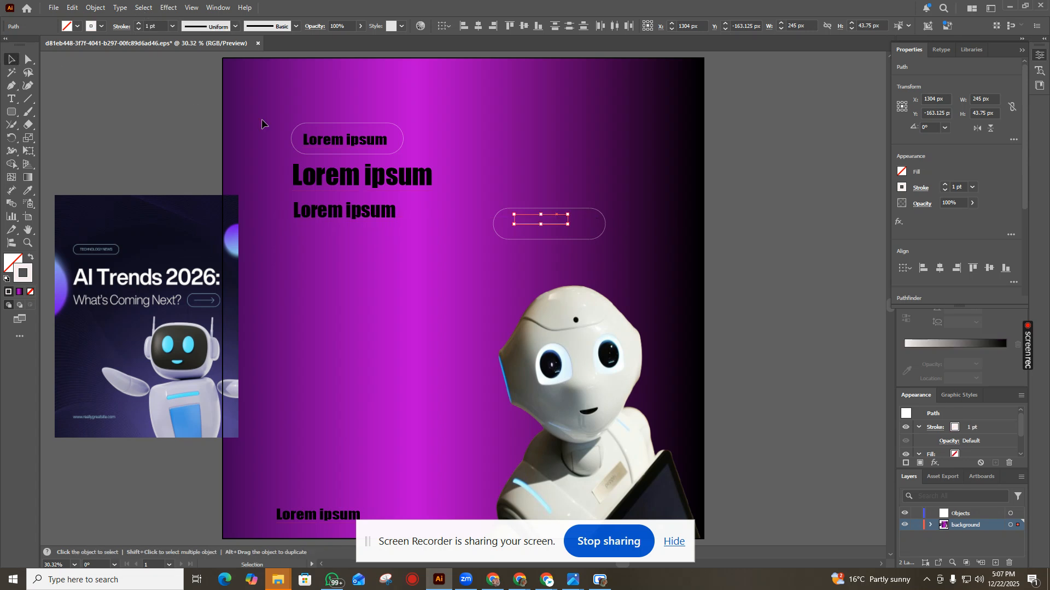
Lock the gradient background, the line and the pill around it, nudging the pill up slightly before locking it.
click(521, 222)
key(ctrl+2)
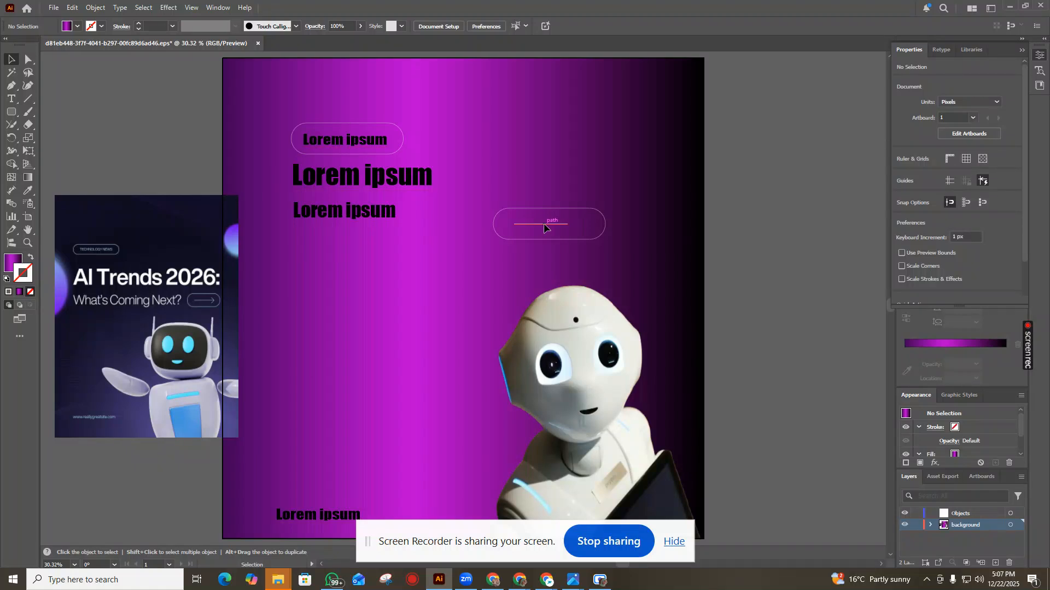
click(544, 225)
click(569, 220)
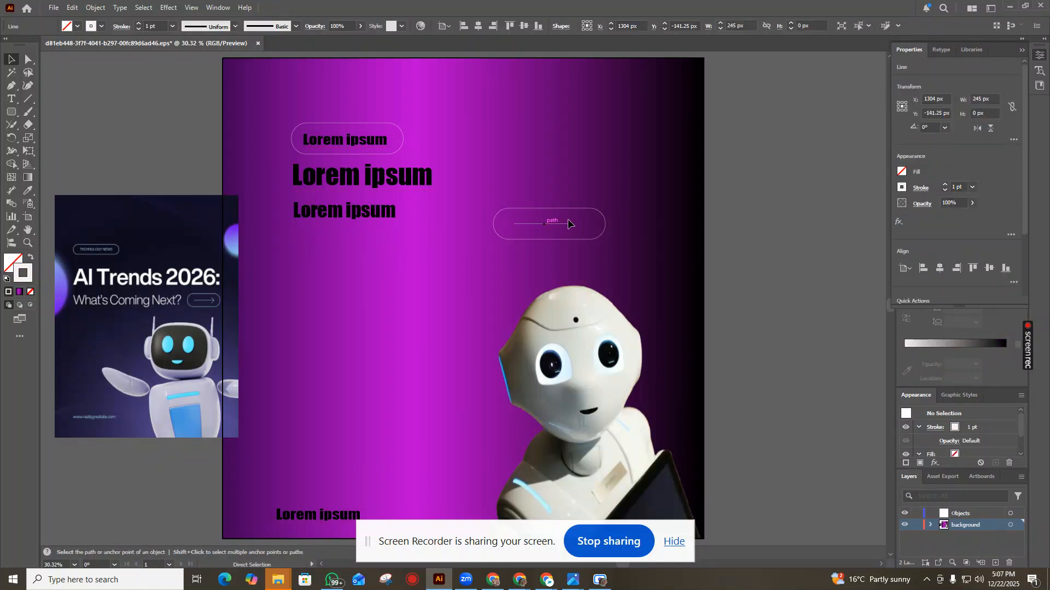
drag(542, 211, 542, 208)
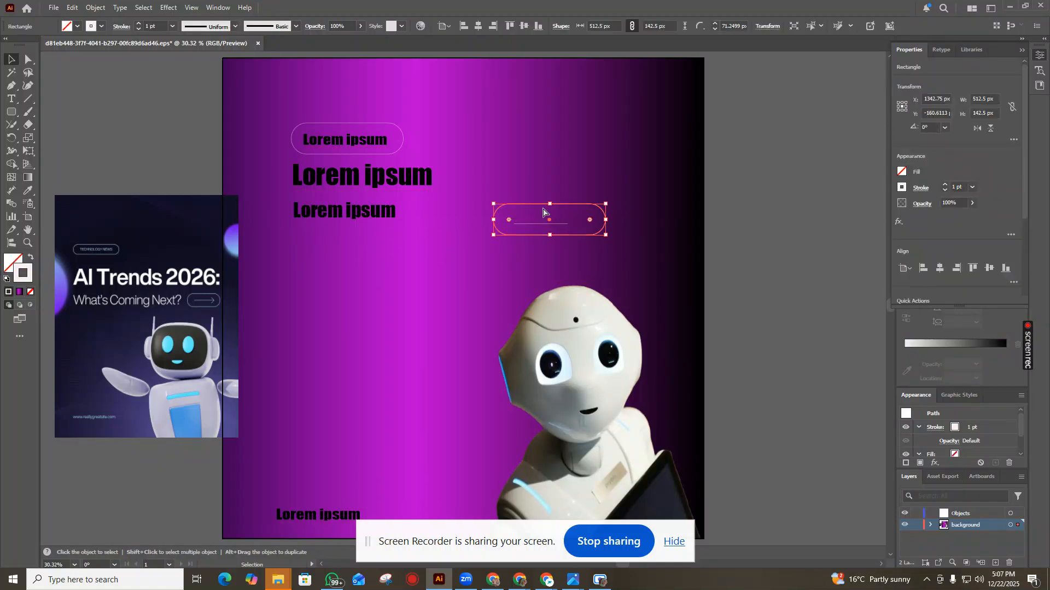
key(ctrl+2)
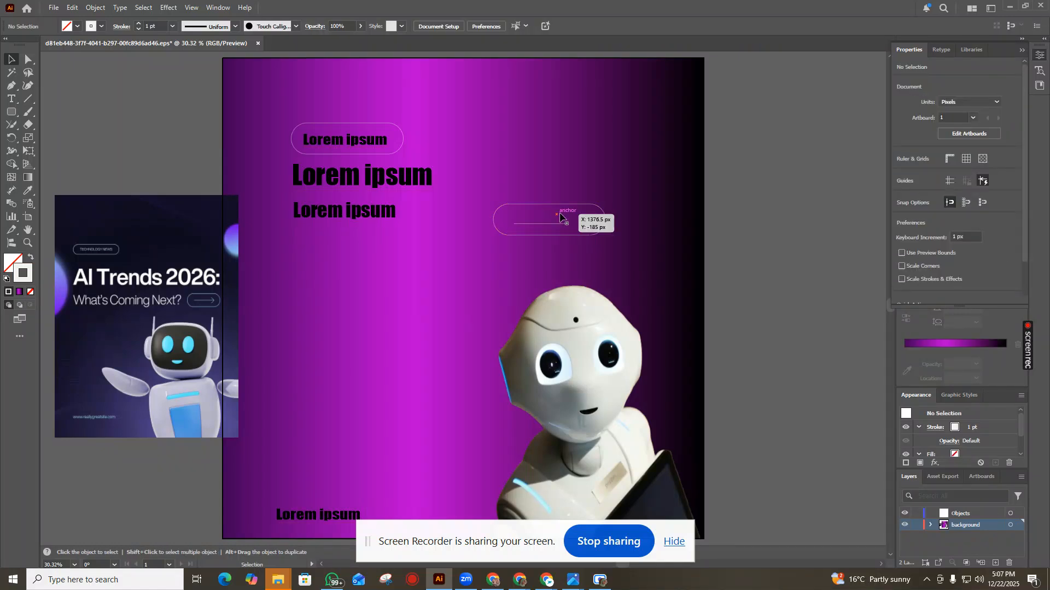
Delete the stray anchor point above the line's right end.
click(559, 216)
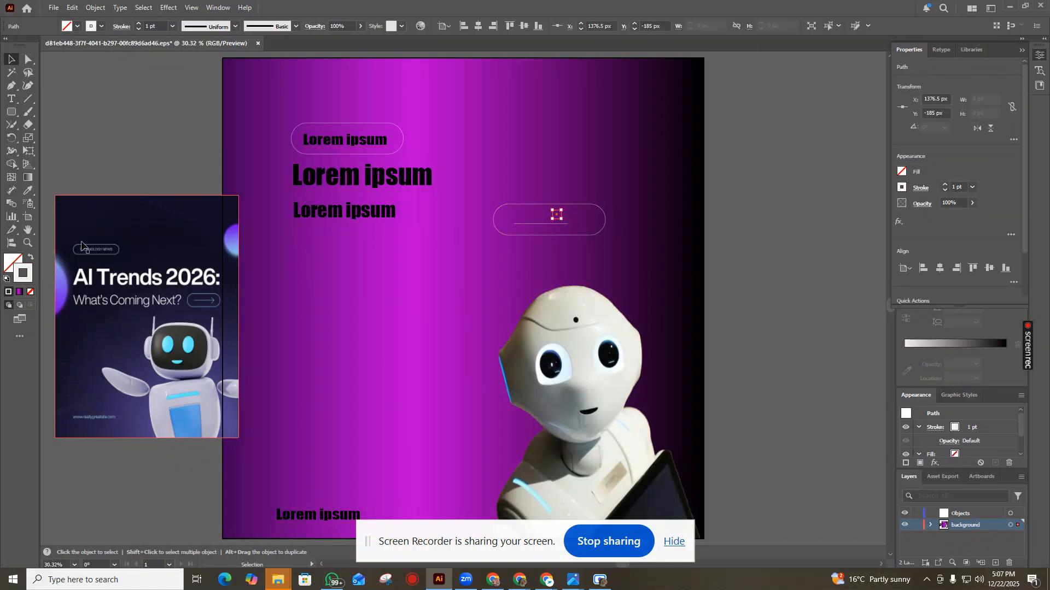
drag(561, 220, 570, 222)
click(565, 218)
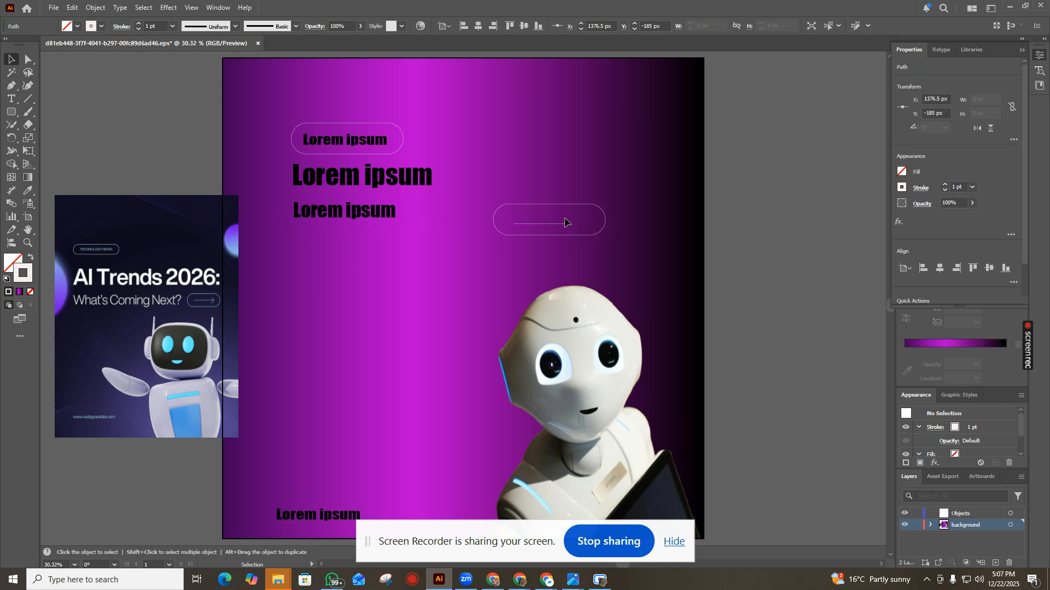
Draw an open, right-pointing arrowhead about 73 px tall with its tip on the line's right end.
click(11, 86)
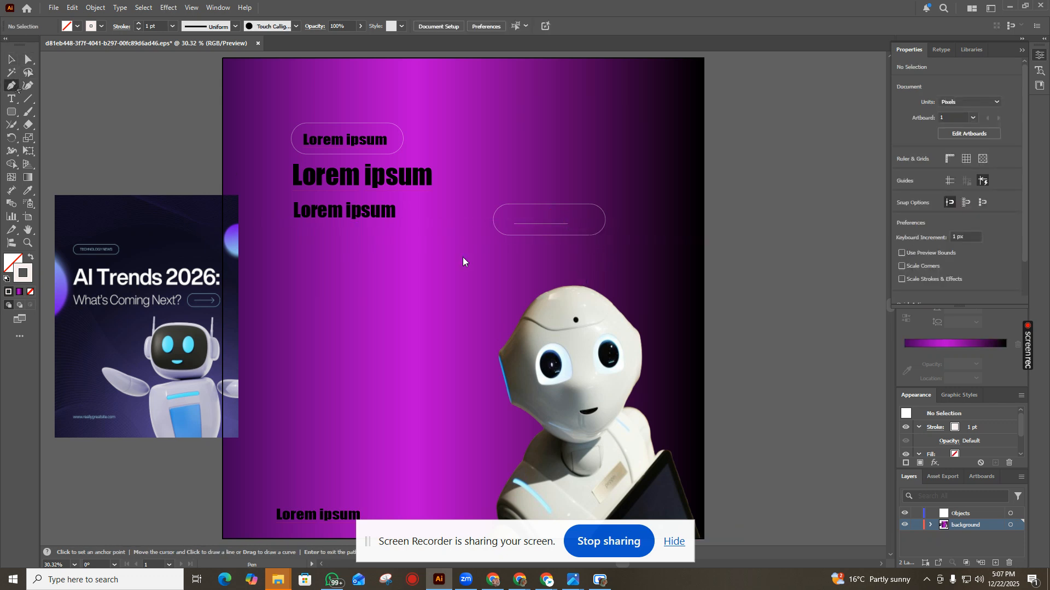
click(567, 223)
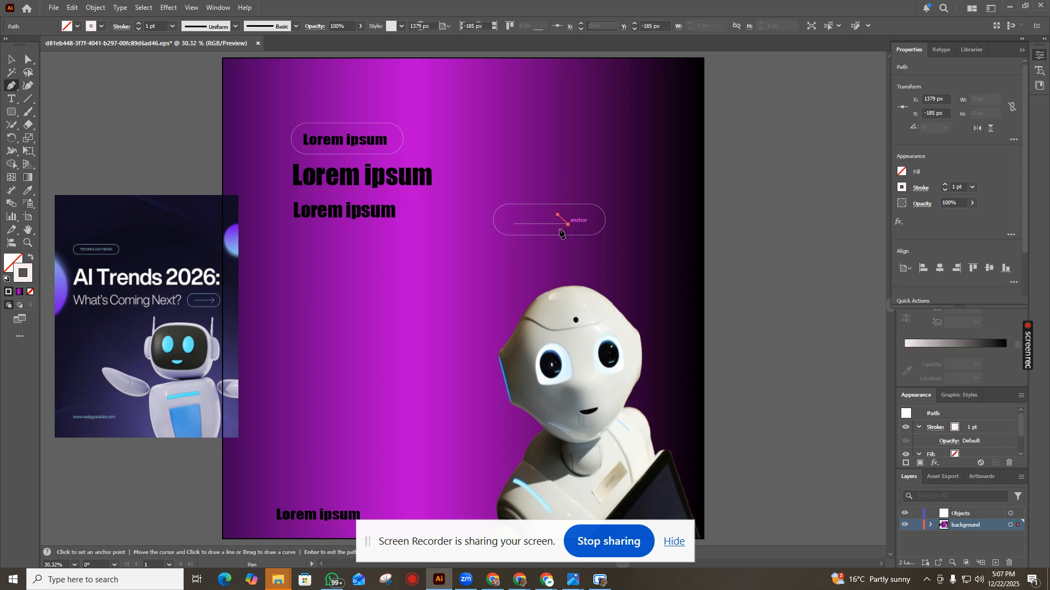
click(568, 224)
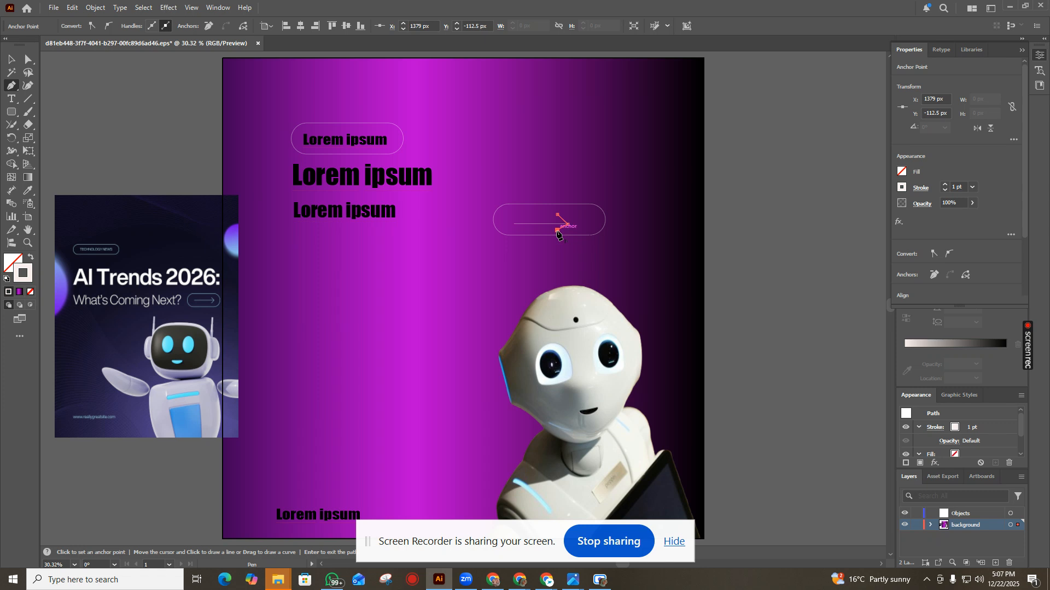
click(557, 230)
click(12, 58)
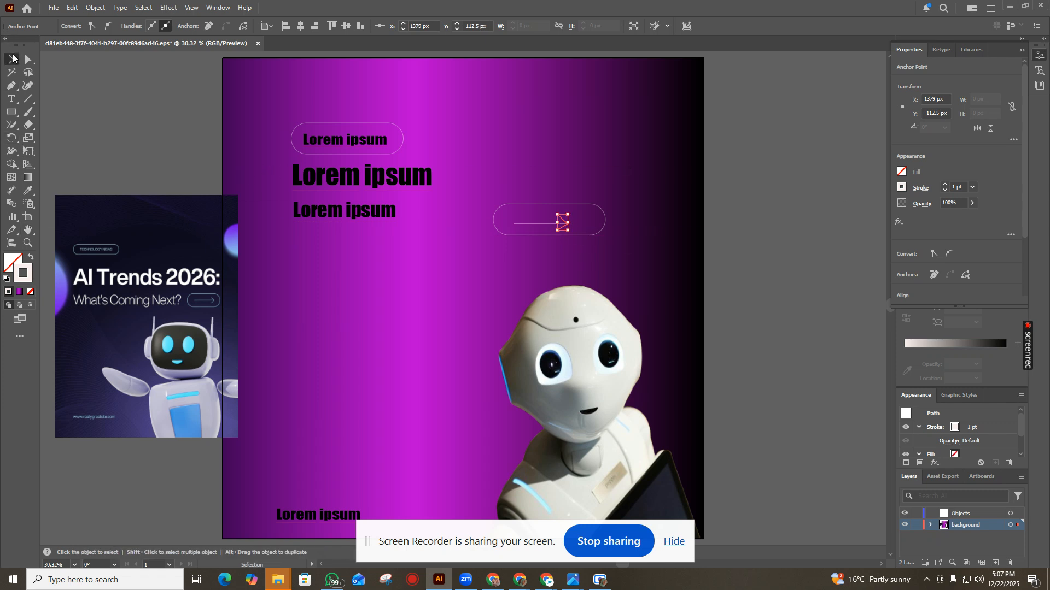
click(462, 265)
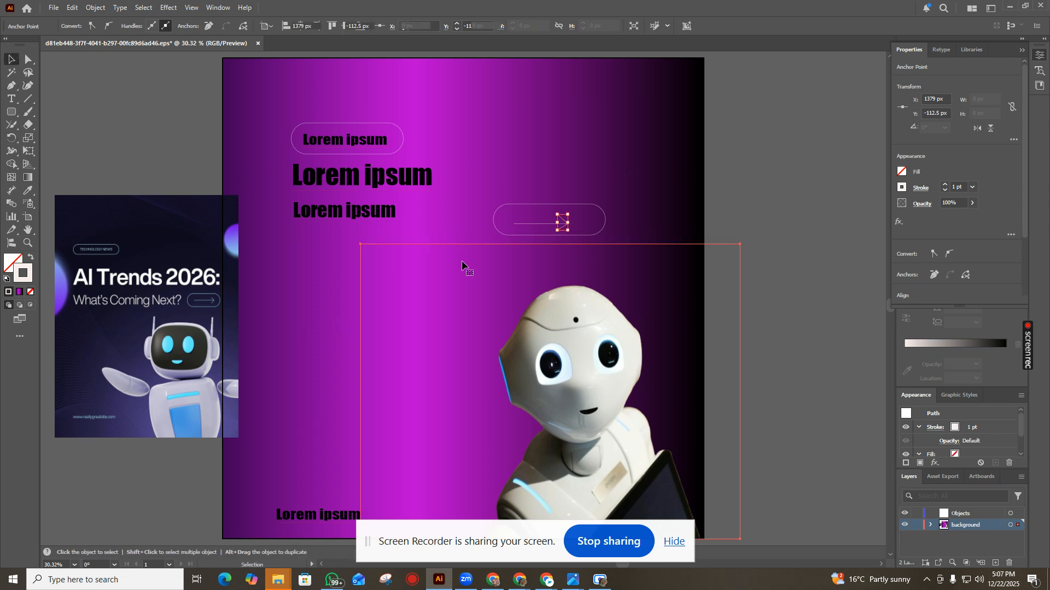
Lock the arrowhead at the end of the line inside the pill.
click(587, 175)
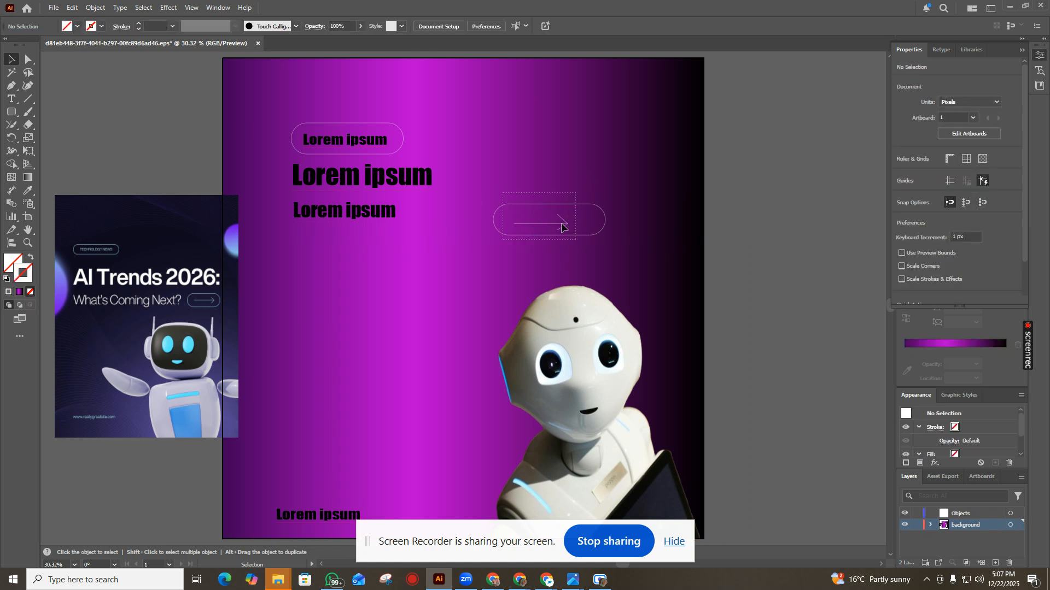
click(561, 227)
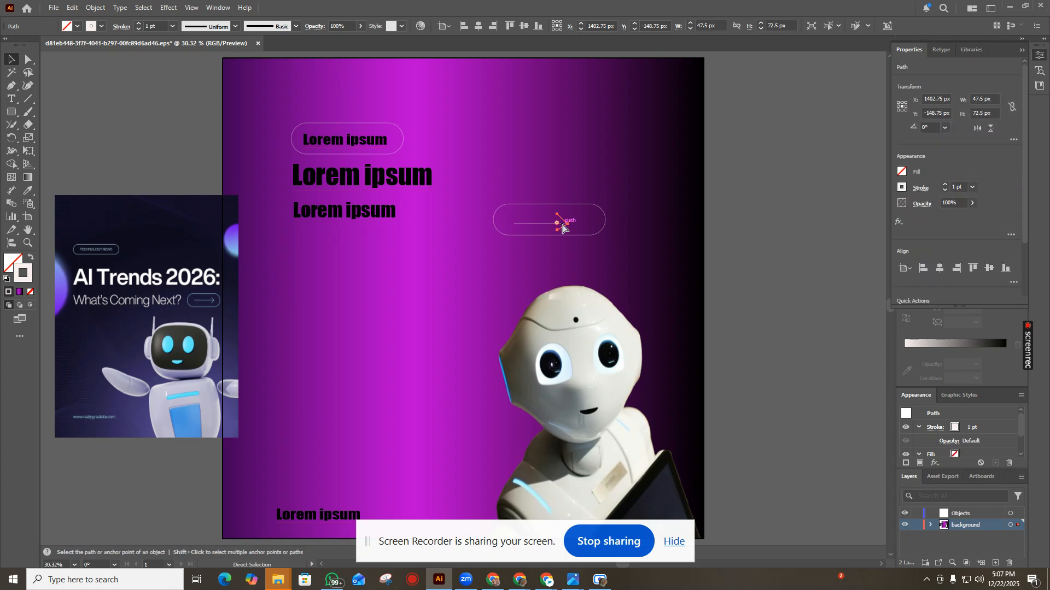
click(877, 241)
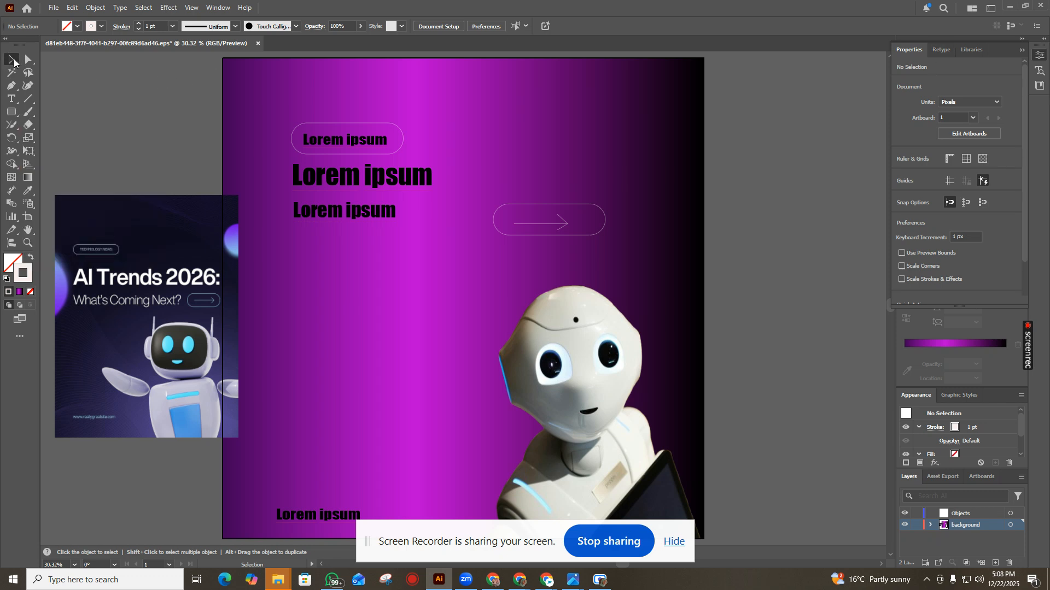
click(85, 7)
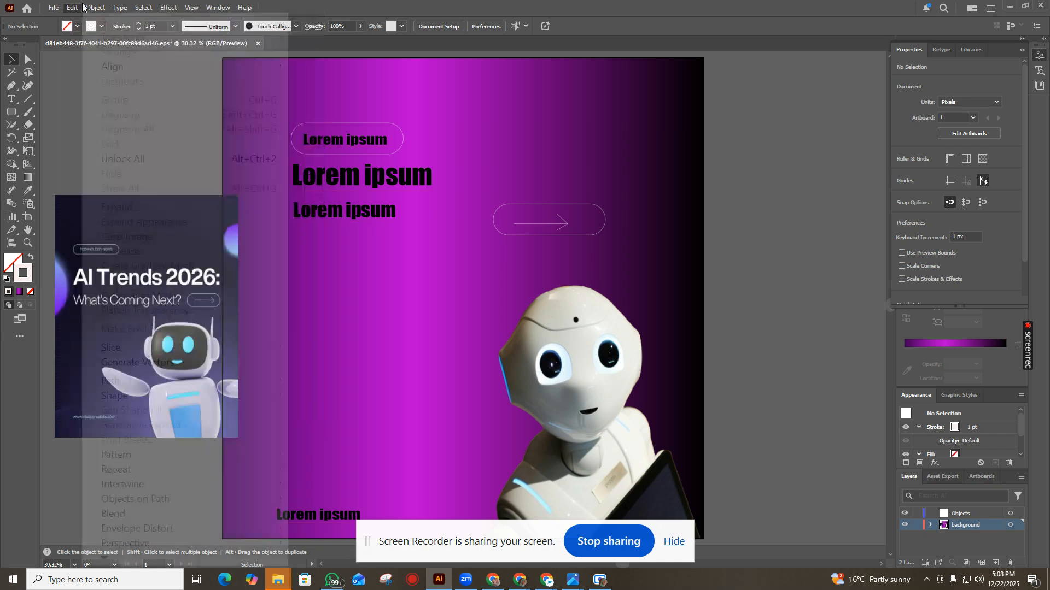
click(72, 8)
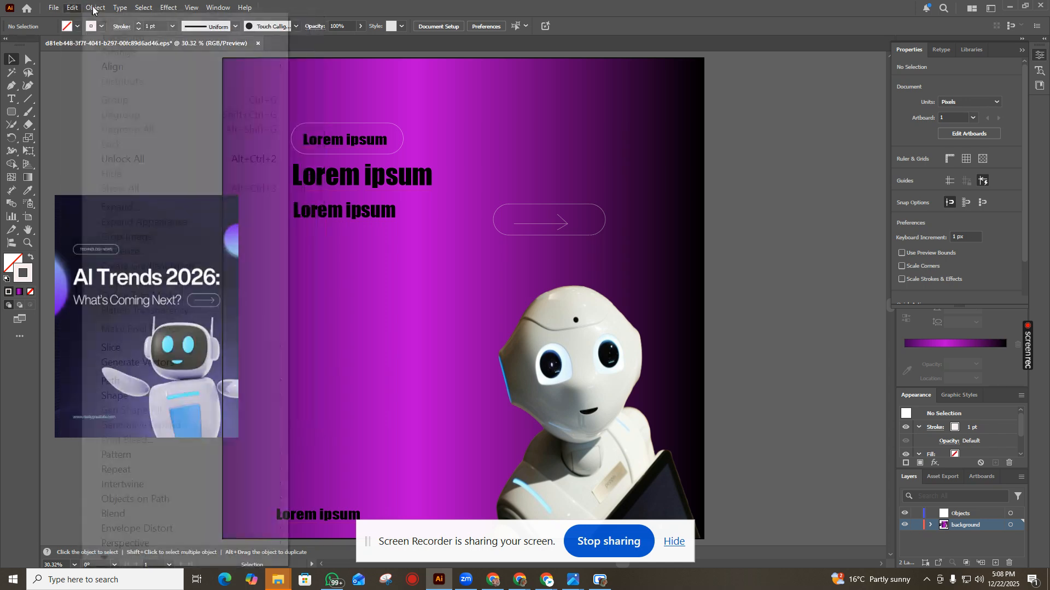
click(120, 8)
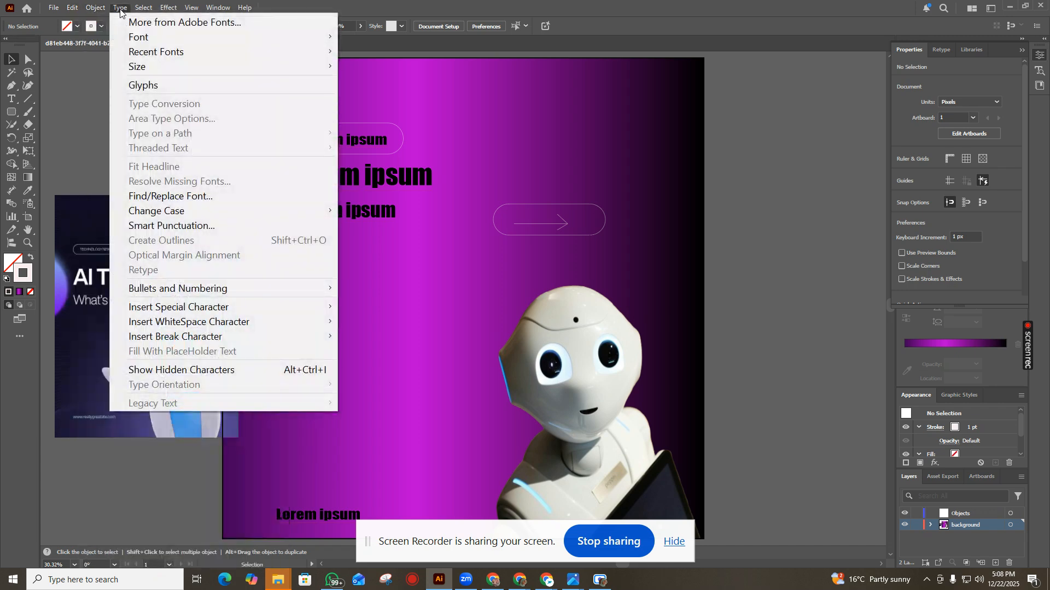
Switch to Chrome and search the iStock site for "arrow sign".
click(549, 584)
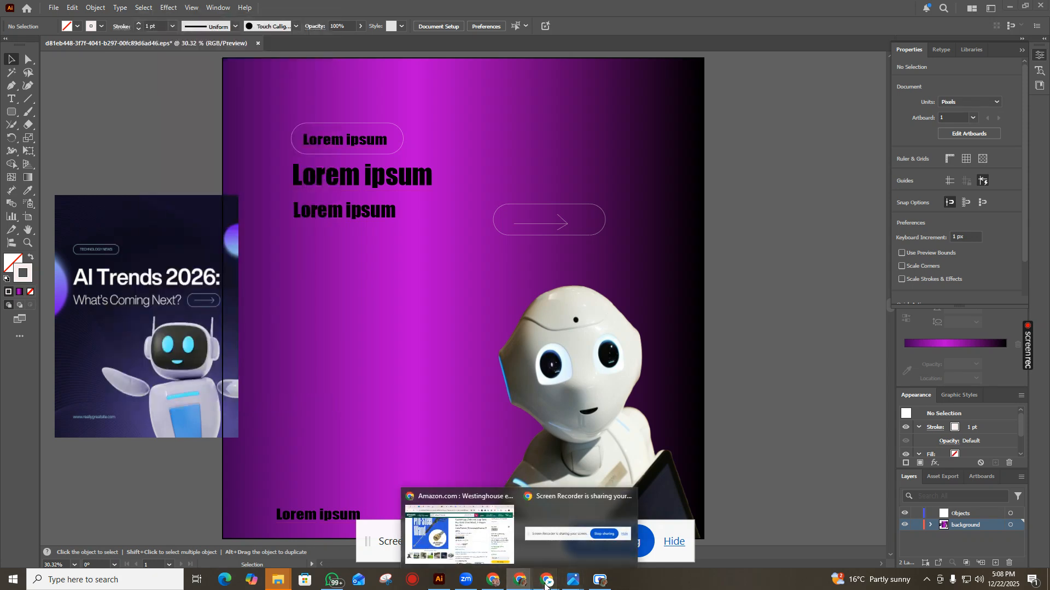
click(530, 539)
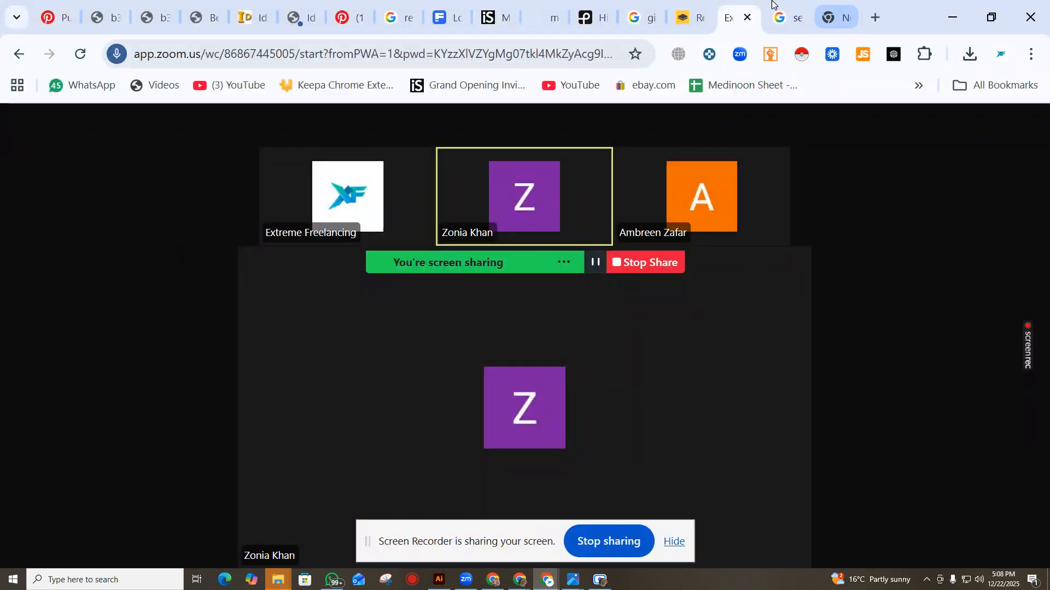
click(496, 6)
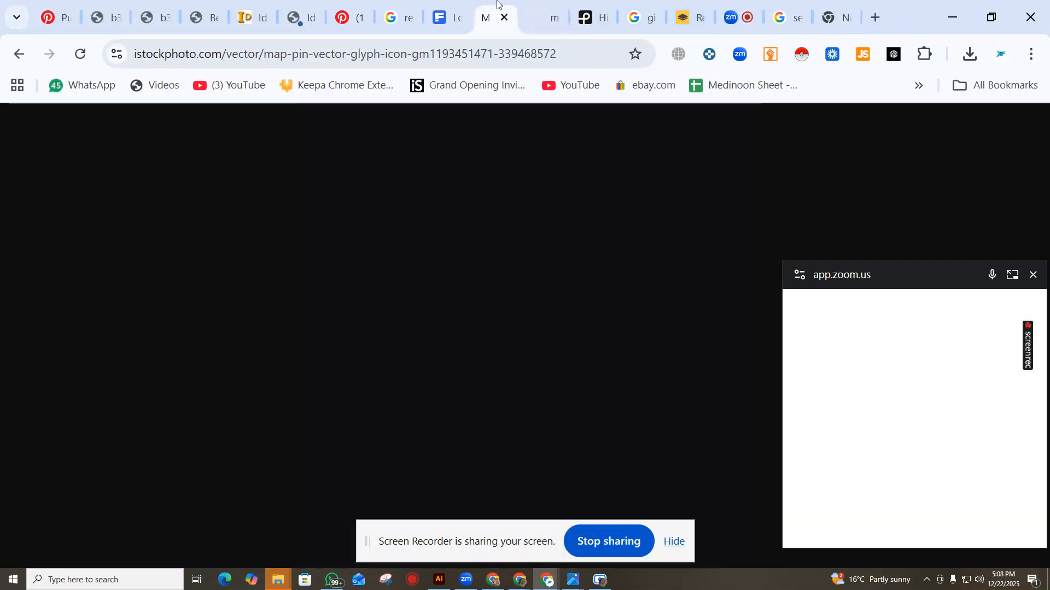
scroll(420, 197, up, 5)
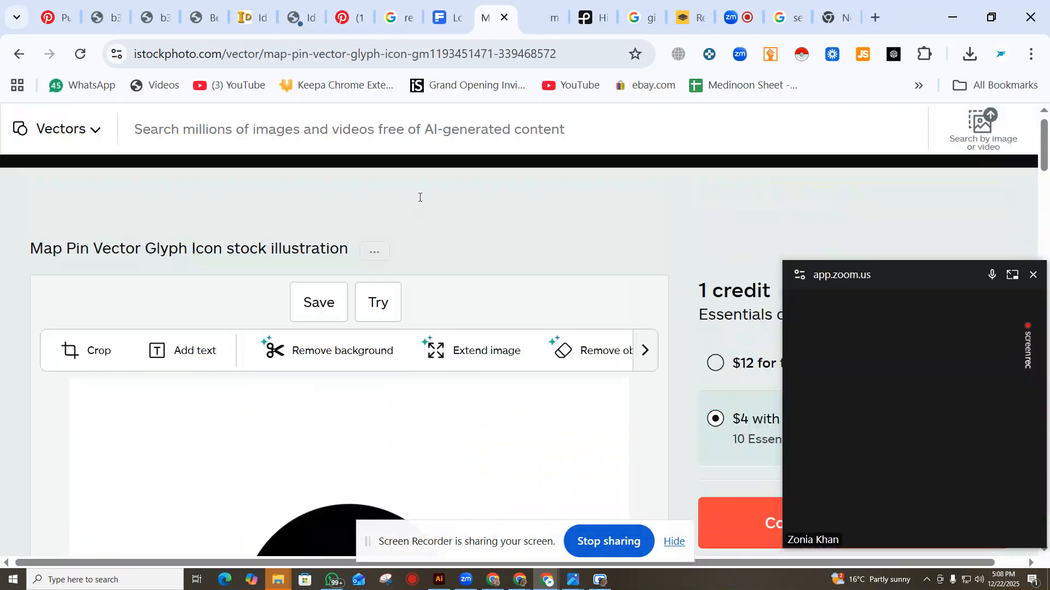
click(257, 200)
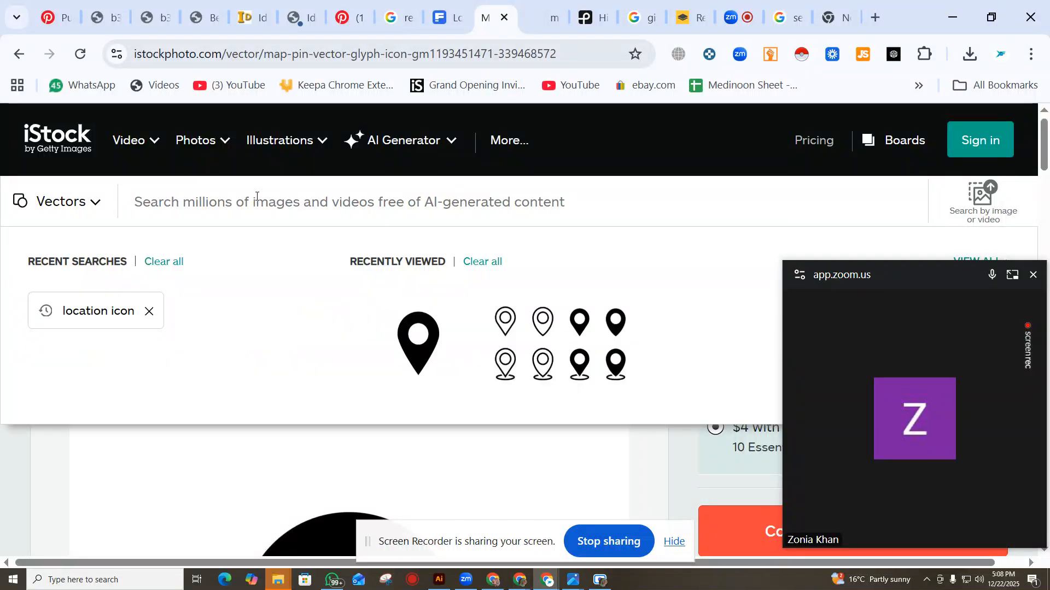
text(arro)
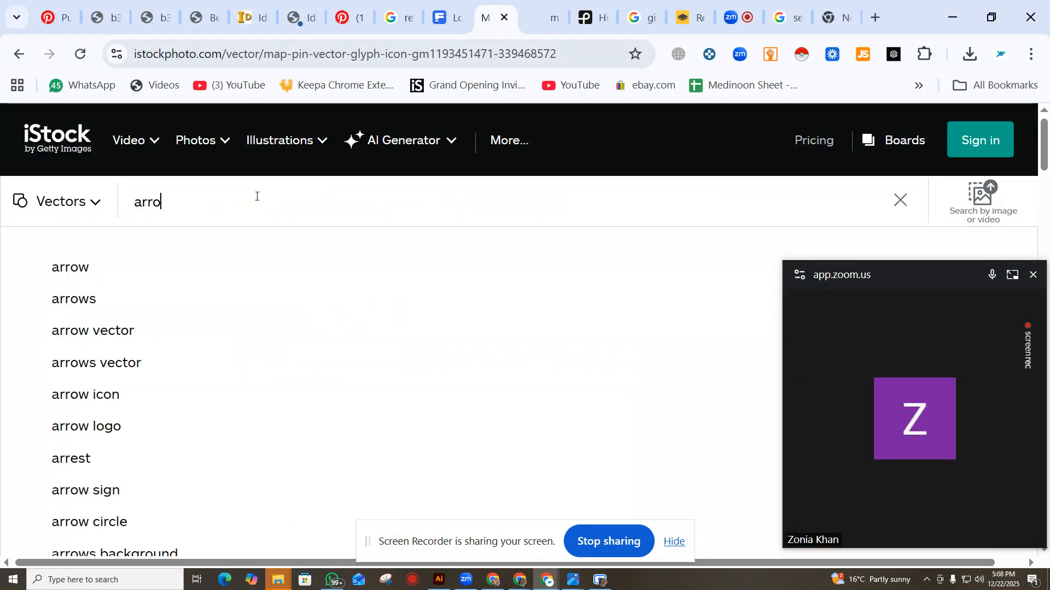
text(w sign)
key(Return)
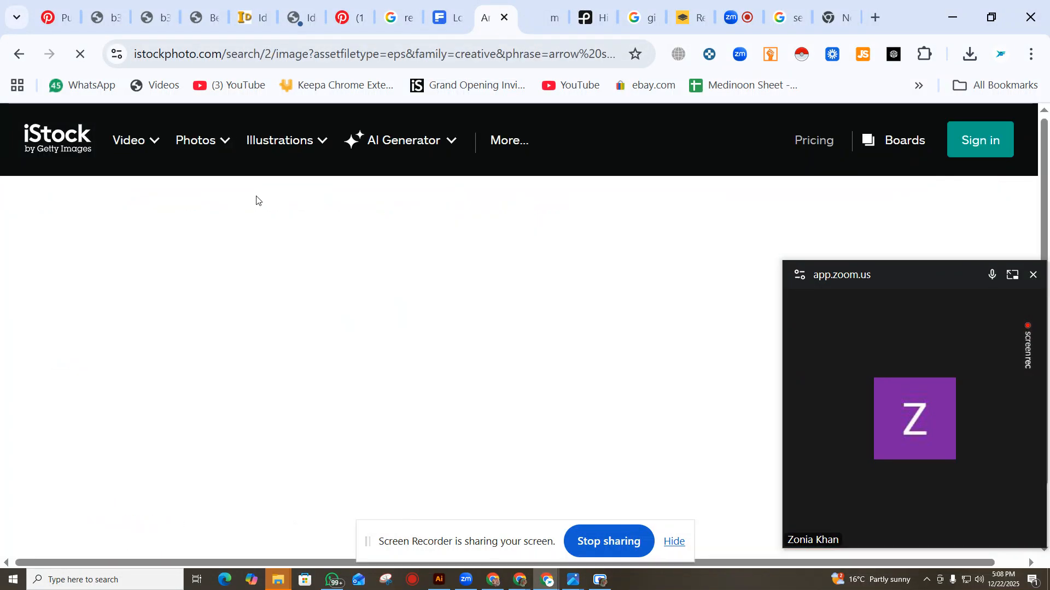
Open the circle arrow next button illustration from the results and copy its image.
scroll(477, 405, down, 4)
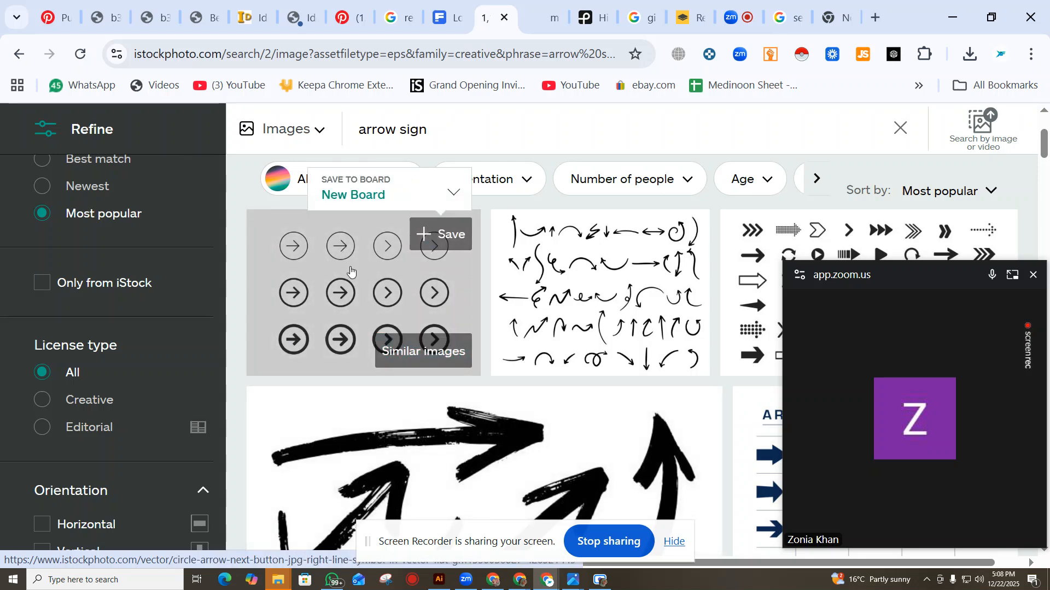
click(349, 265)
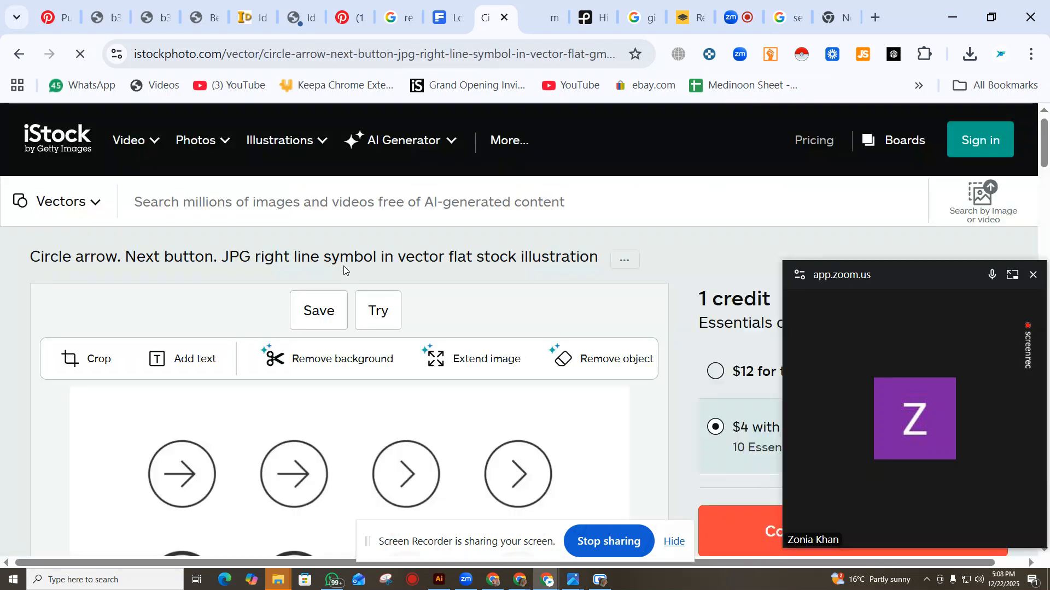
right_click(346, 452)
click(407, 315)
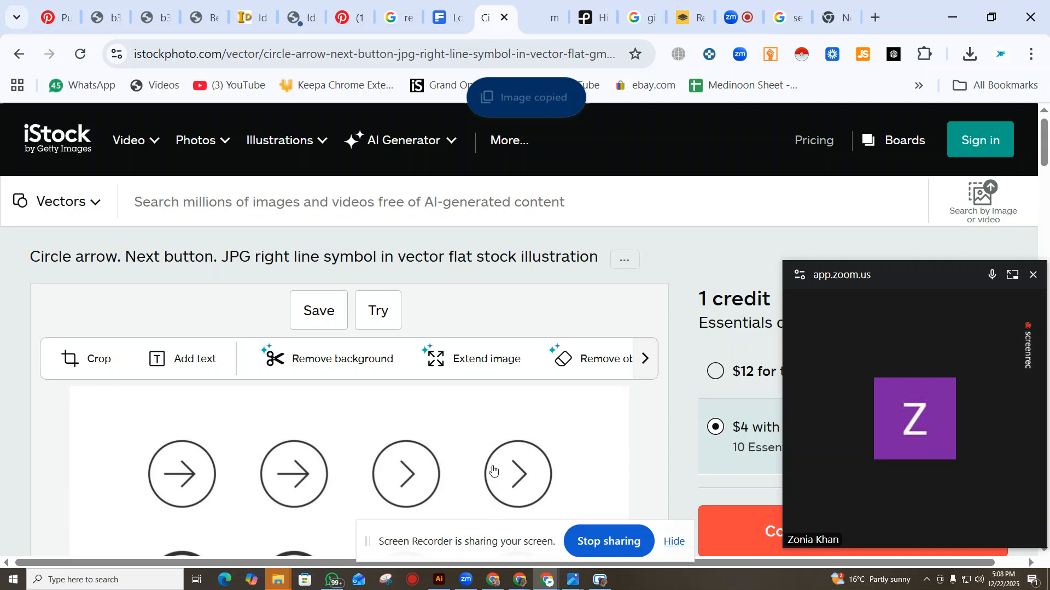
Return to Illustrator, paste the arrow image, run Image Trace on it and expand the tracing.
click(439, 580)
right_click(395, 225)
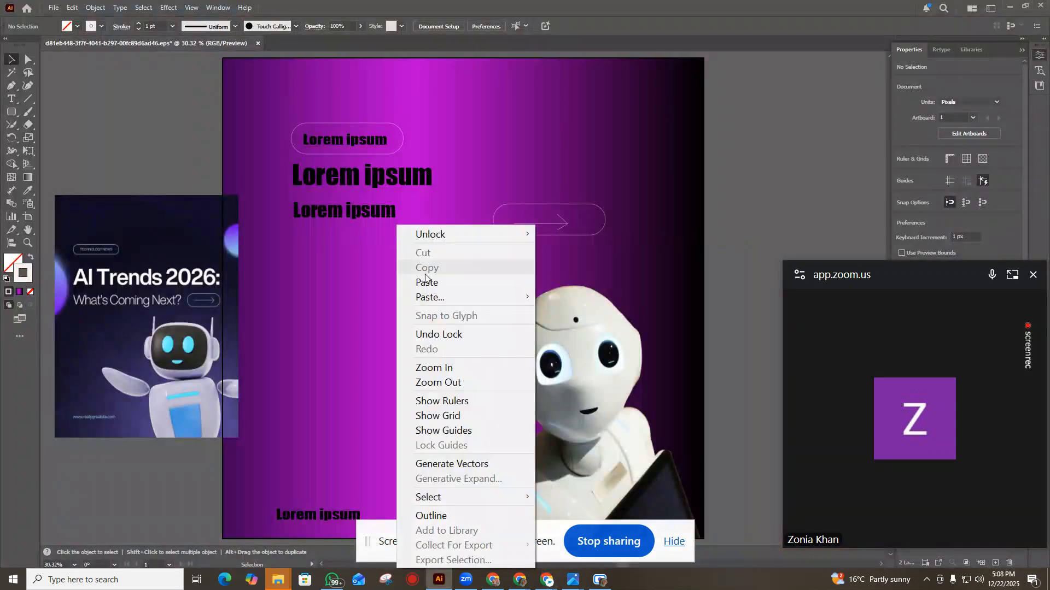
click(410, 281)
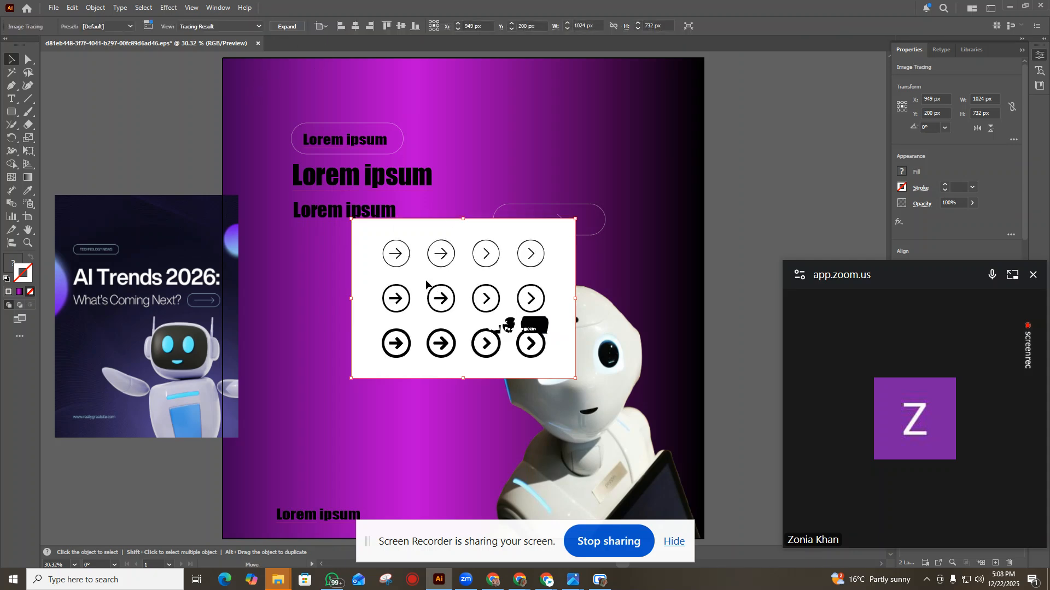
click(286, 26)
click(294, 26)
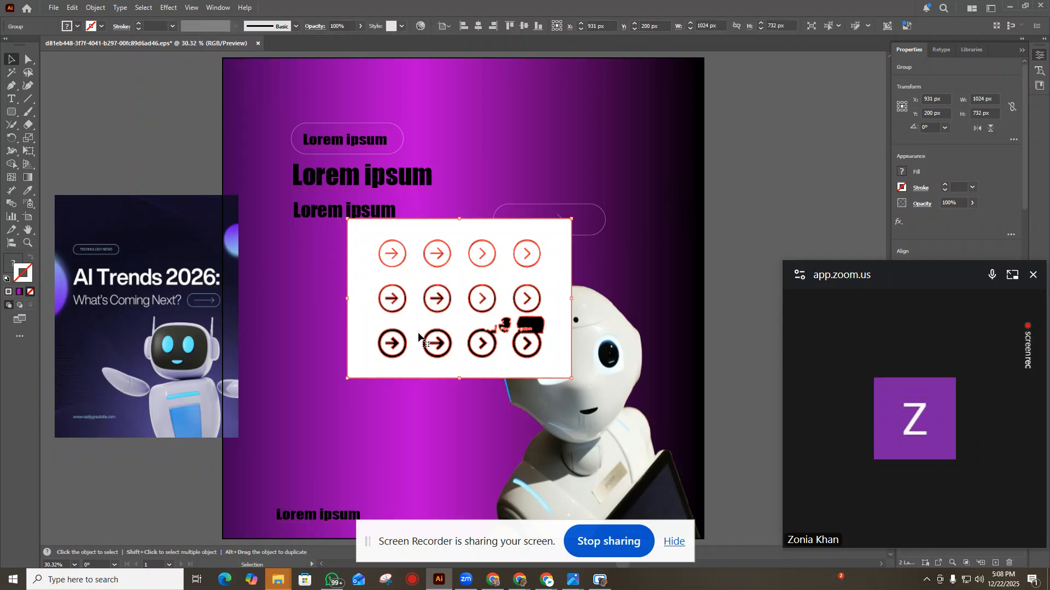
Ungroup the traced arrow sheet and move its first thin arrow out to just above the pill-shaped arrow button.
drag(407, 325, 354, 343)
right_click(353, 342)
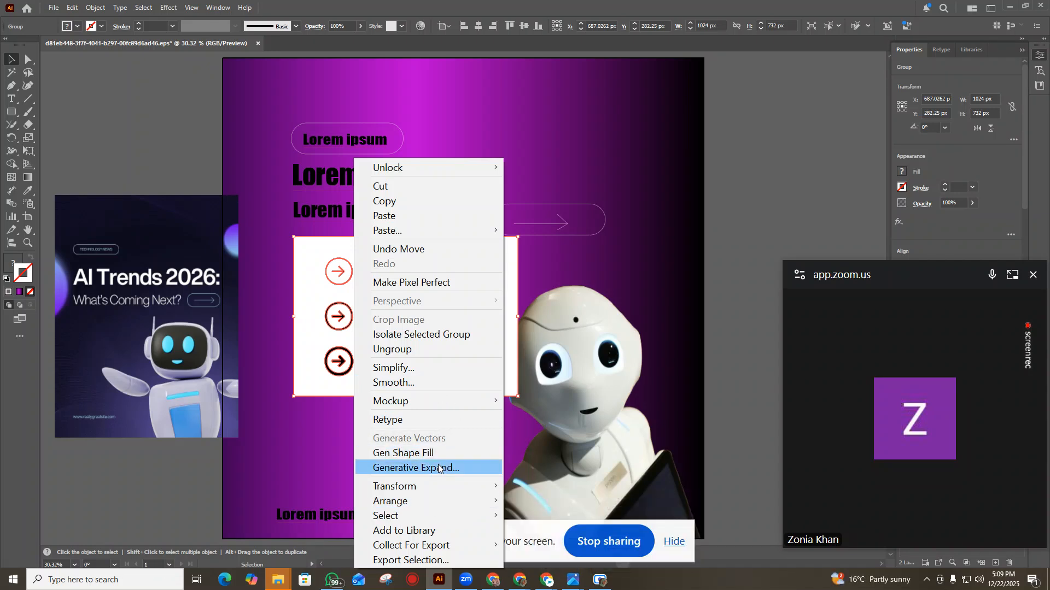
click(456, 355)
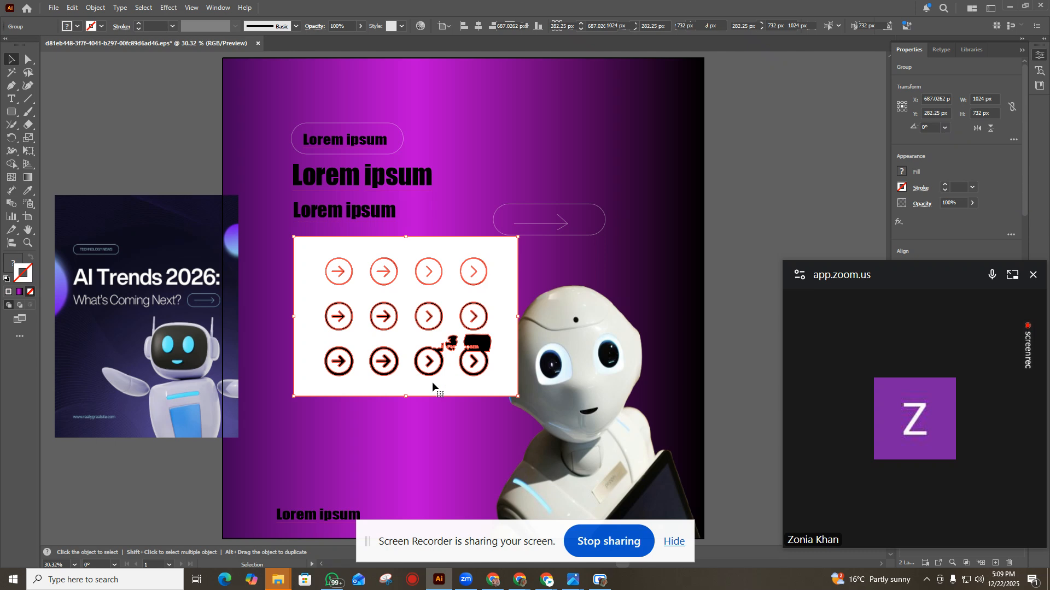
click(286, 267)
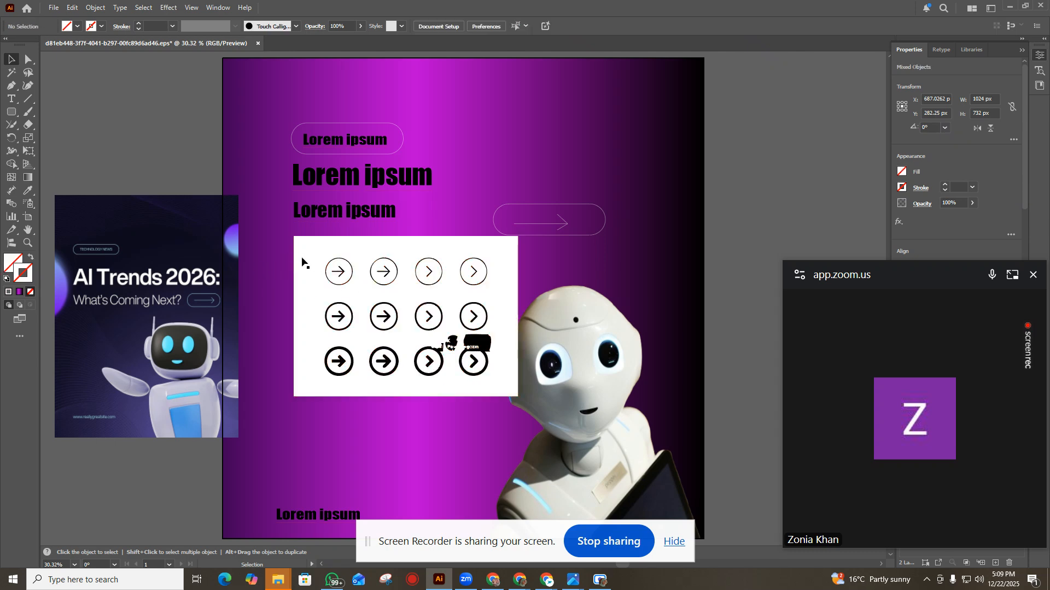
click(337, 273)
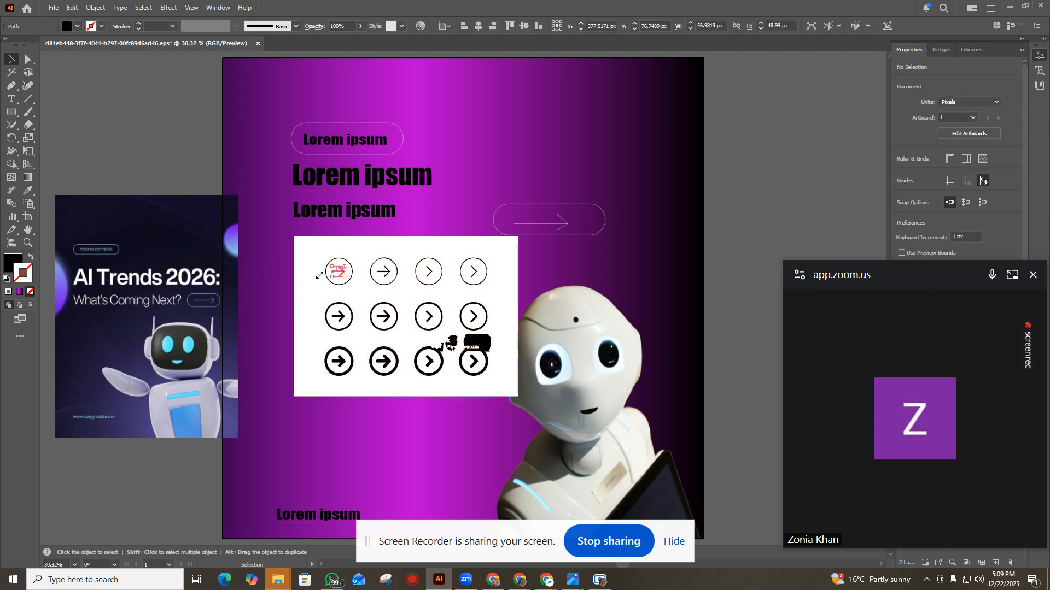
drag(328, 269, 519, 177)
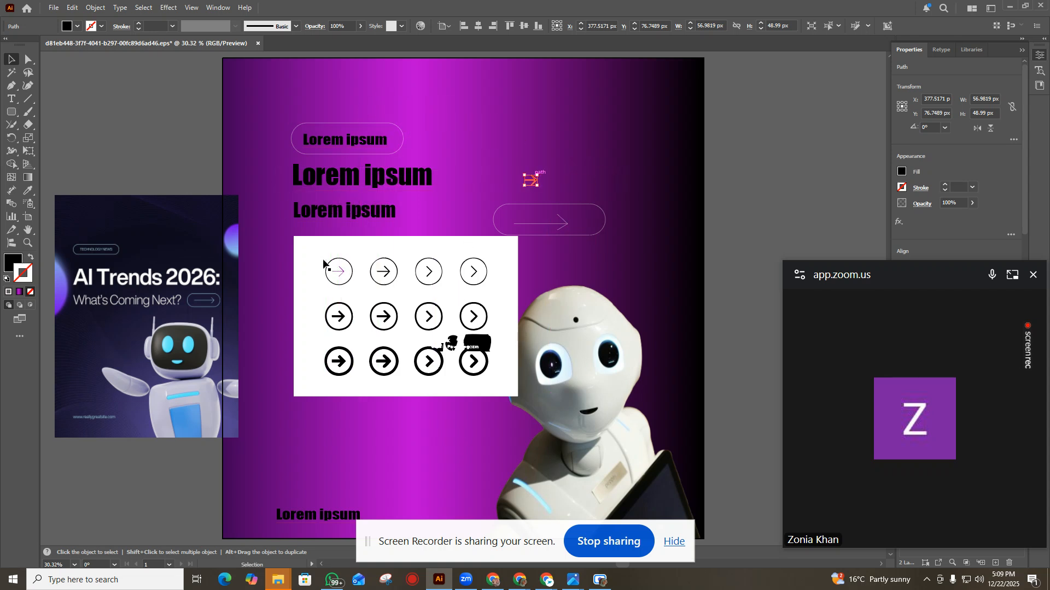
Try to delete the rest of the traced arrow sheet with an area selection, and undo the deletion.
drag(287, 247, 500, 401)
key(Delete)
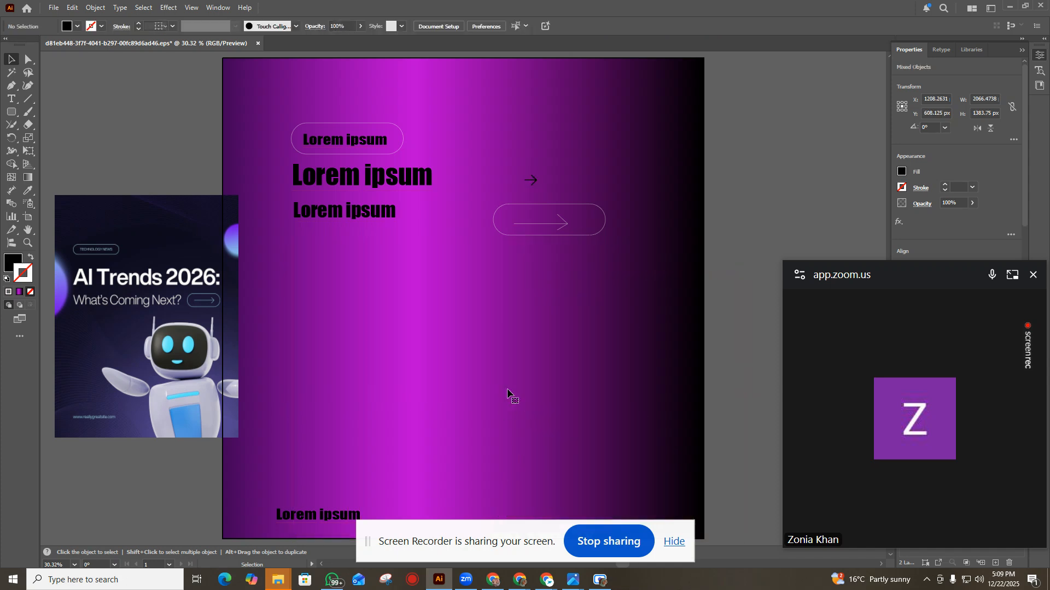
key(ctrl+z)
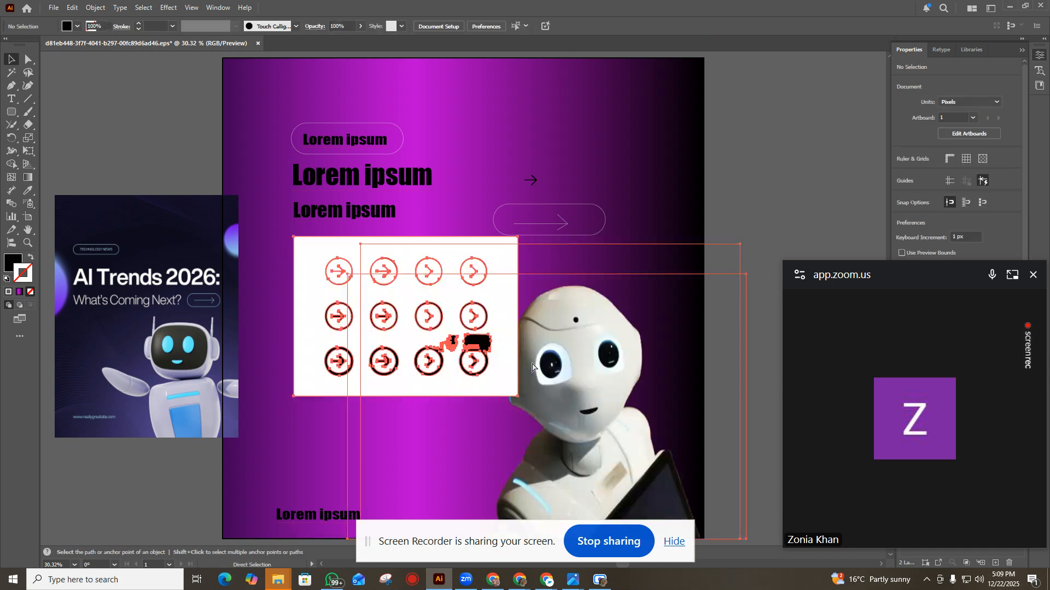
Lock the robot image together with the remaining traced arrow sheet.
key(a)
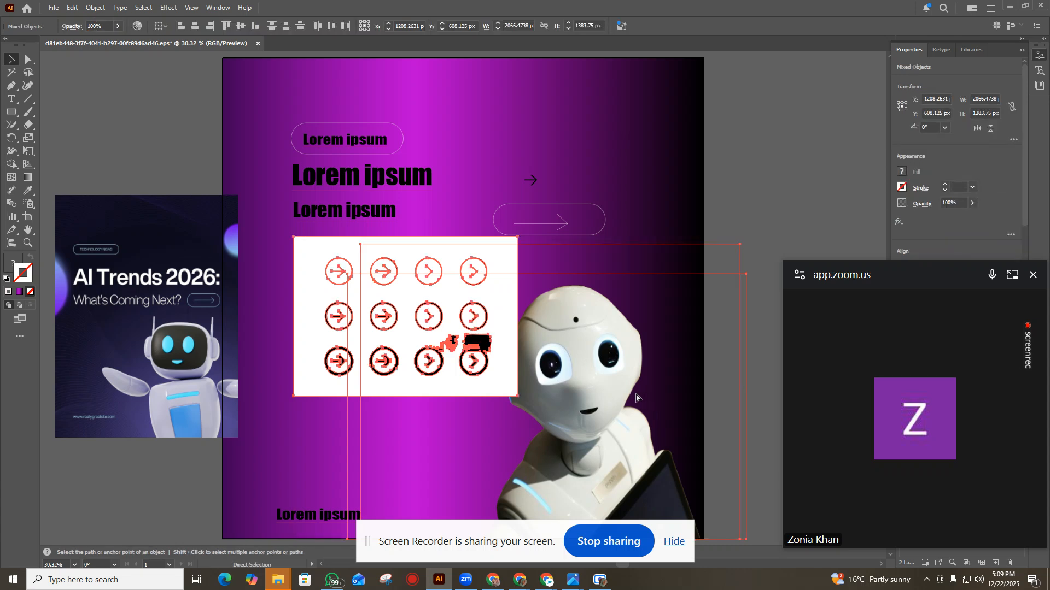
key(v)
key(ctrl+shift+a)
drag(262, 240, 497, 395)
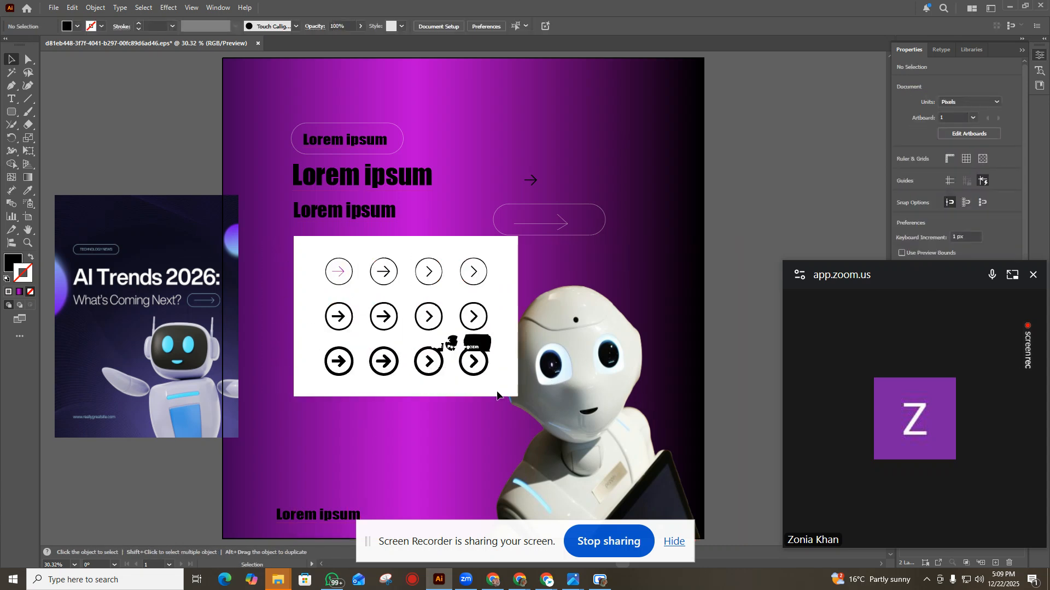
Unlock the compound path forming the traced sheet's white background and delete it.
right_click(496, 353)
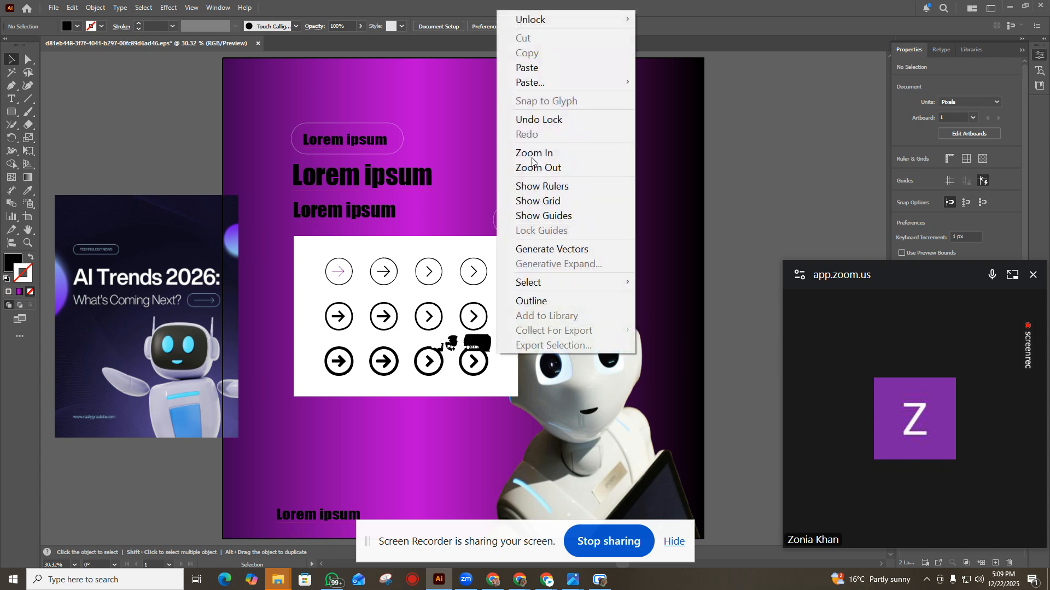
mouse_move(634, 21)
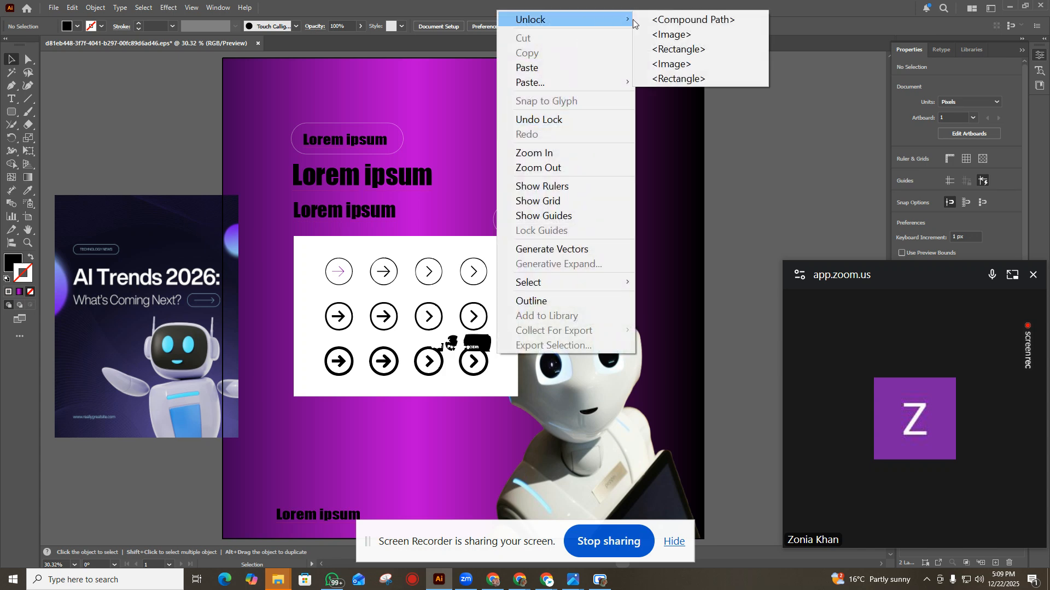
click(711, 23)
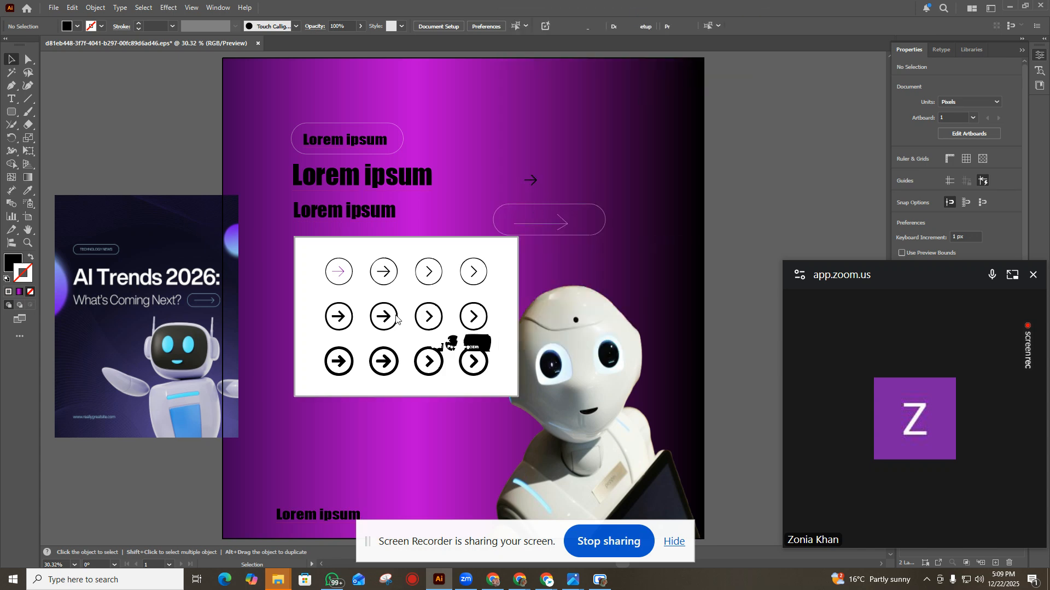
drag(269, 254, 491, 373)
key(Delete)
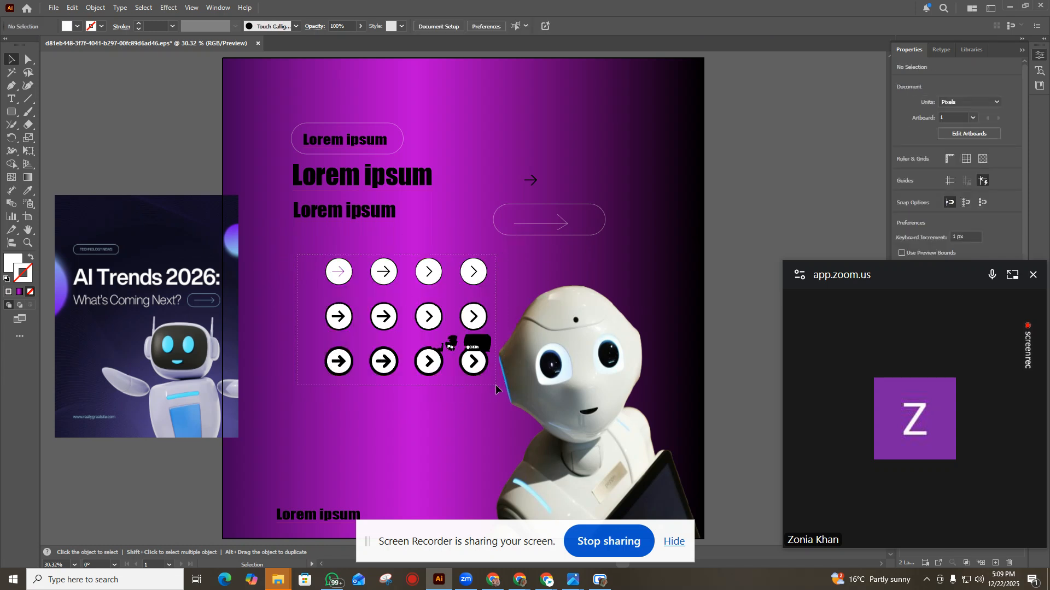
Unlock two compound paths at the bottom row's last arrow icon and delete its circles and the black block above.
right_click(473, 367)
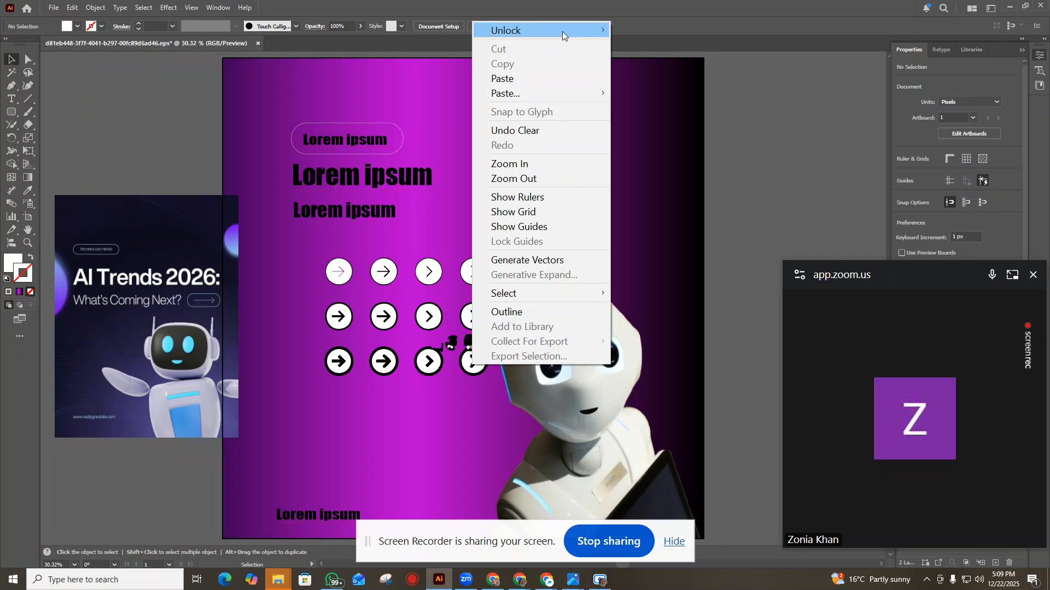
mouse_move(562, 31)
click(667, 46)
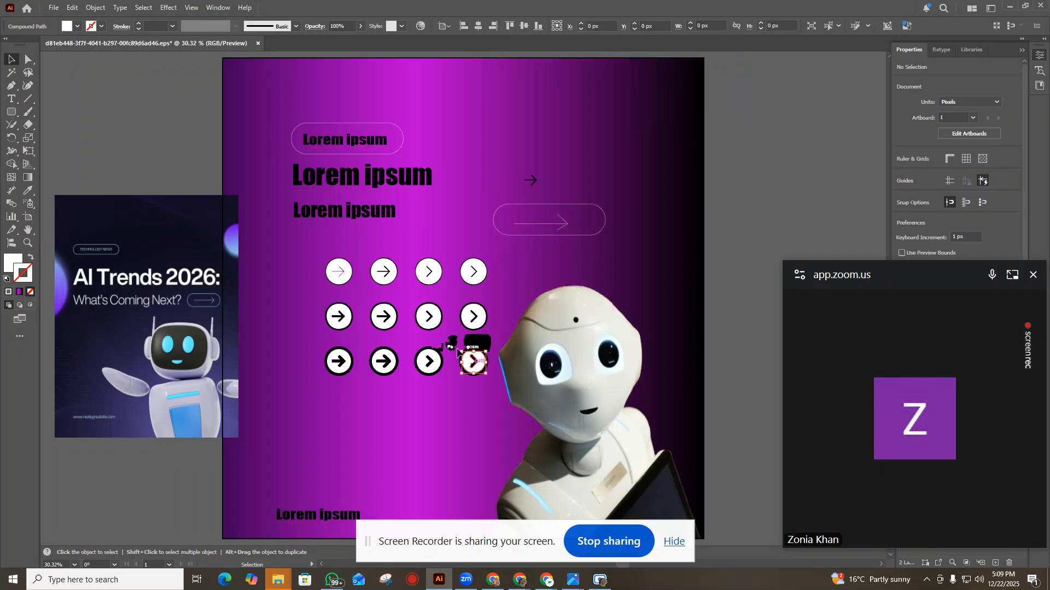
drag(305, 255, 479, 366)
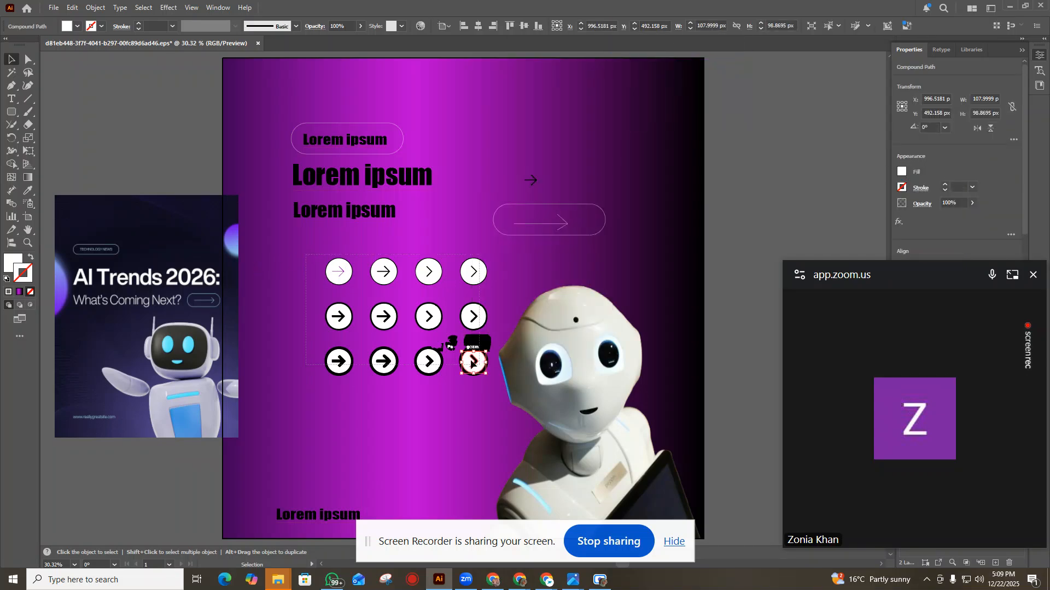
right_click(471, 361)
mouse_move(571, 199)
click(701, 217)
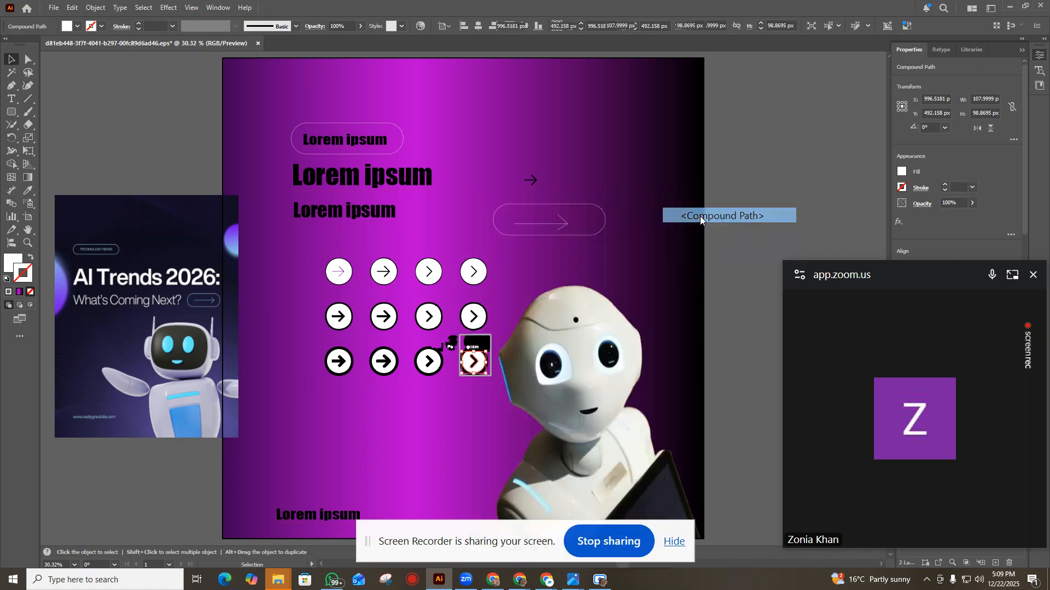
drag(427, 327, 493, 376)
key(Delete)
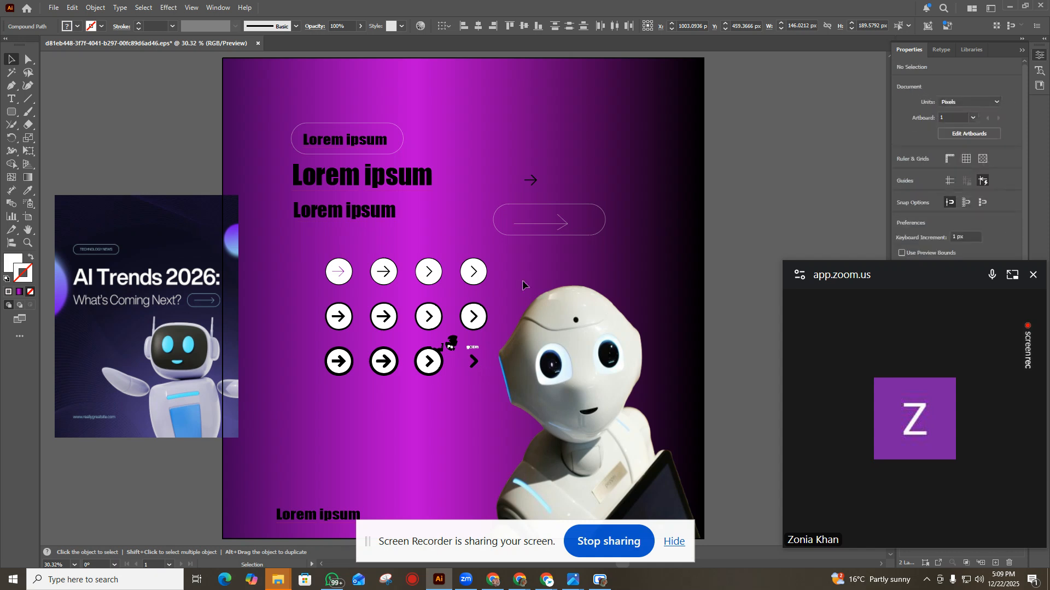
Enlarge the separated thin arrow to about 271 by 107 px and place it over the arrow in the pill-shaped button.
click(530, 180)
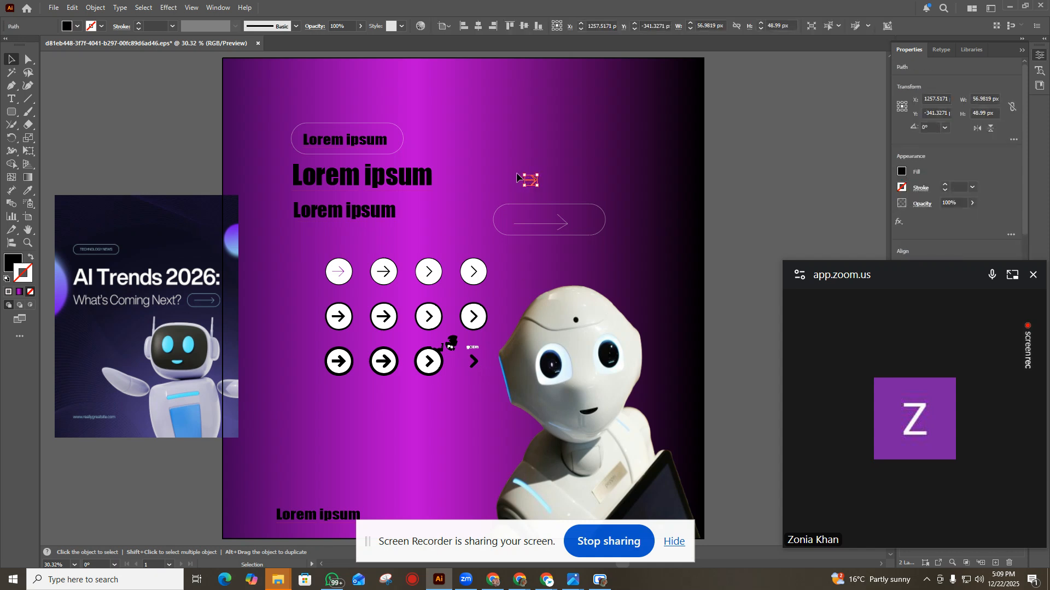
drag(524, 173, 462, 153)
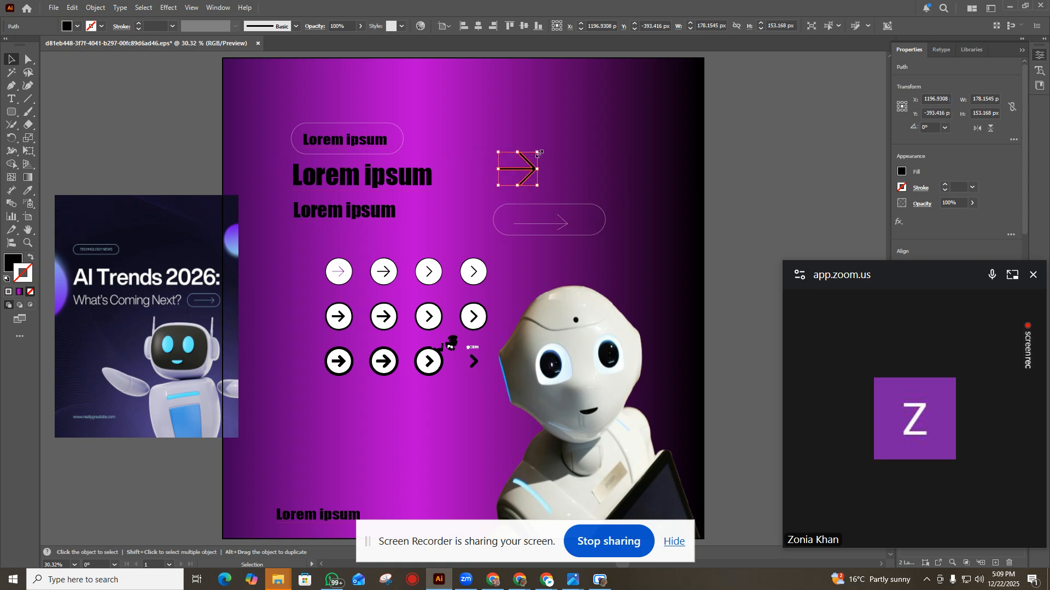
drag(538, 155, 547, 221)
click(529, 147)
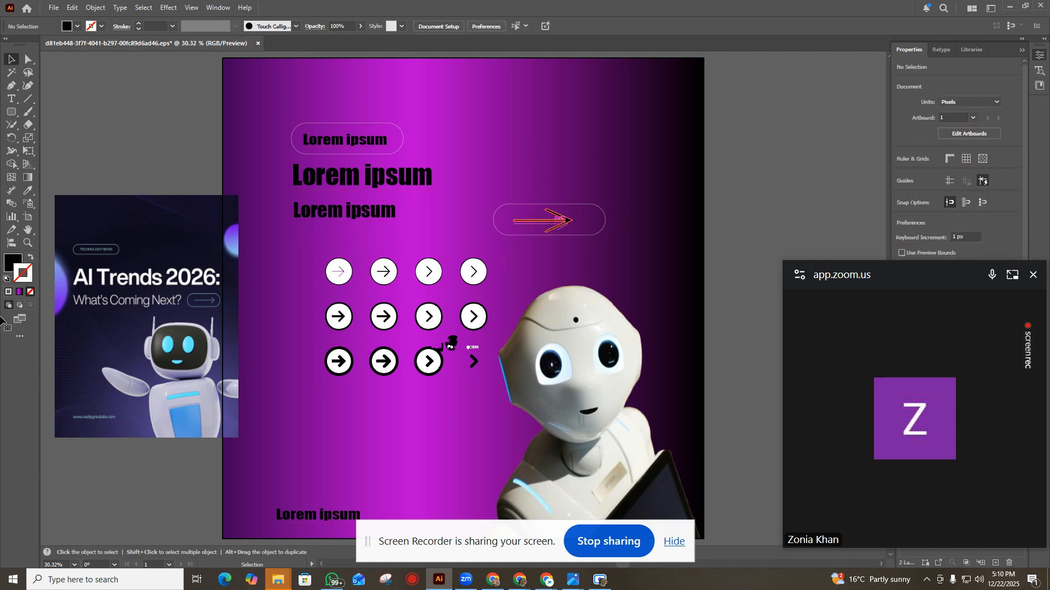
click(30, 259)
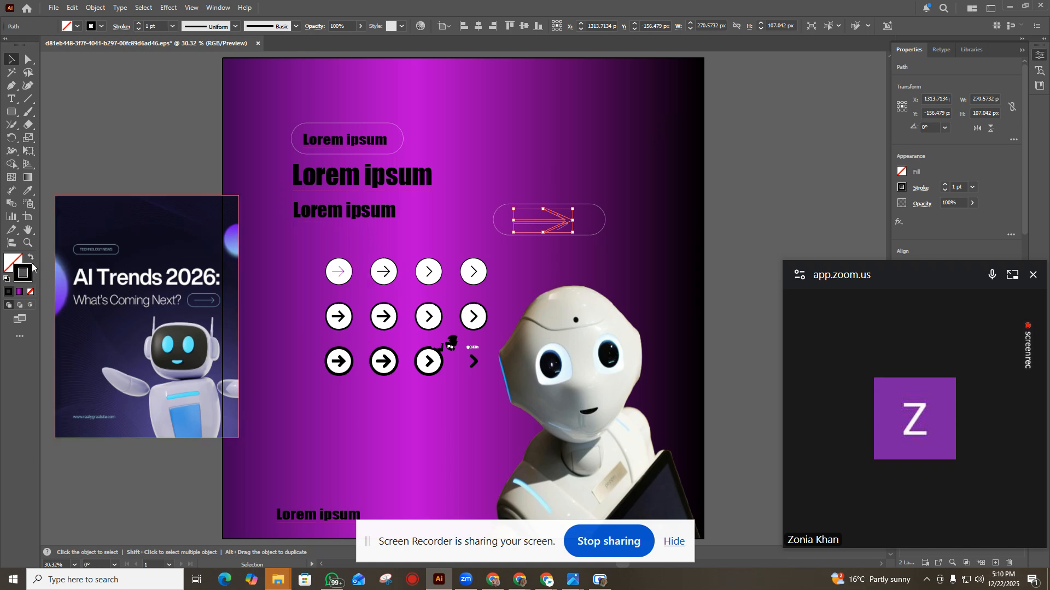
click(32, 257)
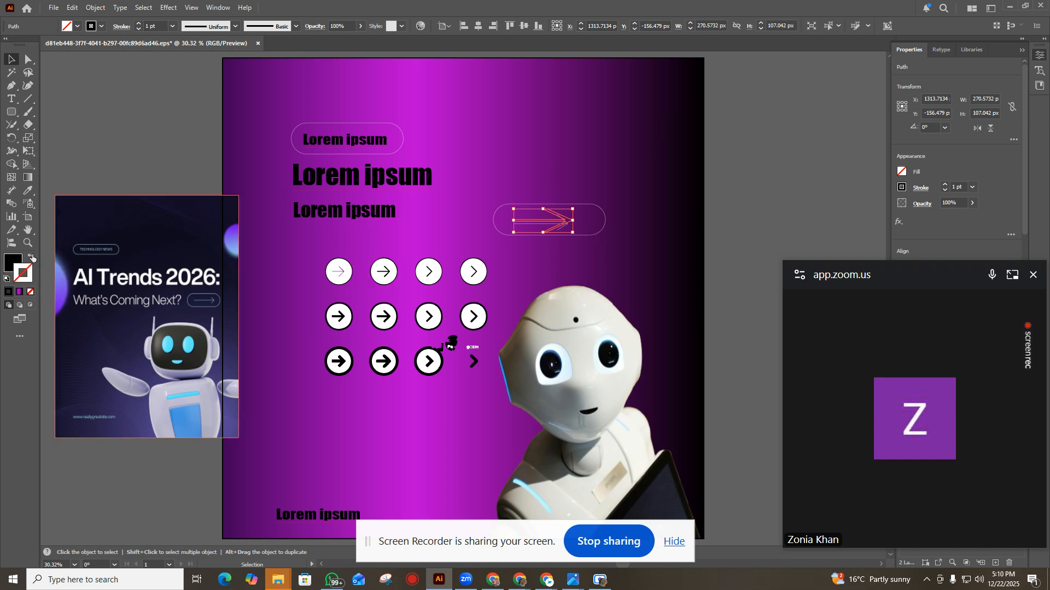
click(634, 162)
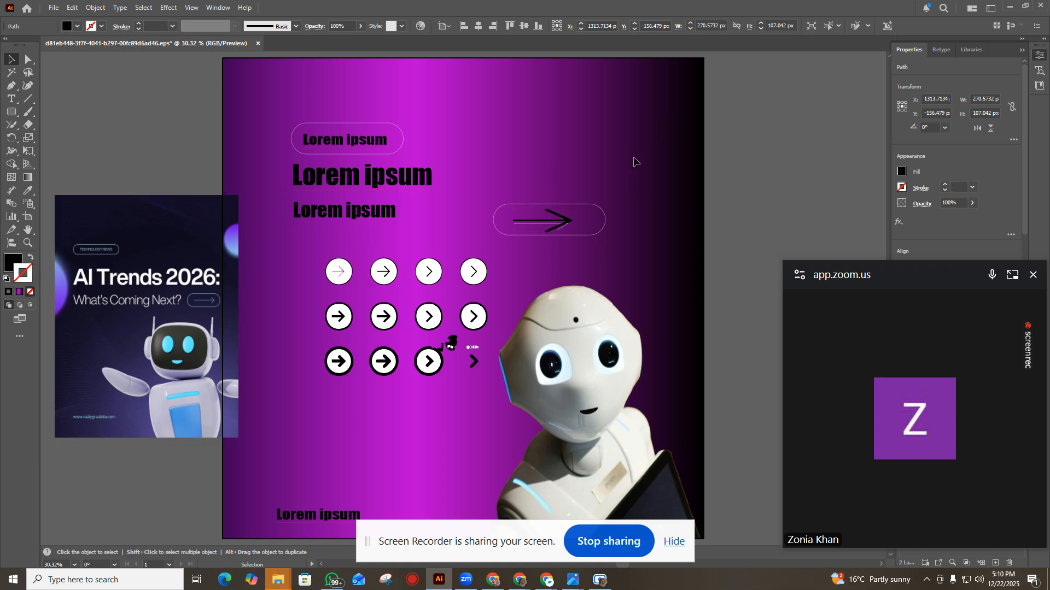
double_click(21, 263)
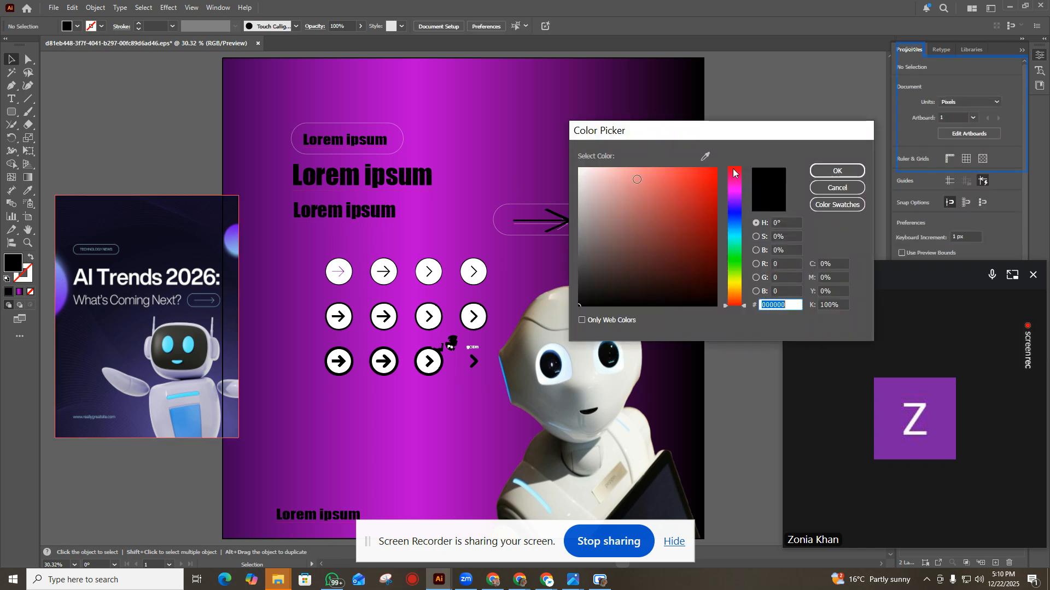
click(577, 171)
click(831, 170)
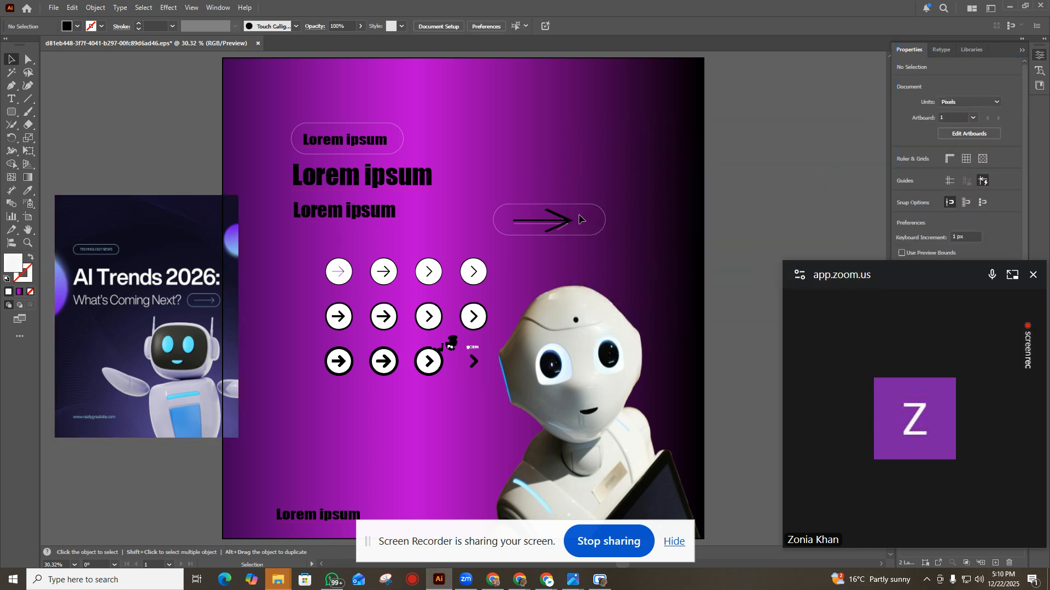
Fill the arrow in the pill-shaped button with near-white and make it slightly smaller.
click(541, 222)
double_click(13, 264)
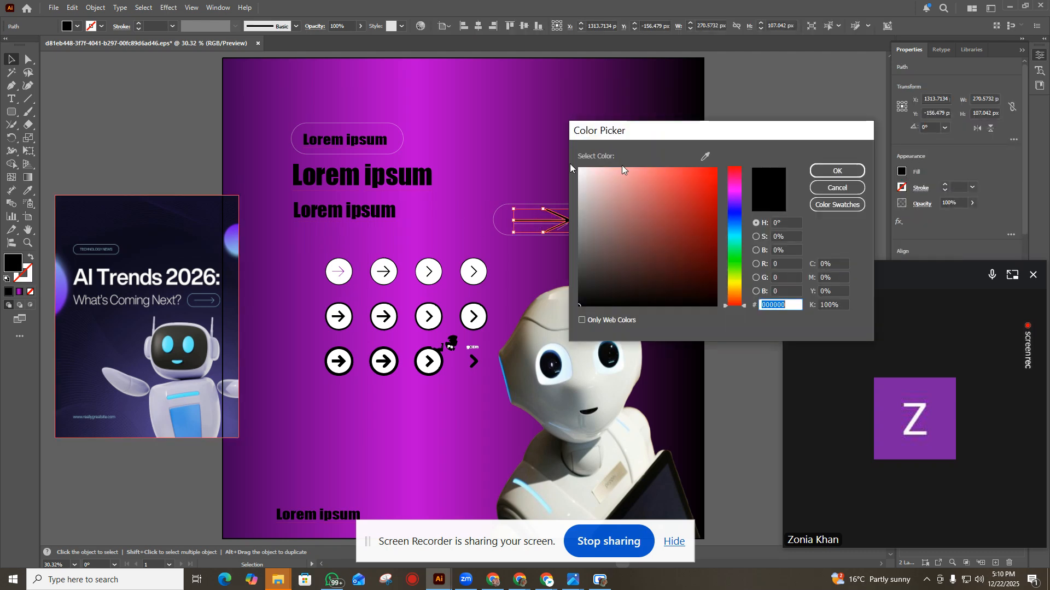
click(583, 170)
click(842, 172)
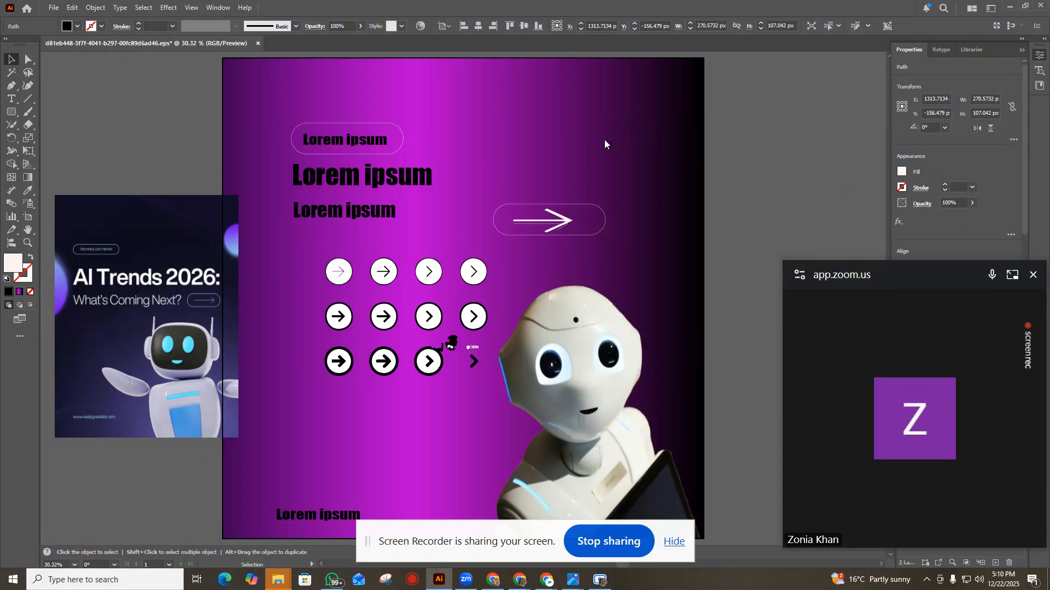
click(568, 223)
drag(574, 208, 569, 209)
click(544, 160)
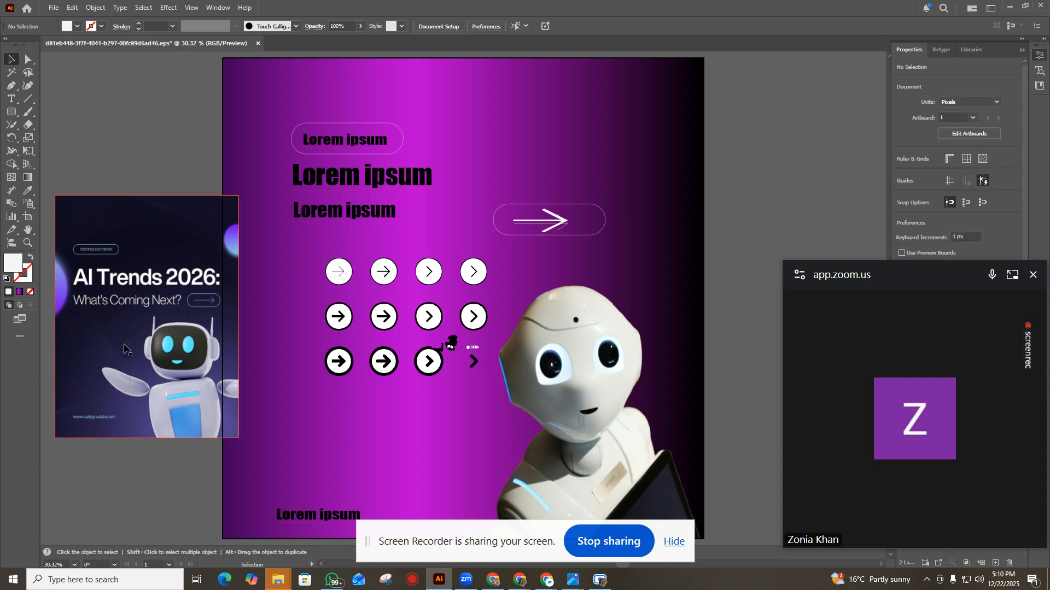
Switch to the iStock page in Chrome and search for "bg rays".
mouse_move(546, 579)
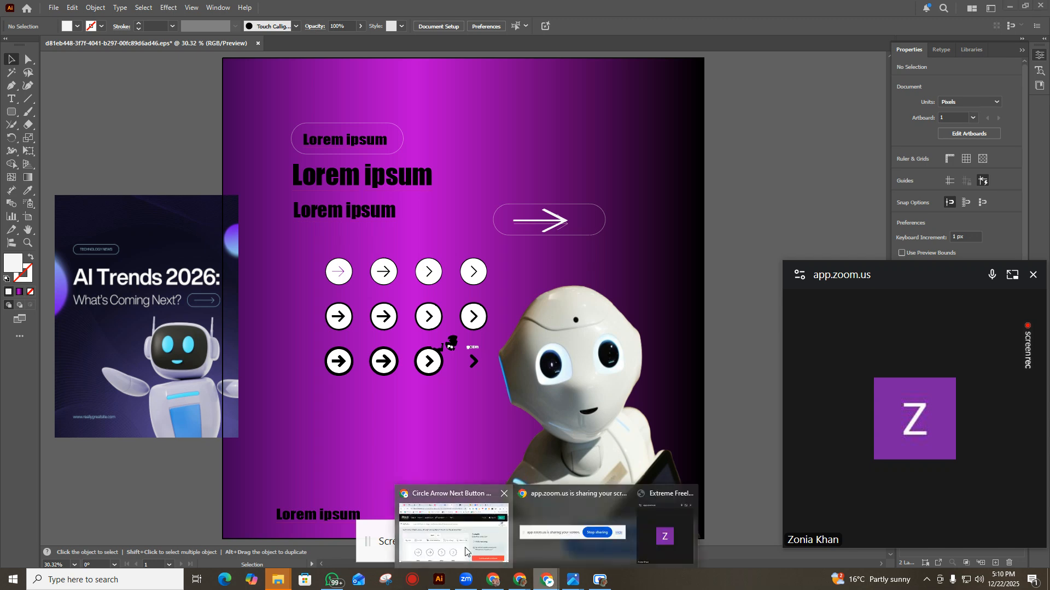
click(452, 525)
click(236, 207)
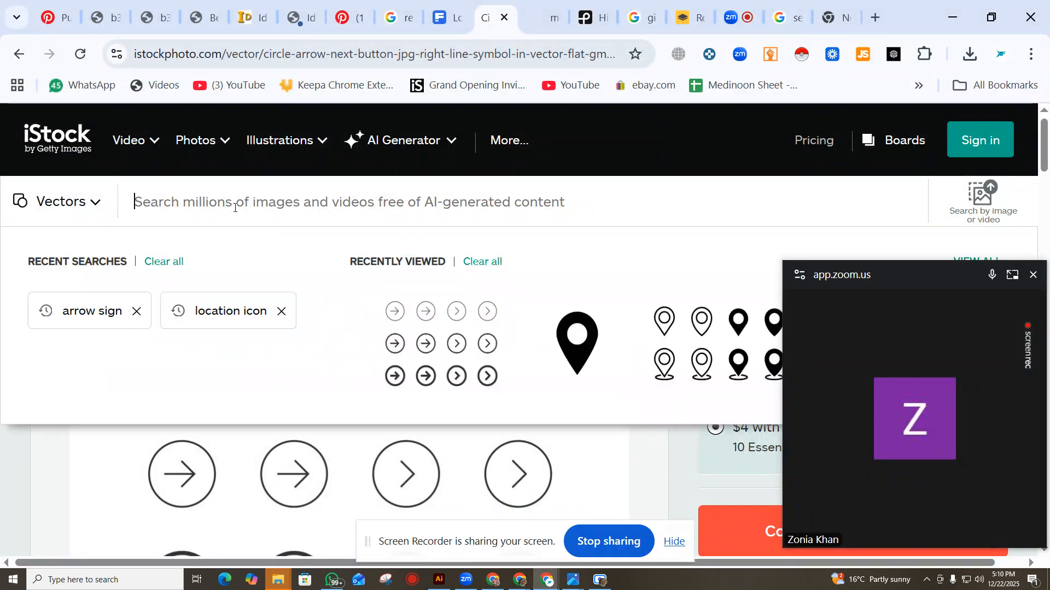
text(bg rayus)
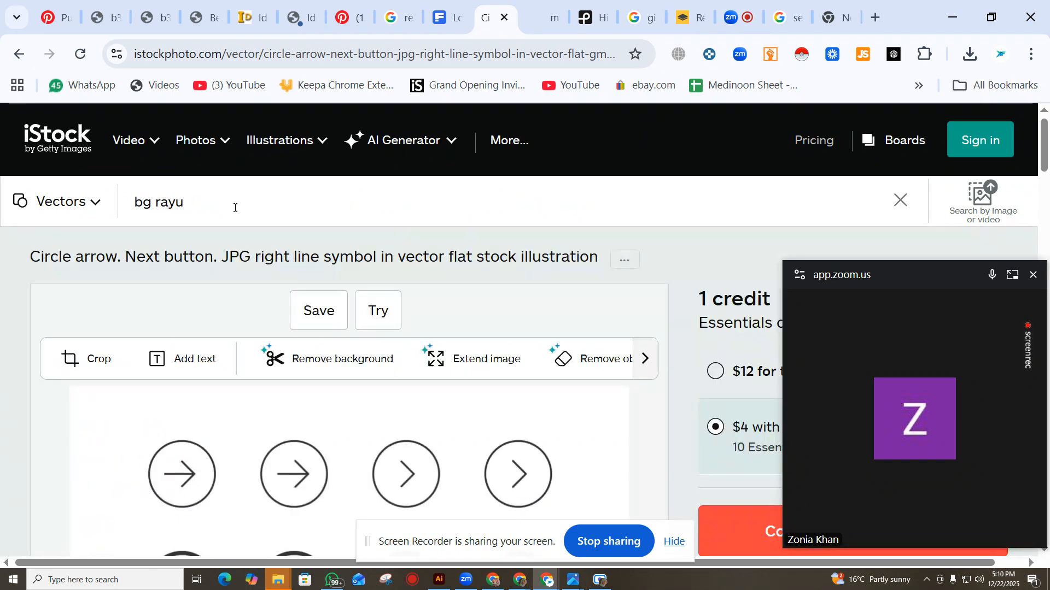
scroll(527, 288, down, 5)
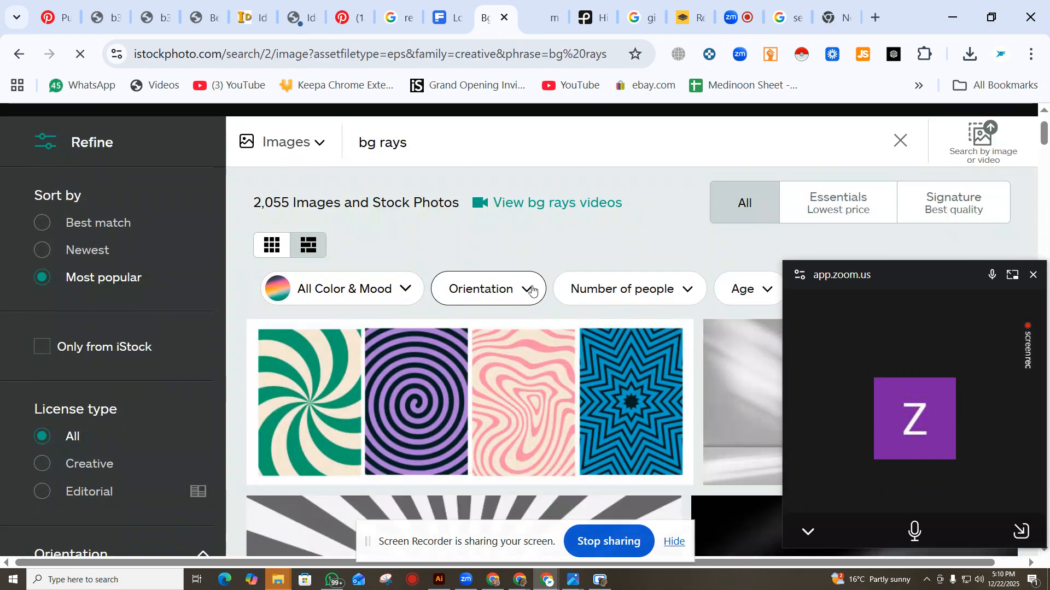
scroll(566, 224, down, 10)
scroll(708, 263, up, 15)
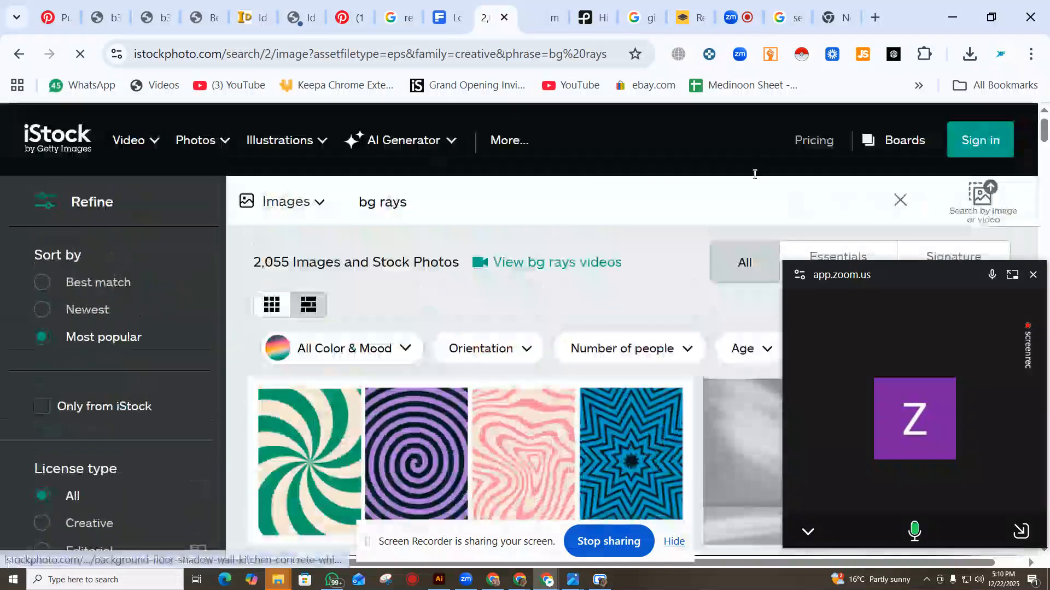
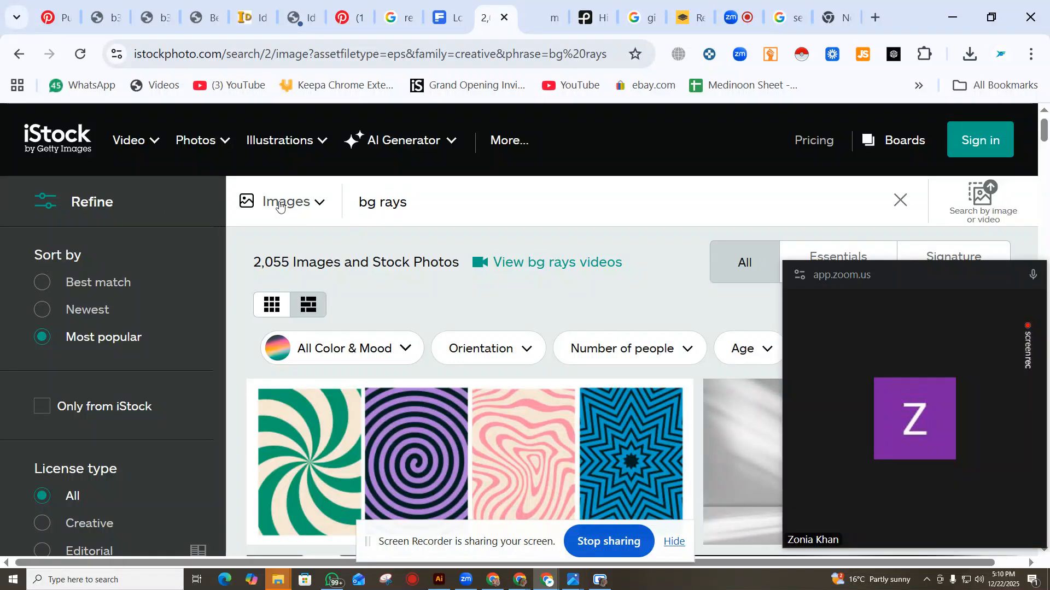
Limit the "bg rays" results to vectors and look through them for a suitable ray background.
click(280, 202)
click(304, 355)
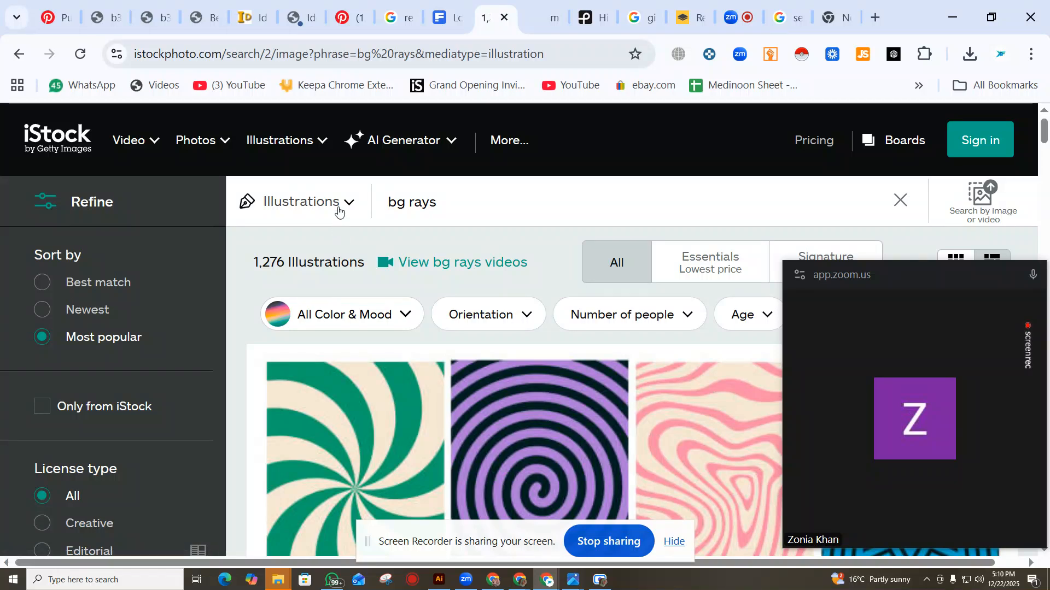
click(344, 203)
click(308, 389)
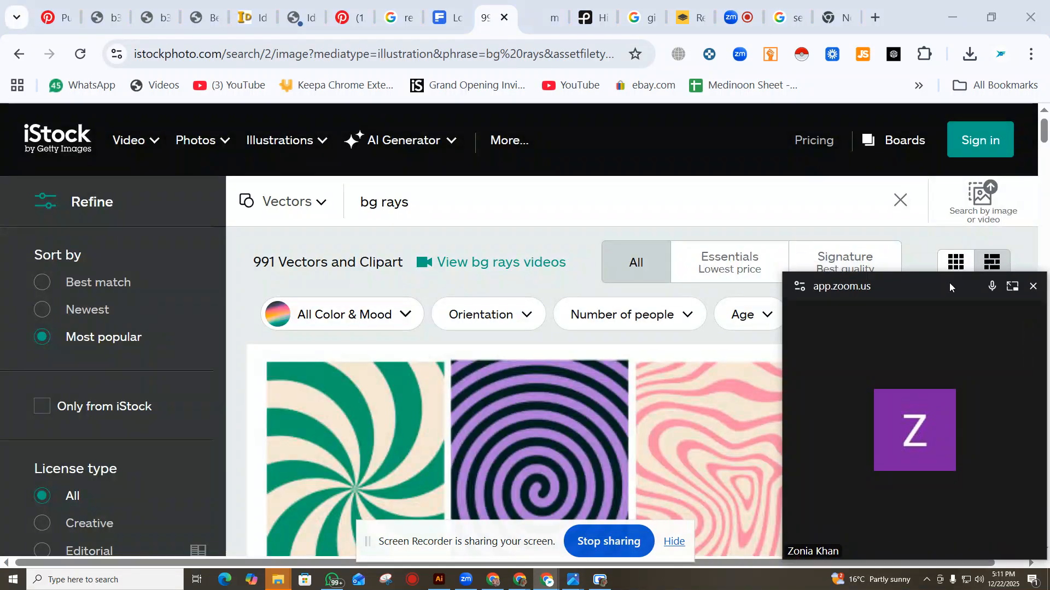
drag(944, 274, 1047, 284)
scroll(593, 287, down, 10)
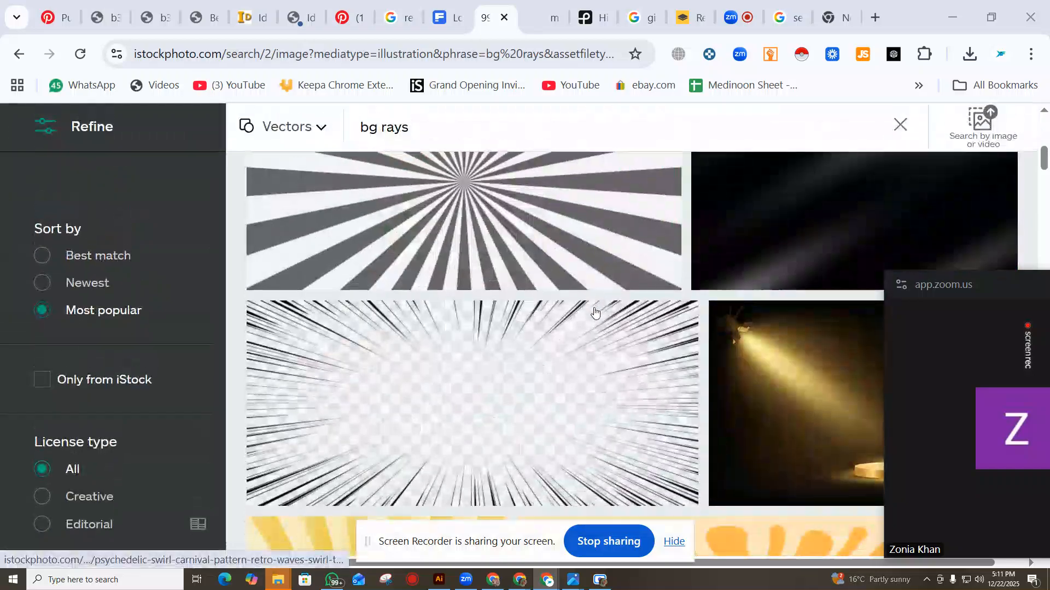
scroll(588, 303, down, 15)
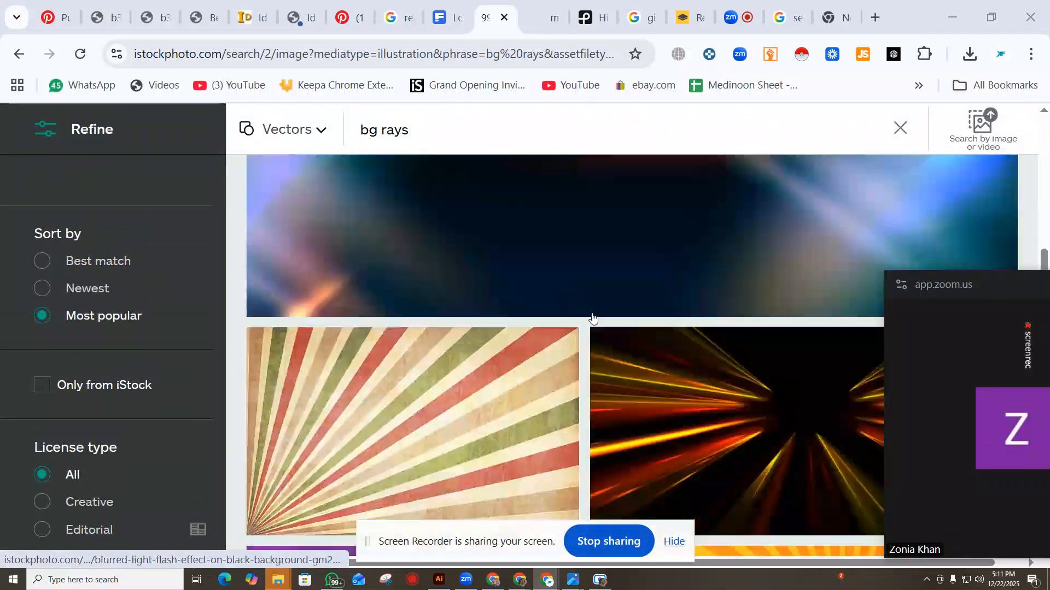
scroll(604, 363, down, 11)
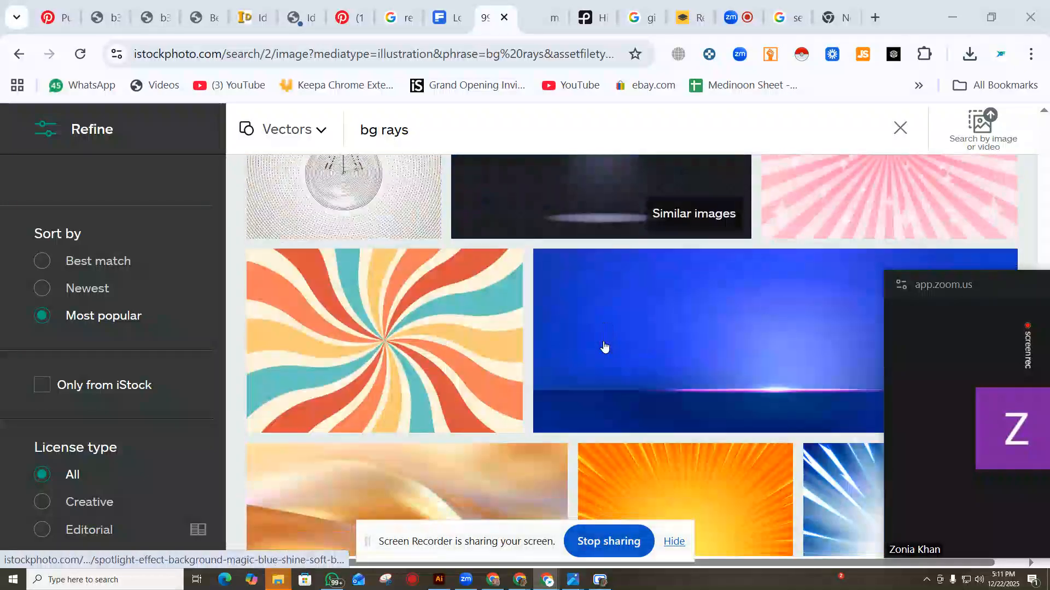
scroll(604, 347, up, 12)
scroll(606, 344, up, 10)
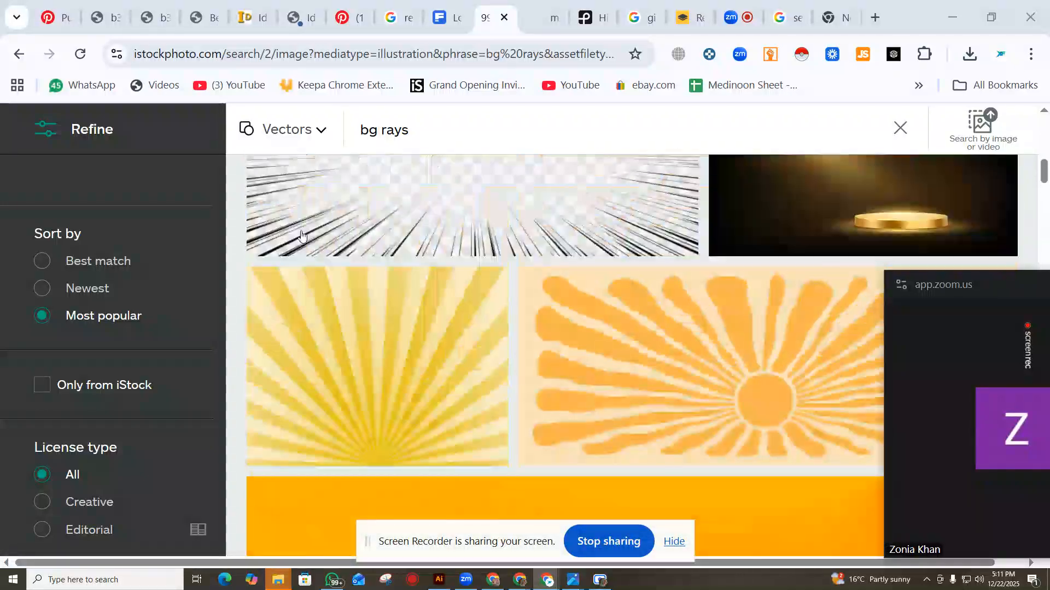
Change the search to "circular bg rays" and look through the vector results.
click(361, 128)
text(circ)
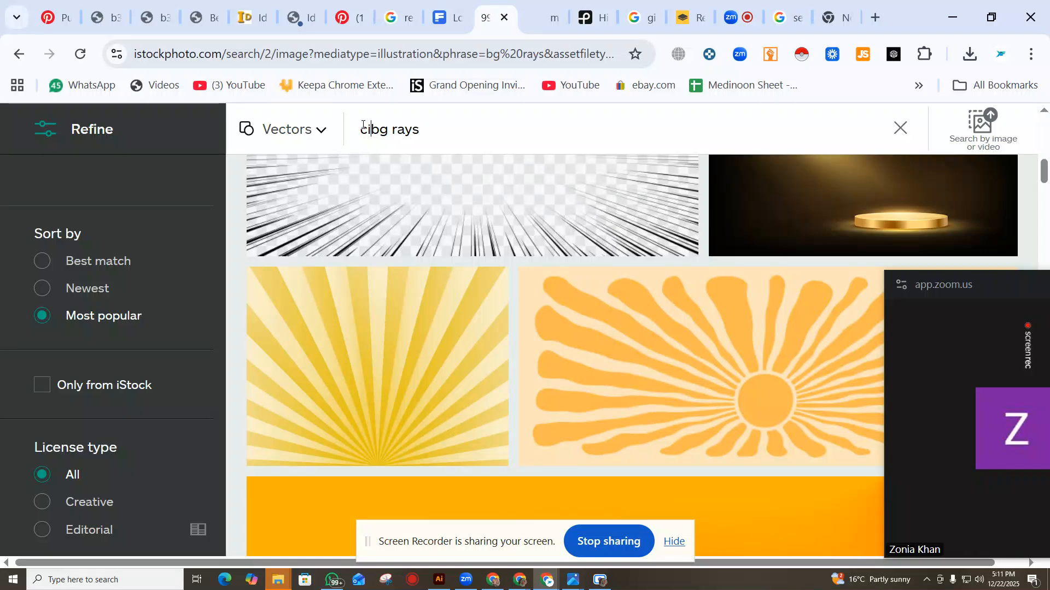
text(ular)
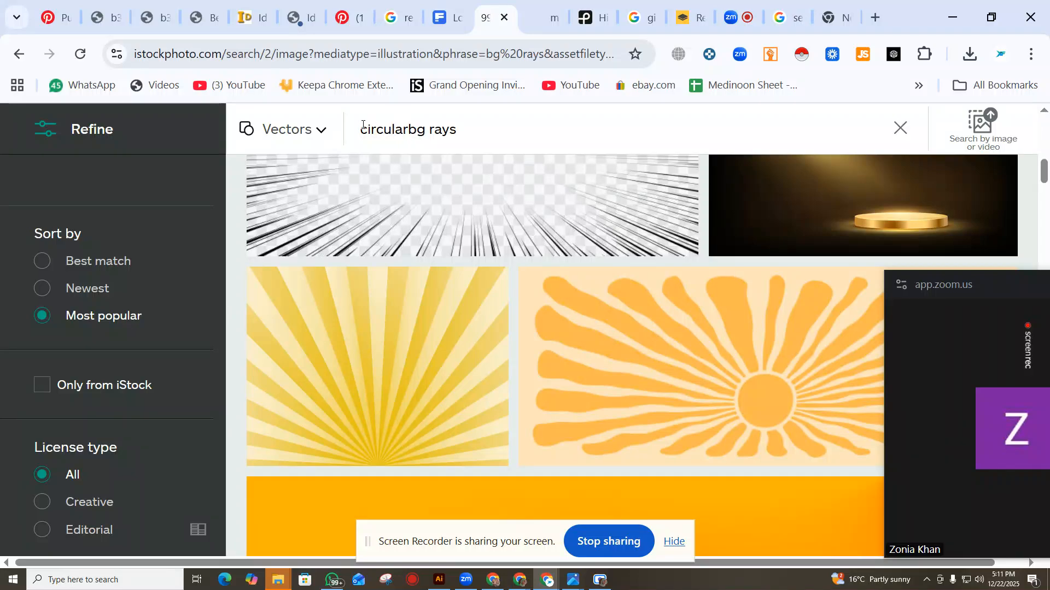
key(Return)
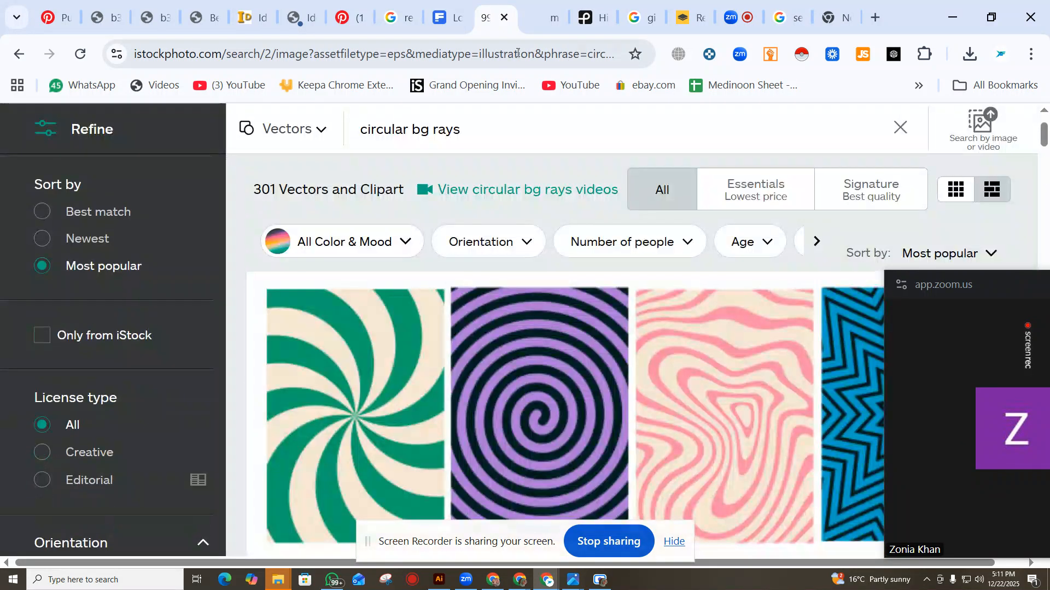
scroll(618, 340, down, 8)
scroll(618, 340, down, 10)
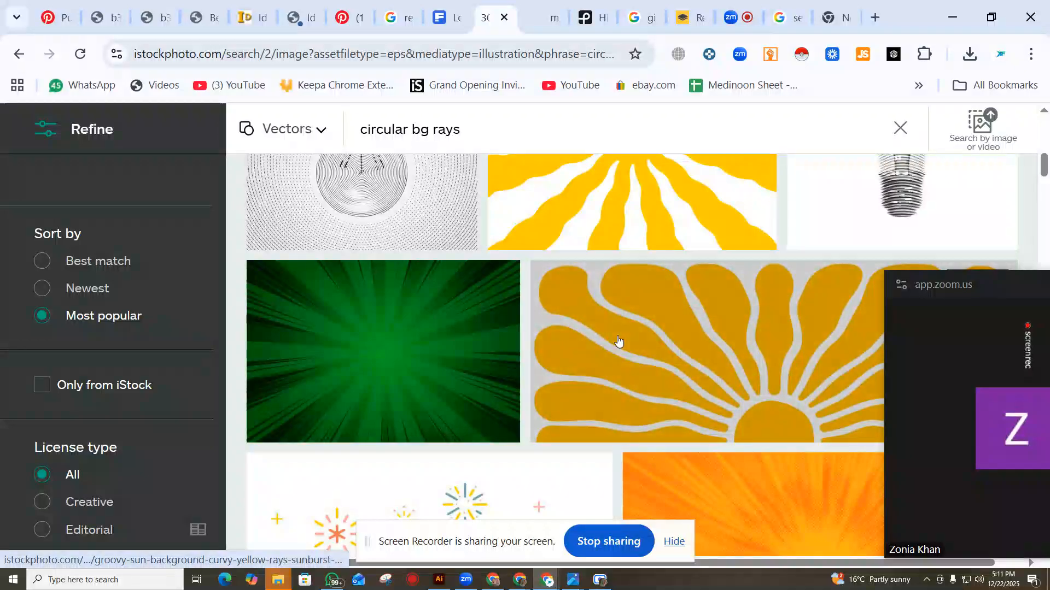
scroll(640, 371, up, 15)
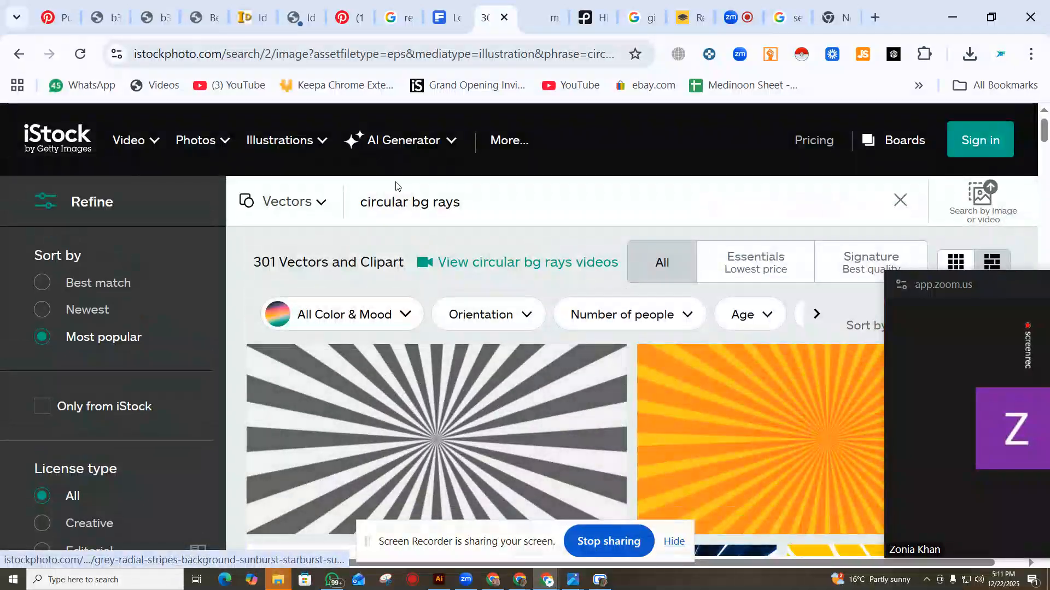
Change the iStock vector search to "geometric pattern" and look through the results for a suitable background.
double_click(401, 197)
key(ctrl+a)
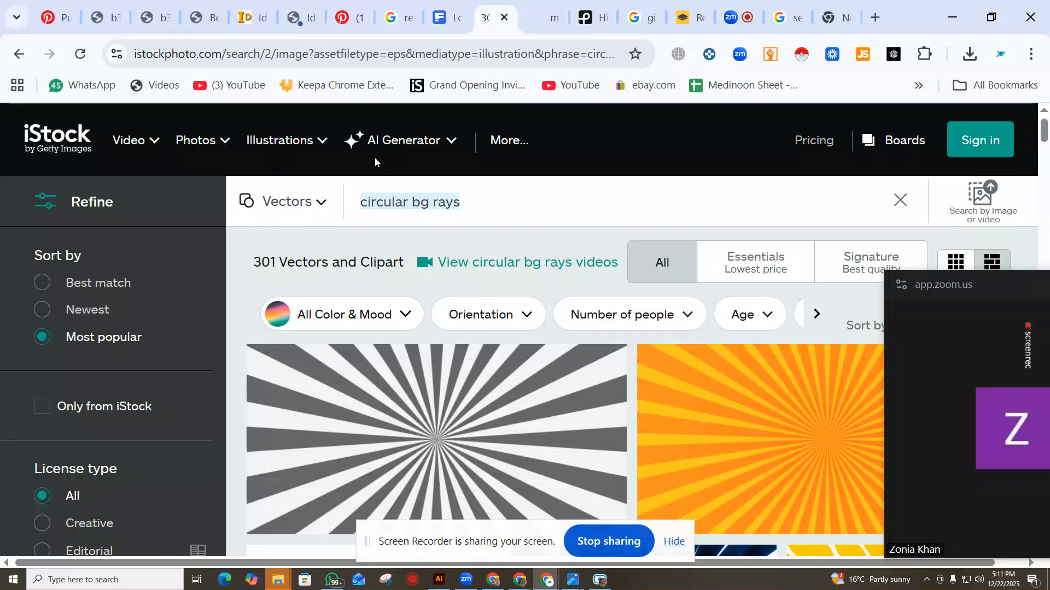
text(geome)
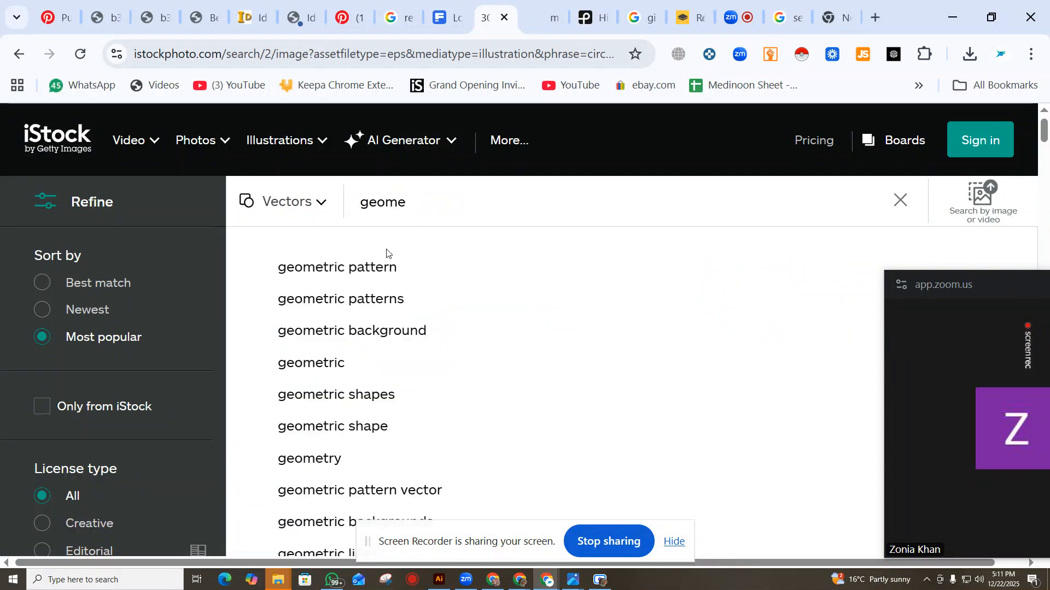
click(389, 268)
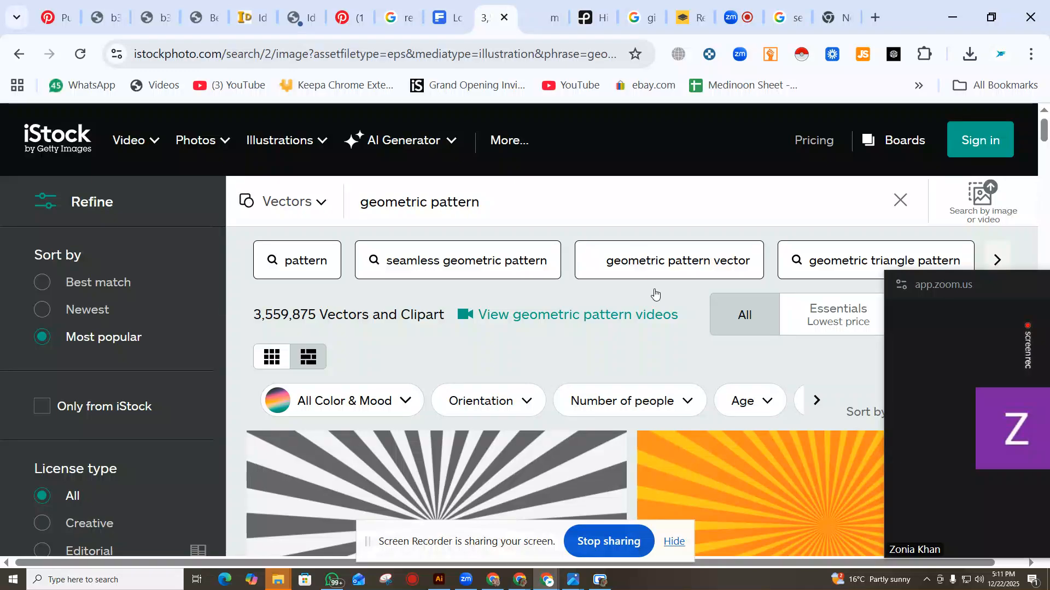
scroll(496, 235, down, 7)
scroll(553, 237, down, 6)
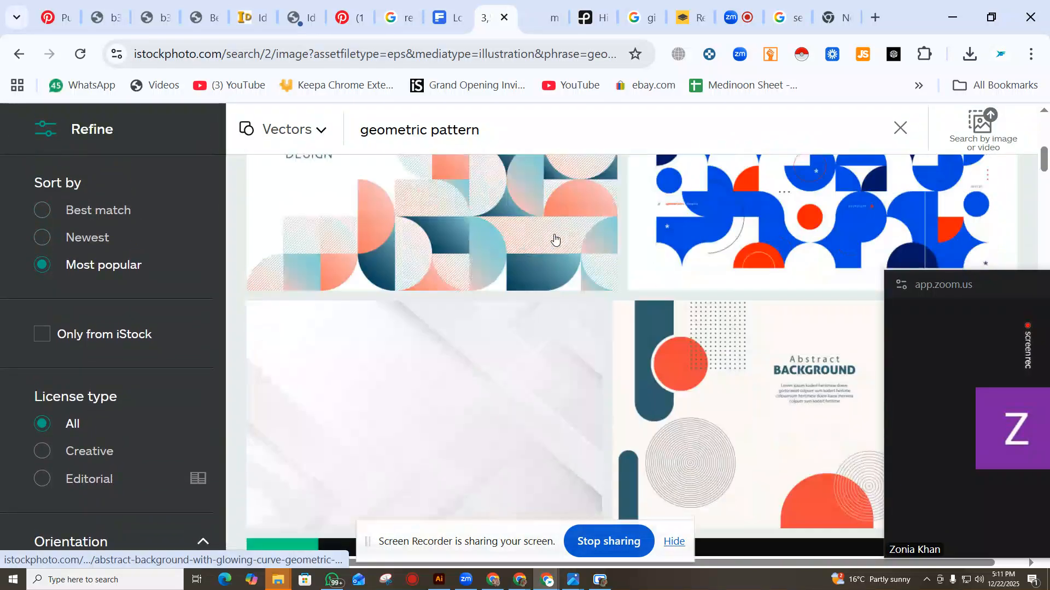
scroll(666, 347, up, 10)
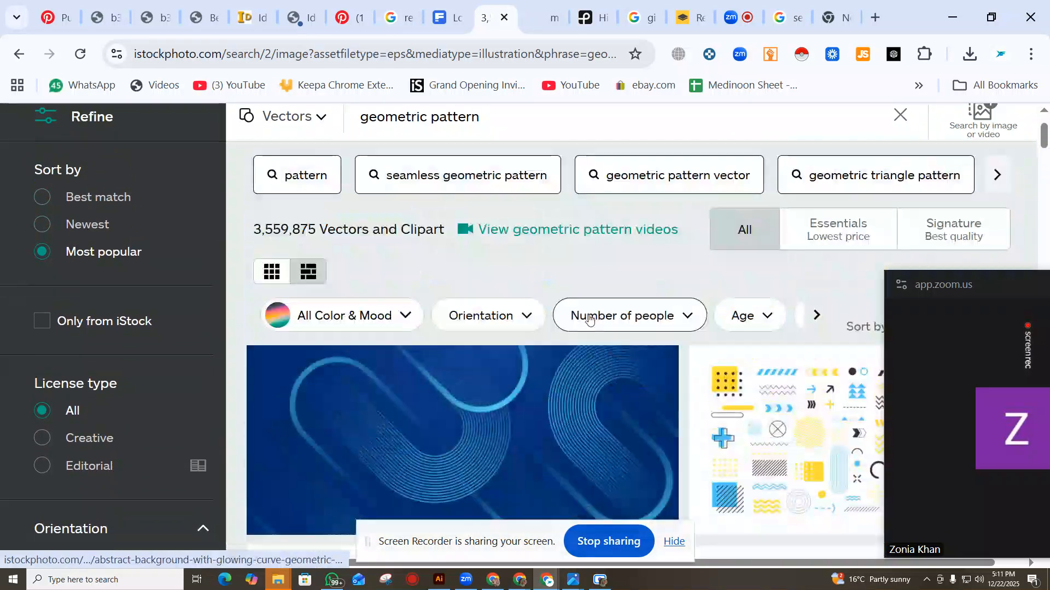
Search for "pattern" instead, limit the results to vectors and look through them for a dotted or line pattern.
click(310, 179)
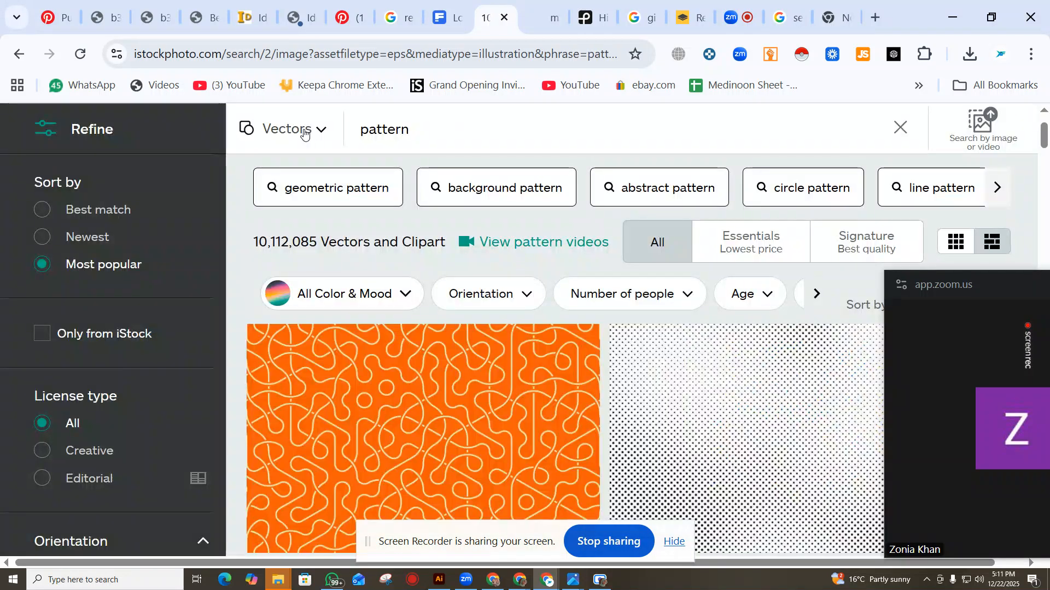
click(304, 130)
click(281, 281)
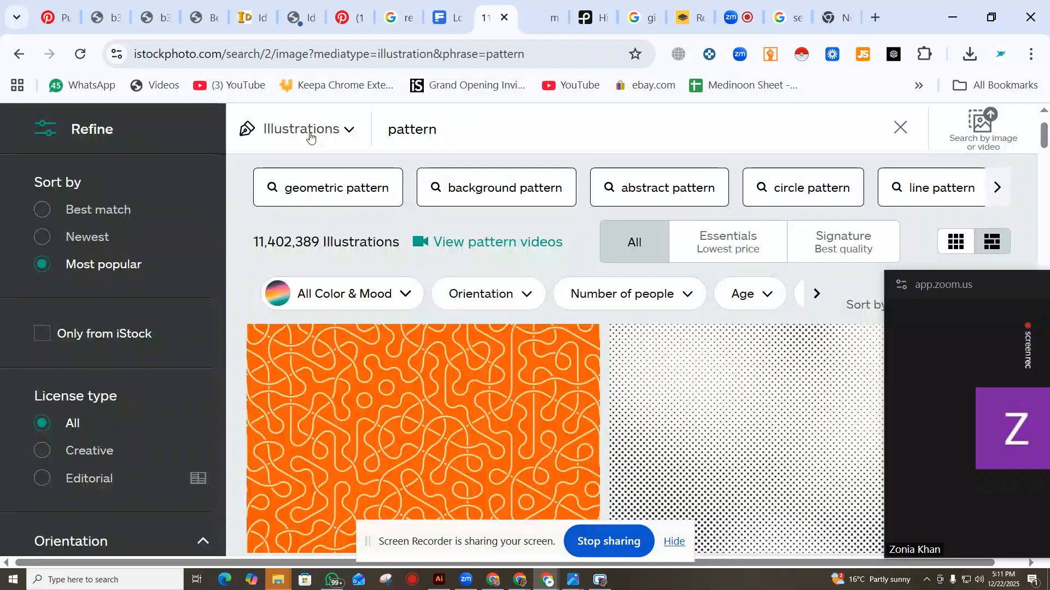
click(310, 137)
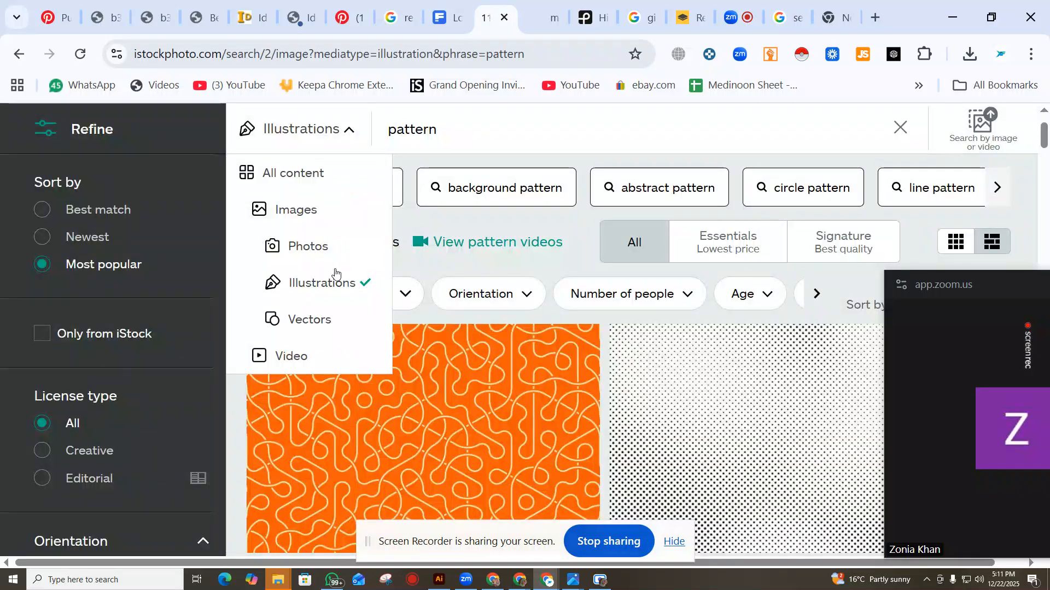
click(334, 319)
scroll(623, 382, down, 10)
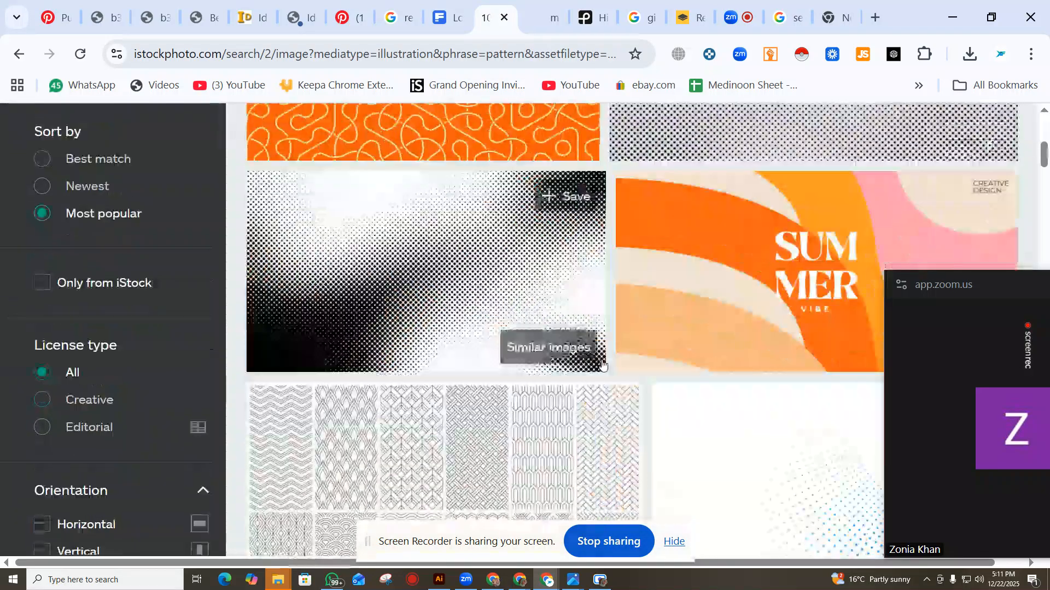
scroll(495, 282, down, 2)
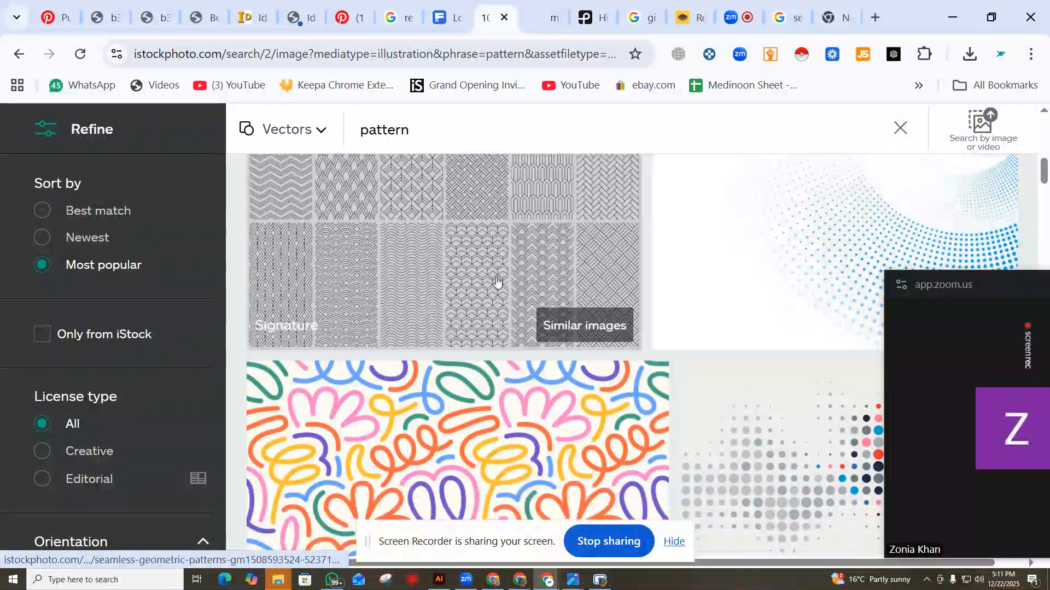
scroll(386, 339, up, 3)
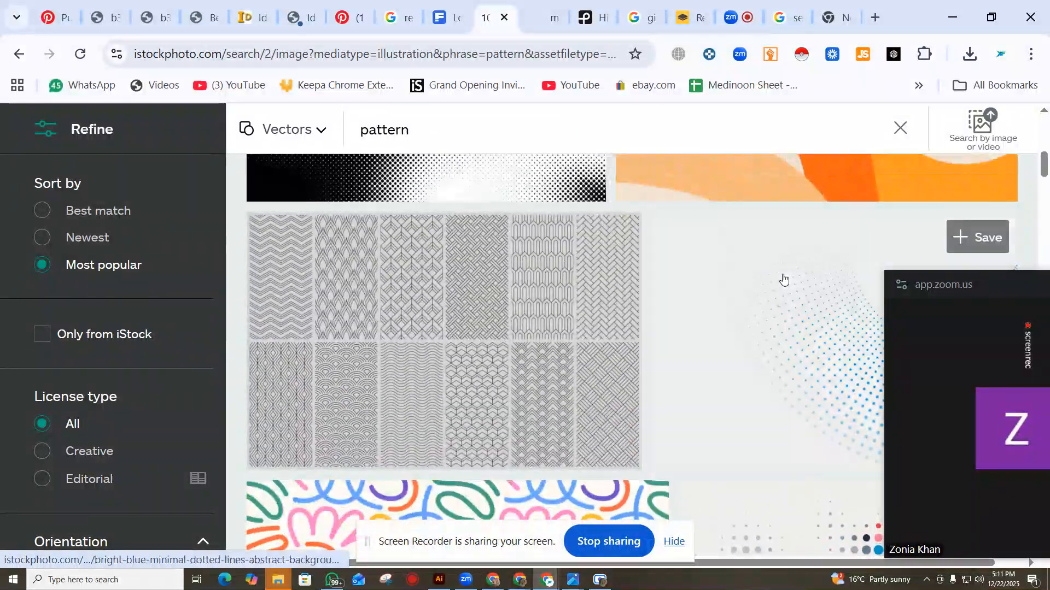
scroll(773, 281, down, 2)
Open the bright blue minimal dotted lines abstract background and copy its preview image.
click(773, 277)
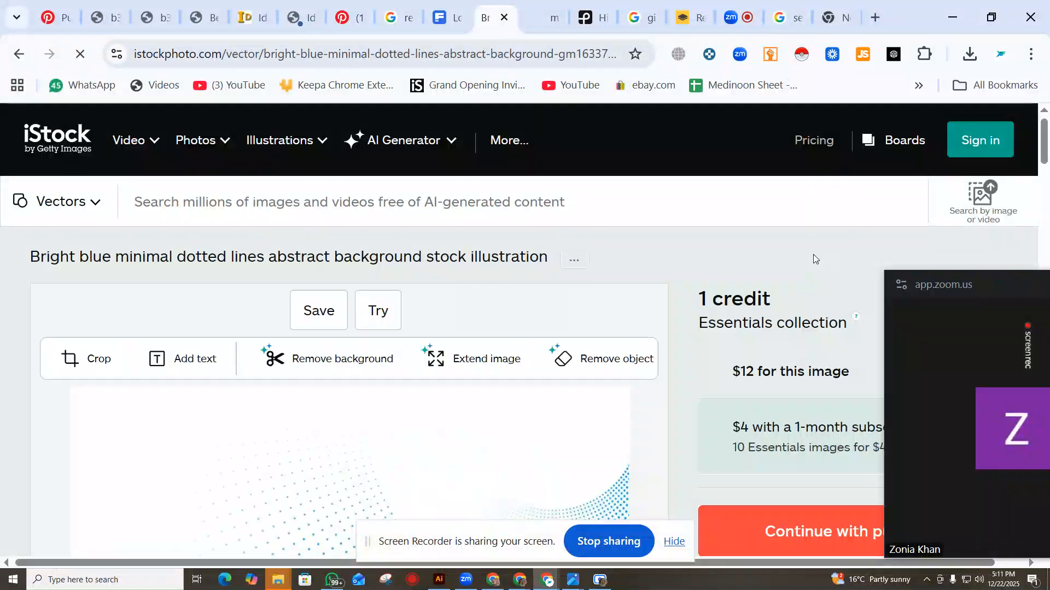
scroll(577, 365, down, 4)
right_click(241, 237)
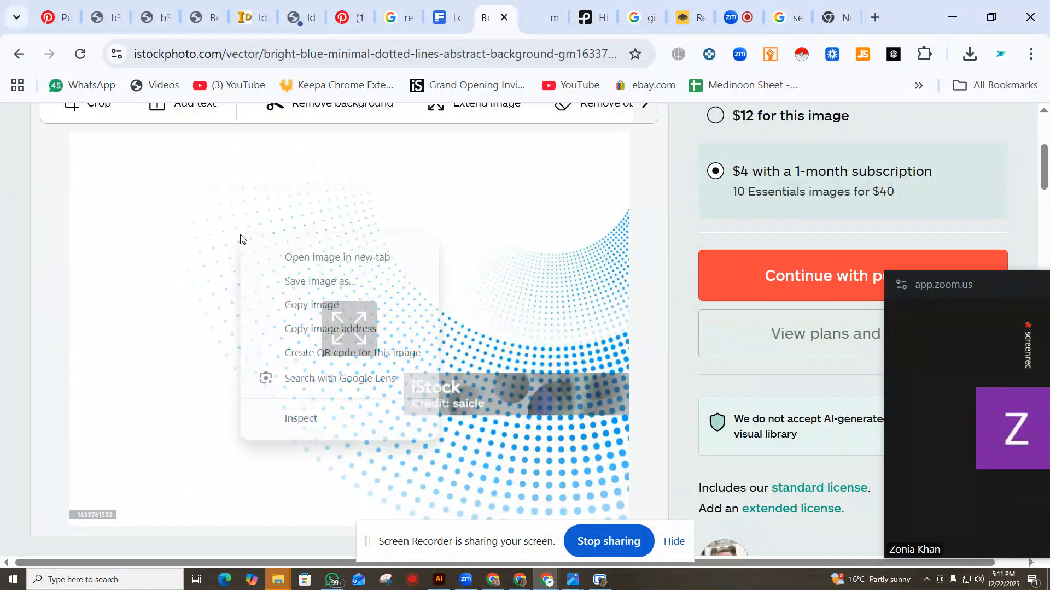
click(309, 304)
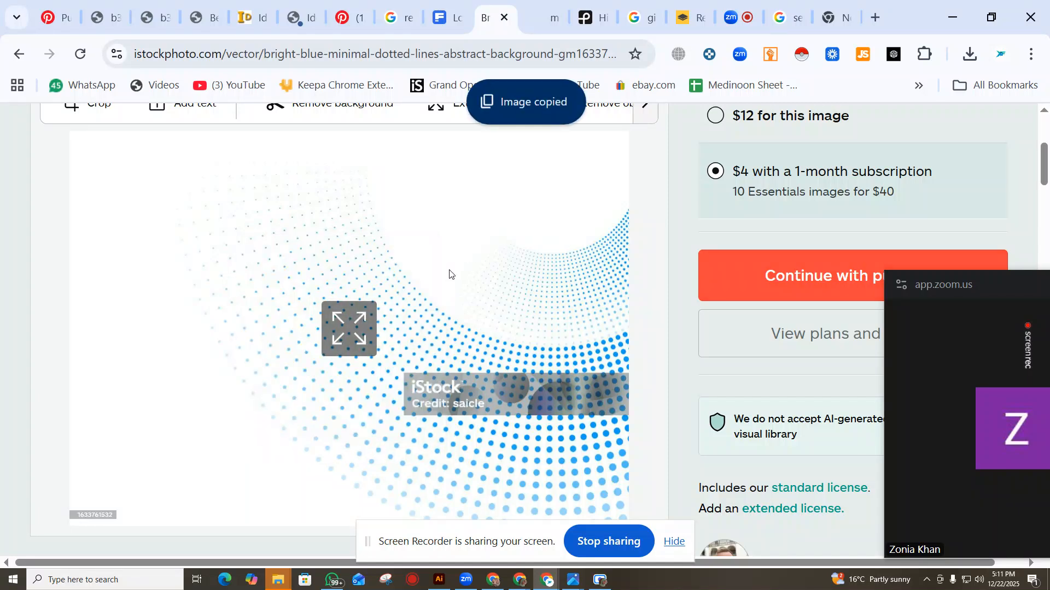
Switch to the Freepik page and search for "geometric pattern".
click(445, 18)
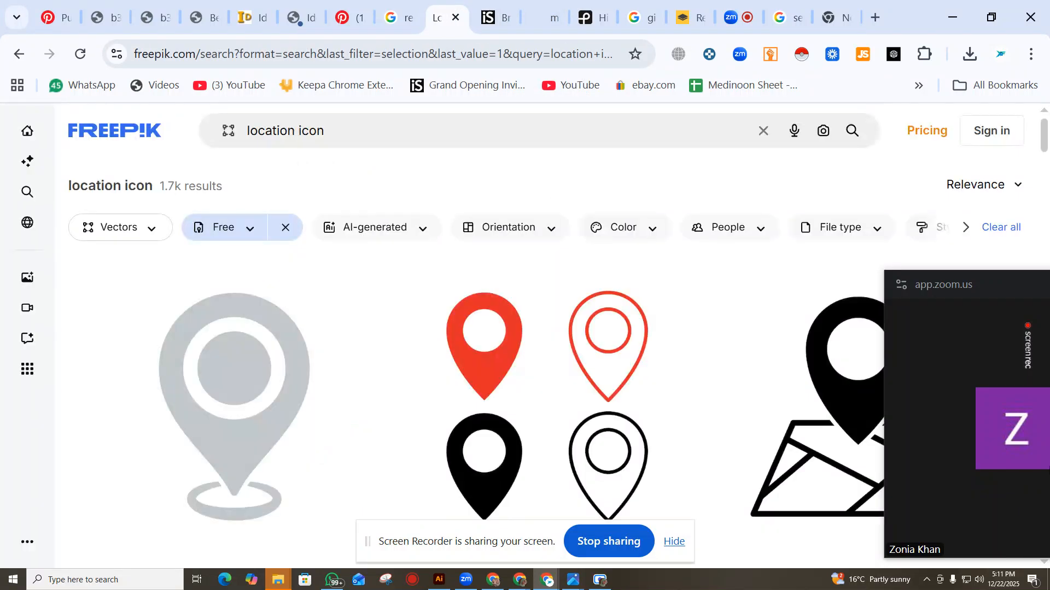
triple_click(347, 134)
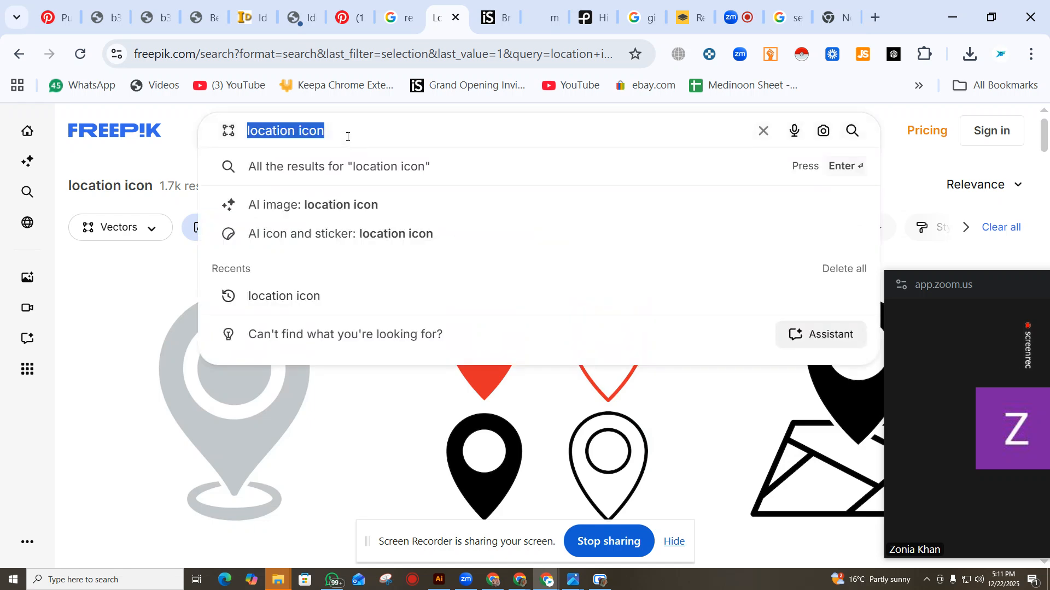
text(gemo)
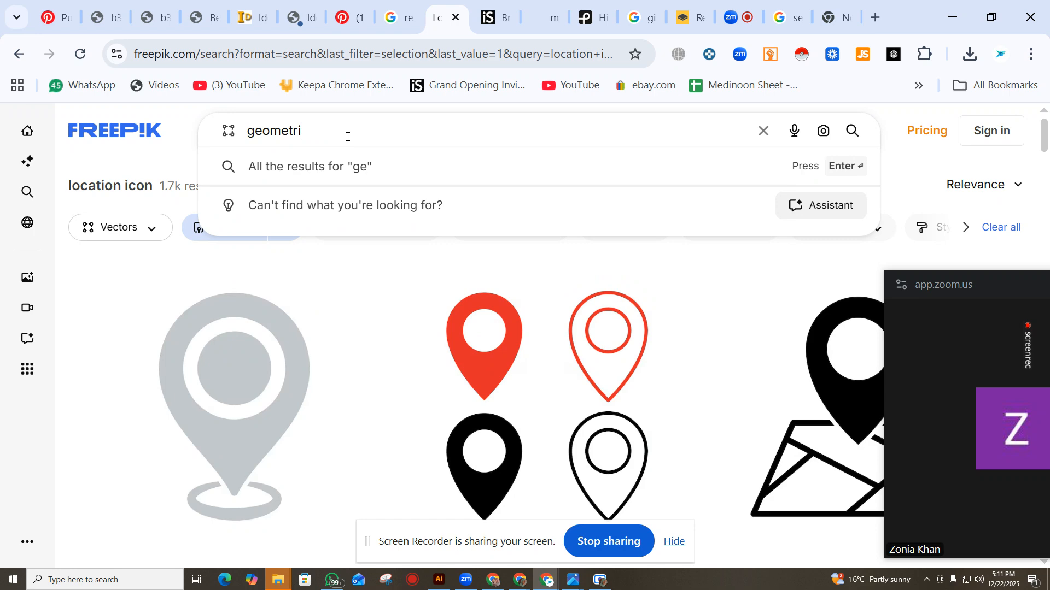
text(metric pattern)
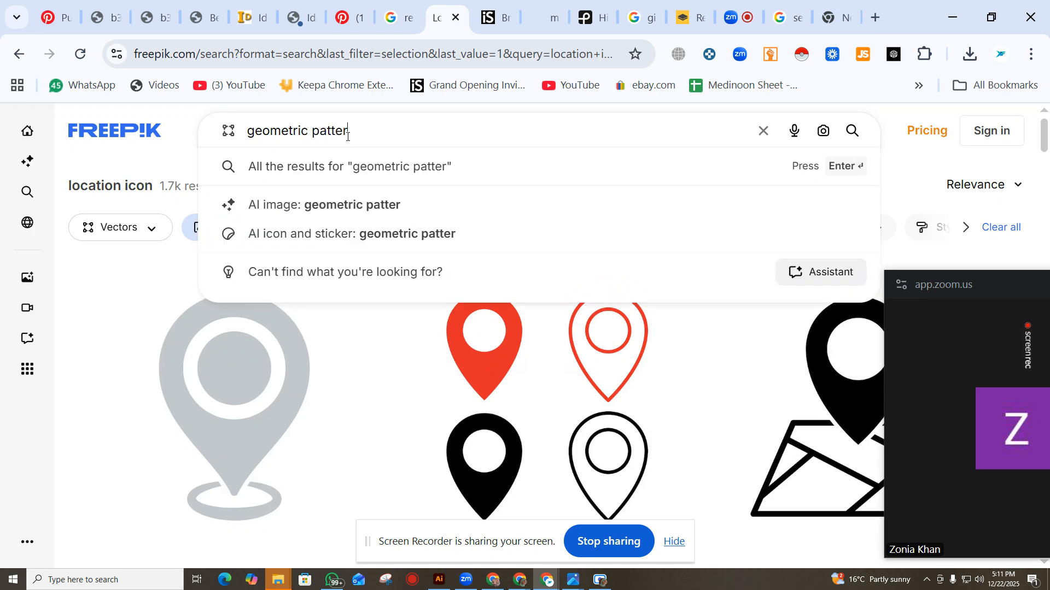
key(Return)
Copy the blue dotted background from its iStock page and paste it onto the poster in Illustrator.
click(484, 7)
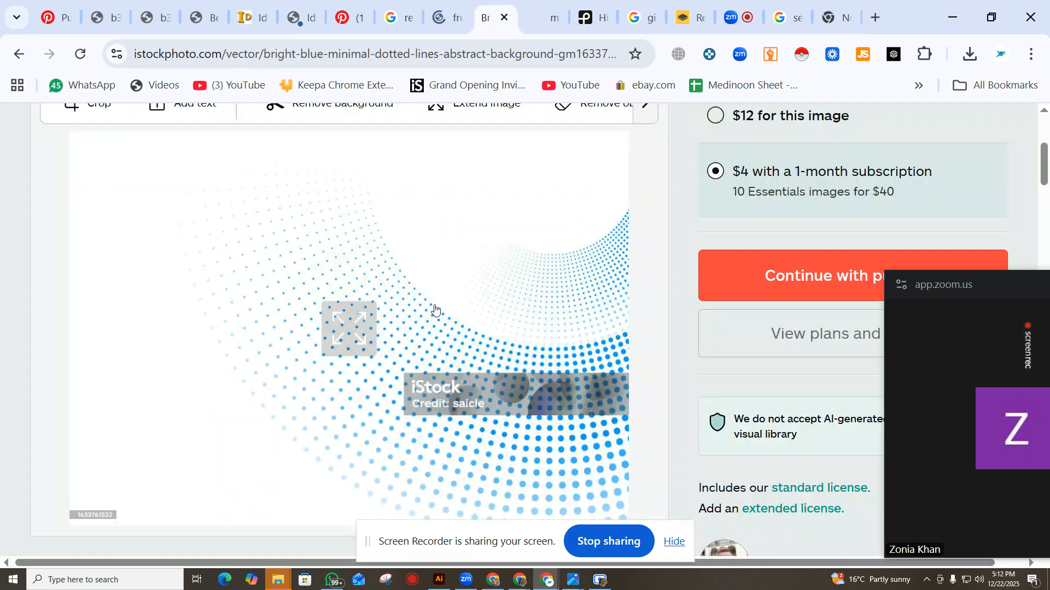
right_click(436, 312)
click(504, 373)
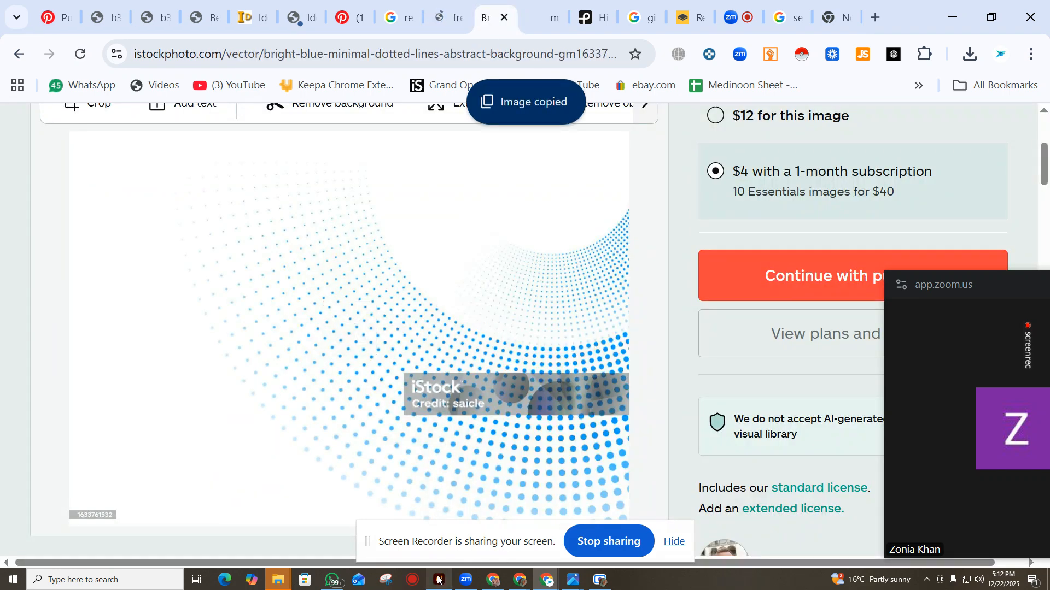
click(439, 580)
right_click(444, 208)
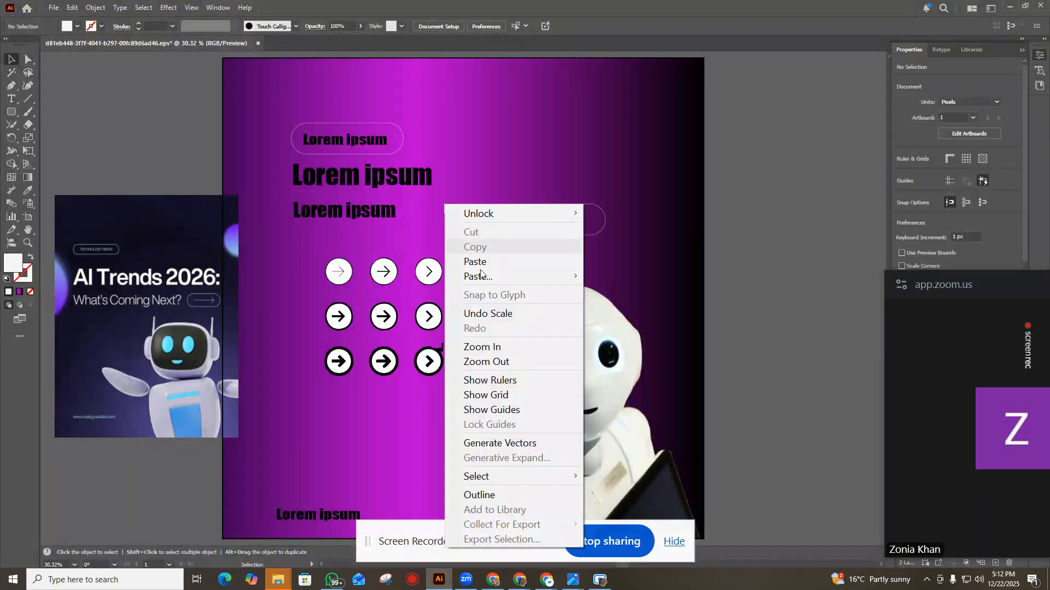
click(482, 261)
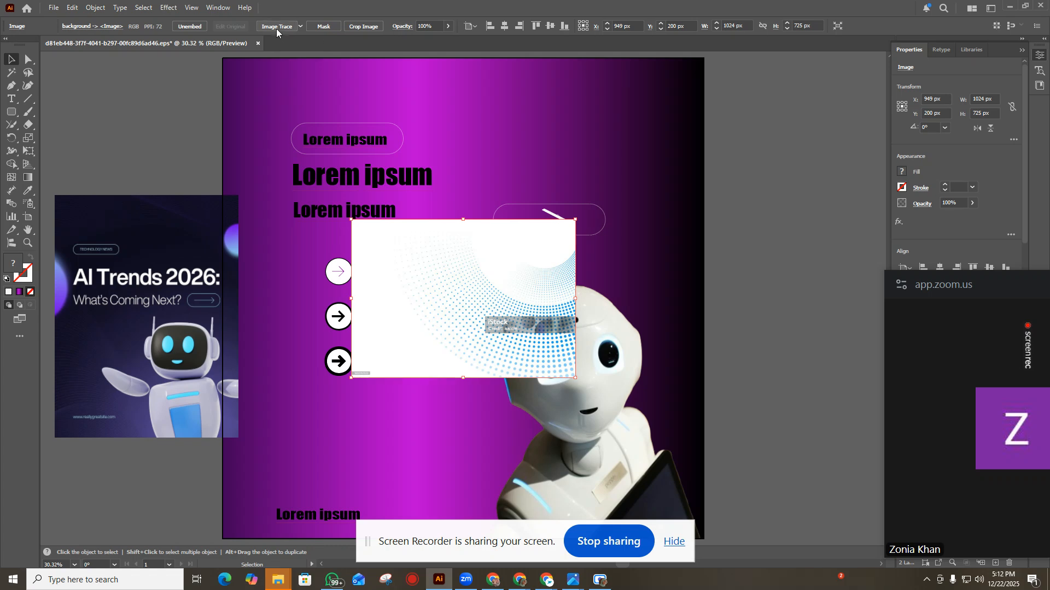
Try to trace the pasted dotted image with the default preset and expand it, and undo both operations.
click(276, 27)
click(291, 26)
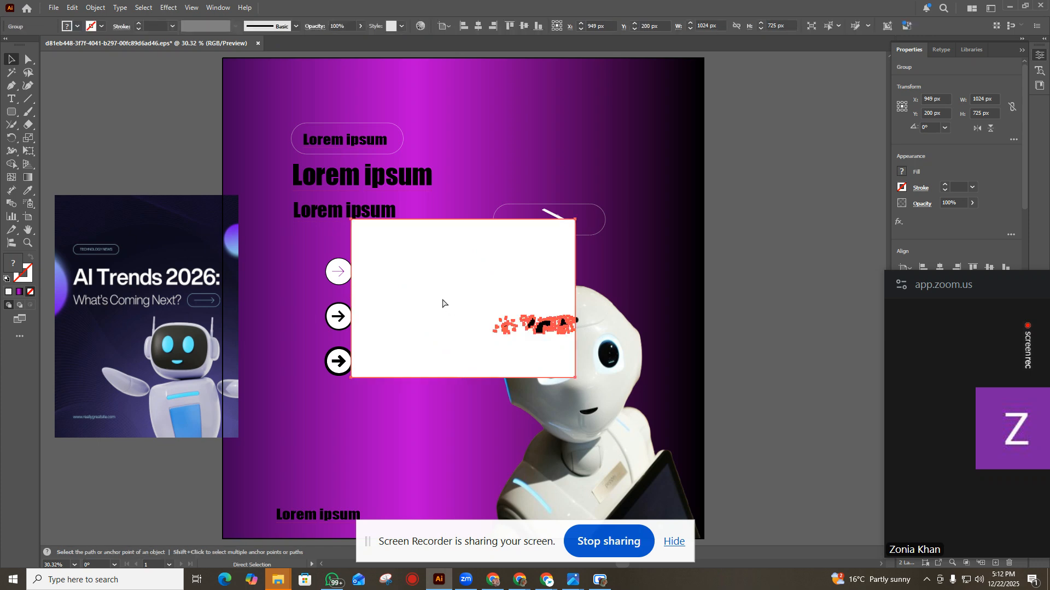
key(ctrl+z)
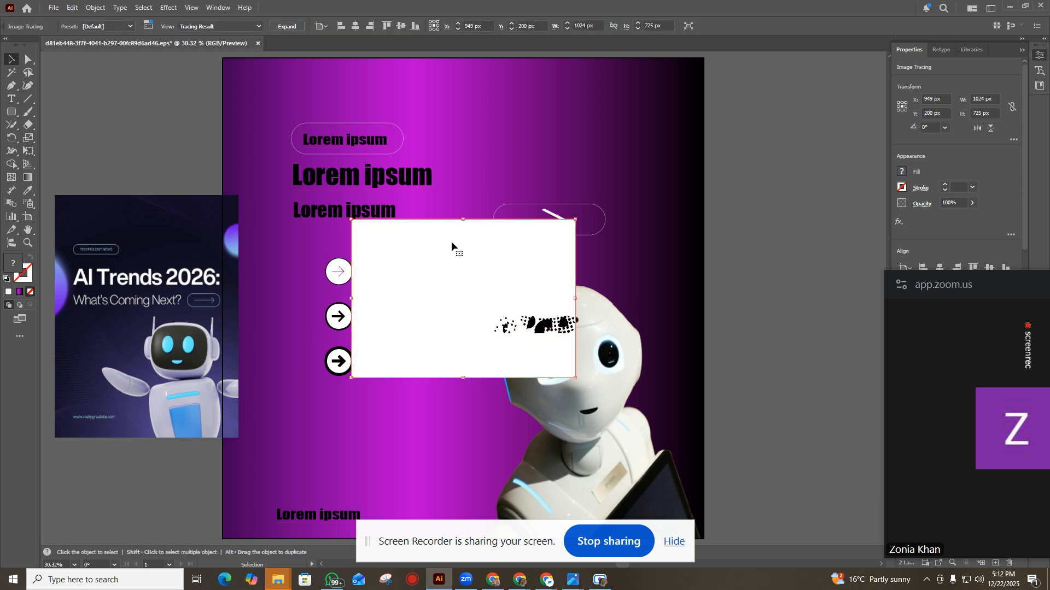
key(ctrl+z)
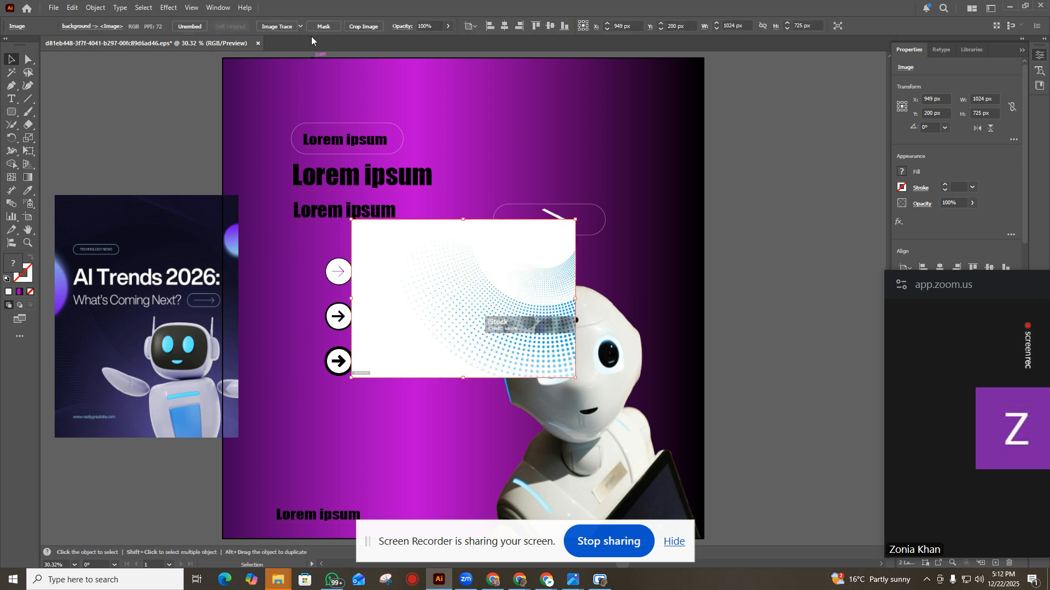
Try the Line Art Image Trace preset on the pasted dotted image twice, undoing the trace each time.
click(300, 27)
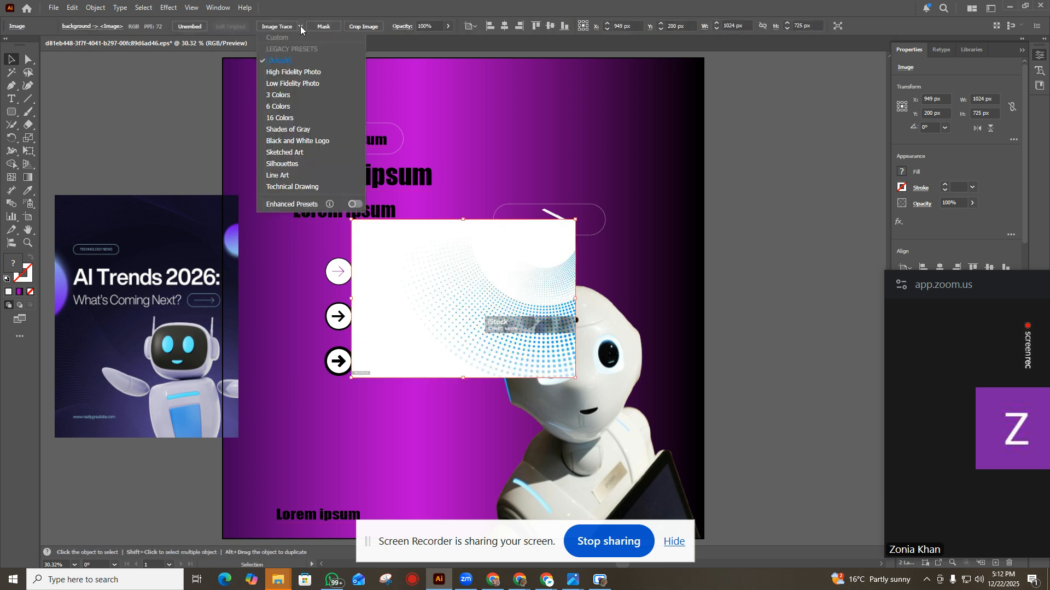
click(296, 175)
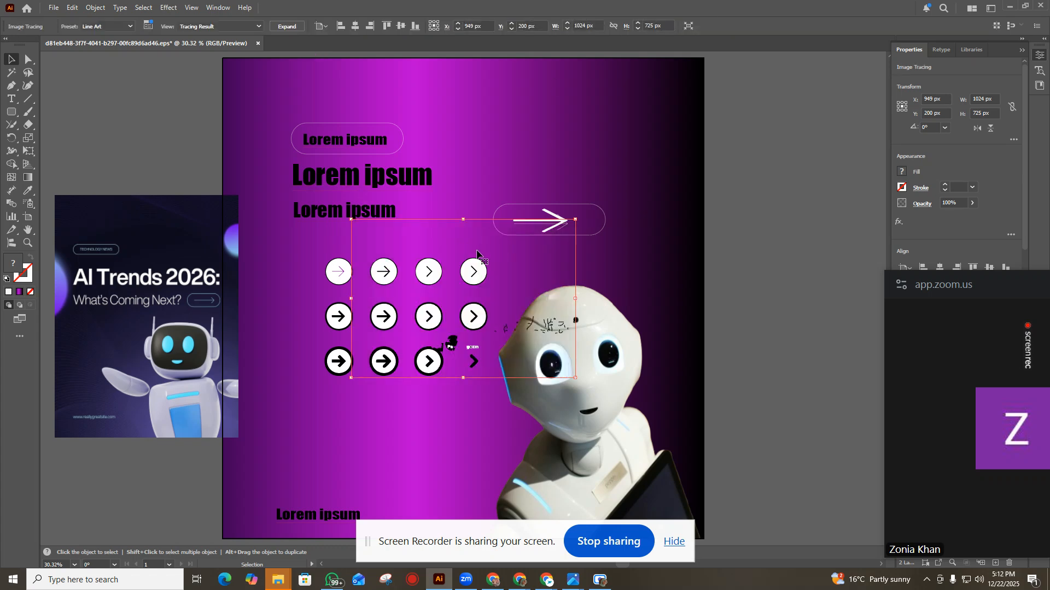
key(ctrl+z)
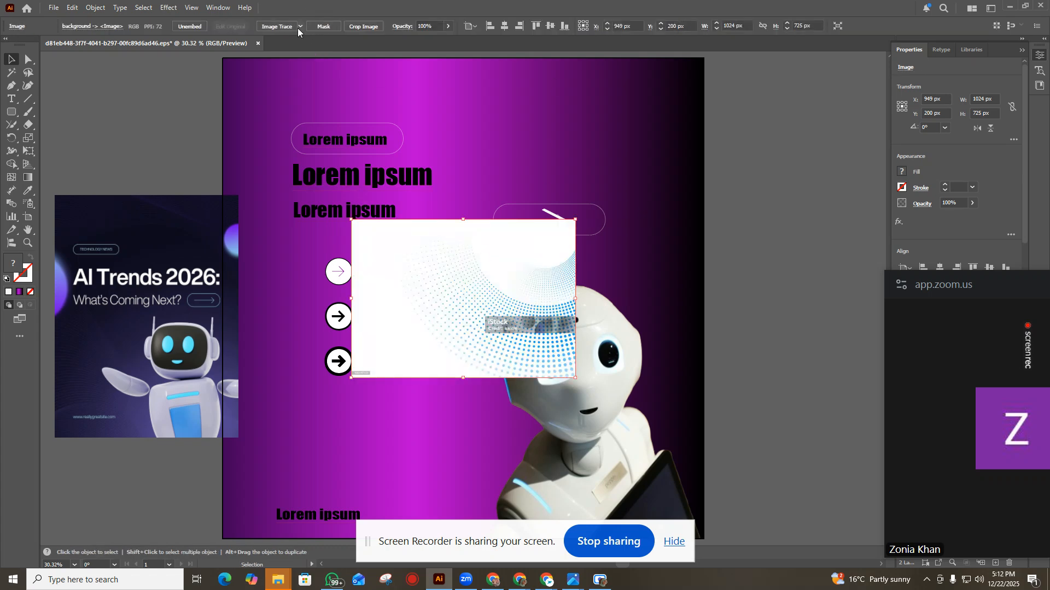
click(300, 26)
click(310, 172)
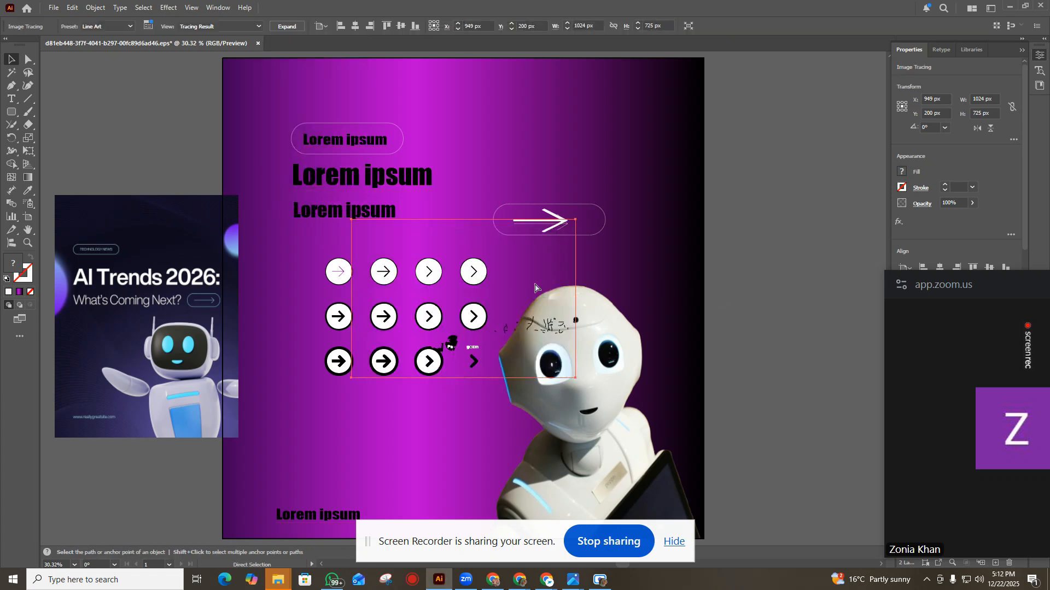
key(ctrl+z)
Try another Image Trace preset on the pasted dotted image and undo it.
click(301, 26)
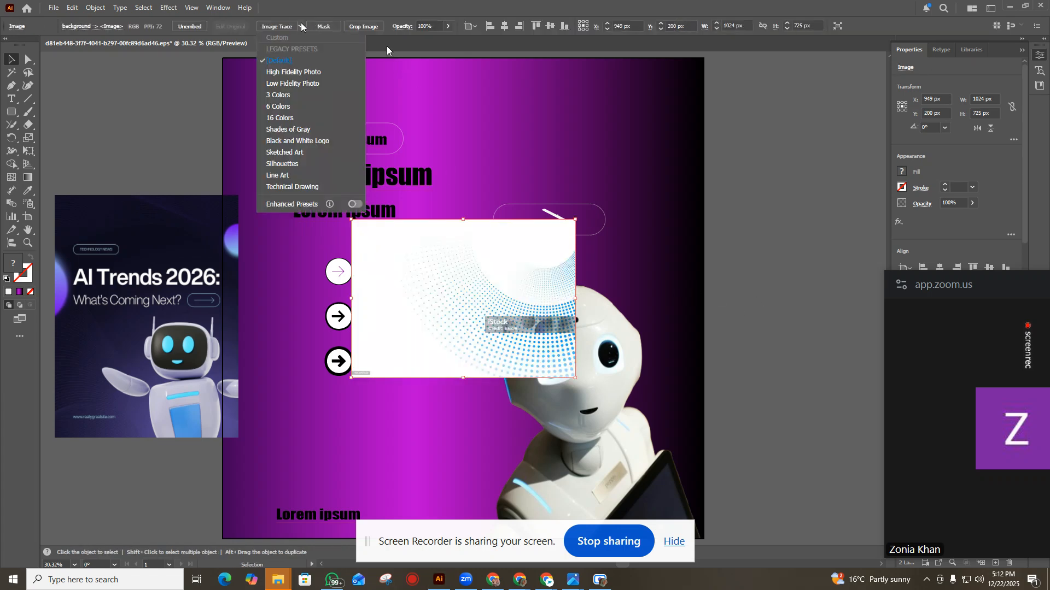
click(296, 158)
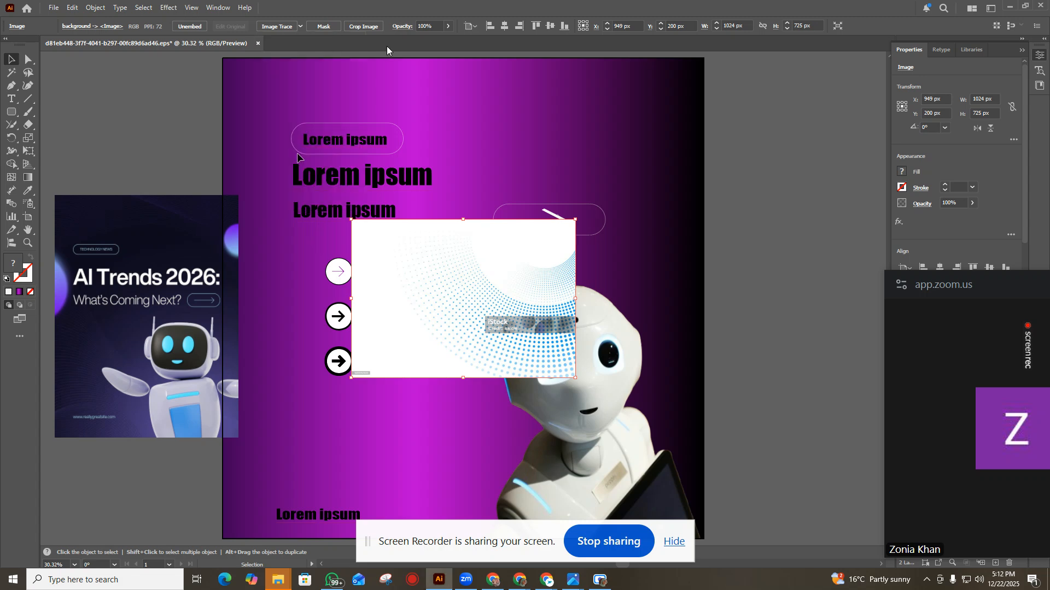
key(a)
key(ctrl+z)
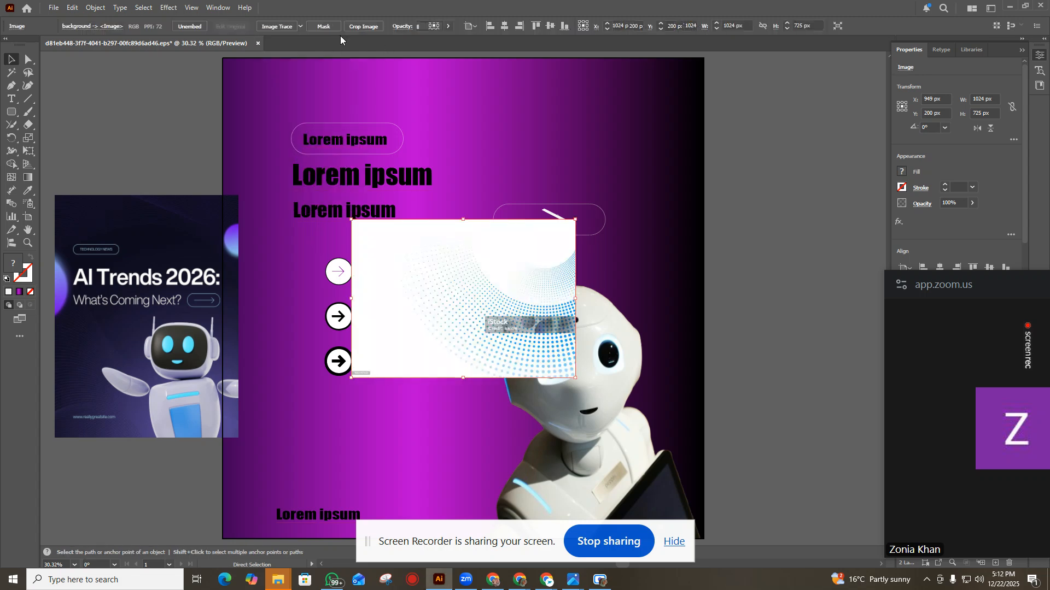
Trace the pasted dotted image with the Black and White Logo preset and switch to the Direct Selection tool.
click(301, 26)
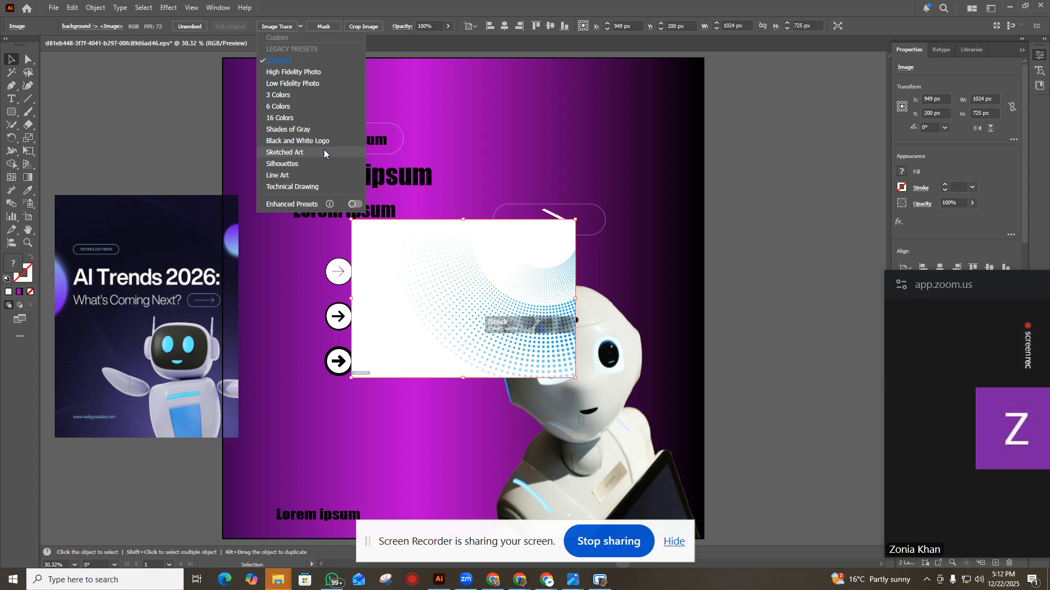
click(331, 137)
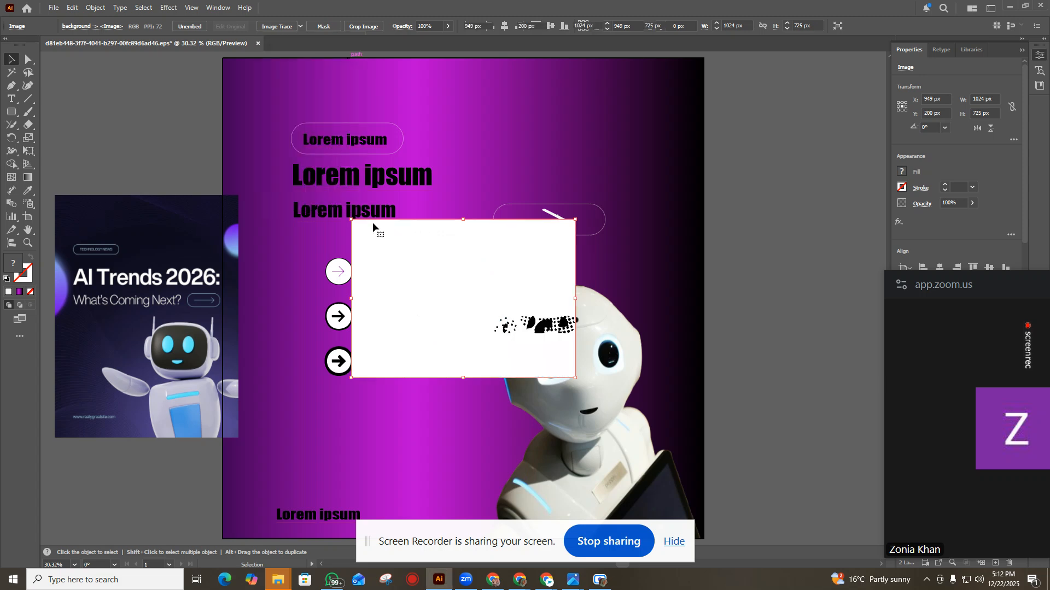
key(a)
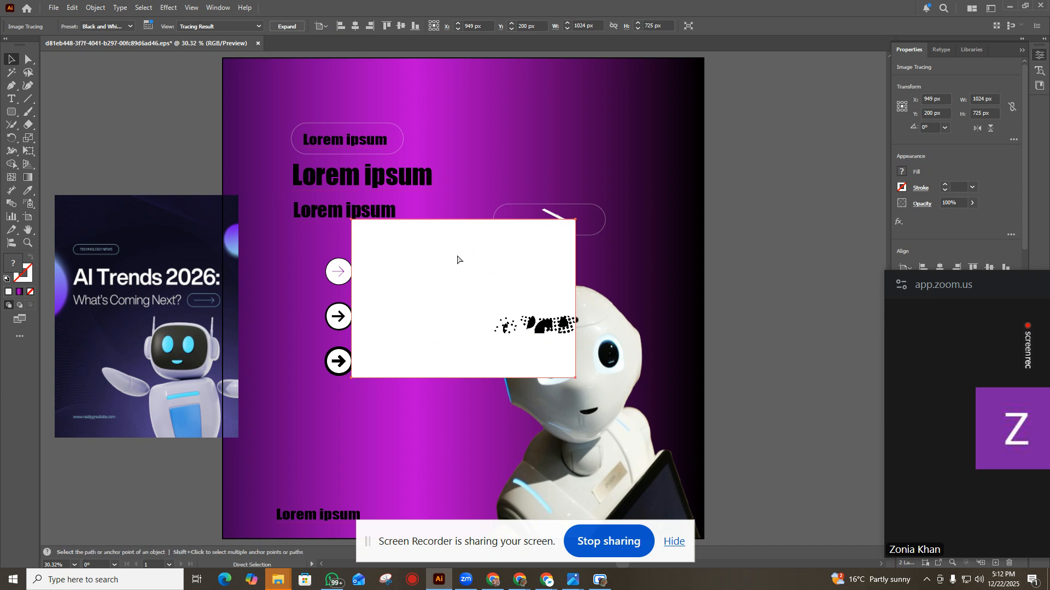
Undo the trace, try the Black and White Logo preset again and undo it, and delete the pasted dotted image.
key(ctrl+z)
click(301, 26)
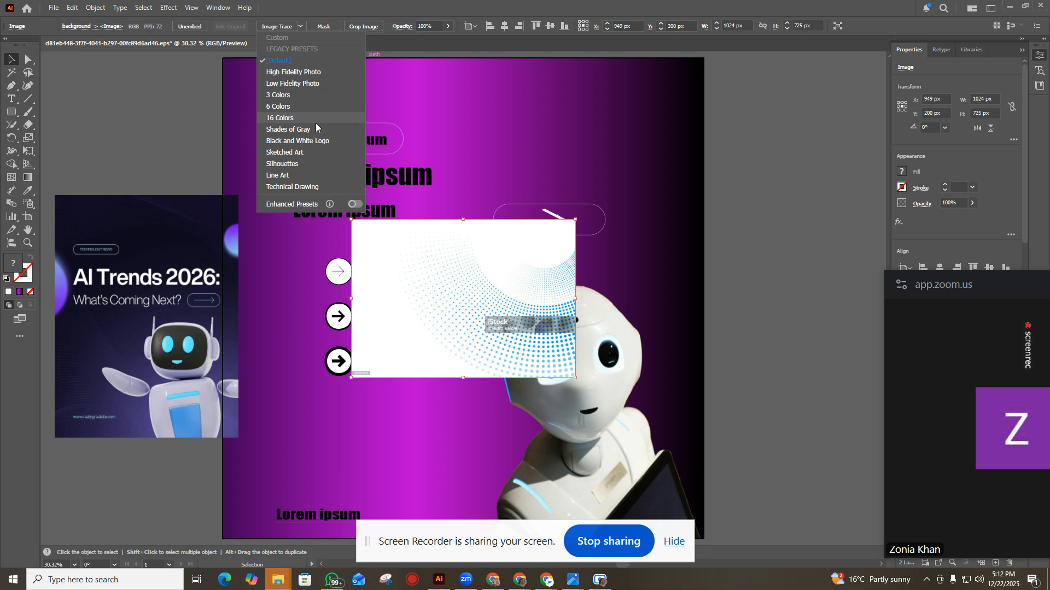
click(316, 142)
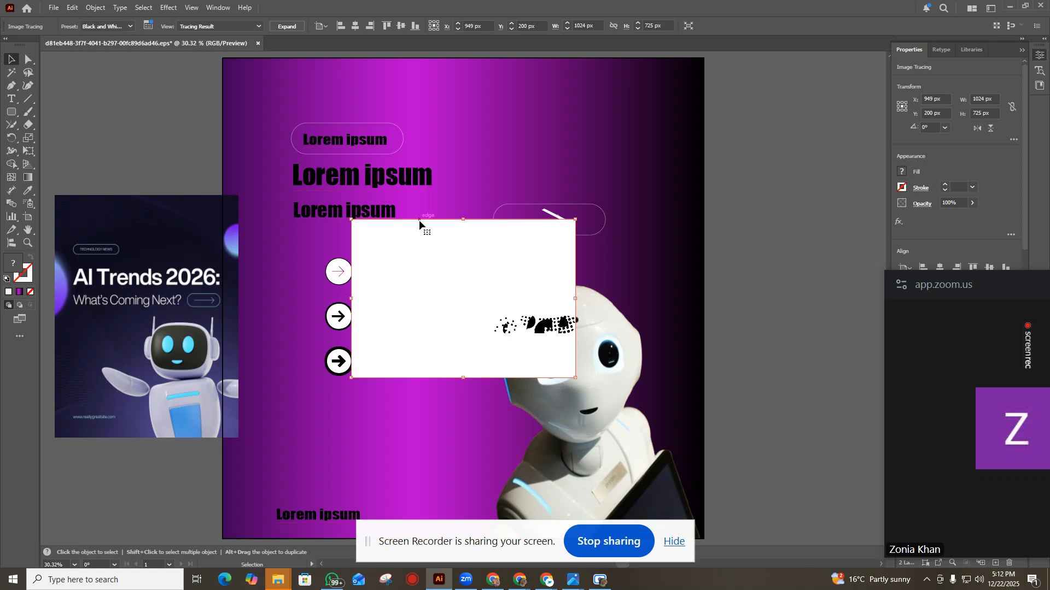
key(ctrl+z)
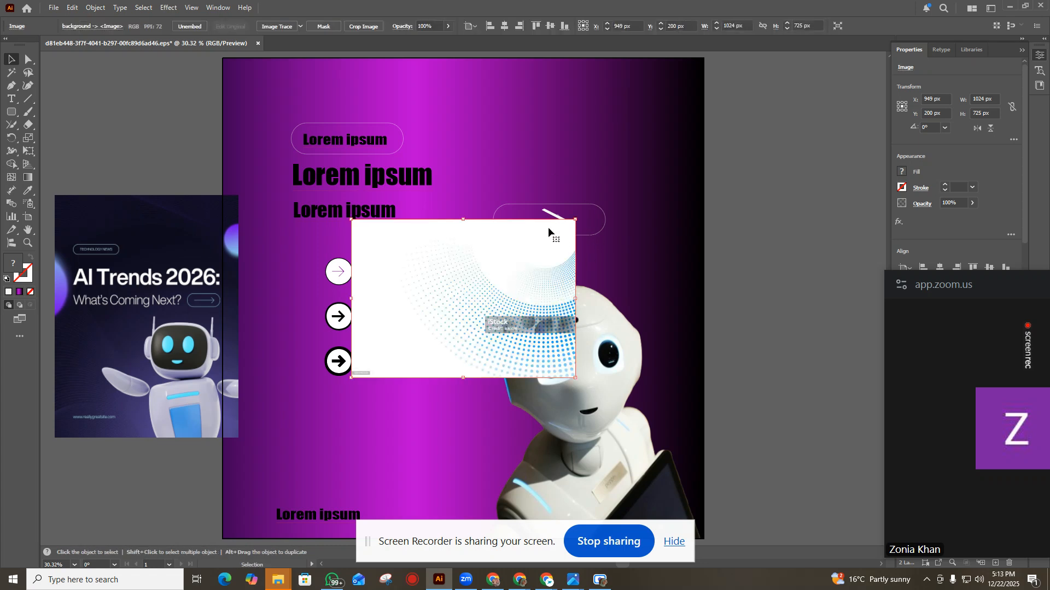
key(Delete)
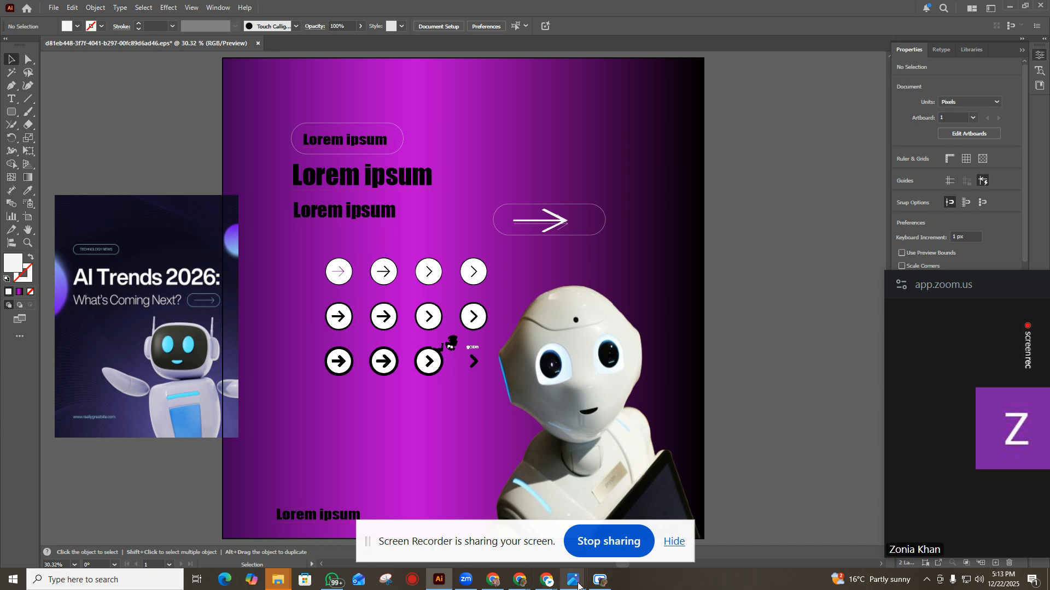
Switch to Chrome, browse the free geometric pattern vectors on Freepik, and examine the white abstract geometric pattern background.
mouse_move(494, 581)
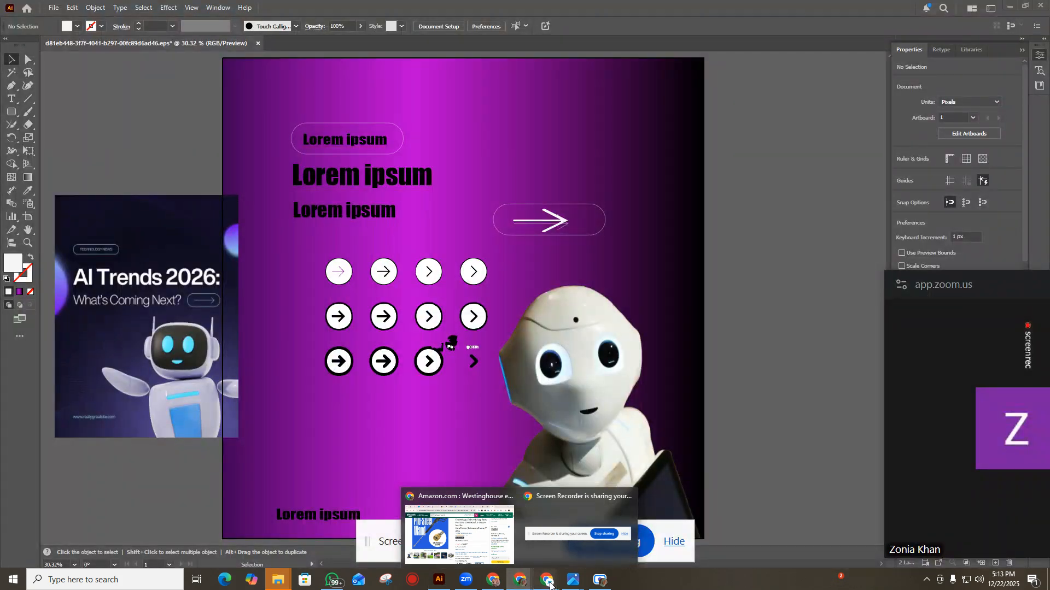
mouse_move(550, 583)
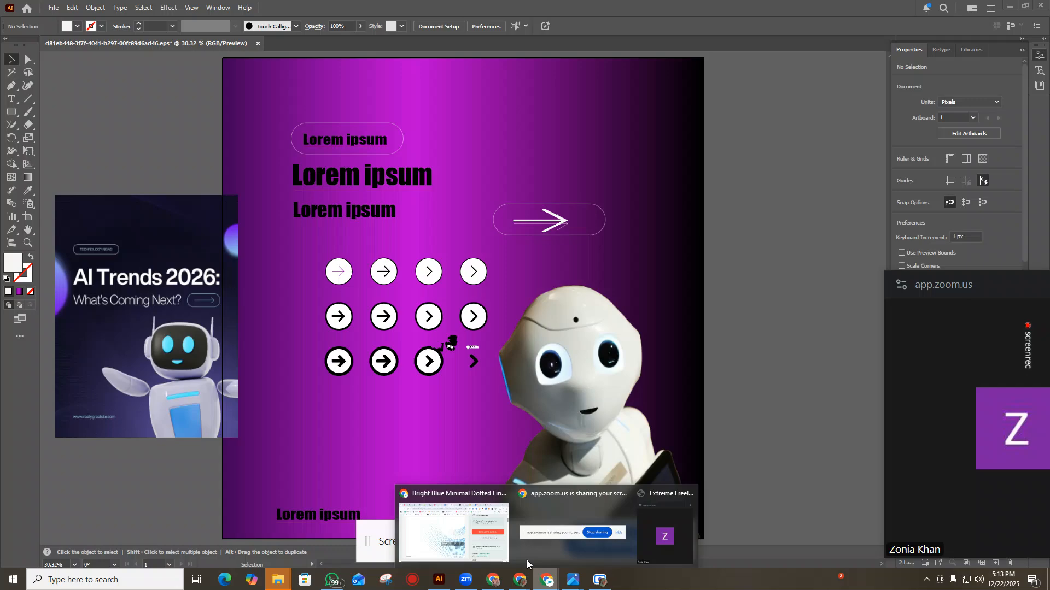
click(497, 540)
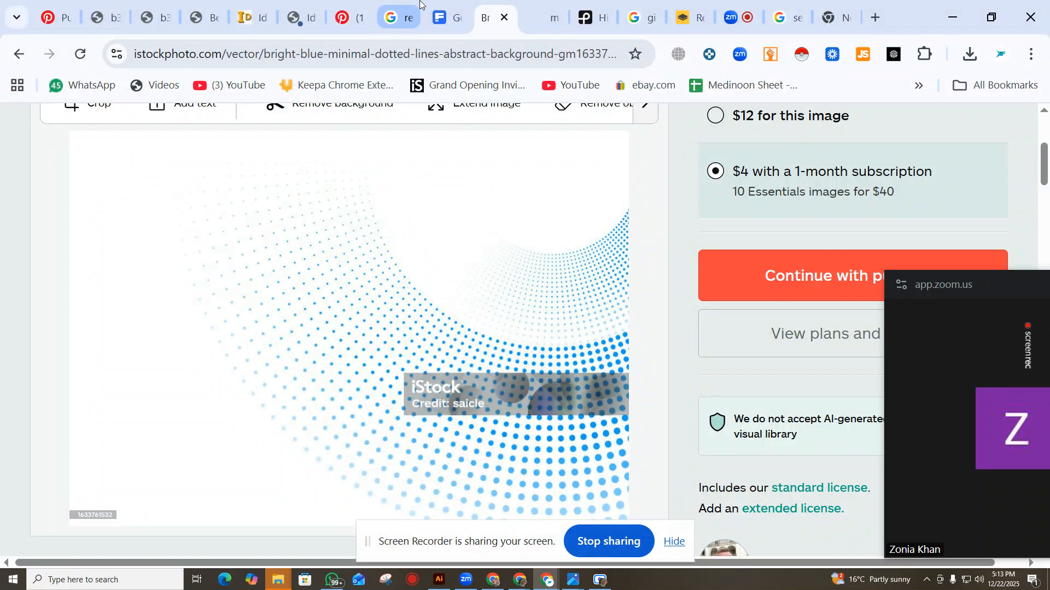
click(444, 17)
scroll(289, 352, down, 8)
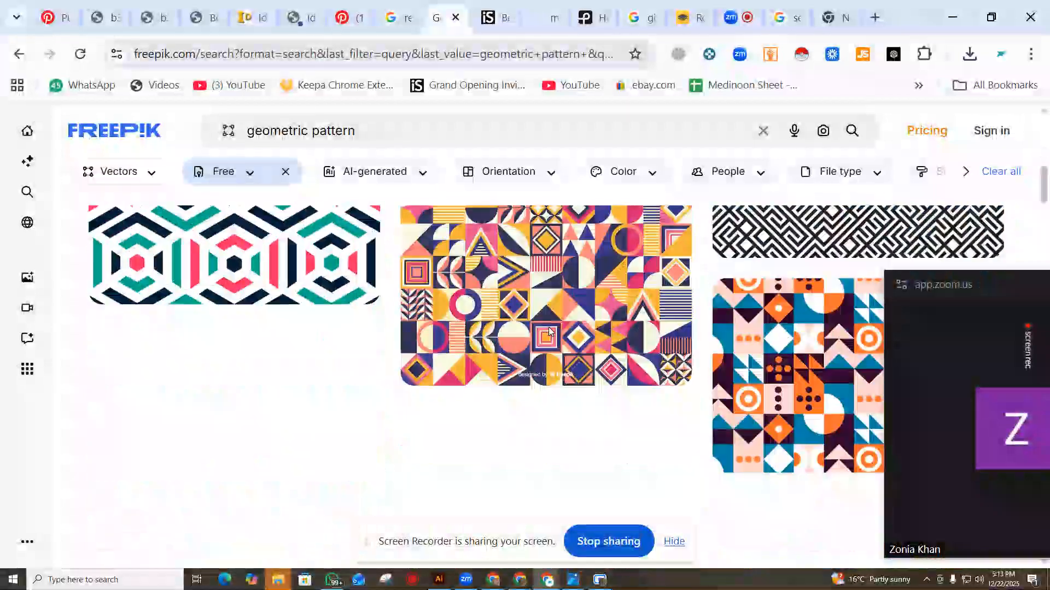
scroll(379, 372, up, 6)
scroll(325, 329, down, 5)
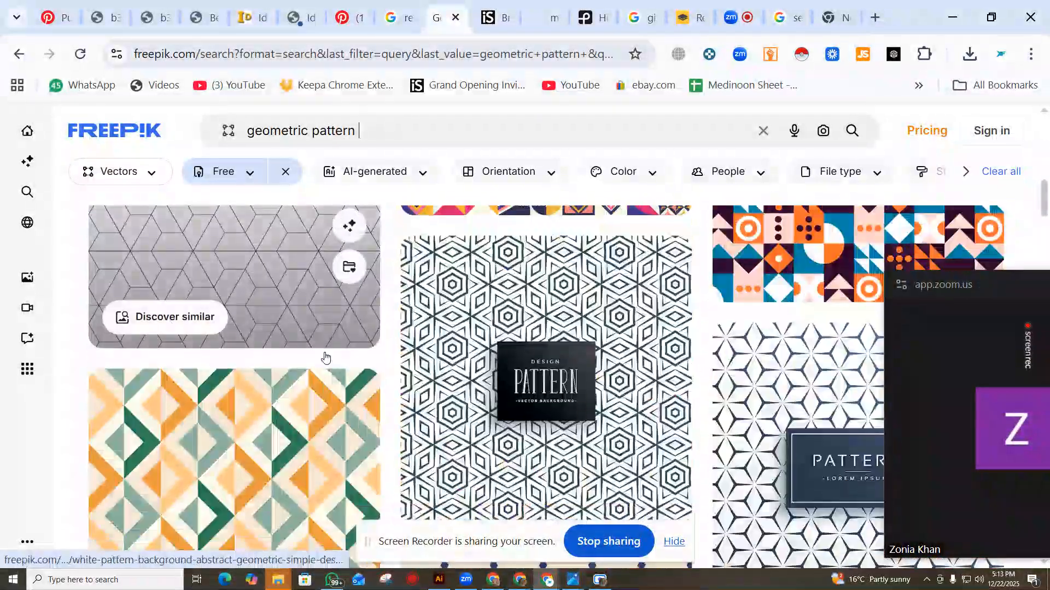
click(293, 301)
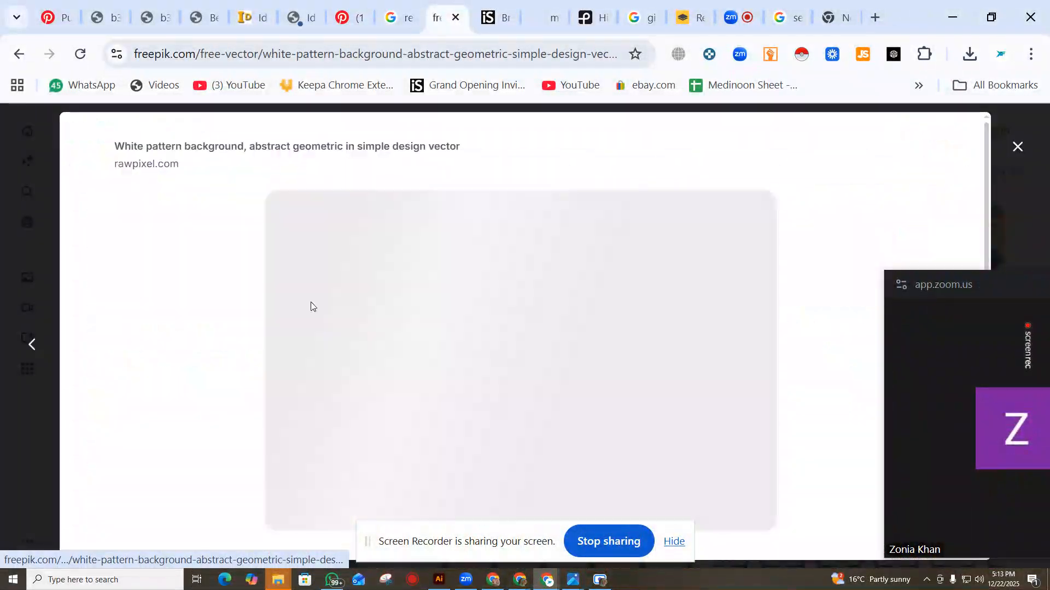
right_click(487, 264)
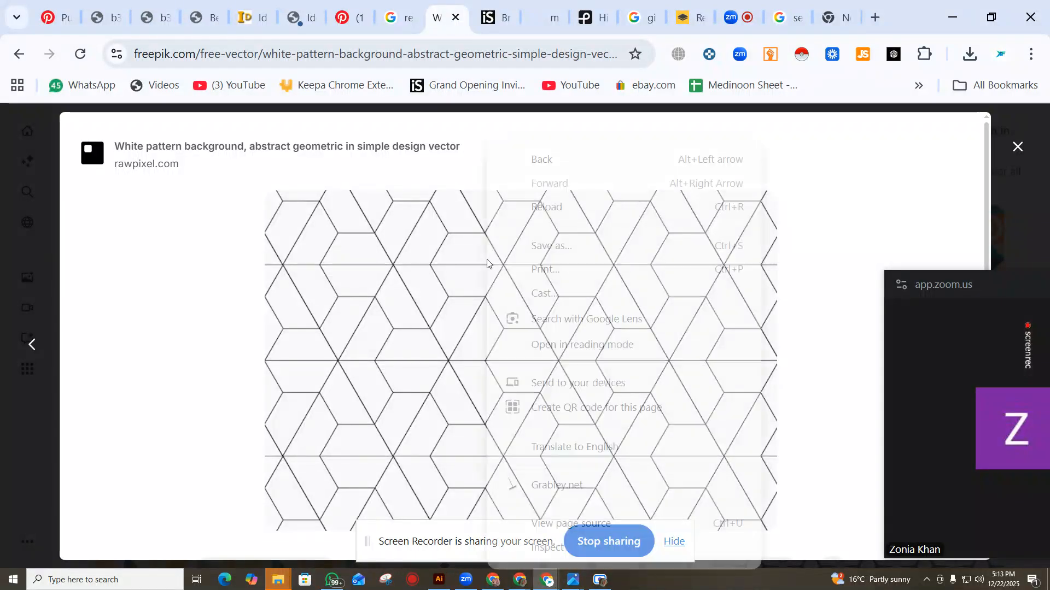
click(432, 289)
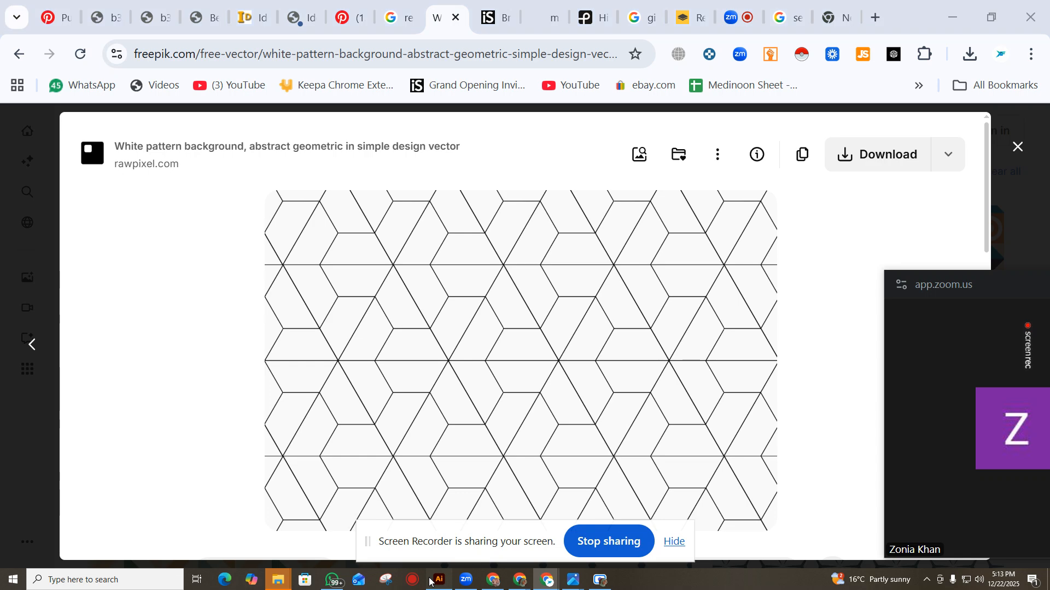
Switch back to Illustrator, paste the dotted image, and enlarge it to about 1950 × 1400 px over the artboard's upper-right area.
key(alt+Tab)
right_click(274, 257)
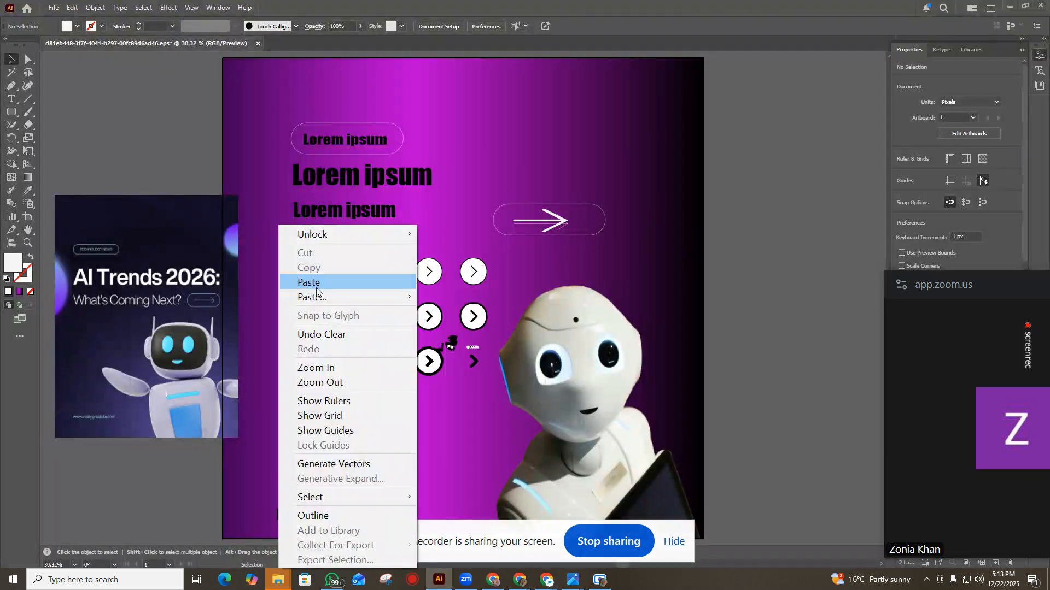
click(316, 291)
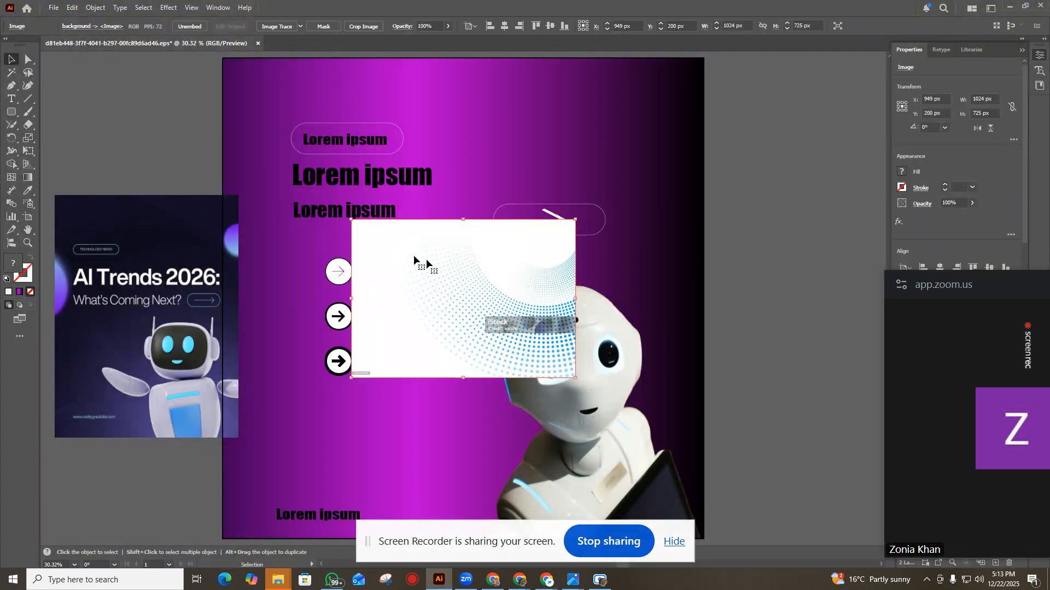
drag(575, 220, 778, 71)
mouse_move(668, 164)
mouse_down()
mouse_move(646, 161)
mouse_move(700, 171)
mouse_move(684, 166)
mouse_move(683, 178)
mouse_up()
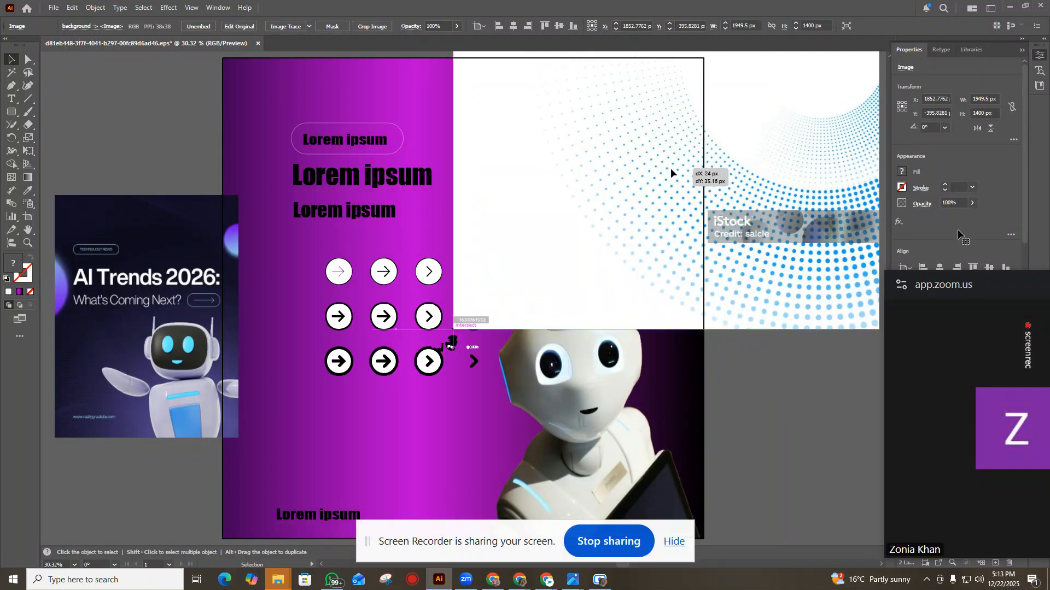
Lower the dotted image's opacity to 29%.
click(973, 203)
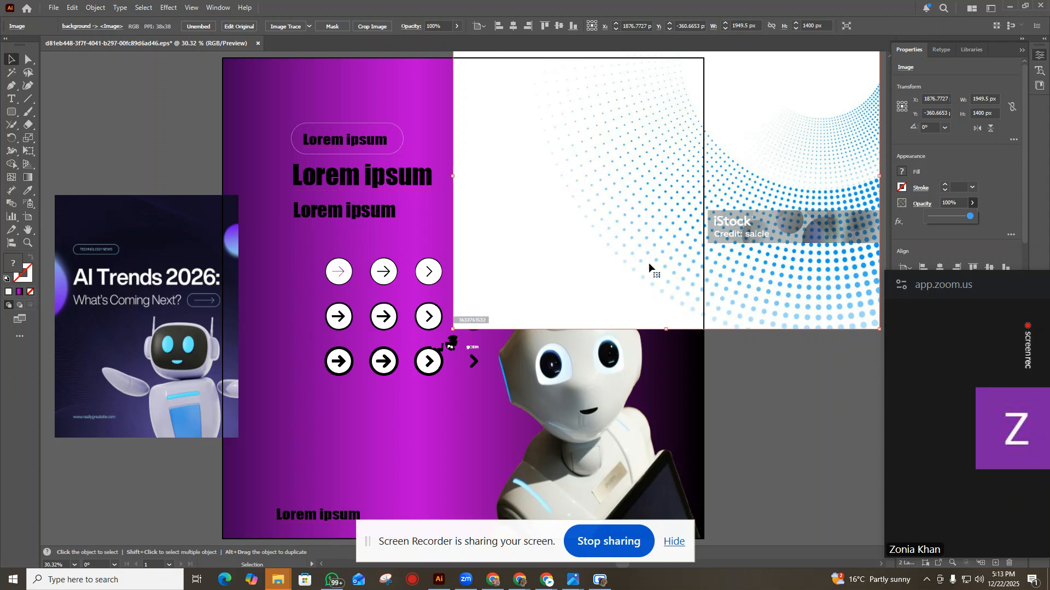
click(953, 215)
drag(953, 216, 943, 218)
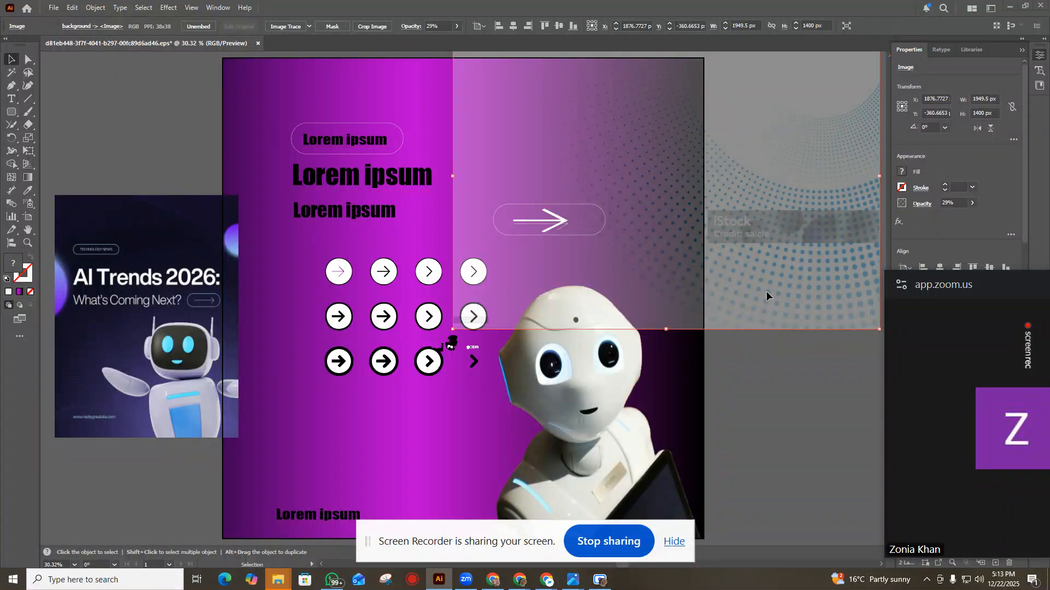
Move the dotted image over the poster, flush with the artboard's top edge, and enlarge it to about 4267 × 2685 px.
drag(766, 291, 510, 325)
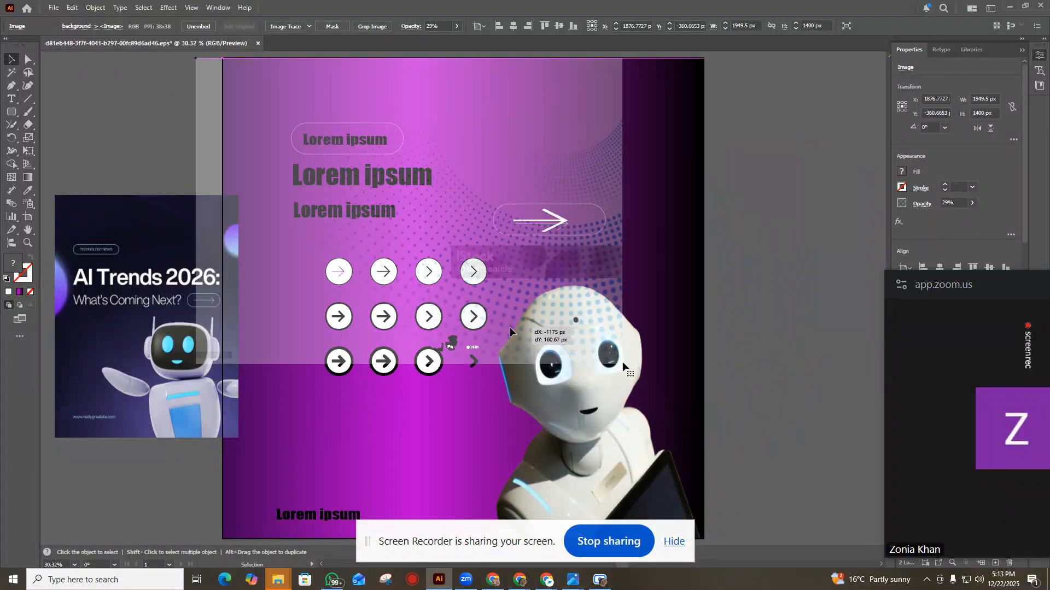
drag(623, 364, 505, 323)
scroll(505, 322, up, 5)
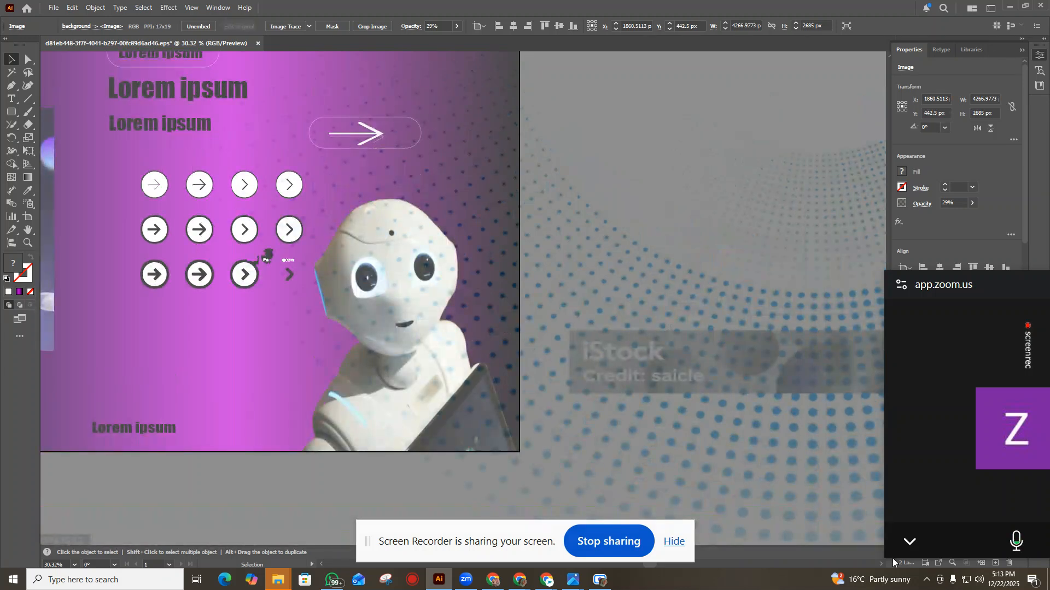
scroll(537, 313, up, 7)
scroll(536, 313, up, 9)
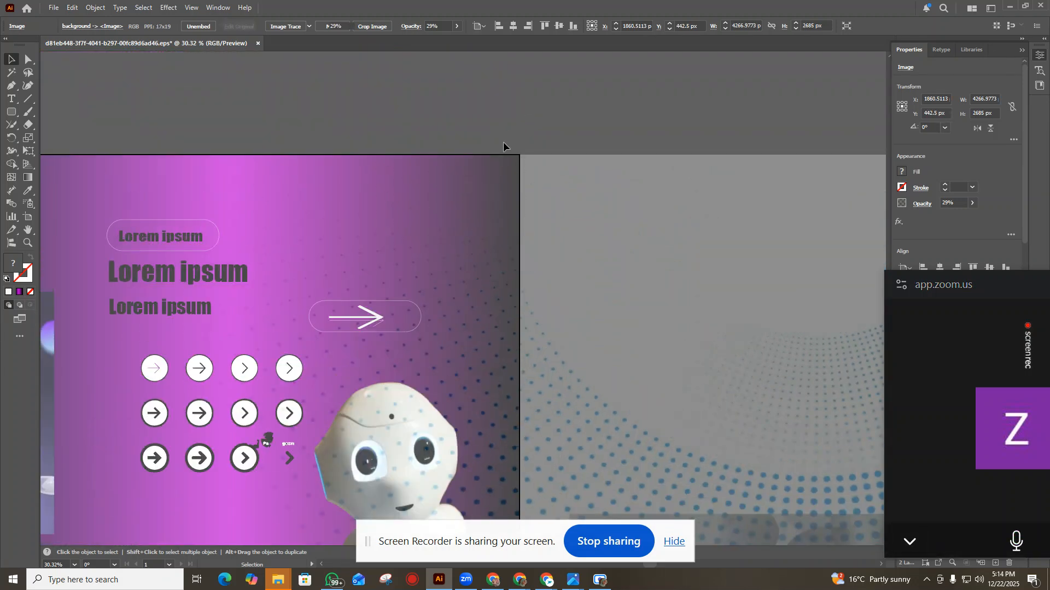
double_click(499, 218)
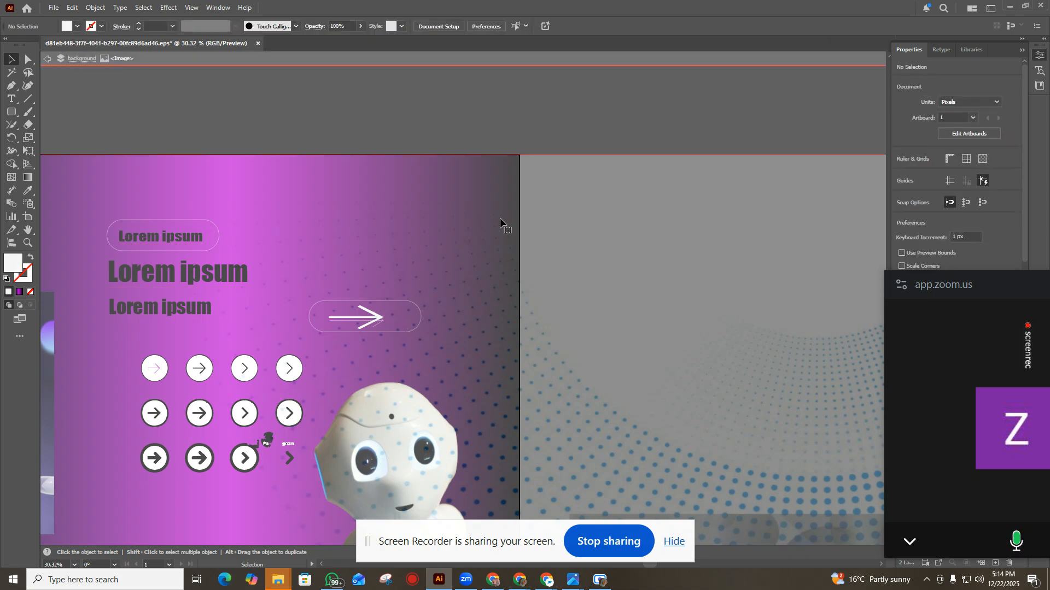
double_click(312, 107)
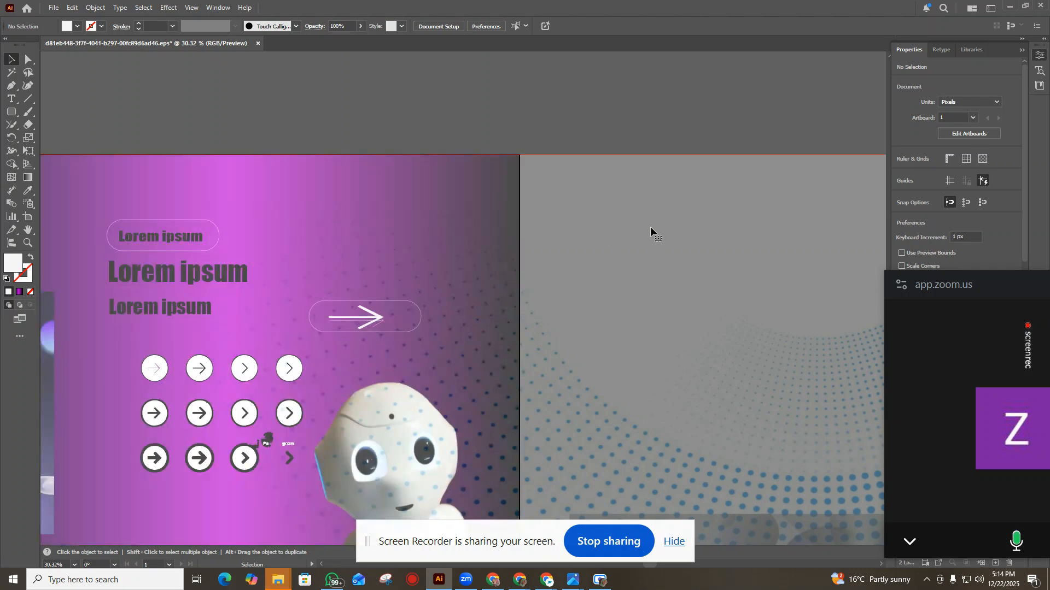
Select the dotted image covering the poster and send it backward in the stacking order five times.
click(448, 409)
scroll(552, 215, down, 3)
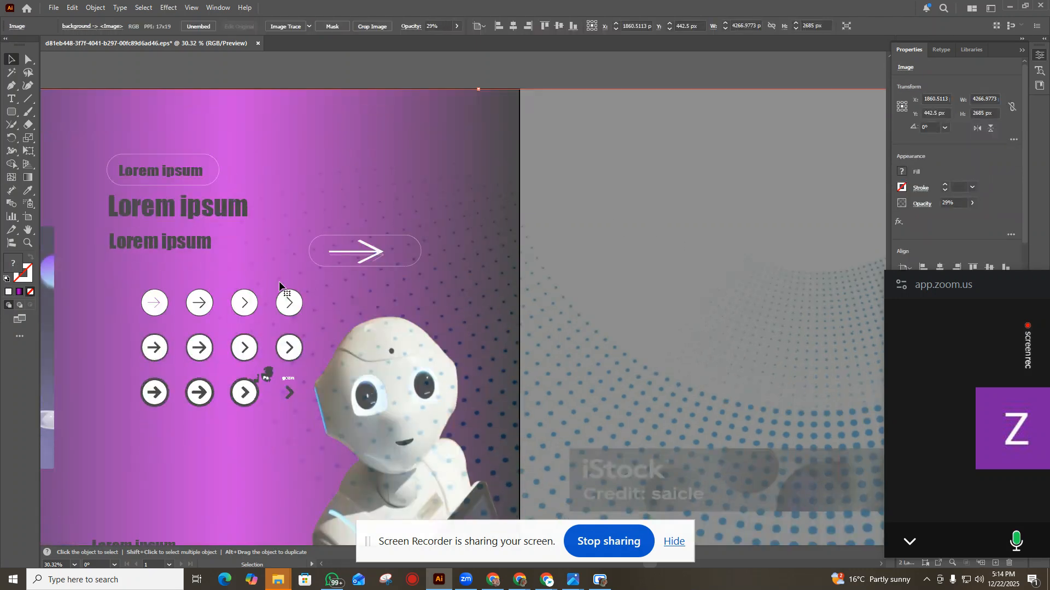
right_click(321, 289)
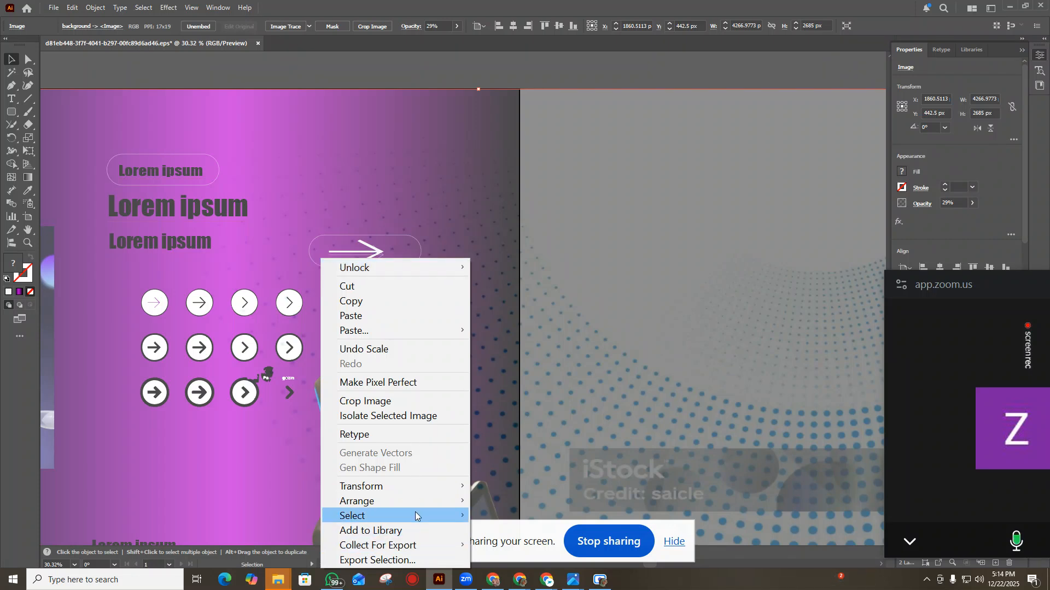
mouse_move(420, 502)
click(514, 530)
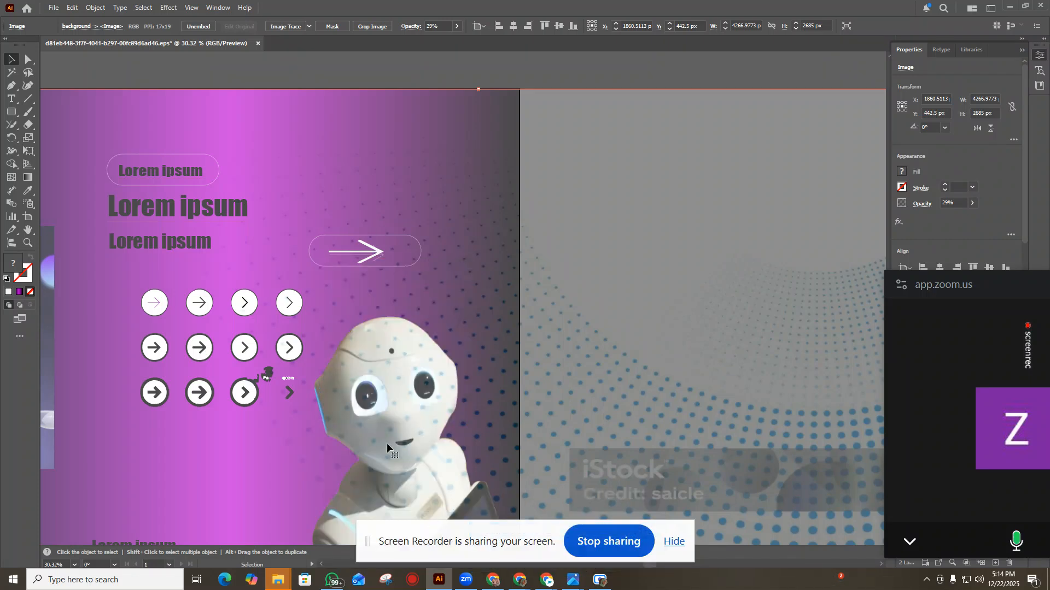
right_click(388, 444)
mouse_move(466, 376)
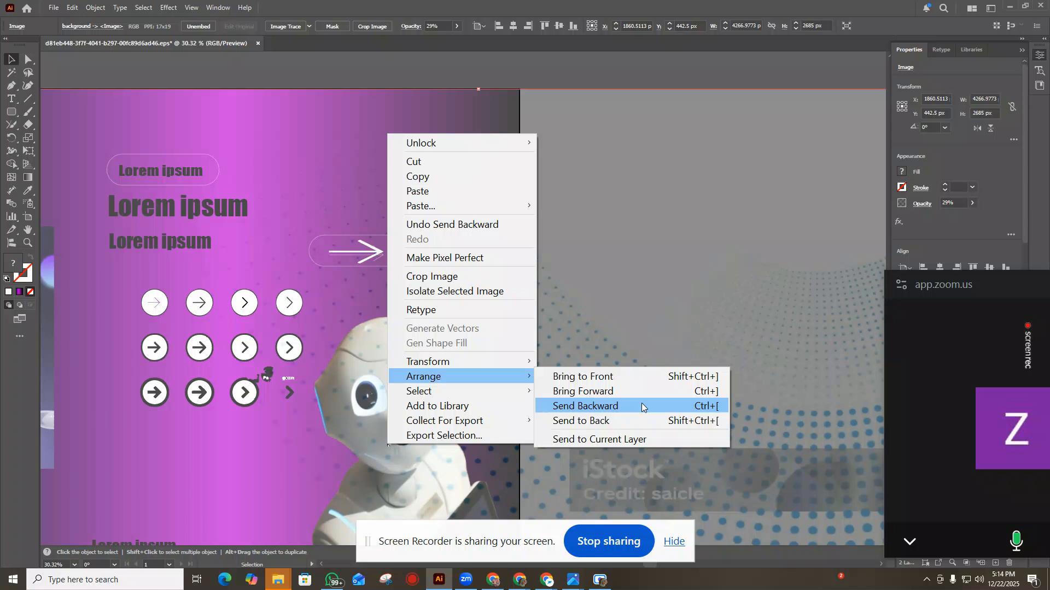
click(644, 406)
right_click(434, 402)
mouse_move(518, 314)
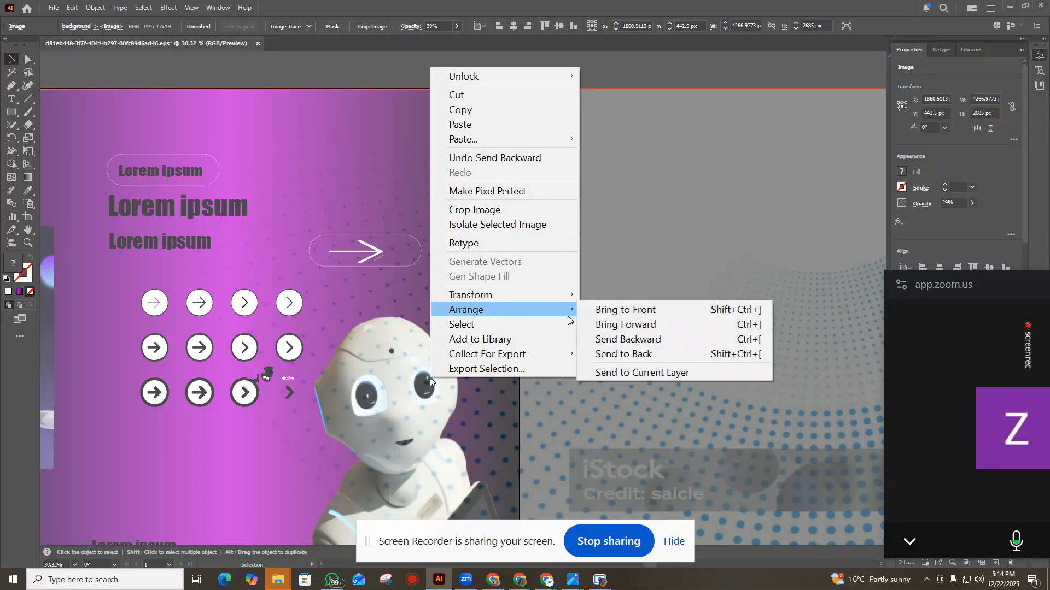
click(623, 340)
right_click(465, 355)
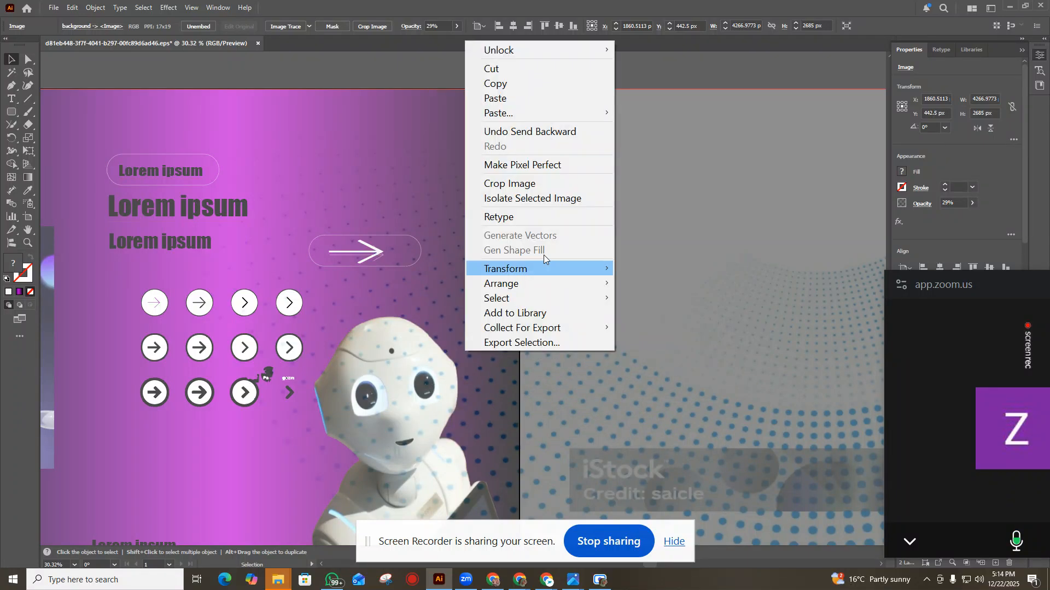
mouse_move(581, 283)
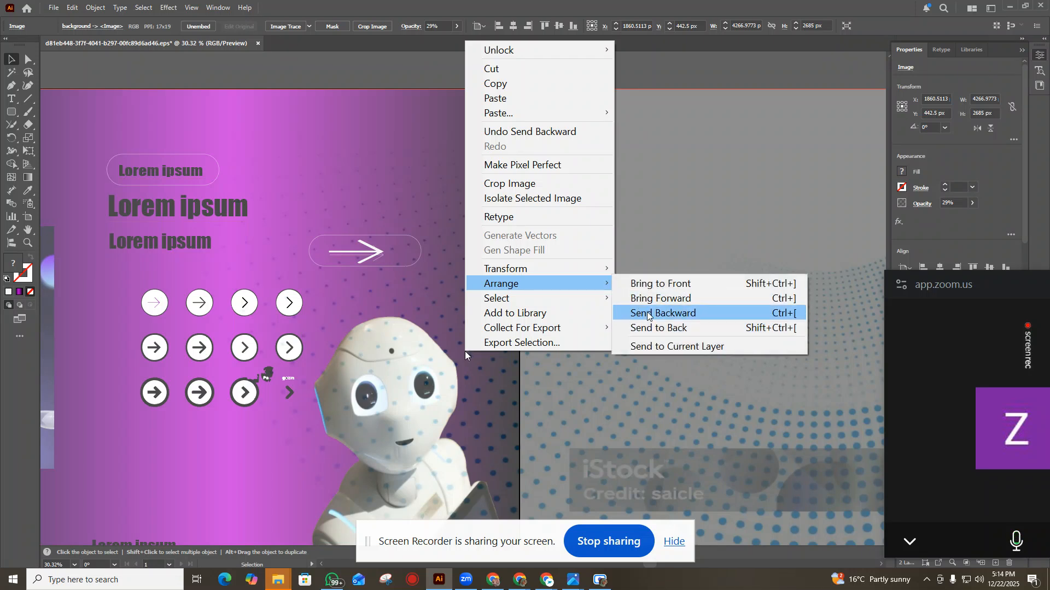
click(649, 314)
right_click(467, 301)
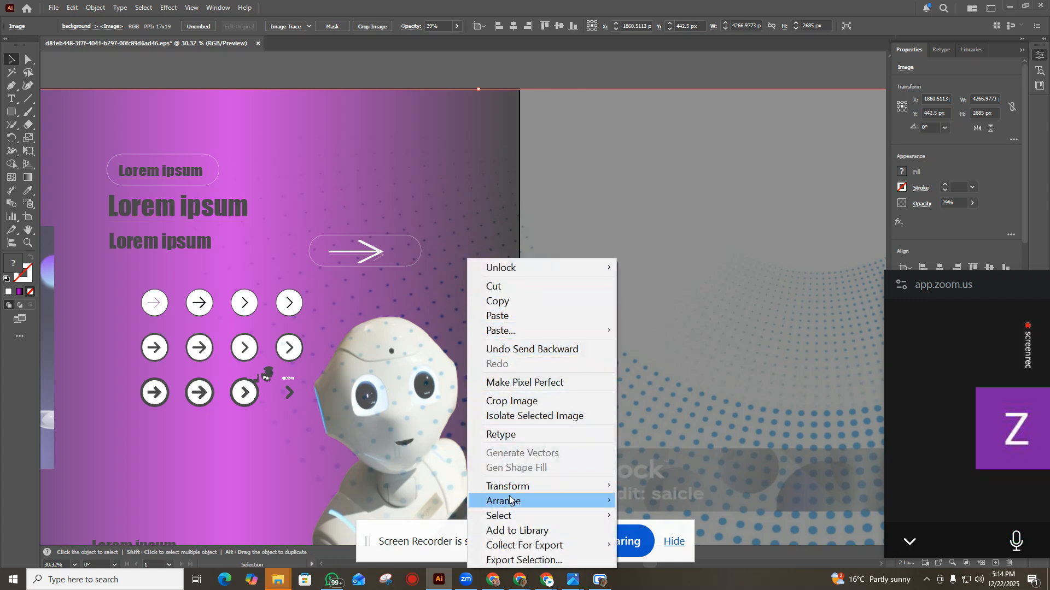
mouse_move(514, 502)
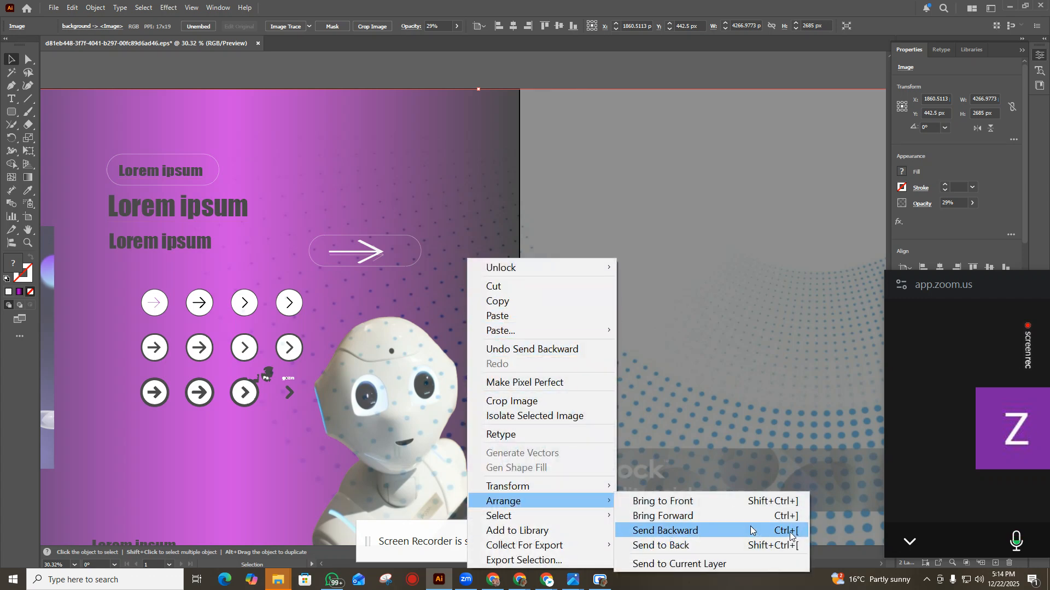
click(792, 532)
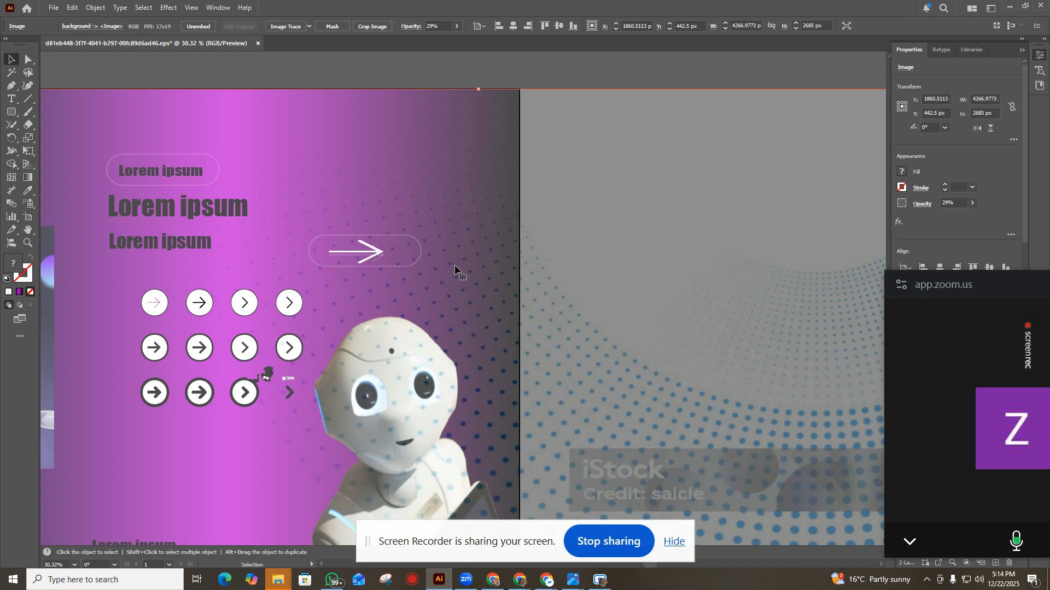
Send the dotted image further backward, beneath the arrows in the middle and bottom rows of circle icons.
key(a)
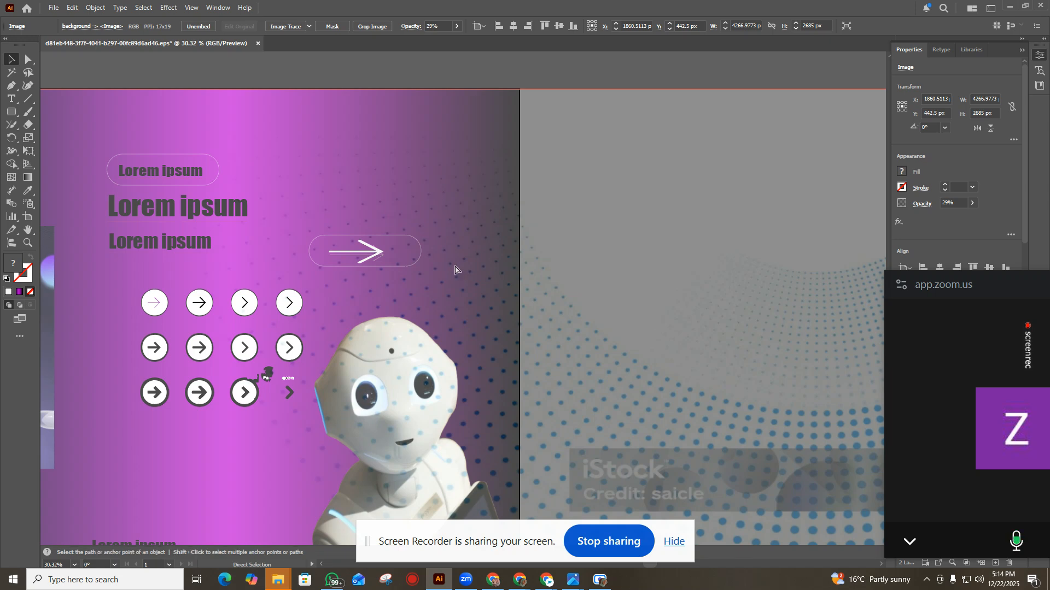
key(v)
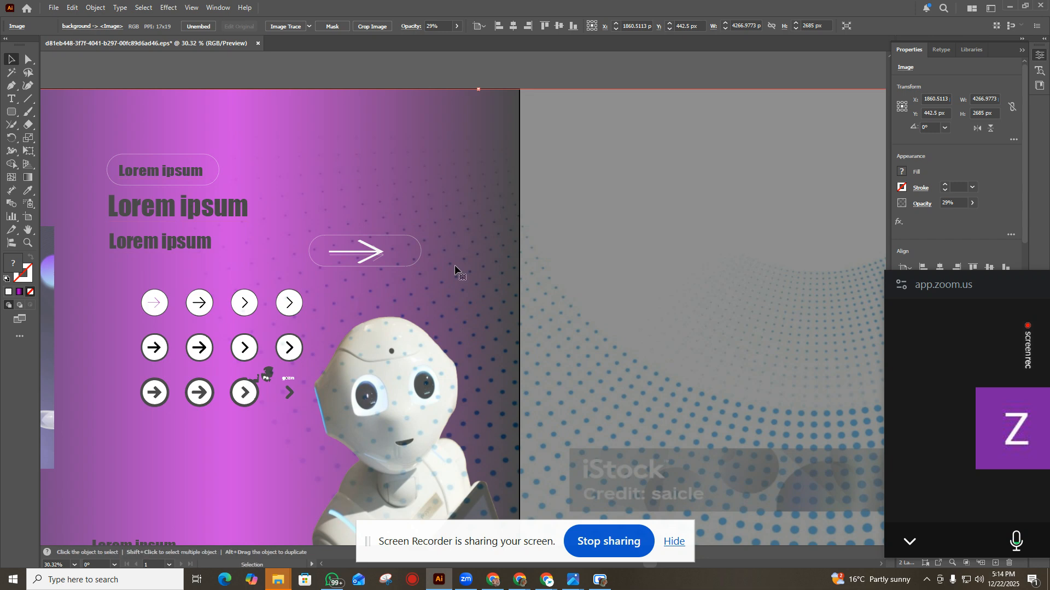
key(a)
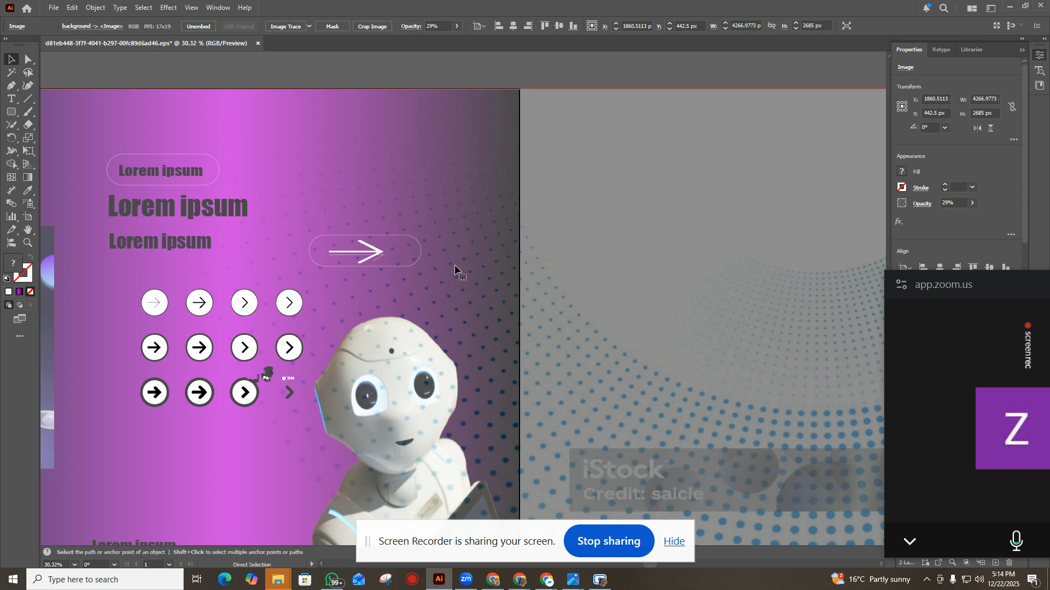
key(v)
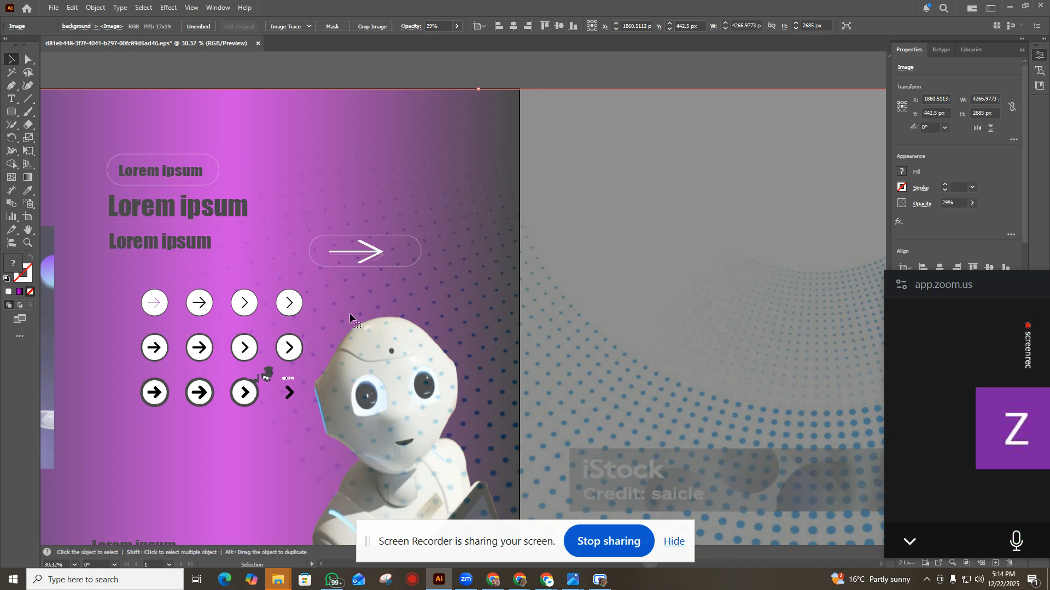
key(a)
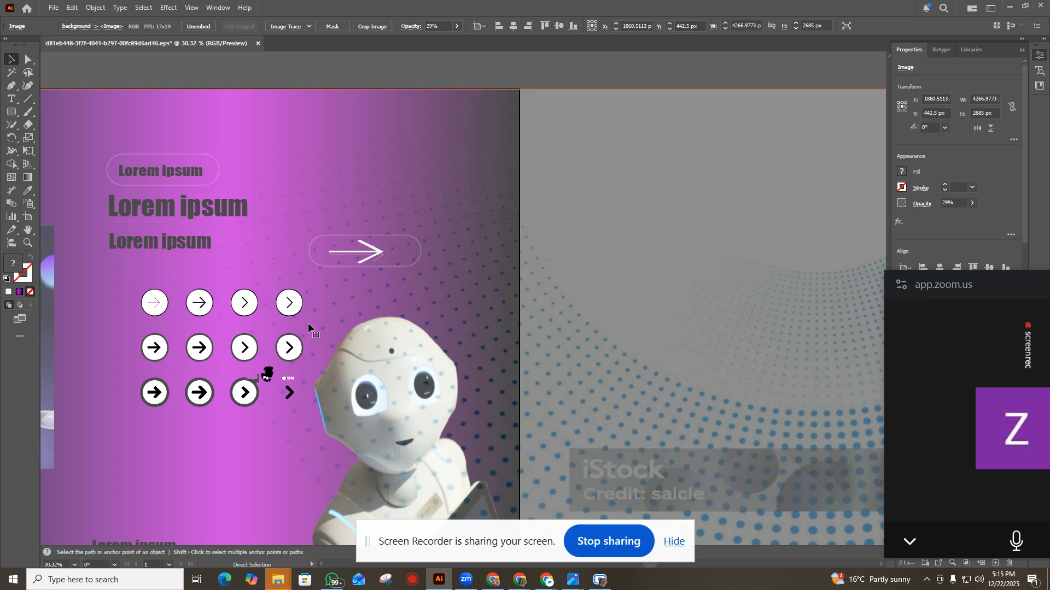
right_click(308, 327)
mouse_move(370, 259)
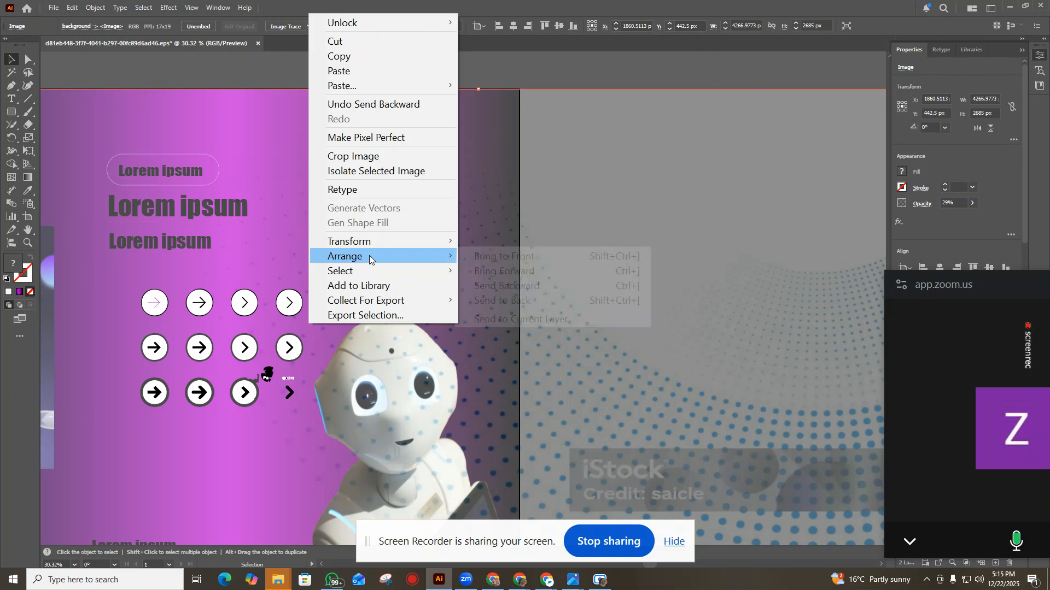
click(480, 285)
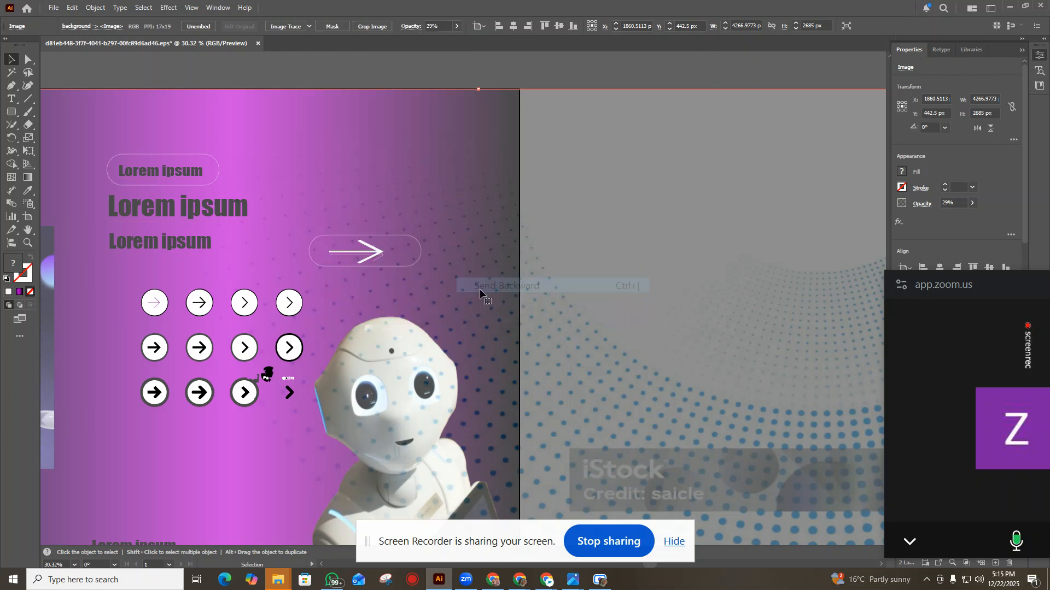
right_click(412, 259)
click(317, 118)
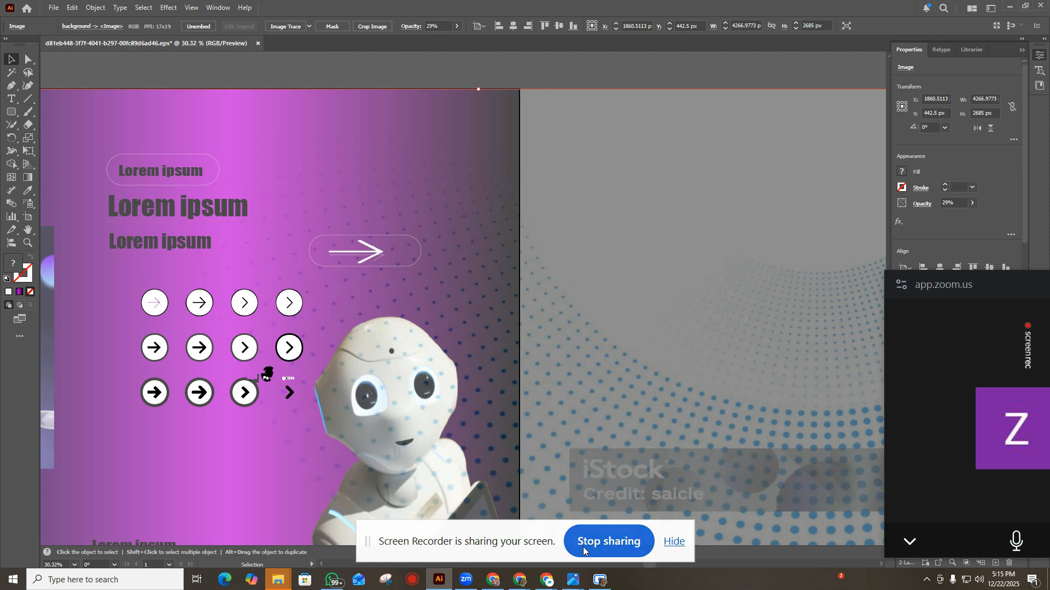
Scale the dotted image down to 3725 × 2360 px and move it up and left to cover the whole poster.
key(ctrl+0)
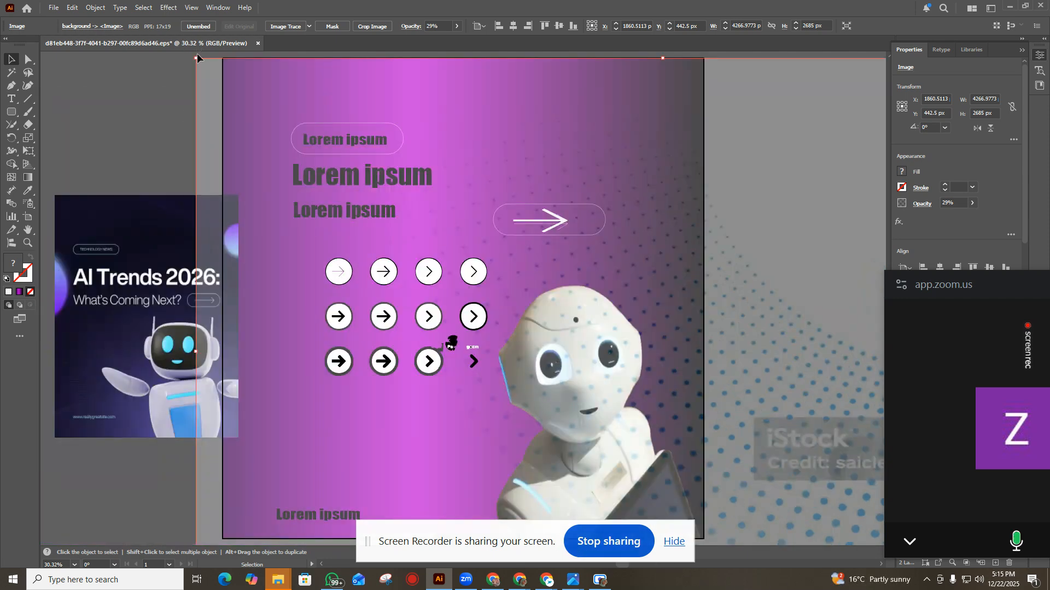
drag(197, 57, 314, 130)
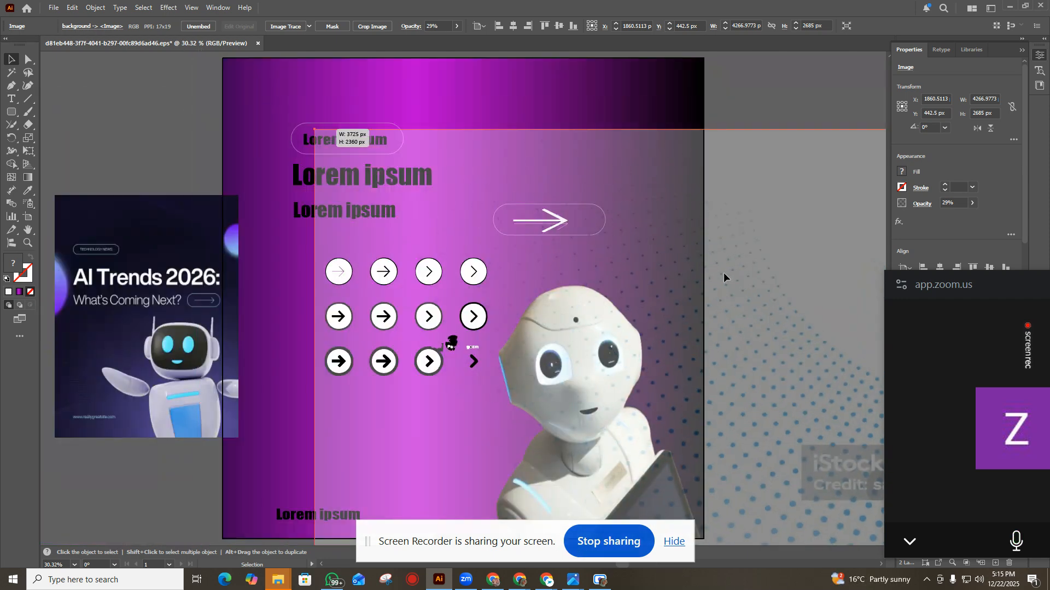
drag(708, 249, 582, 187)
right_click(514, 138)
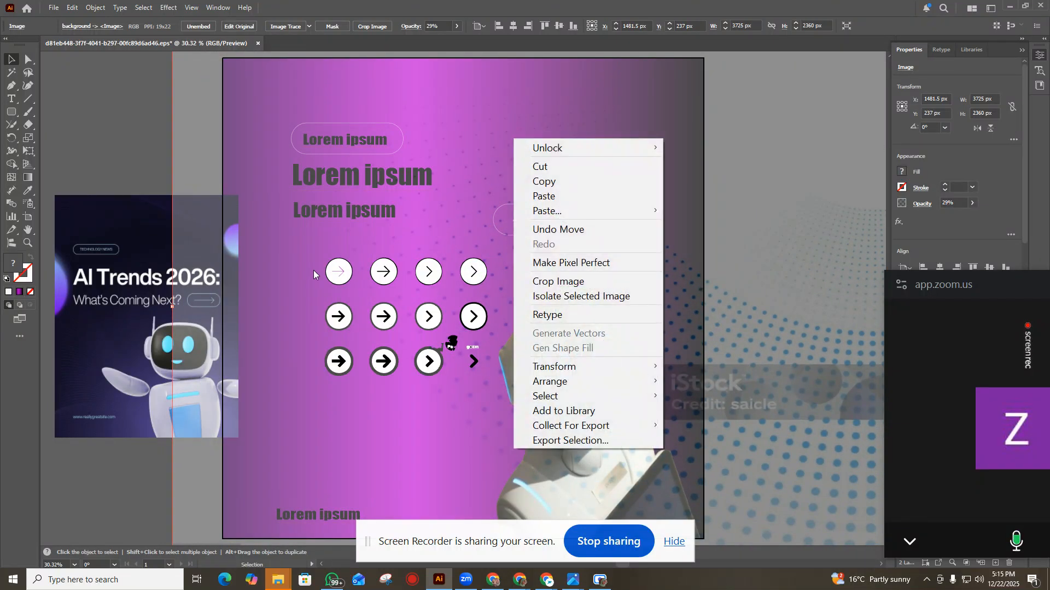
key(Escape)
Unlock the two compound paths that form the first arrow icon in the top row.
right_click(336, 259)
mouse_move(412, 271)
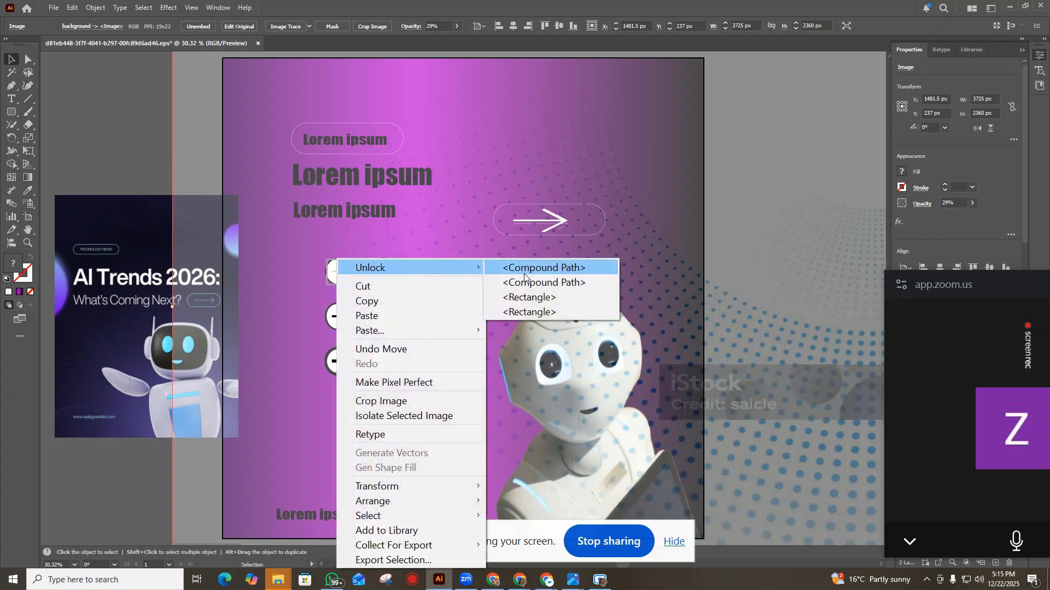
click(524, 269)
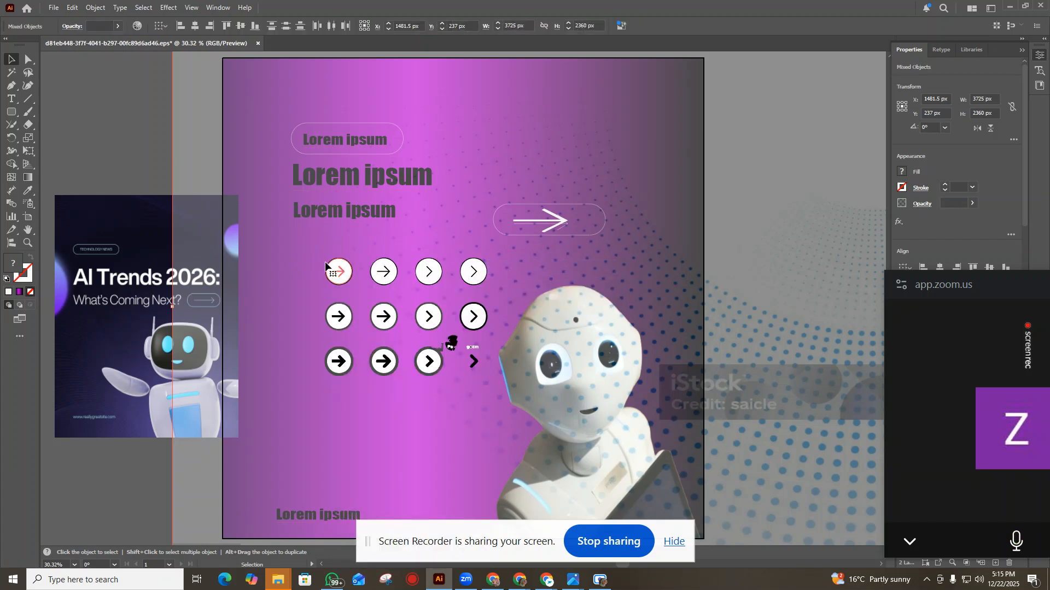
right_click(338, 269)
mouse_move(455, 189)
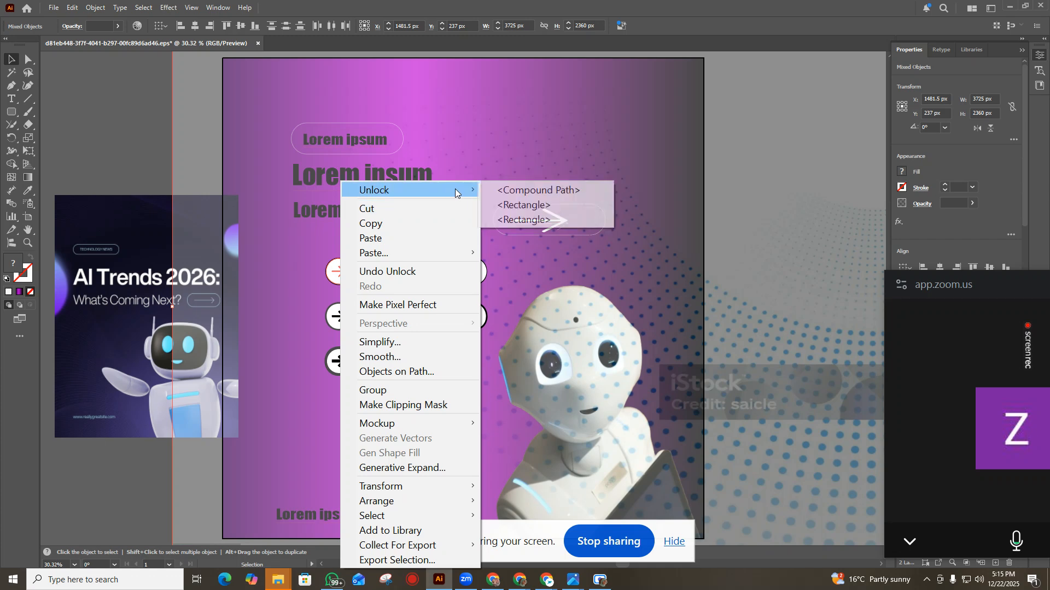
click(505, 191)
double_click(359, 330)
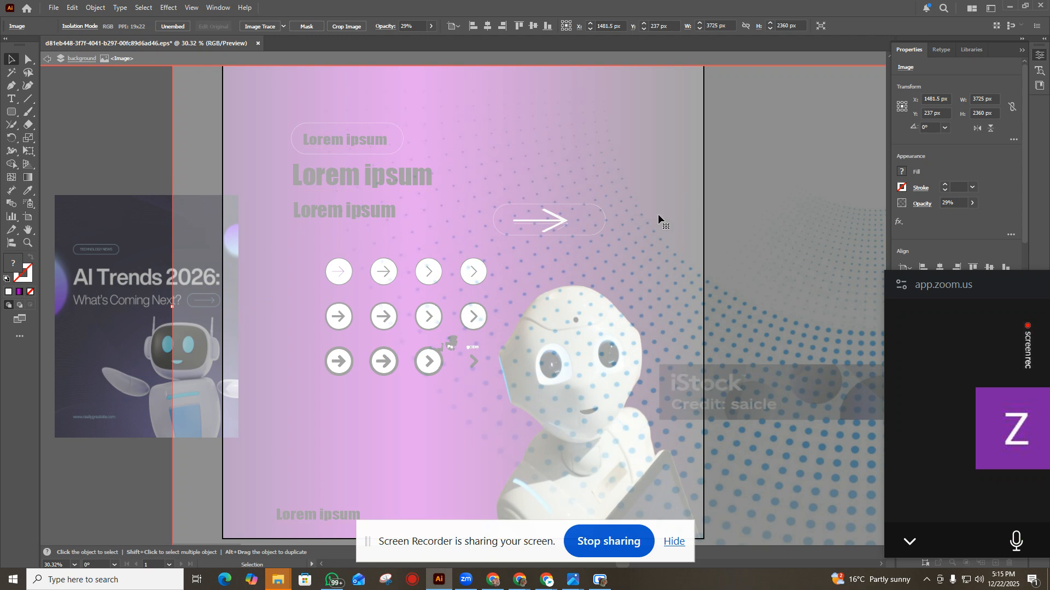
double_click(110, 195)
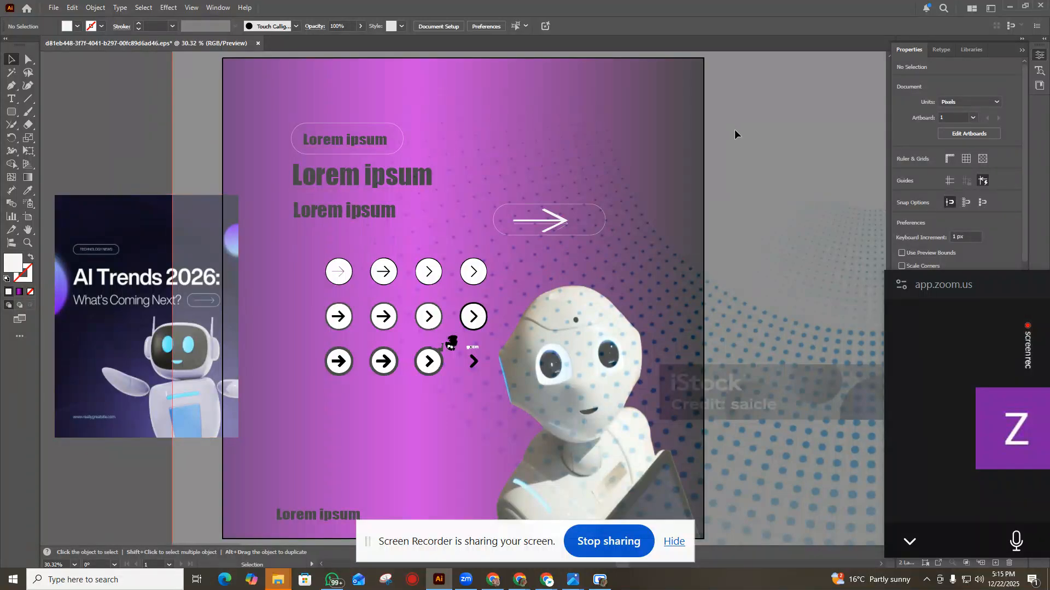
drag(734, 129, 712, 553)
key(ctrl+z)
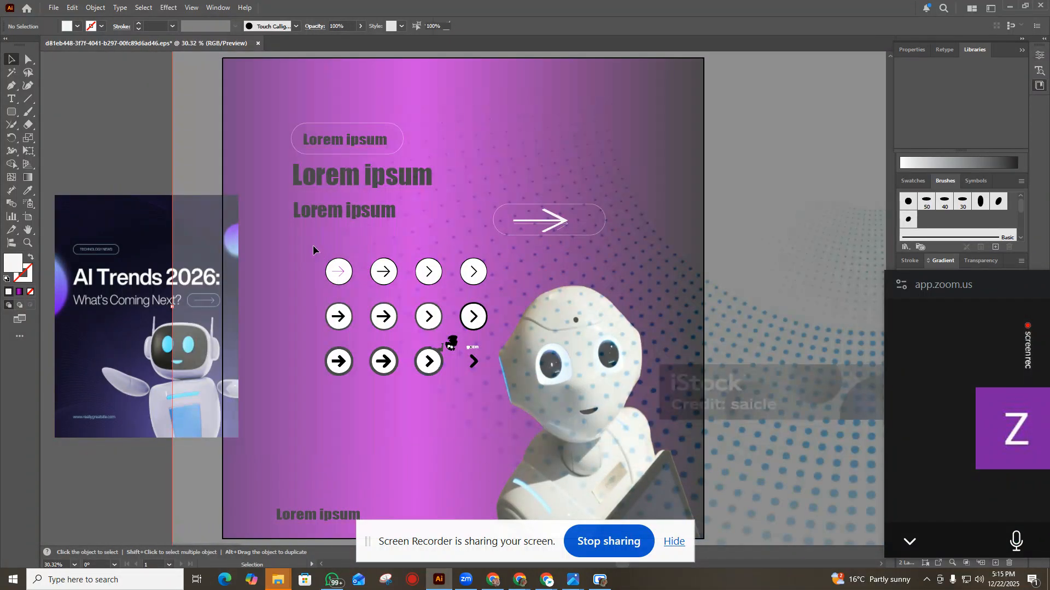
Move the dotted image away from the icons toward the poster's lower-right corner and delete the first arrow icon in the top row.
drag(313, 244, 773, 481)
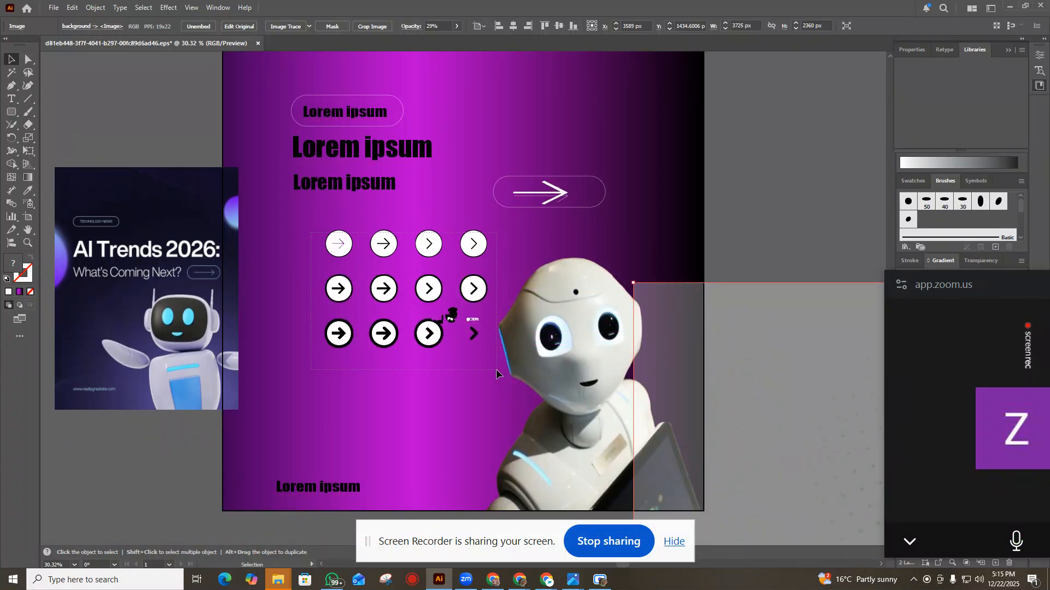
drag(496, 370, 496, 370)
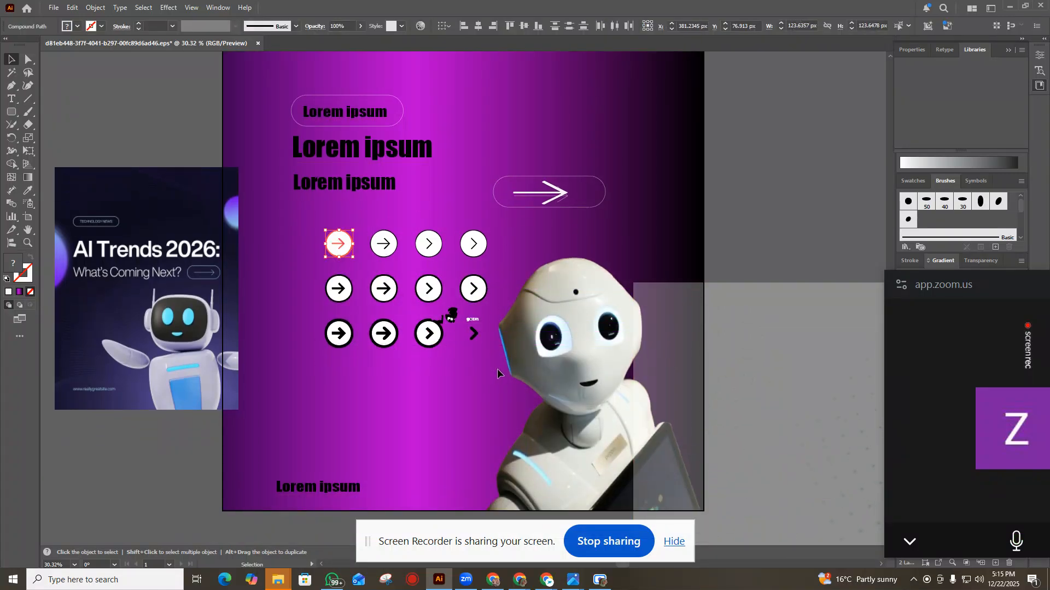
key(Delete)
Unlock the arrow path inside the second circle icon of the top row and delete it.
right_click(386, 253)
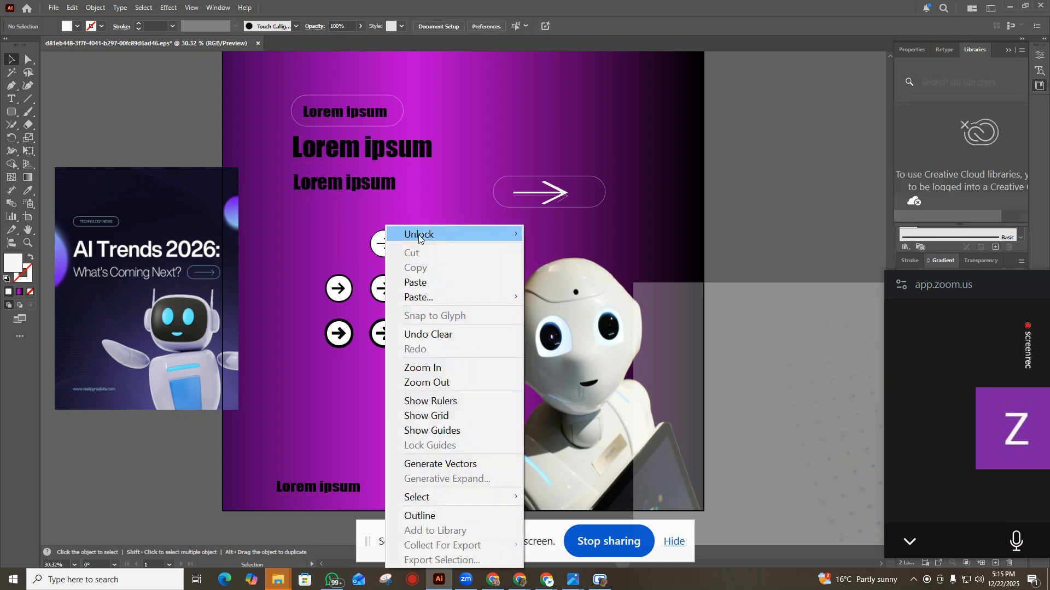
mouse_move(418, 235)
click(555, 234)
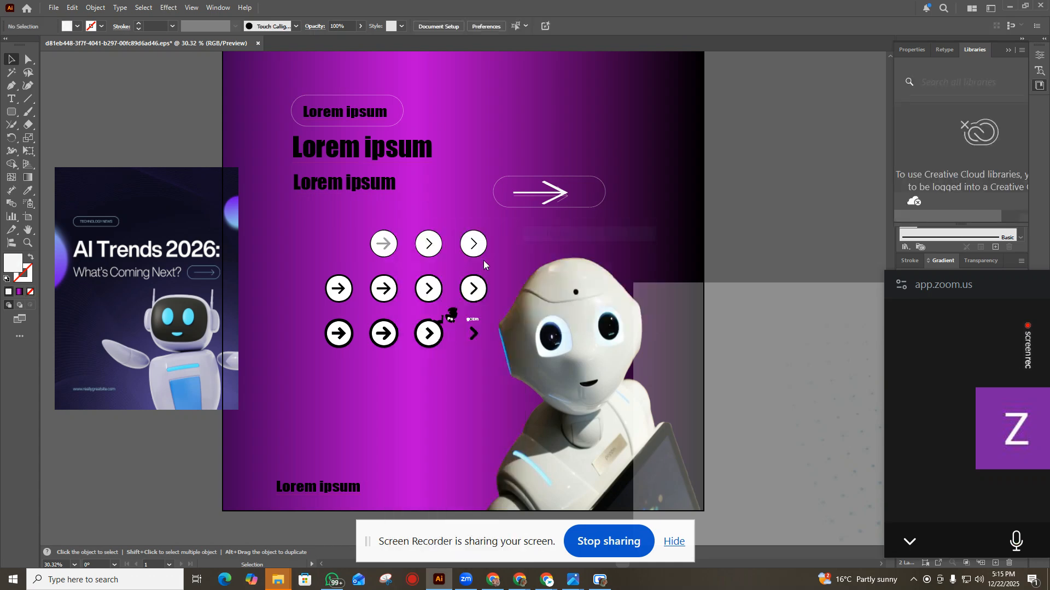
right_click(414, 258)
click(357, 223)
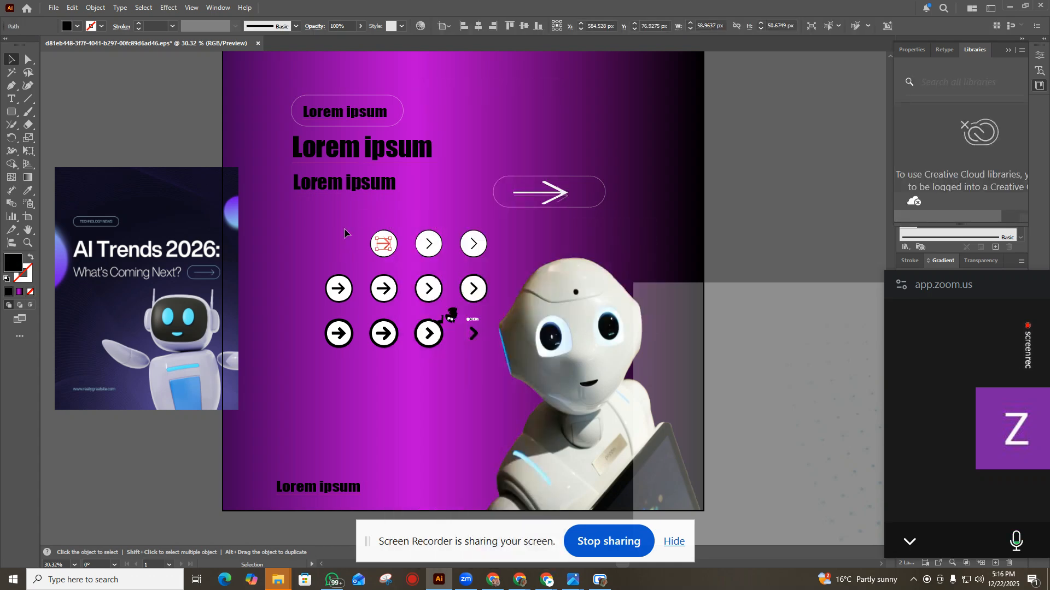
click(458, 261)
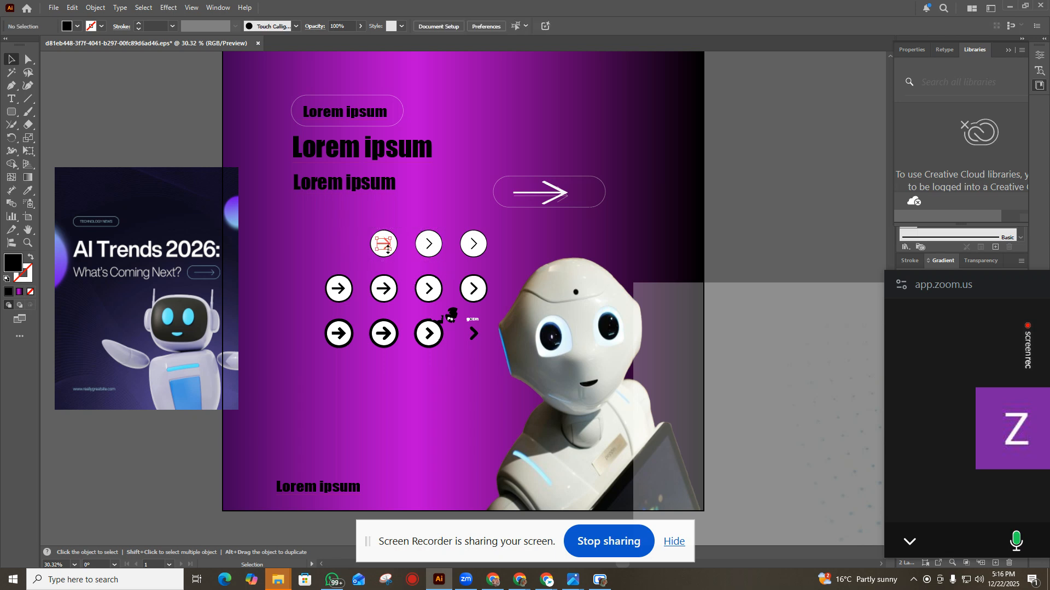
Unlock the compound path that outlines the second circle icon in the top row.
right_click(378, 226)
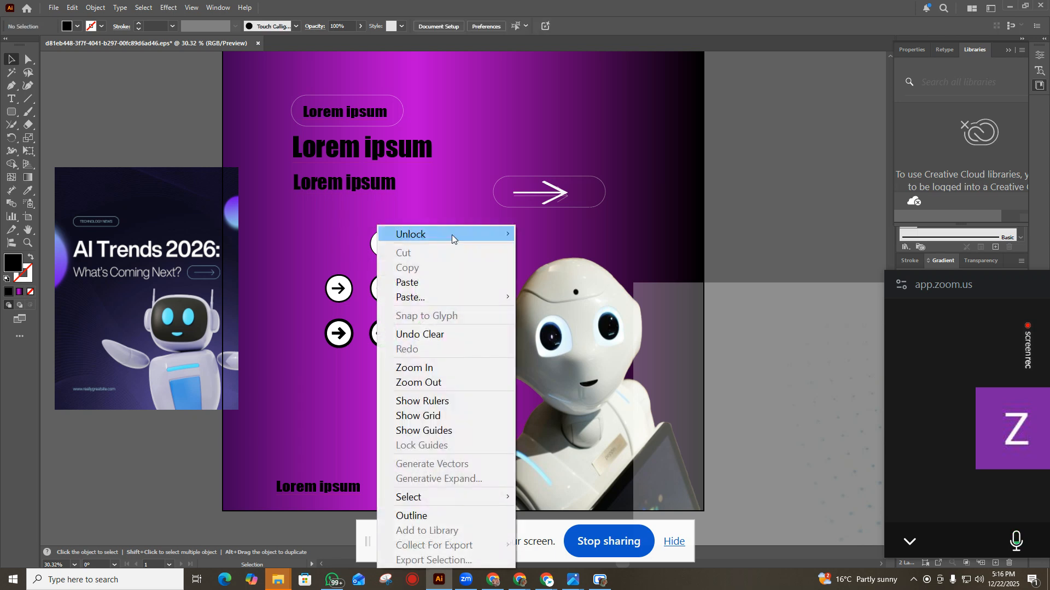
mouse_move(452, 235)
click(545, 249)
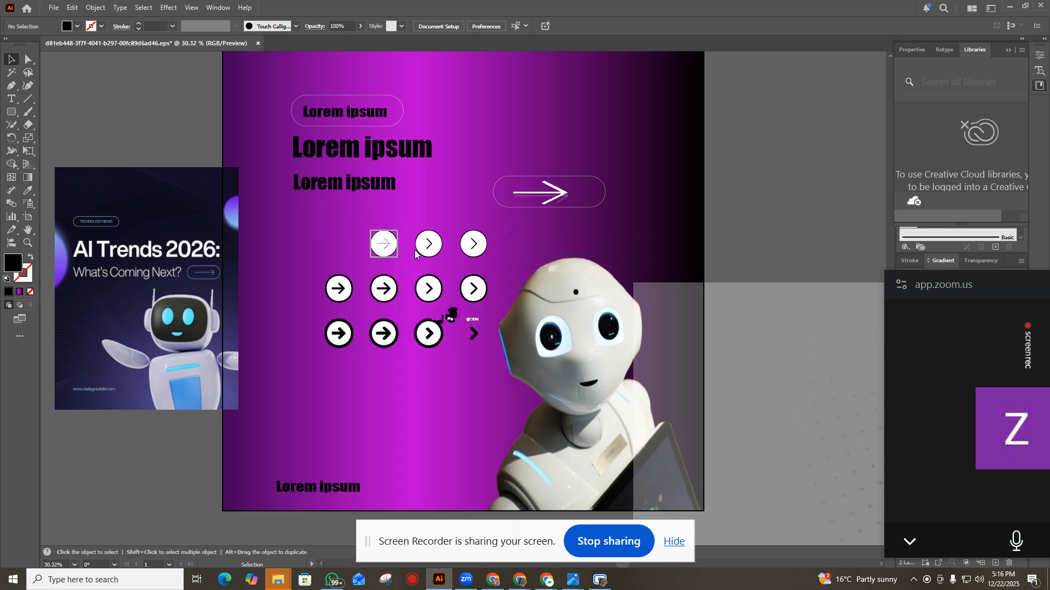
right_click(414, 253)
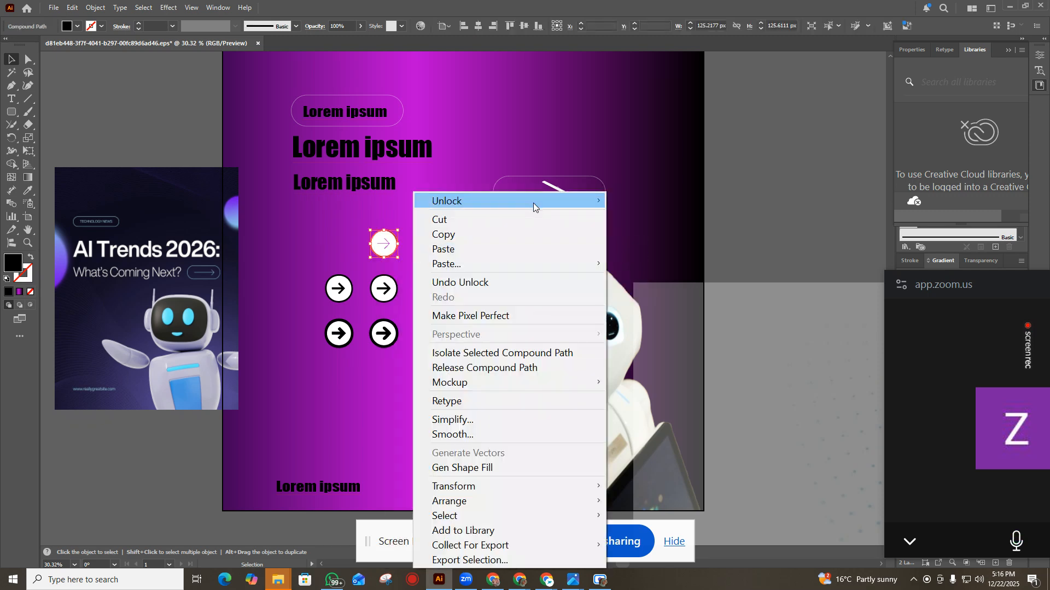
mouse_move(589, 199)
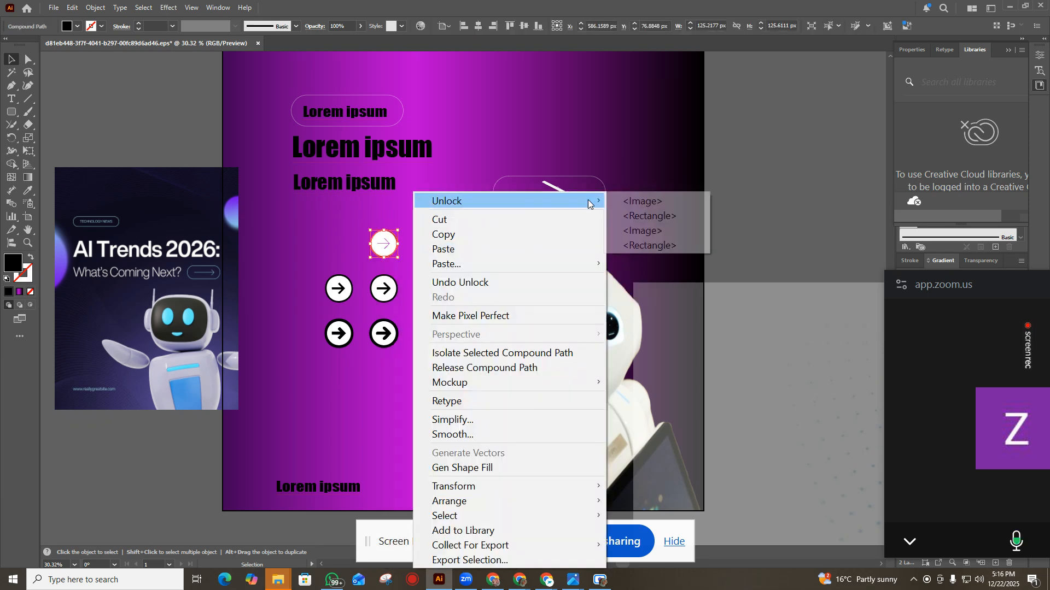
click(343, 221)
click(350, 225)
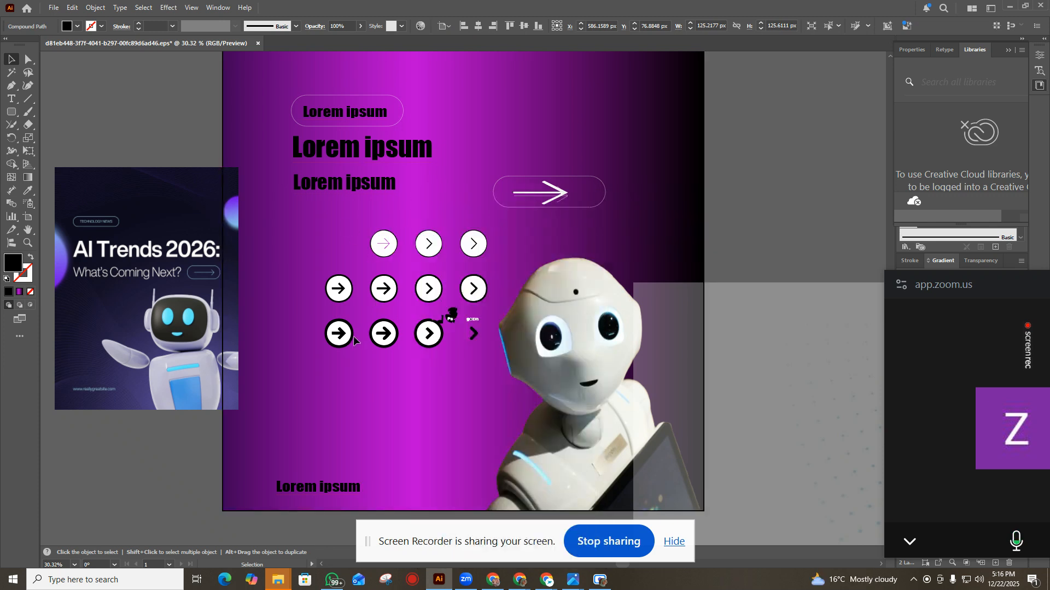
right_click(349, 373)
mouse_move(441, 230)
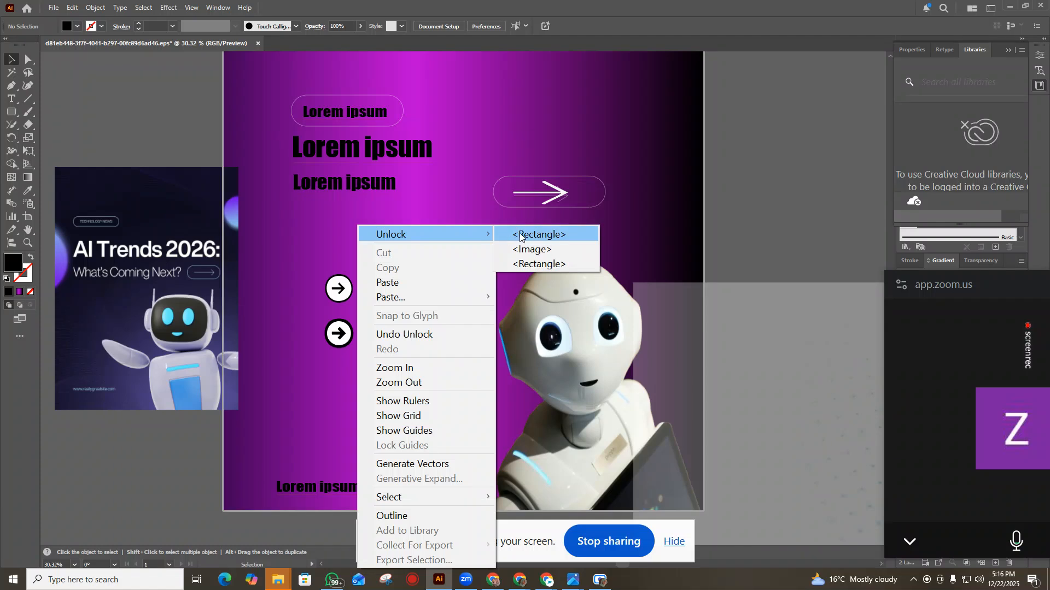
click(320, 247)
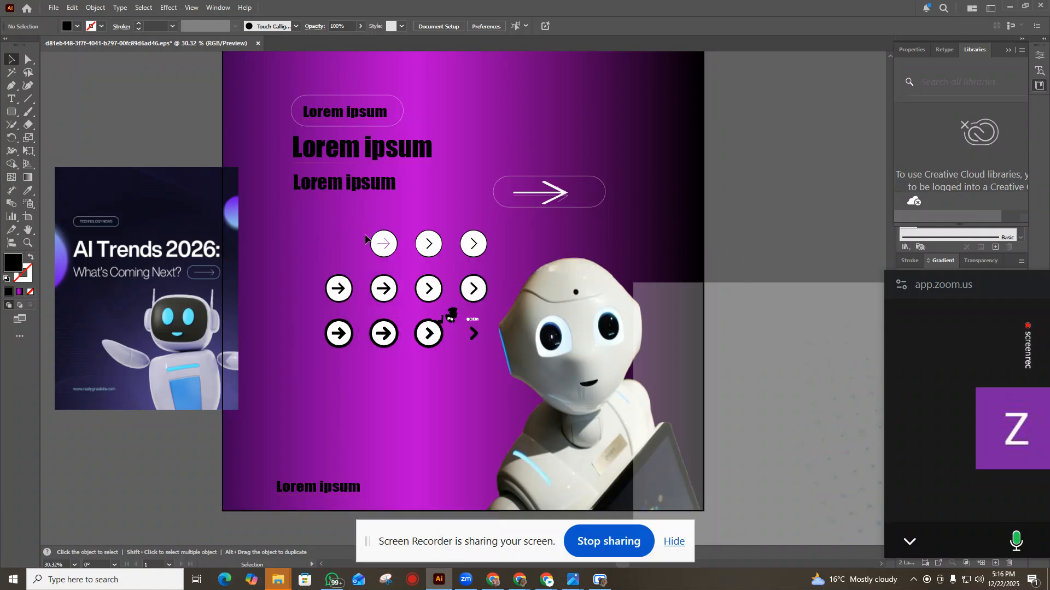
Delete the unlocked black outline around the second circle icon in the top row.
click(396, 255)
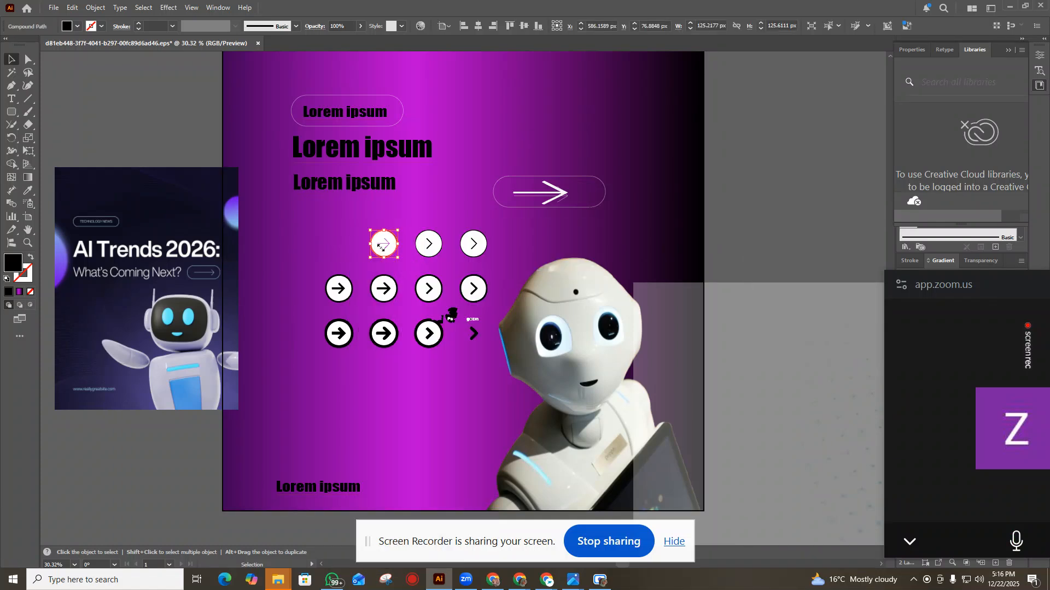
key(Delete)
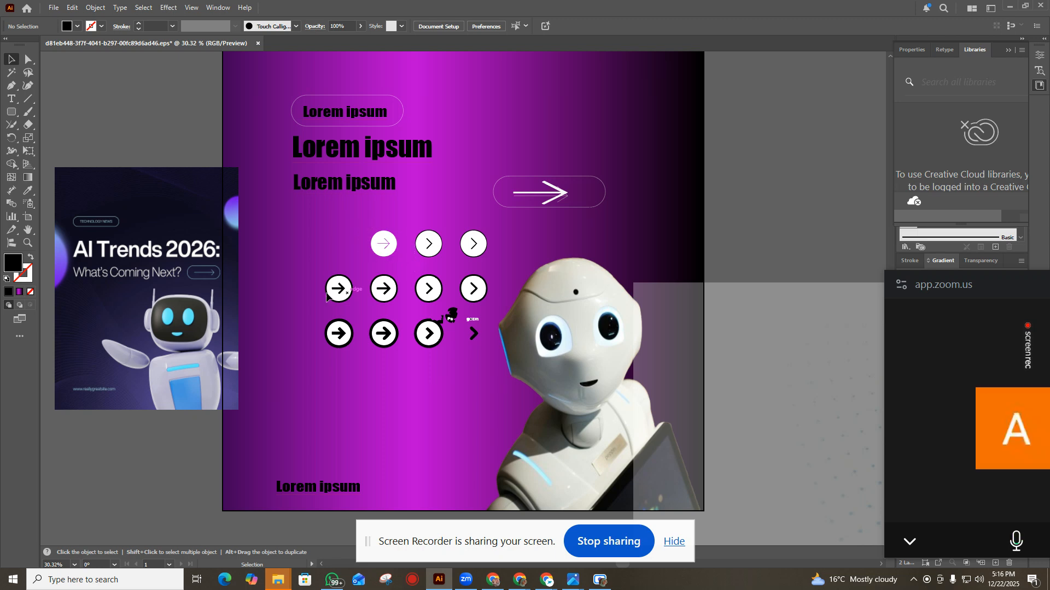
Move the dotted image about 238 px left and 367 px up so it overlaps the robot's face.
drag(610, 382, 668, 333)
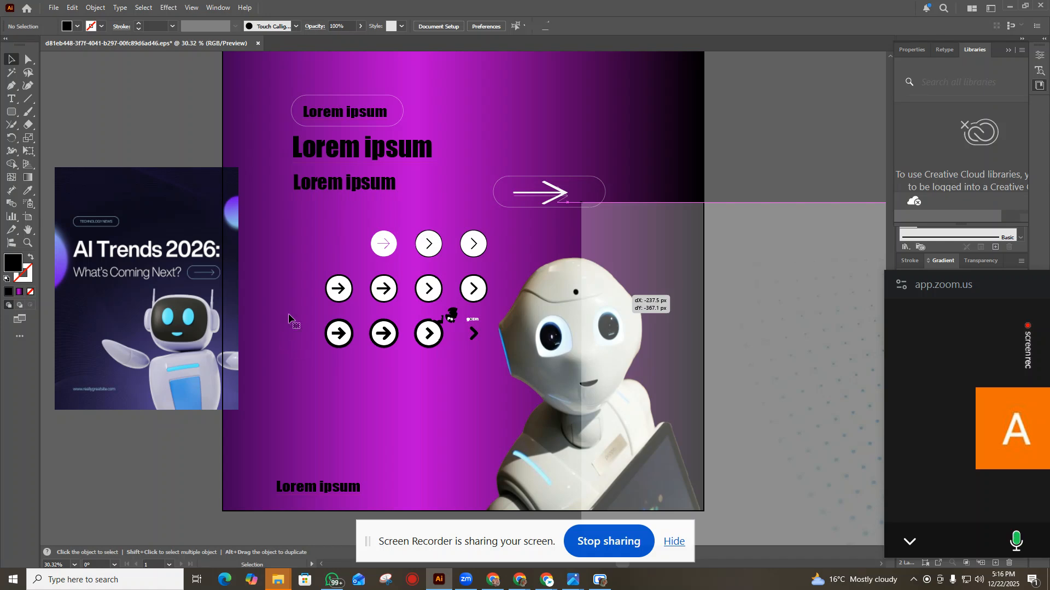
scroll(293, 321, up, 1)
click(514, 205)
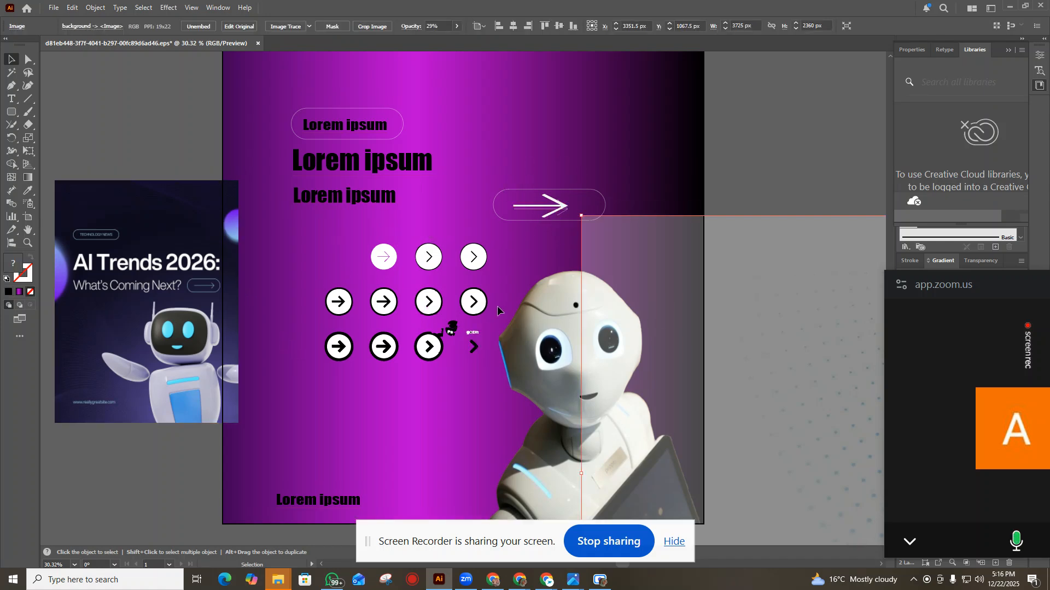
scroll(454, 202, up, 3)
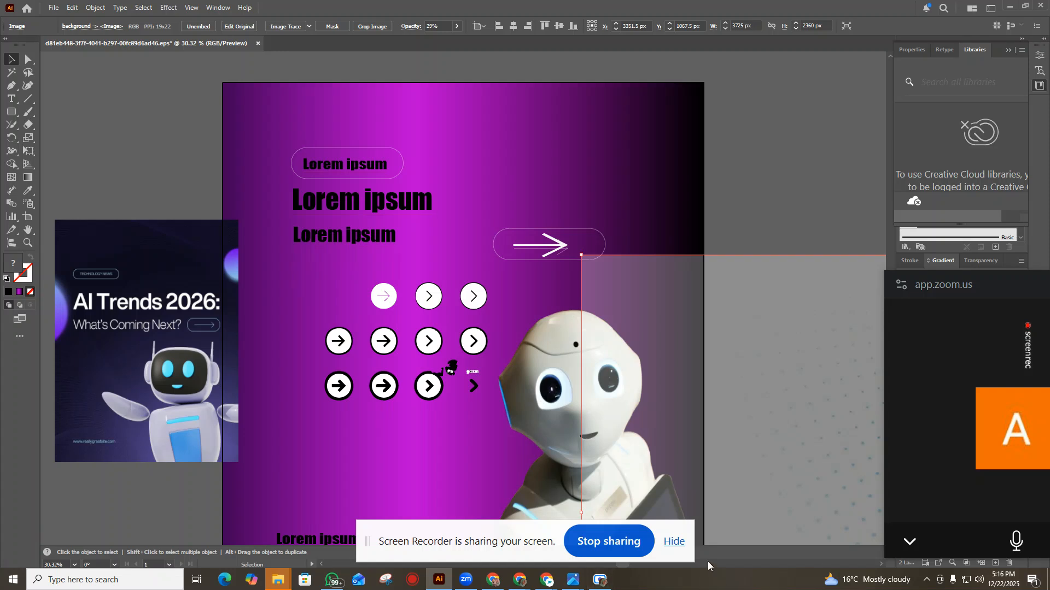
Hide the screen-sharing notice, dismiss the floating Zoom meeting window and minimize Zoom Workplace.
click(674, 541)
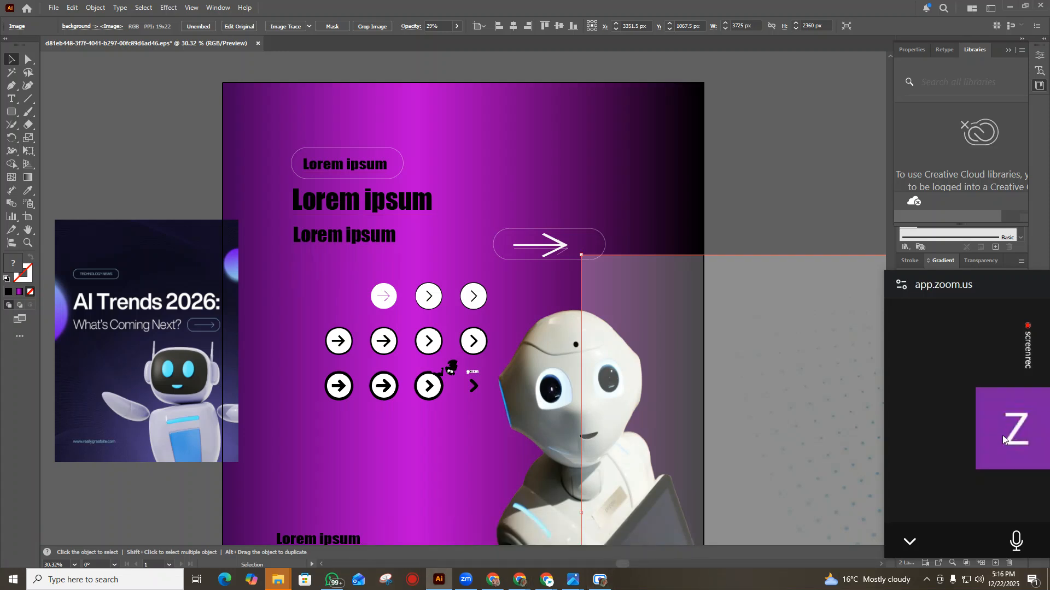
drag(1011, 292, 918, 295)
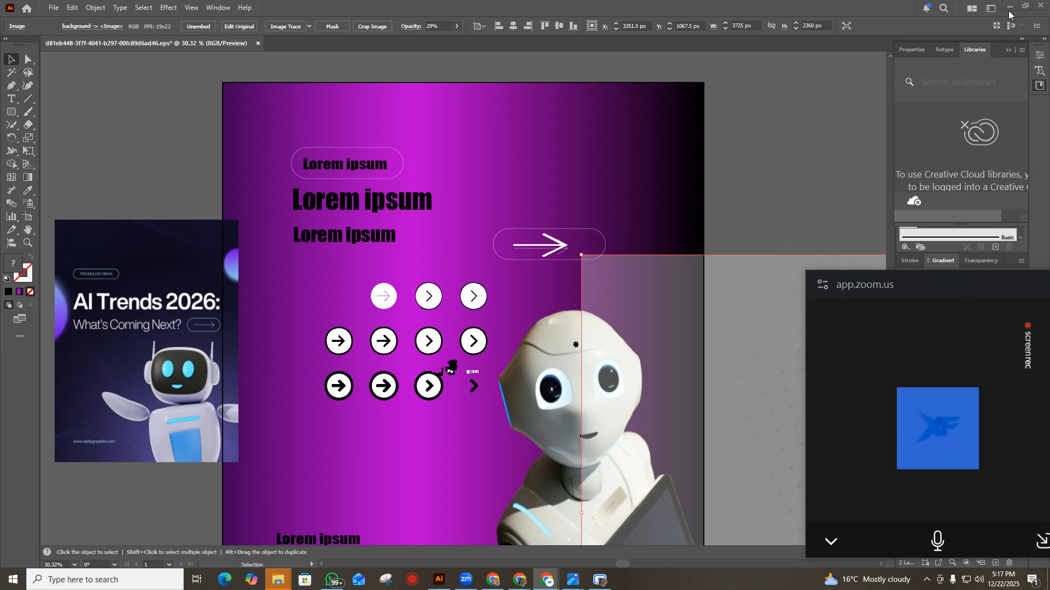
drag(982, 290, 765, 257)
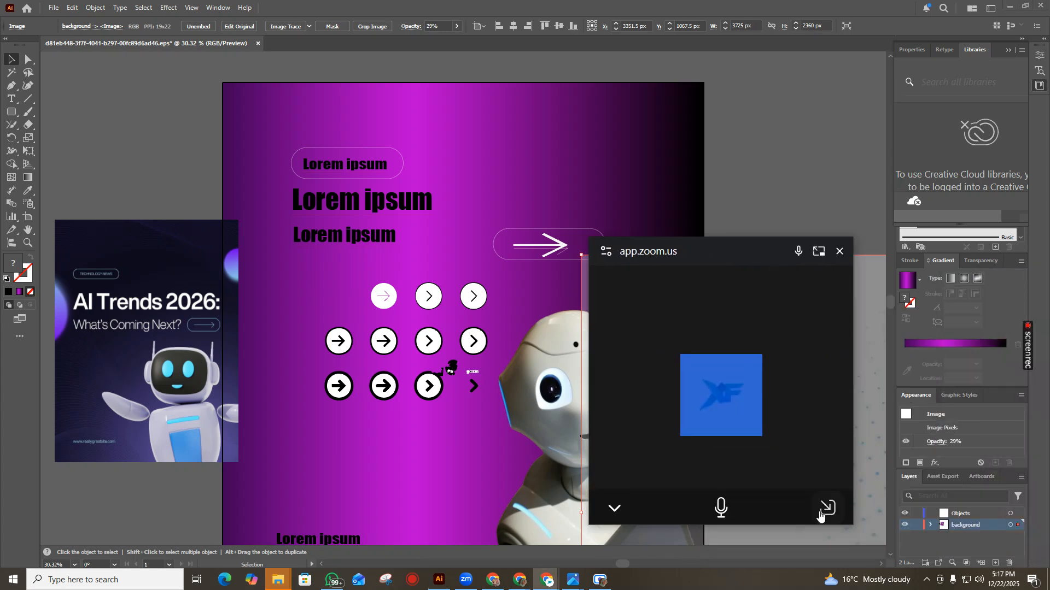
click(820, 514)
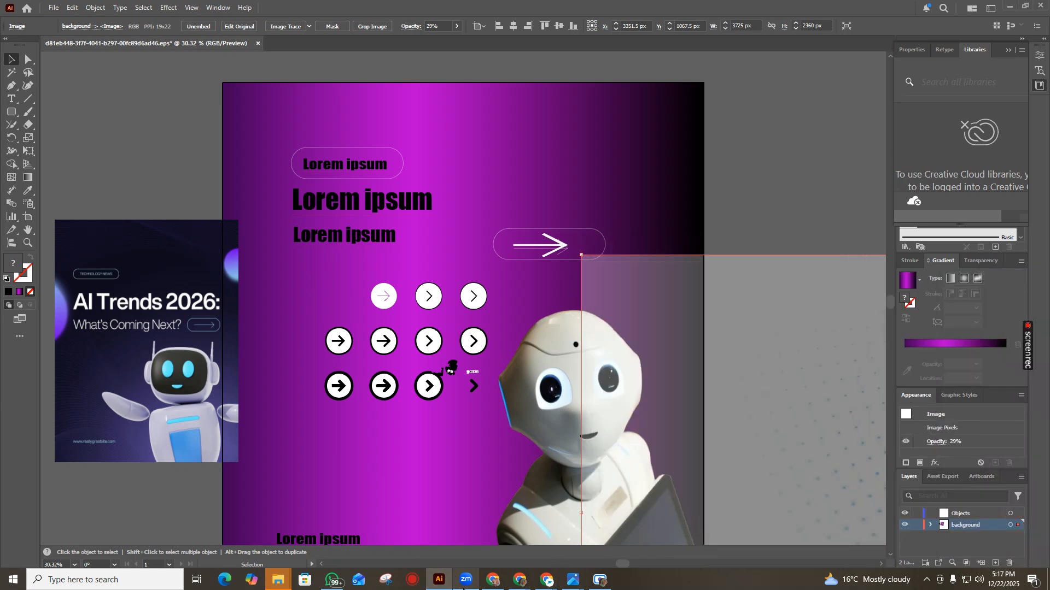
click(466, 580)
click(809, 30)
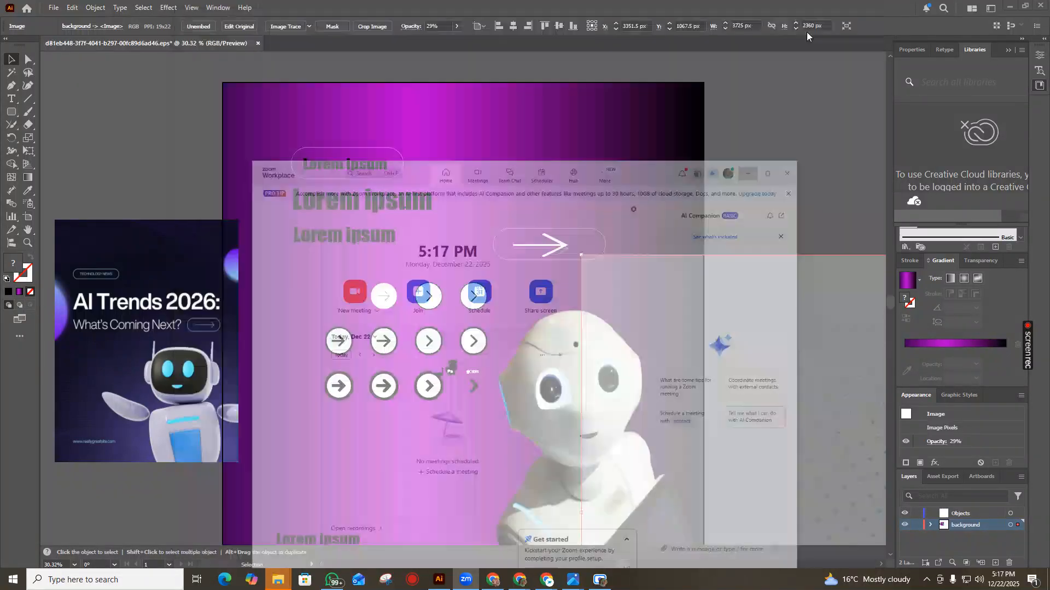
Switch to the Zoom meeting recording folder in File Explorer and bring up the actions for the MP4 video file.
mouse_move(288, 579)
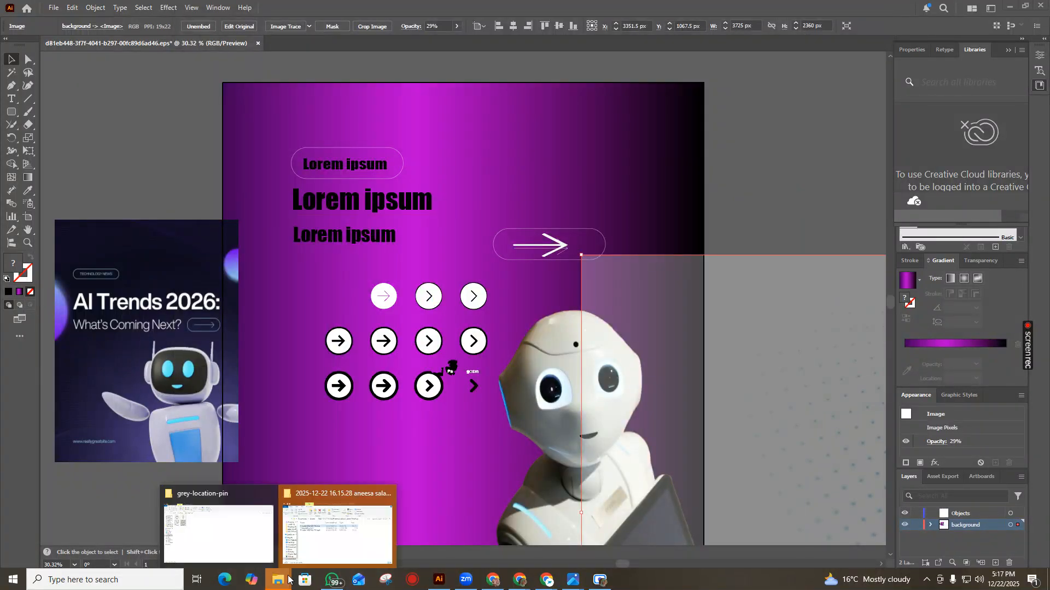
click(332, 515)
click(522, 359)
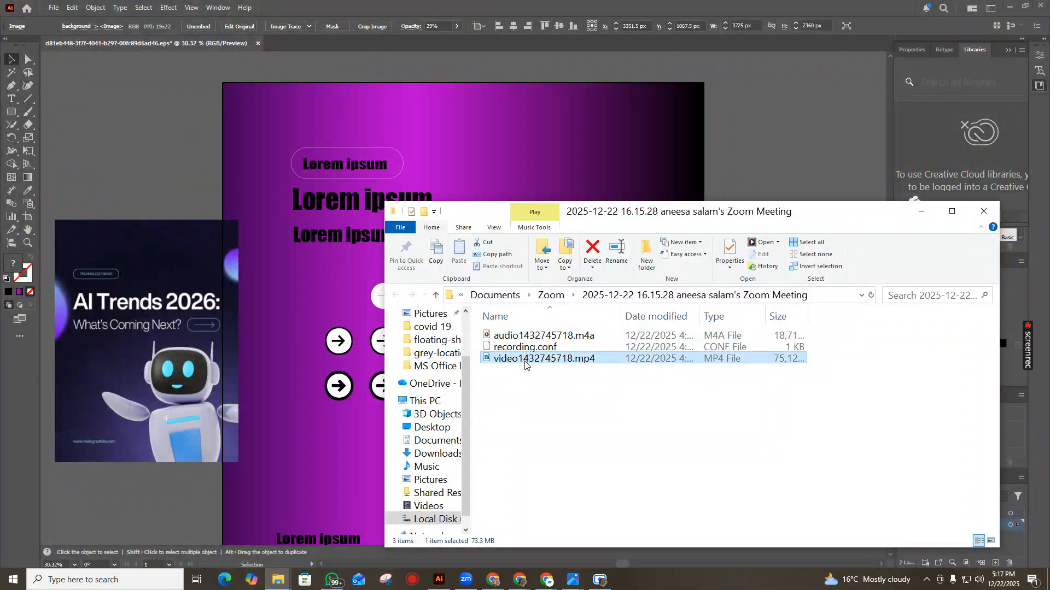
right_click(525, 360)
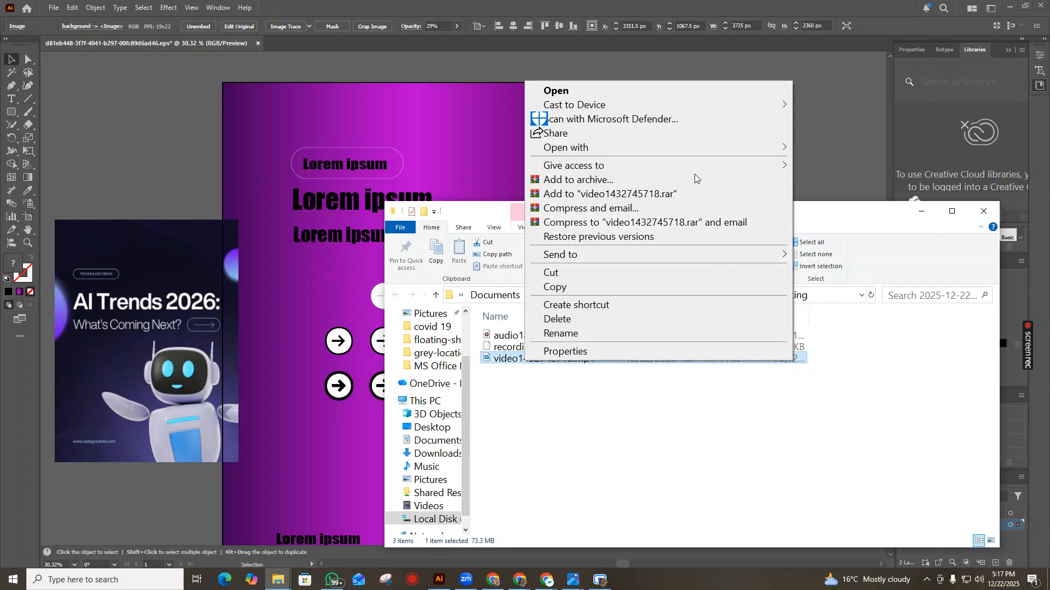